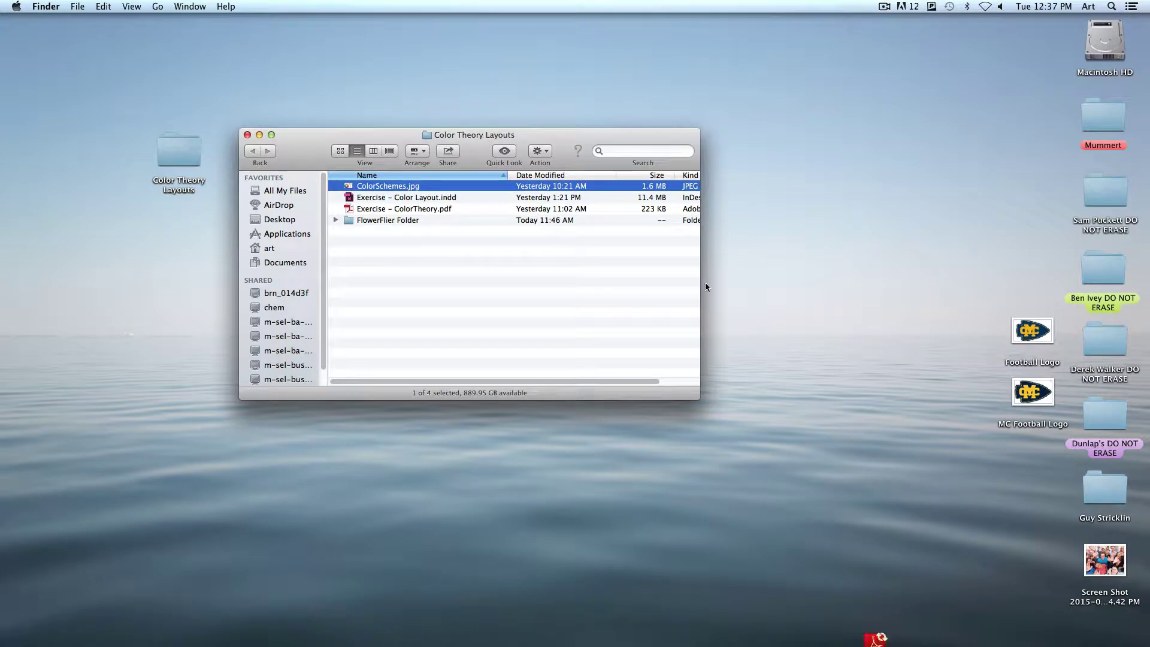
- Preview ColorSchemes.jpg from the Color Theory Layouts folder and open it in Photoshop
key(space)
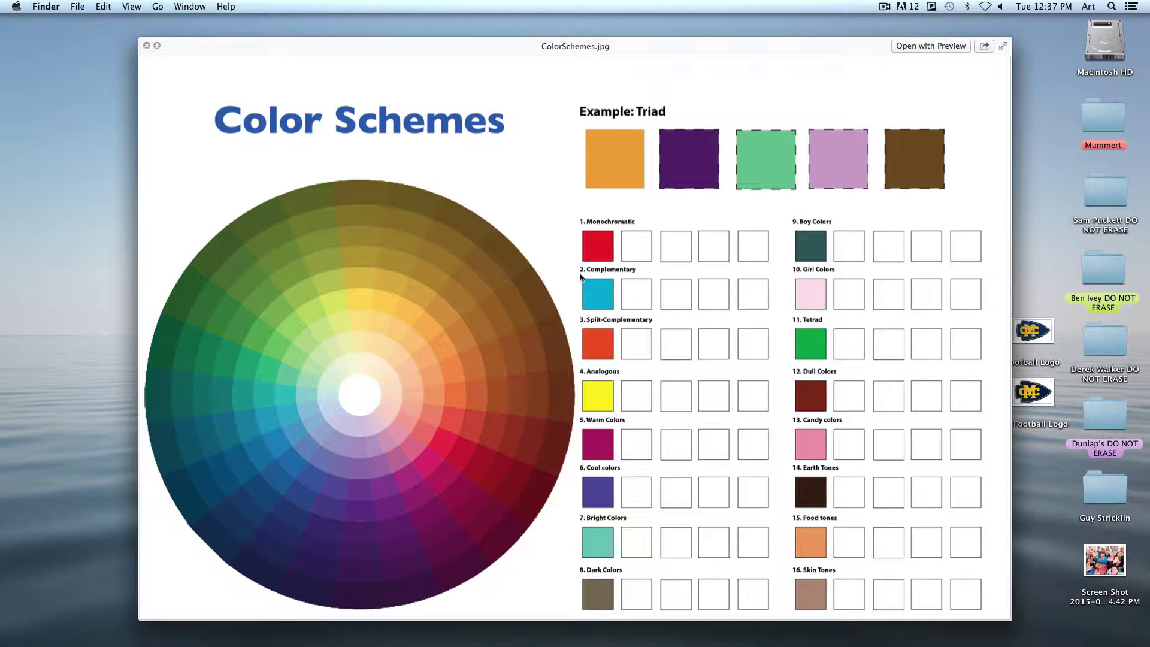
key(space)
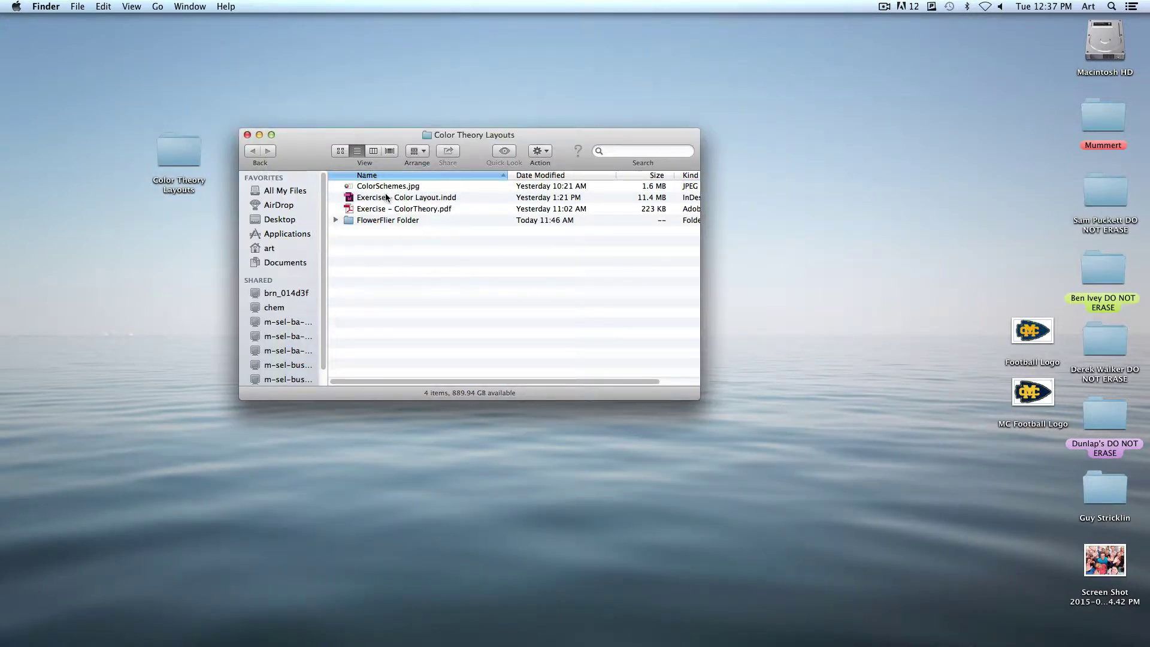
drag(387, 187, 377, 599)
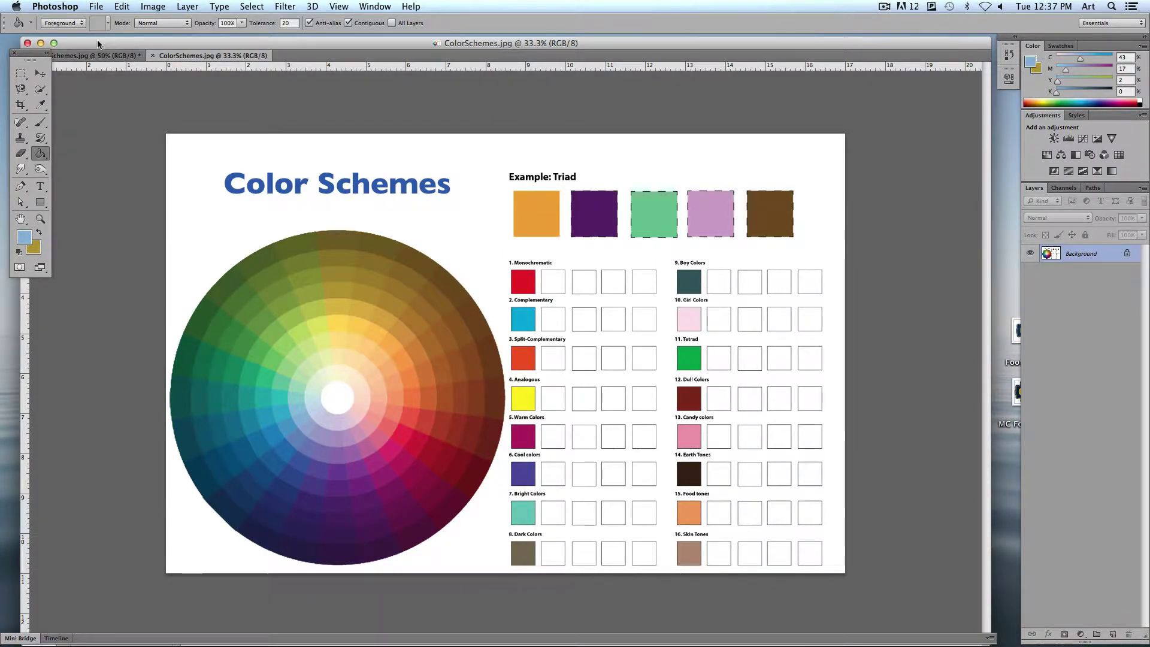
- Detach the ColorSchemes.jpg document shown at 33.3% into its own floating window and reposition it in the workspace
drag(102, 42, 170, 42)
click(209, 56)
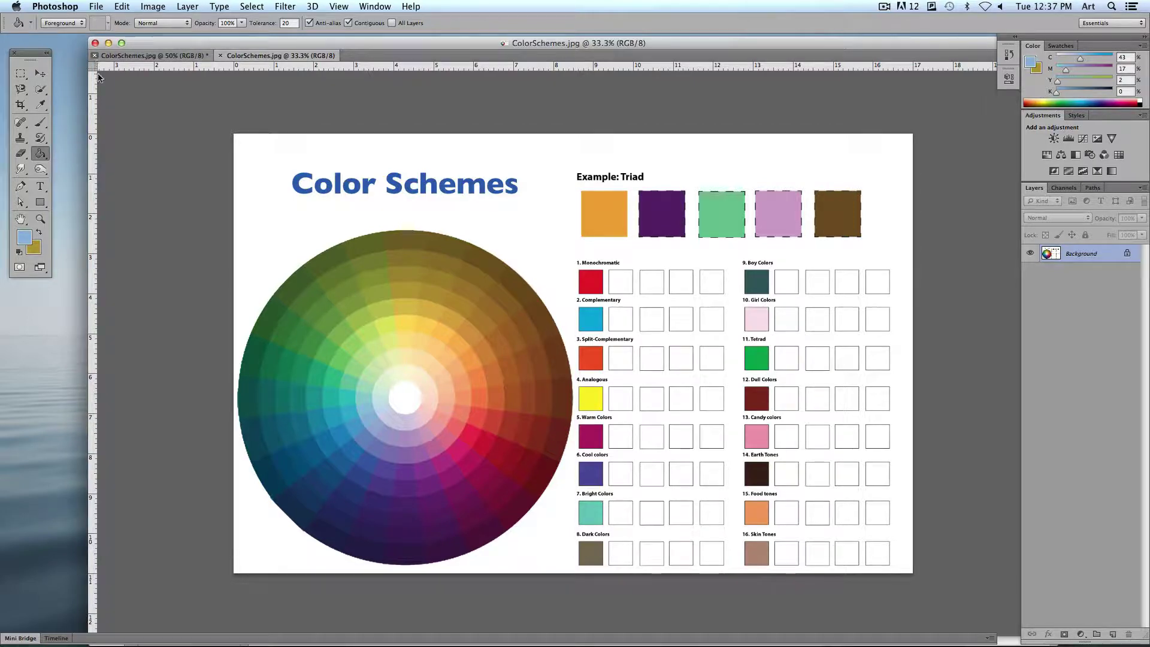
click(533, 222)
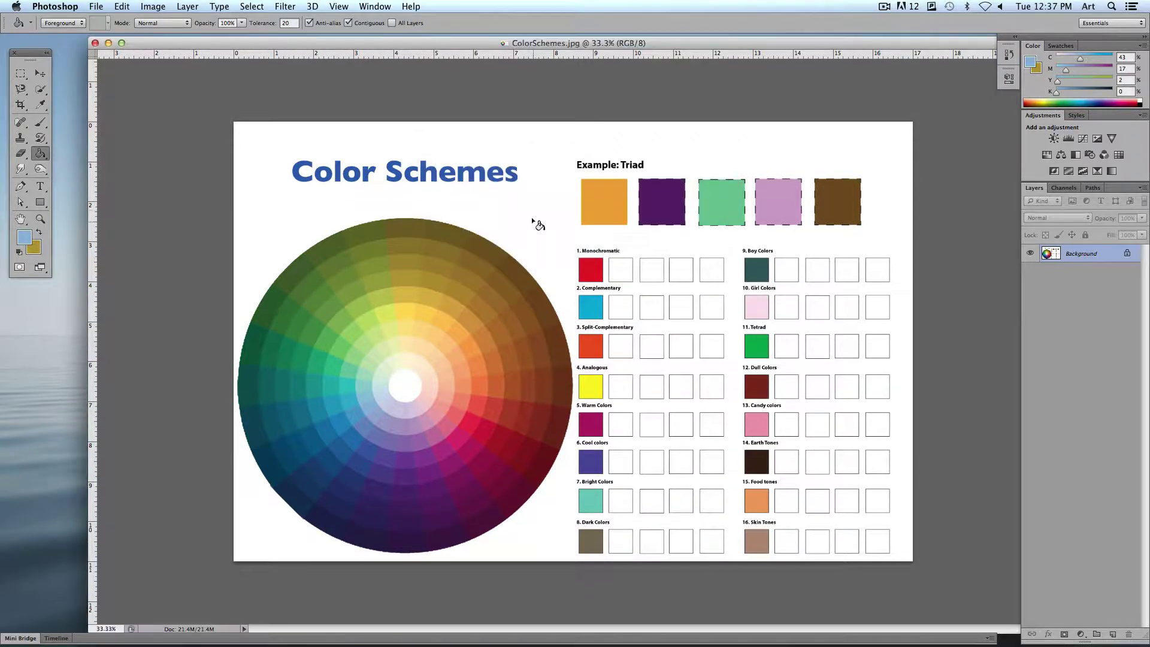
drag(477, 42, 419, 40)
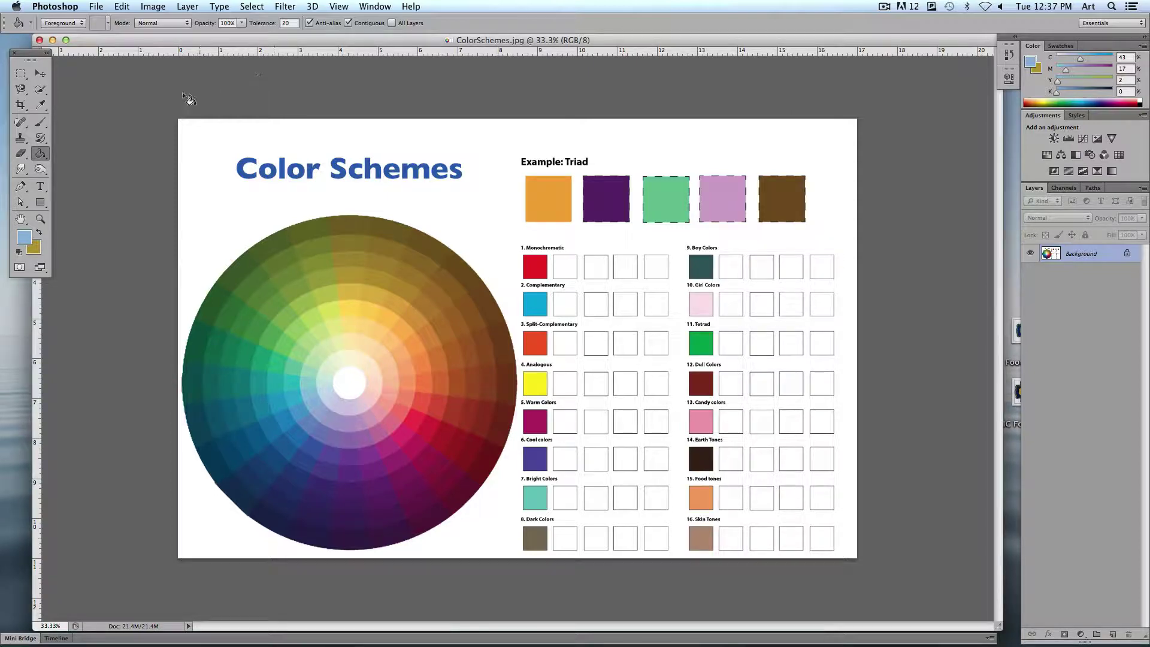
- Try filling the first empty Monochromatic square in light blue using the Paint Bucket with Contiguous disabled, and undo the fill
click(41, 156)
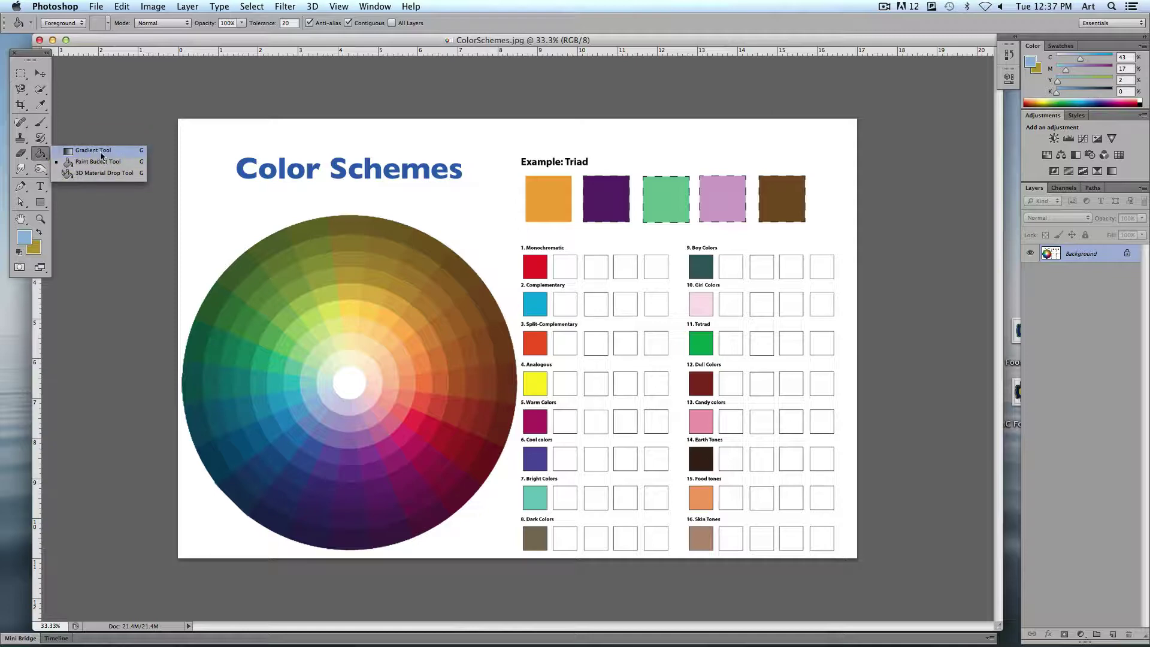
click(45, 157)
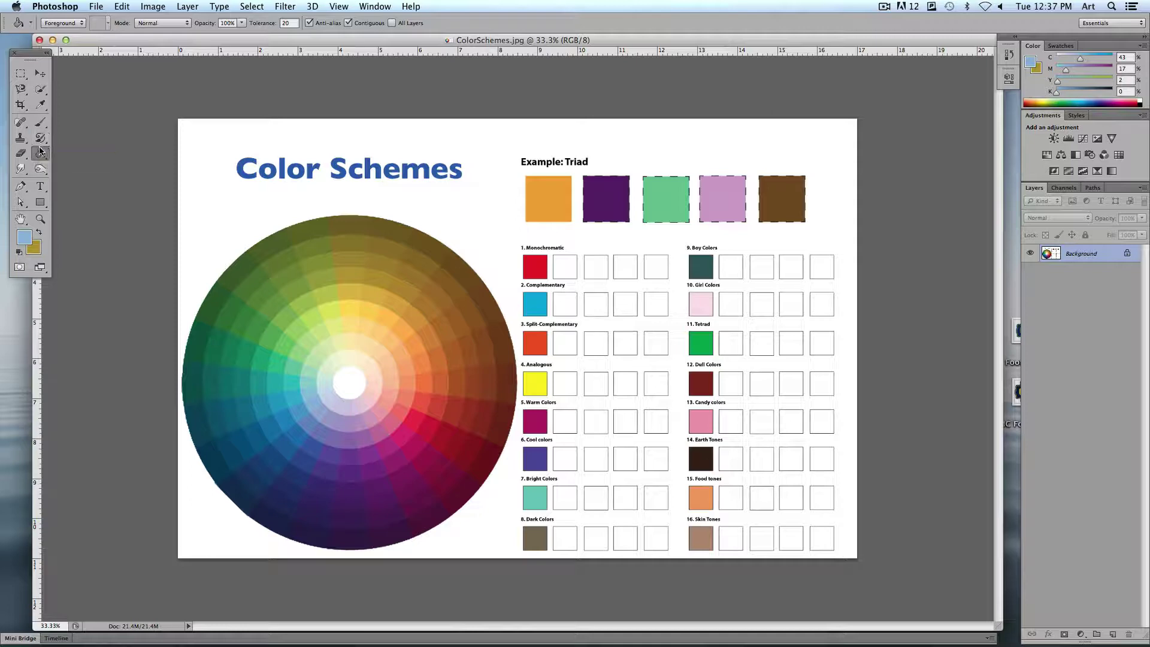
click(292, 23)
click(348, 22)
key(super+equal)
key(super+equal)
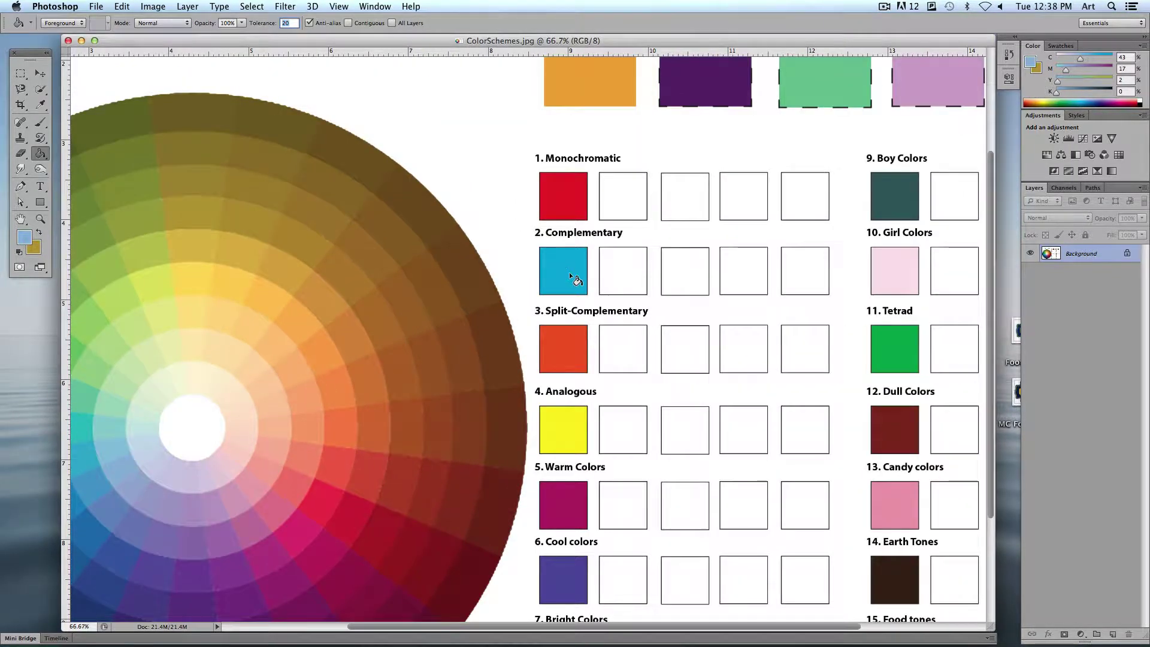
scroll(569, 329, up, 3)
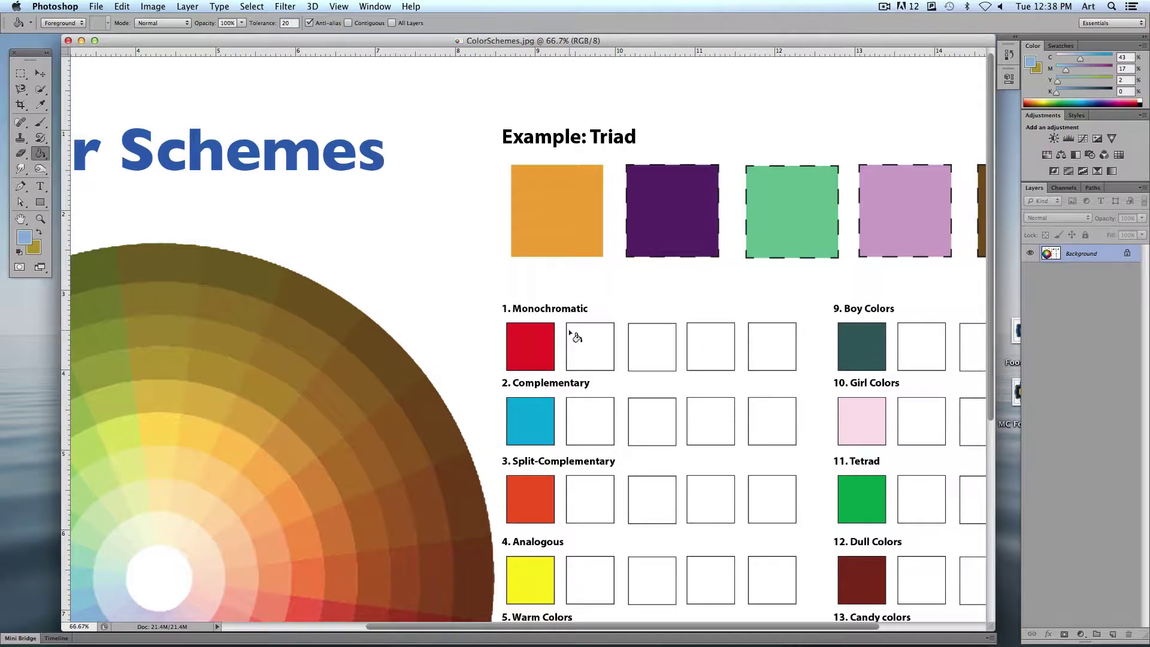
click(590, 354)
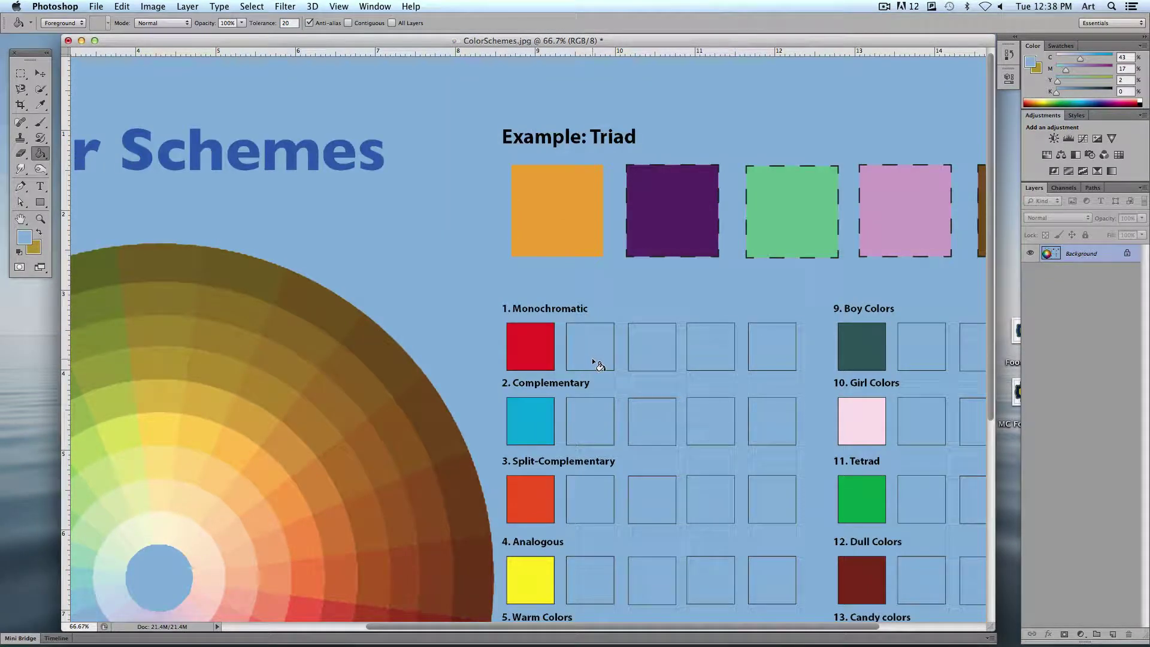
key(super+z)
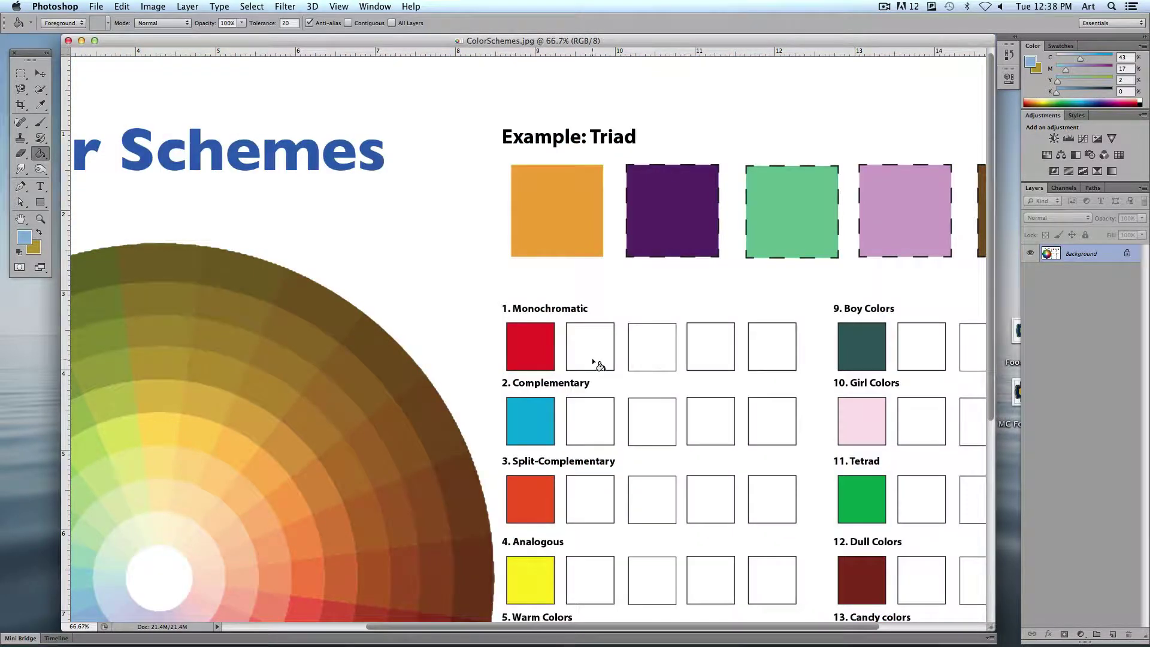
- Enable Contiguous for the Paint Bucket, test the light blue fill on the first empty Monochromatic square, and undo it
click(348, 24)
click(595, 358)
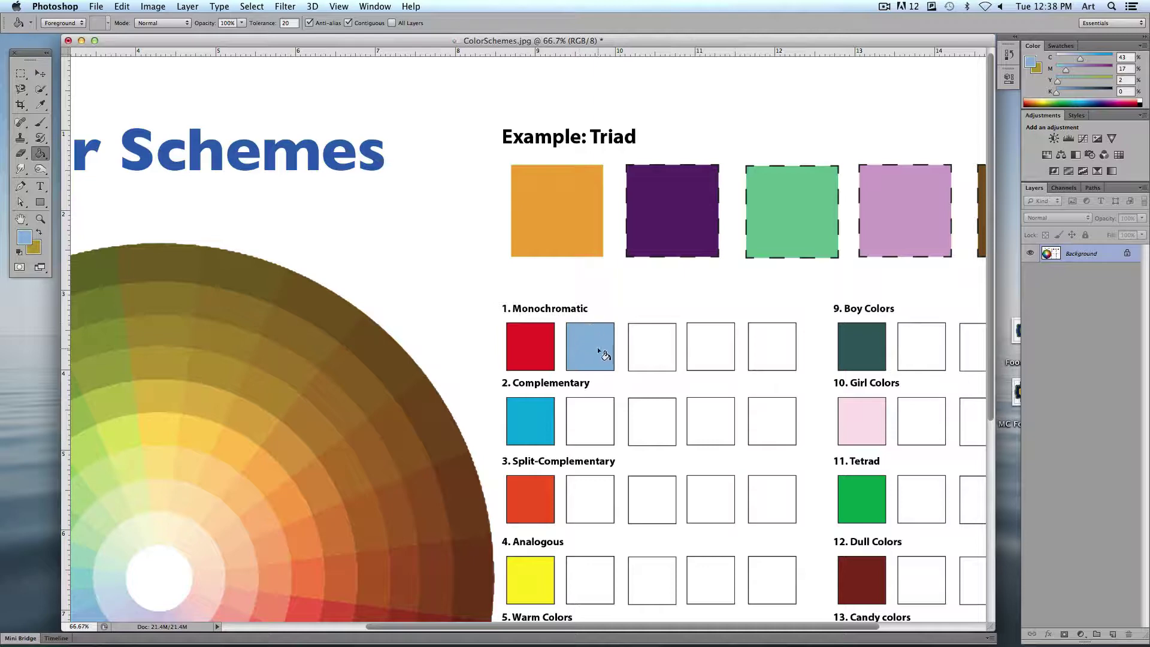
key(super+z)
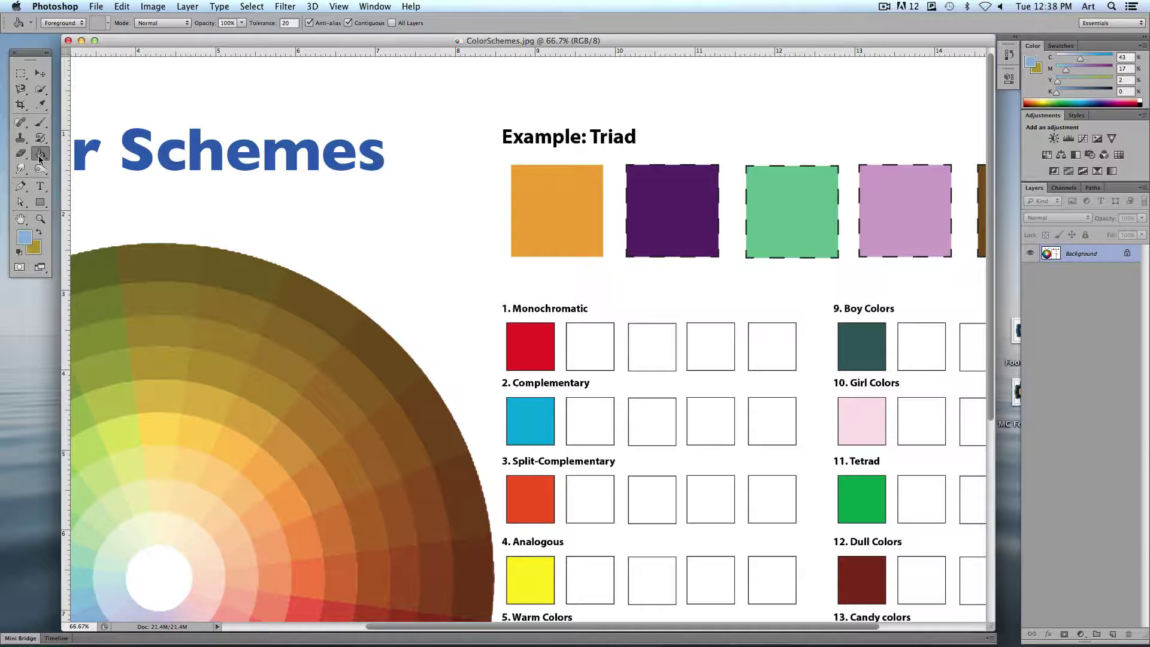
- Sample brown foreground colors from the color wheel, first with the Eyedropper, then with the Paint Bucket's temporary eyedropper
click(41, 104)
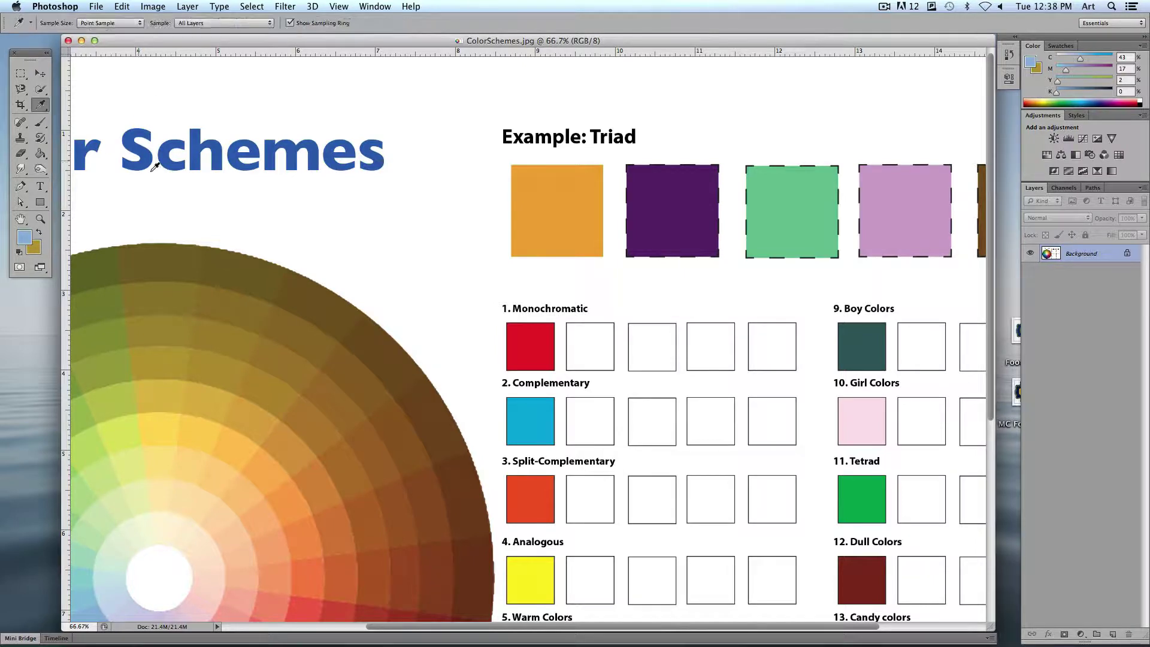
click(312, 308)
click(225, 325)
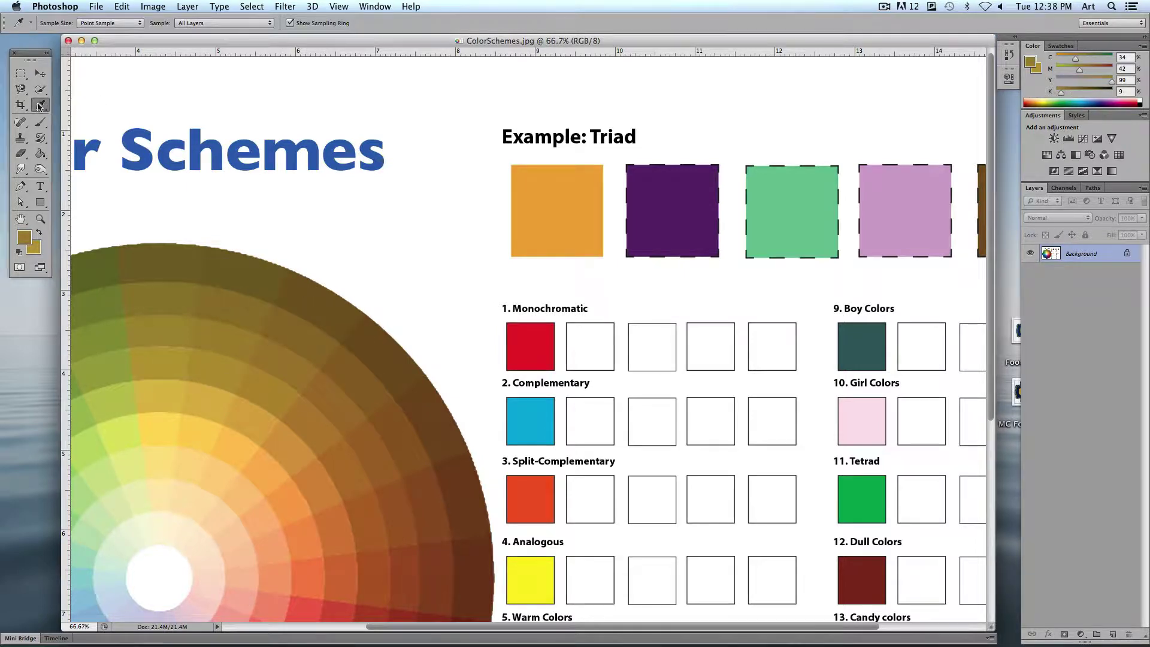
click(40, 154)
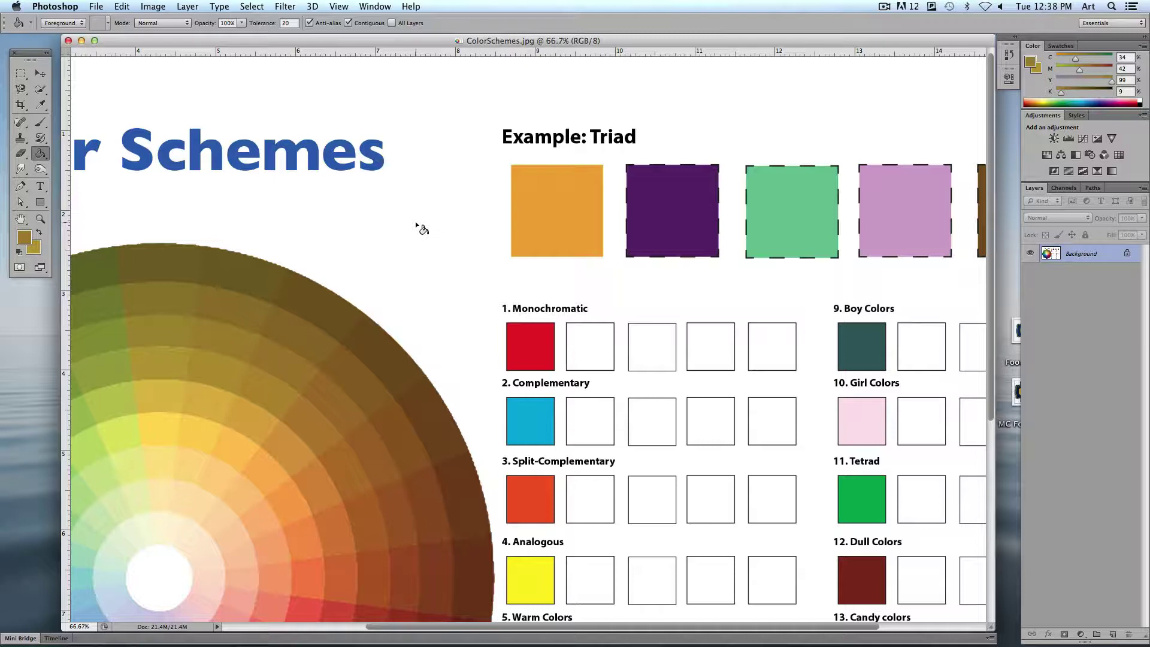
key(alt)
drag(296, 347, 294, 368)
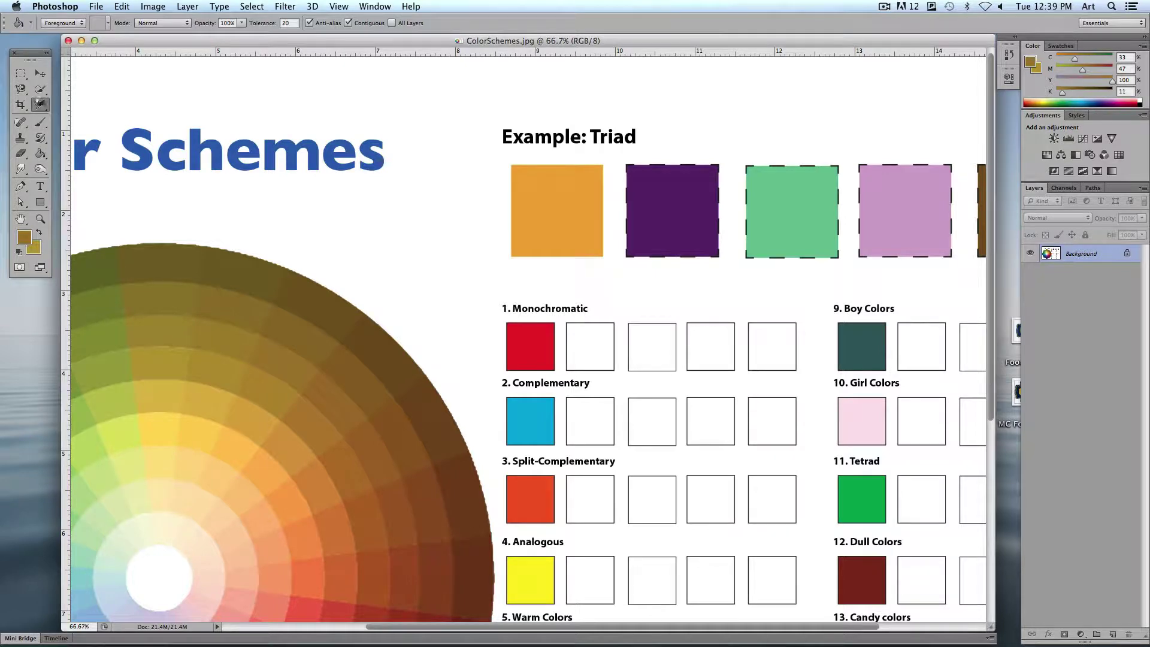
- Use the Eyedropper to sample several foreground colors from the color wheel, ending on a pale peach
click(40, 106)
drag(40, 105, 78, 109)
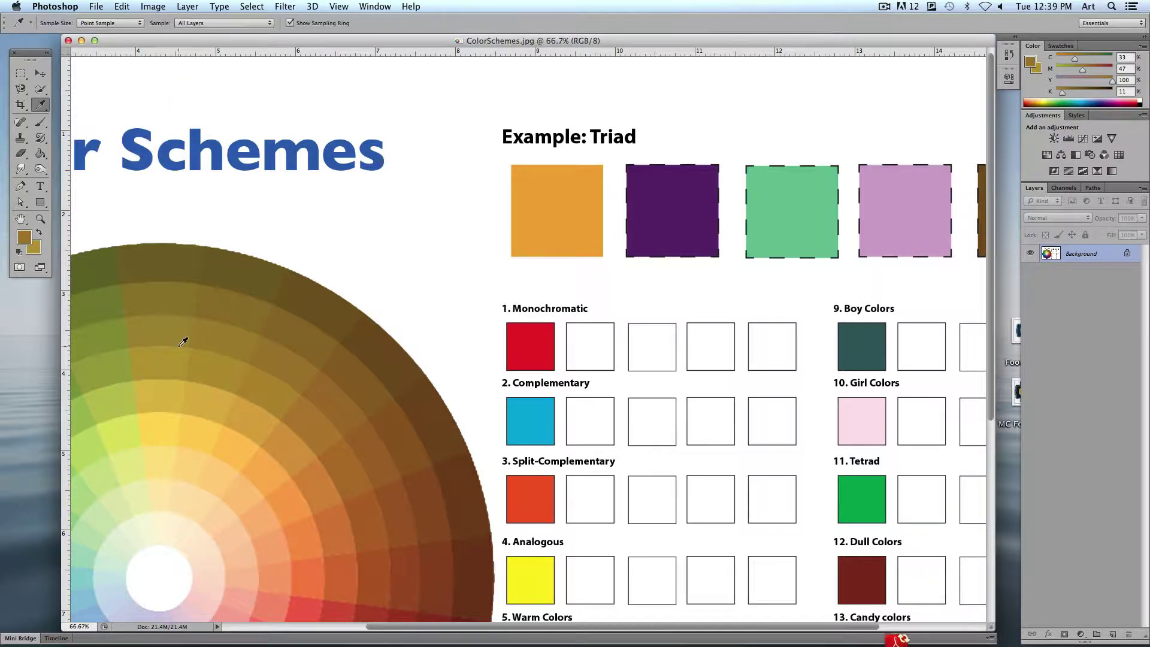
scroll(178, 319, left, 4)
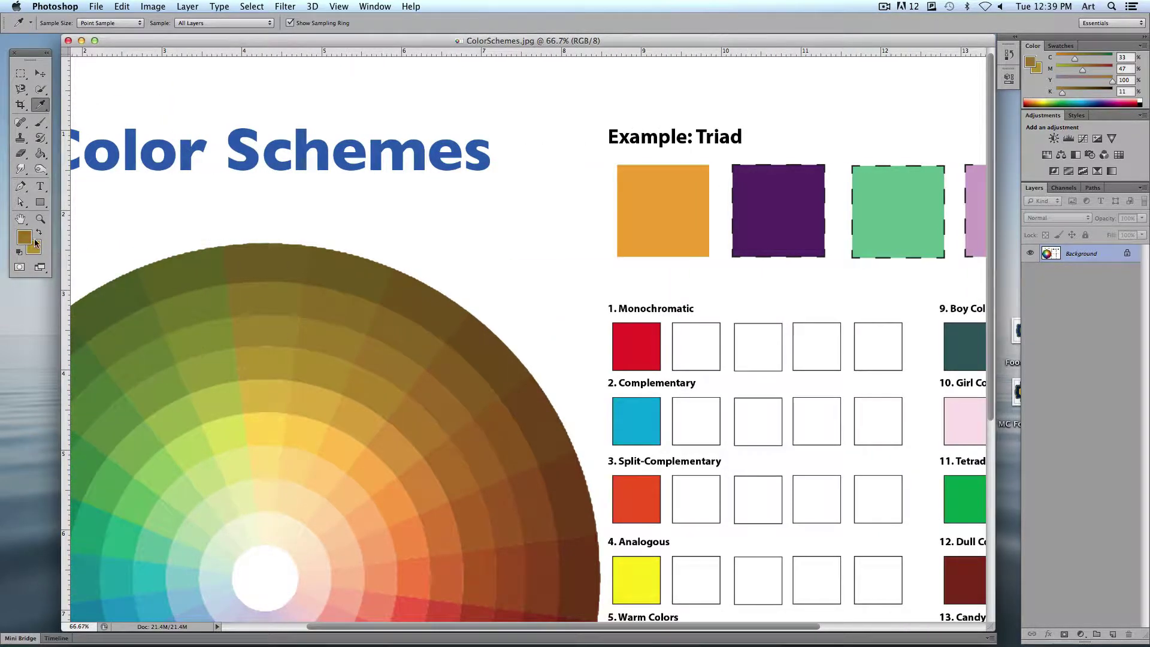
click(217, 331)
click(228, 395)
click(301, 486)
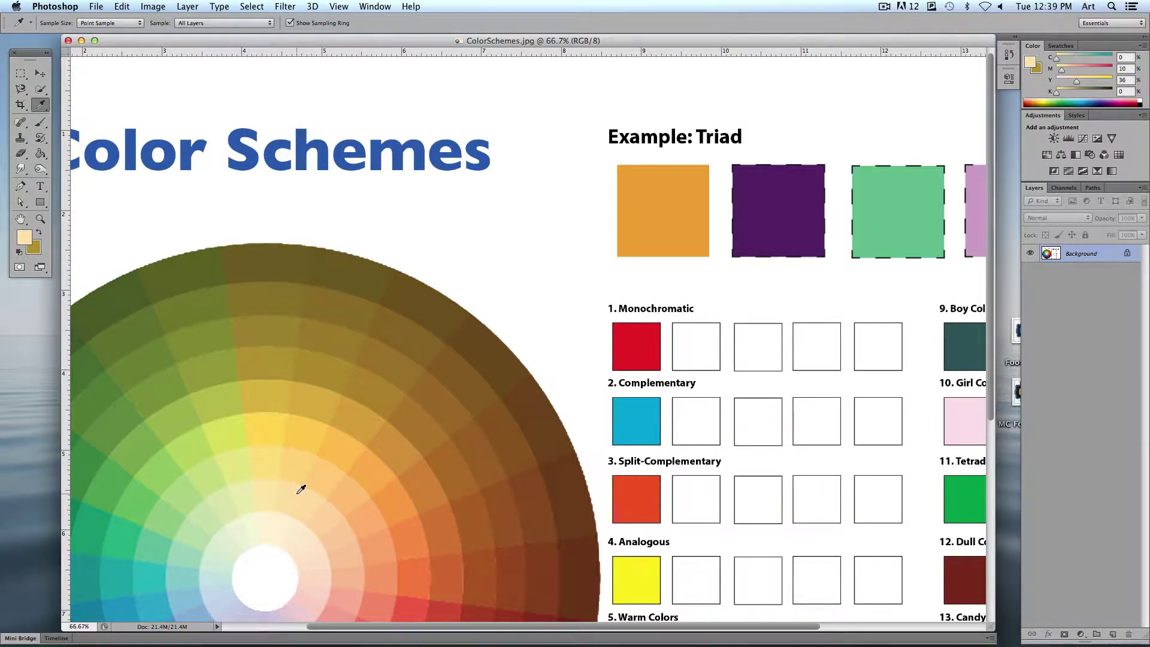
click(367, 424)
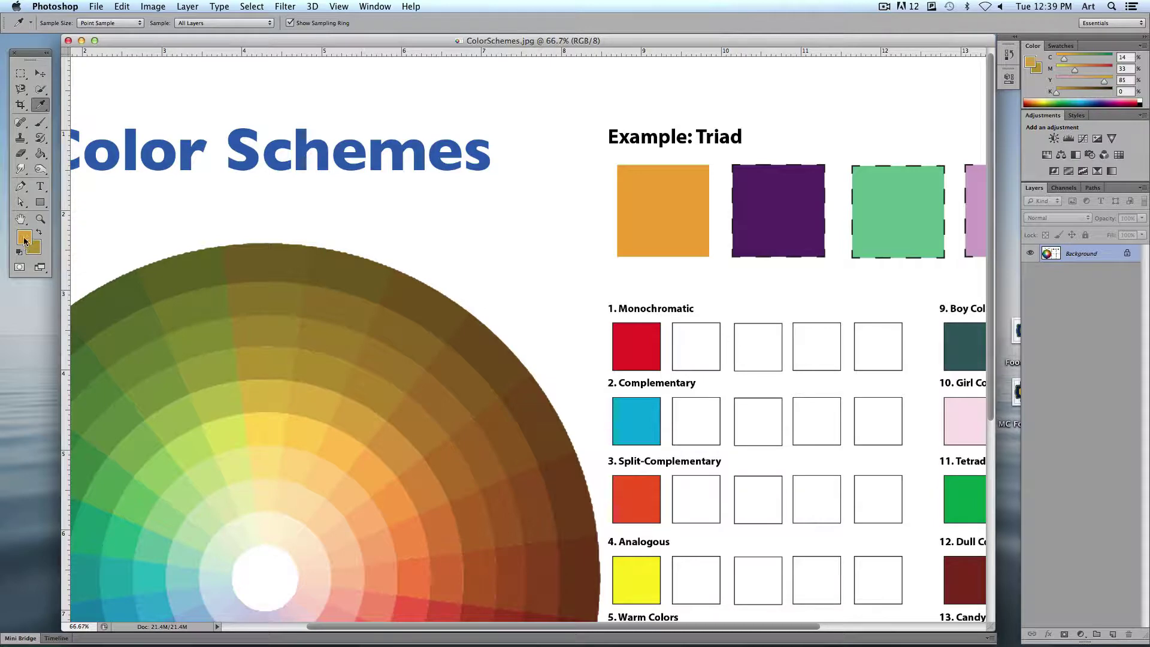
drag(359, 302, 365, 442)
click(308, 503)
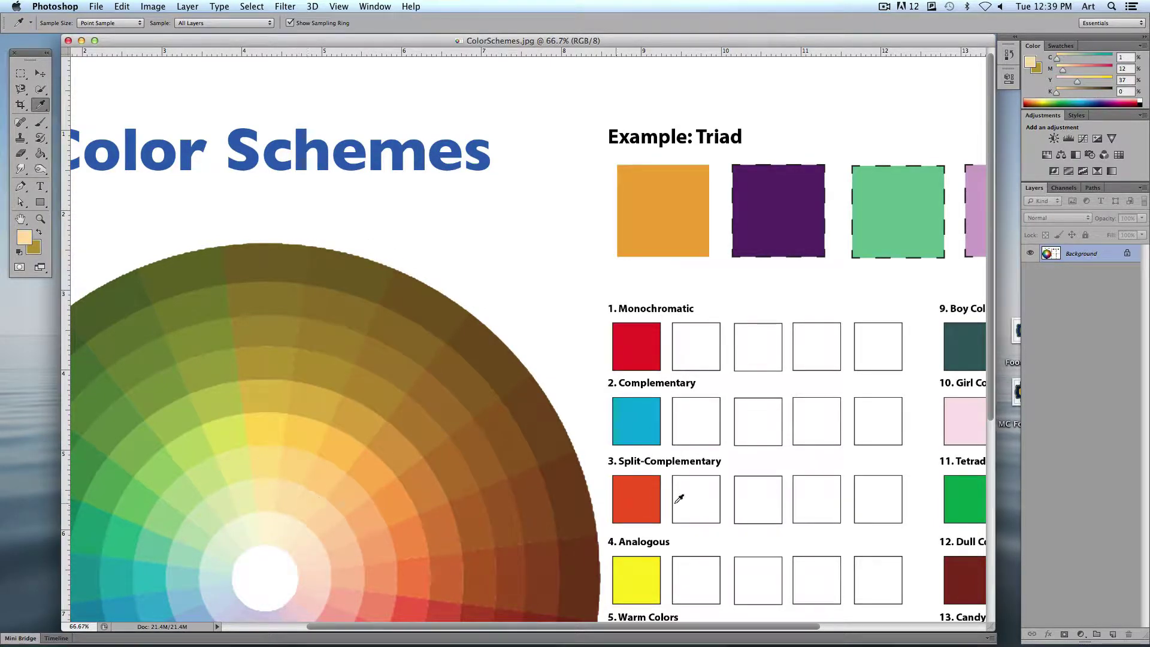
- Make the background color active and sample shades for it from the color wheel, ending on an olive gold
click(1039, 72)
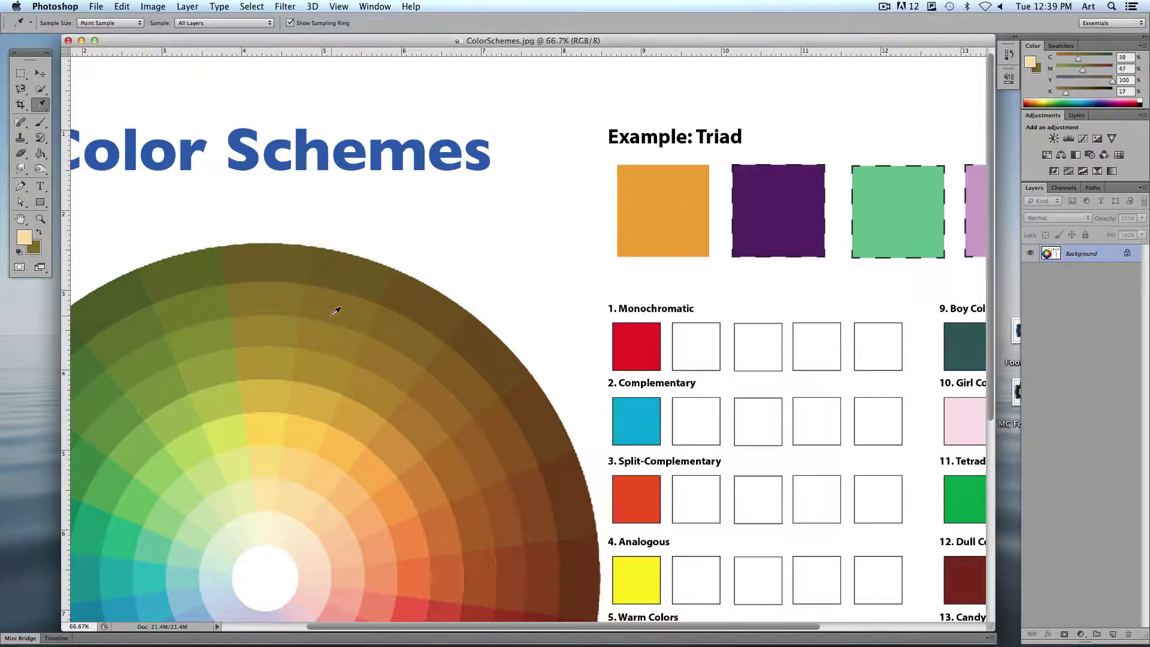
click(327, 388)
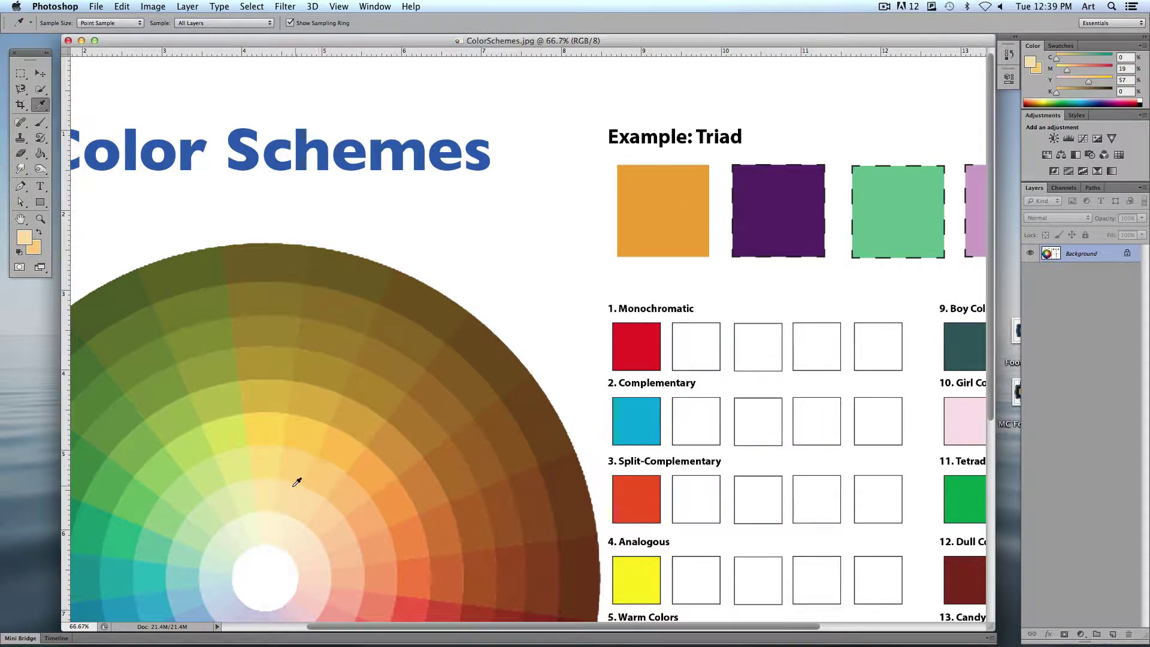
click(194, 390)
click(257, 358)
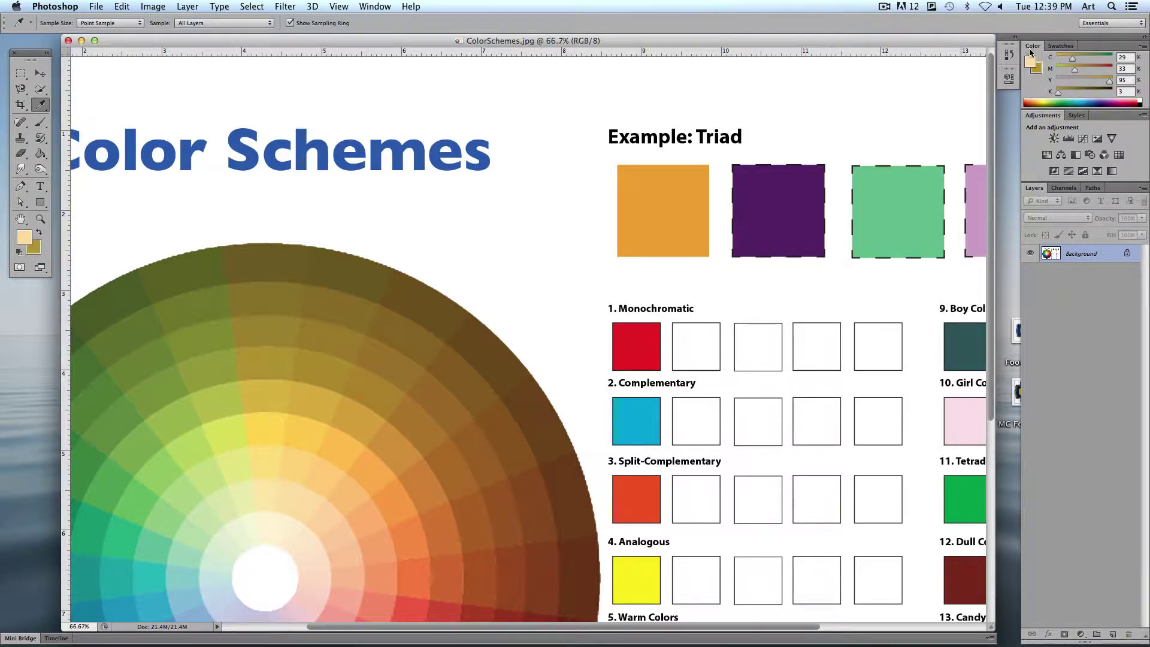
- With the Color panel temporarily undocked, reactivate the foreground color and sample an ochre brown from the color wheel
drag(1032, 46, 678, 80)
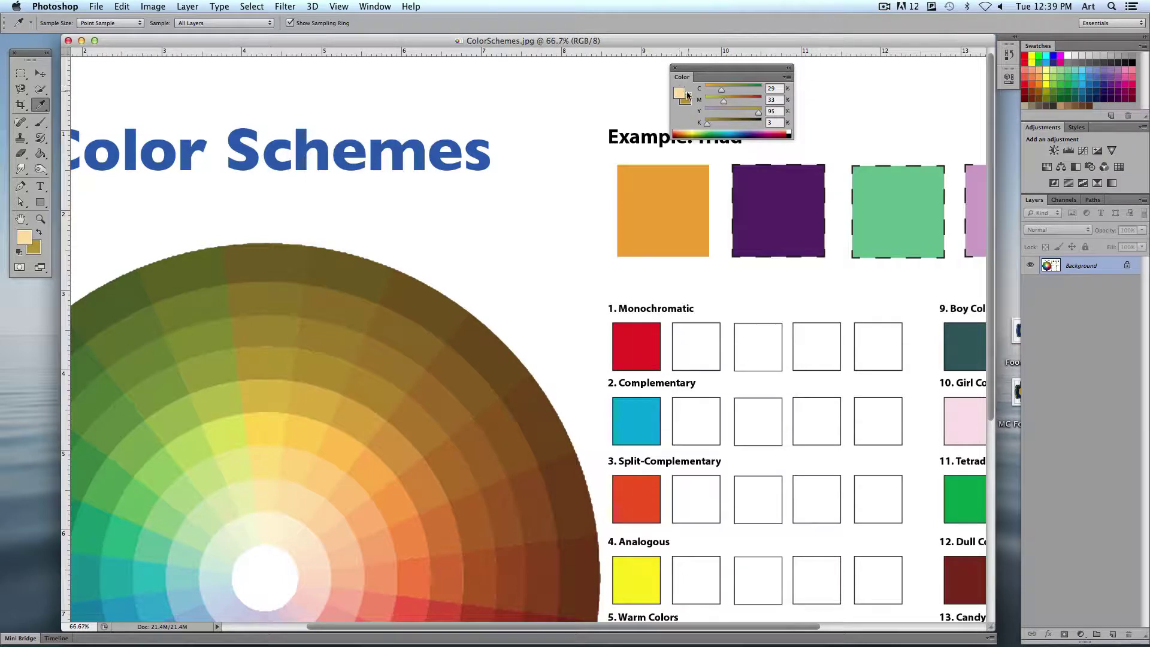
click(680, 92)
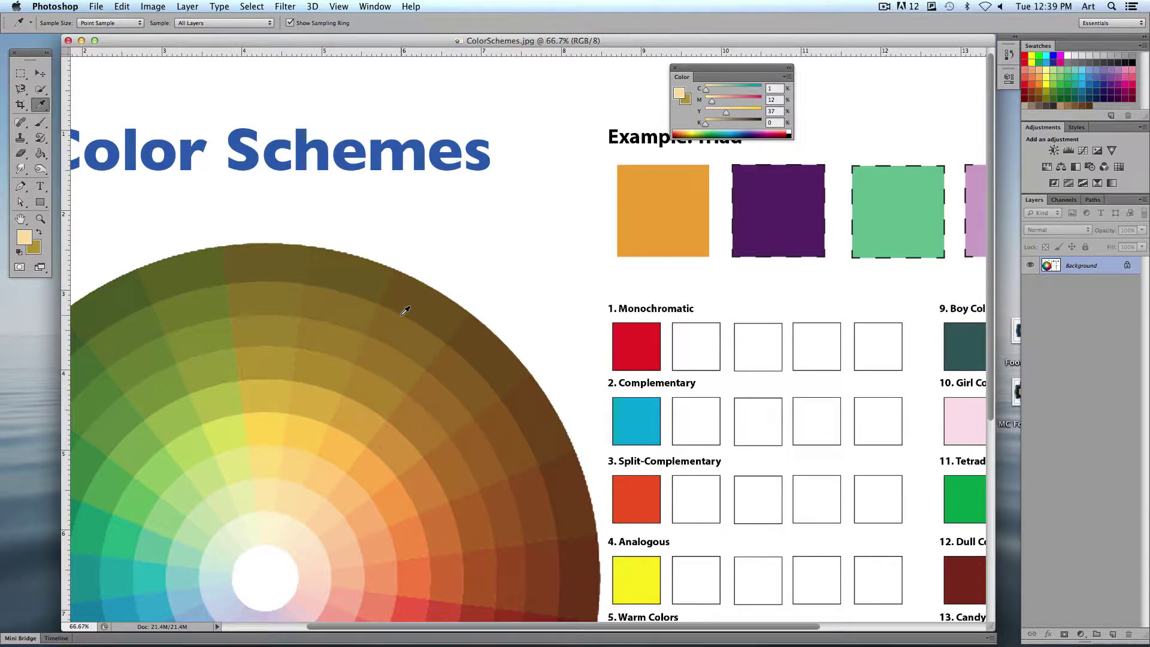
drag(404, 318, 378, 360)
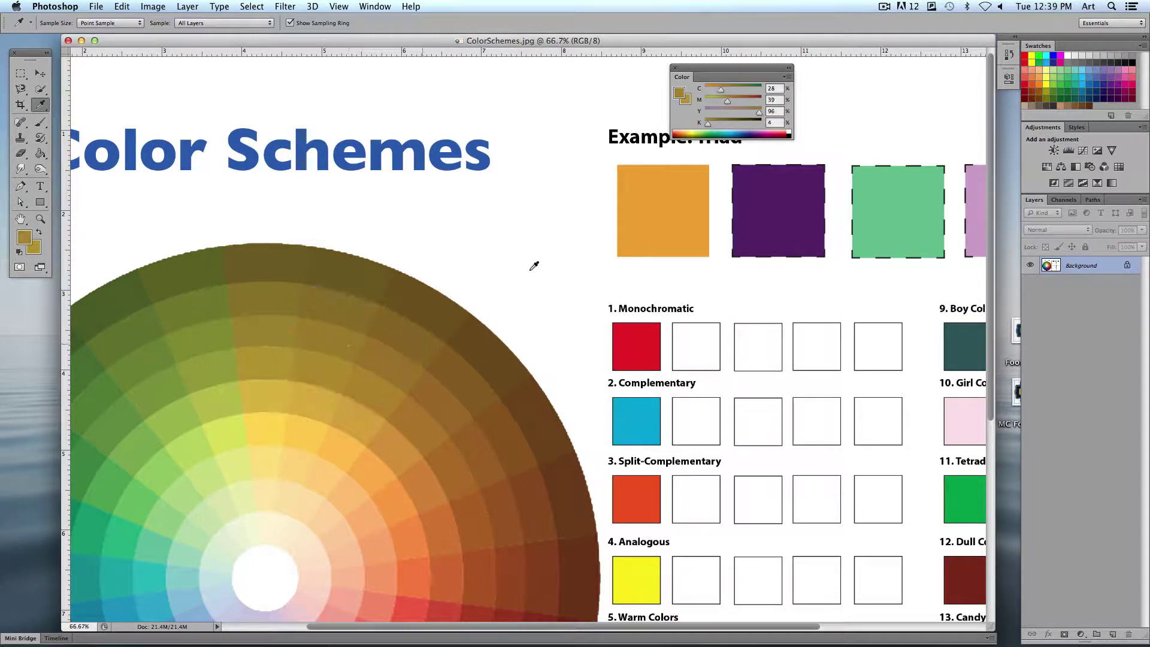
drag(683, 83, 1027, 51)
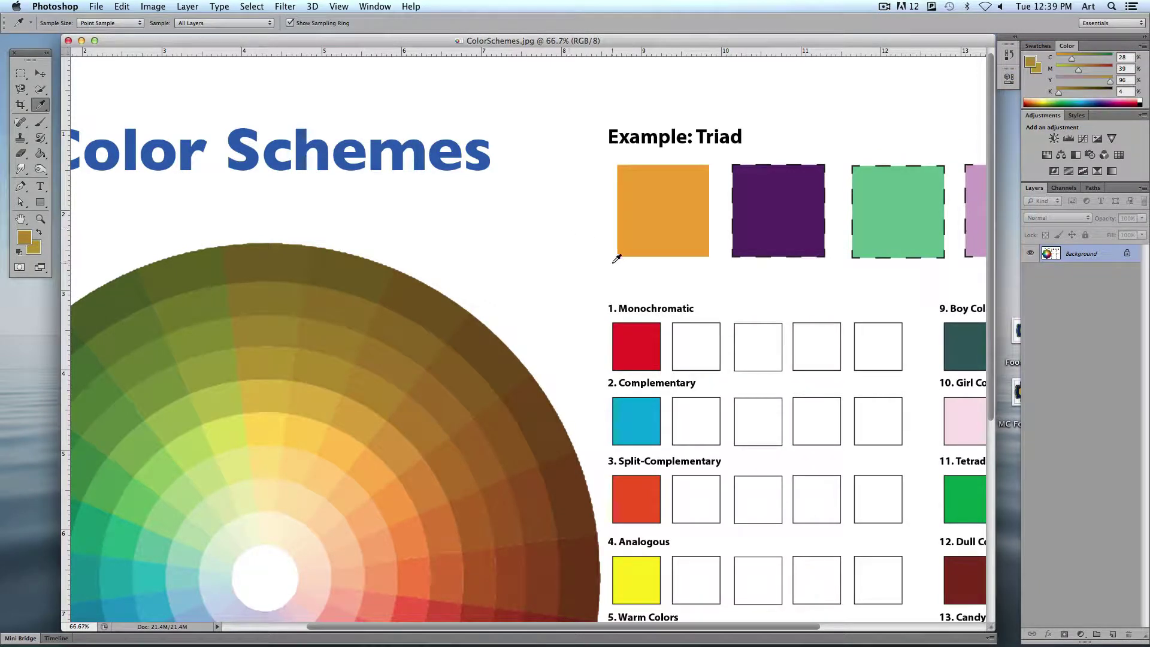
- Fill the second and third Monochromatic squares with salmon red and pale pink sampled from the wheel, using the Paint Bucket
scroll(662, 264, down, 3)
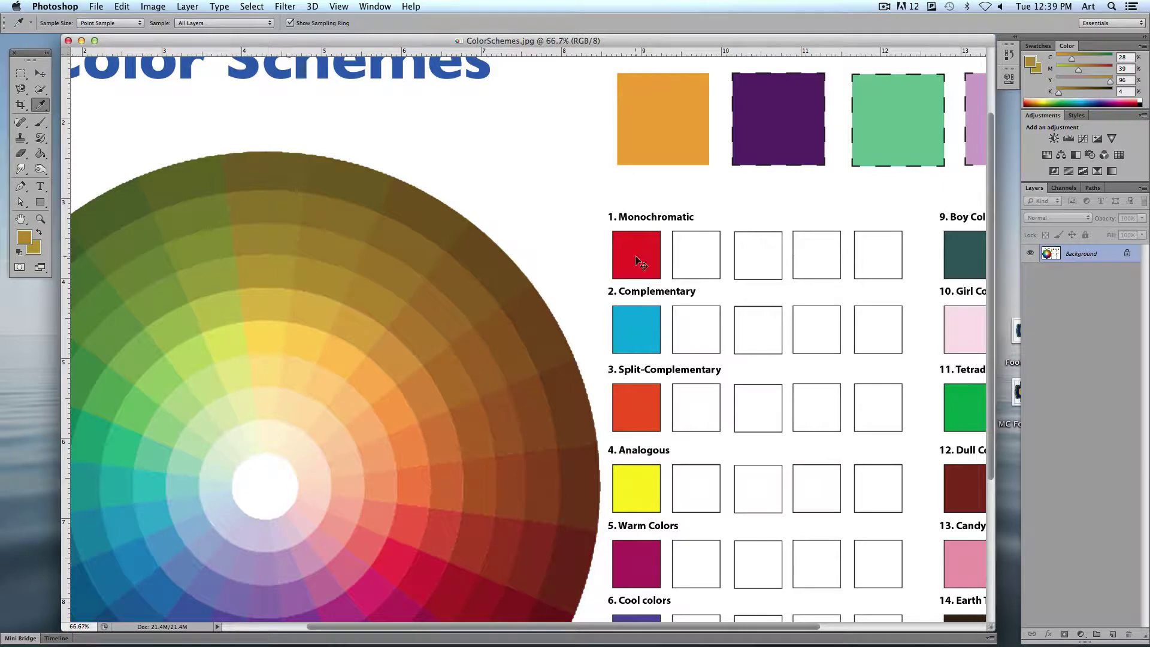
key(super+minus)
scroll(640, 254, down, 1)
scroll(640, 254, down, 2)
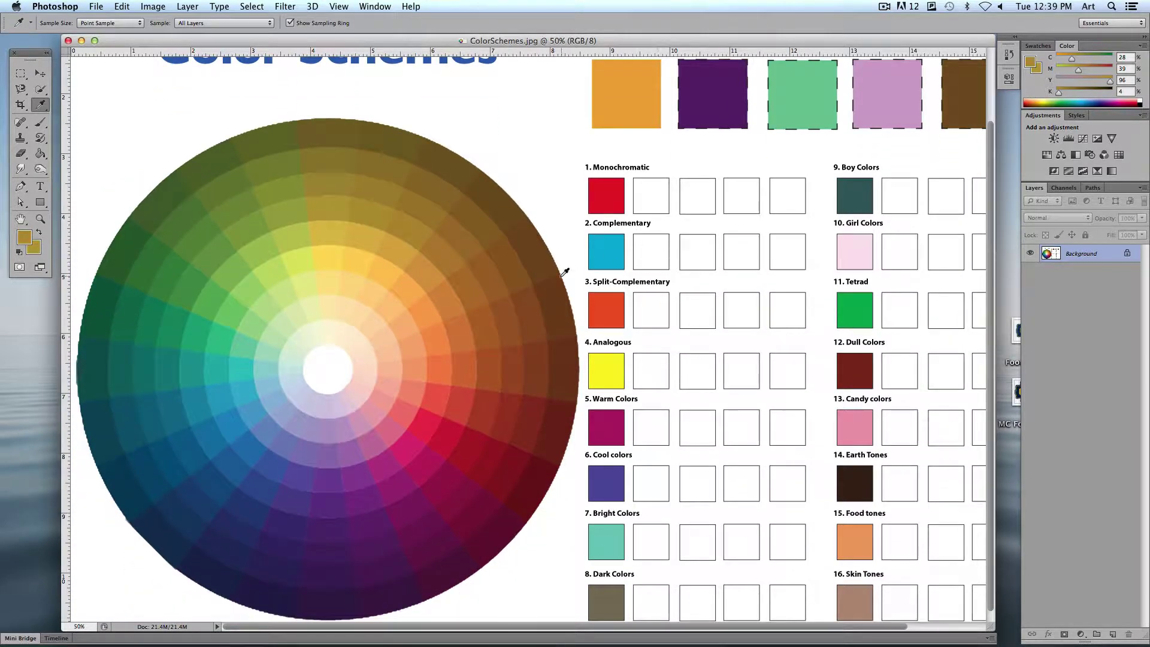
click(37, 156)
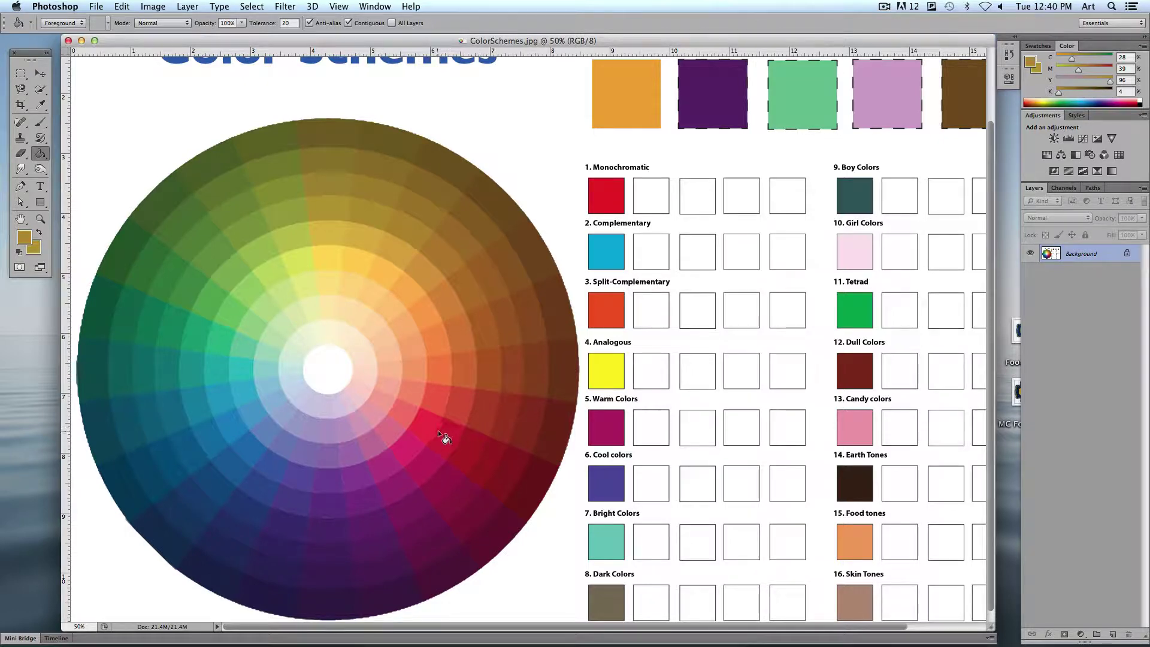
alt+click(402, 412)
click(658, 193)
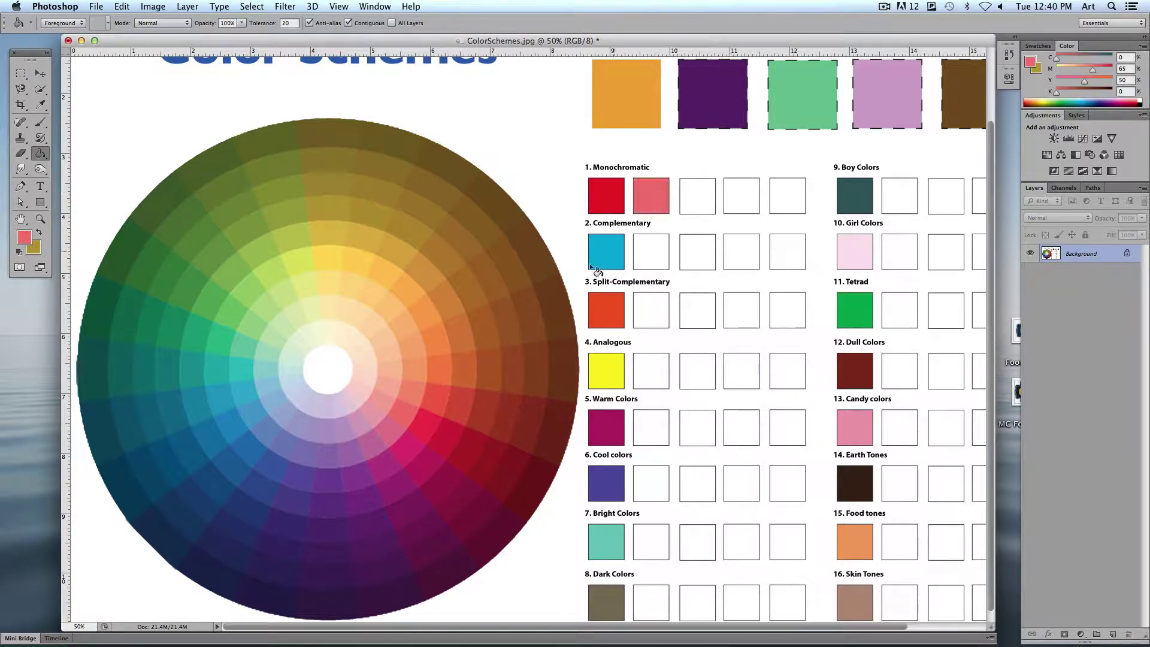
alt+click(377, 384)
click(698, 197)
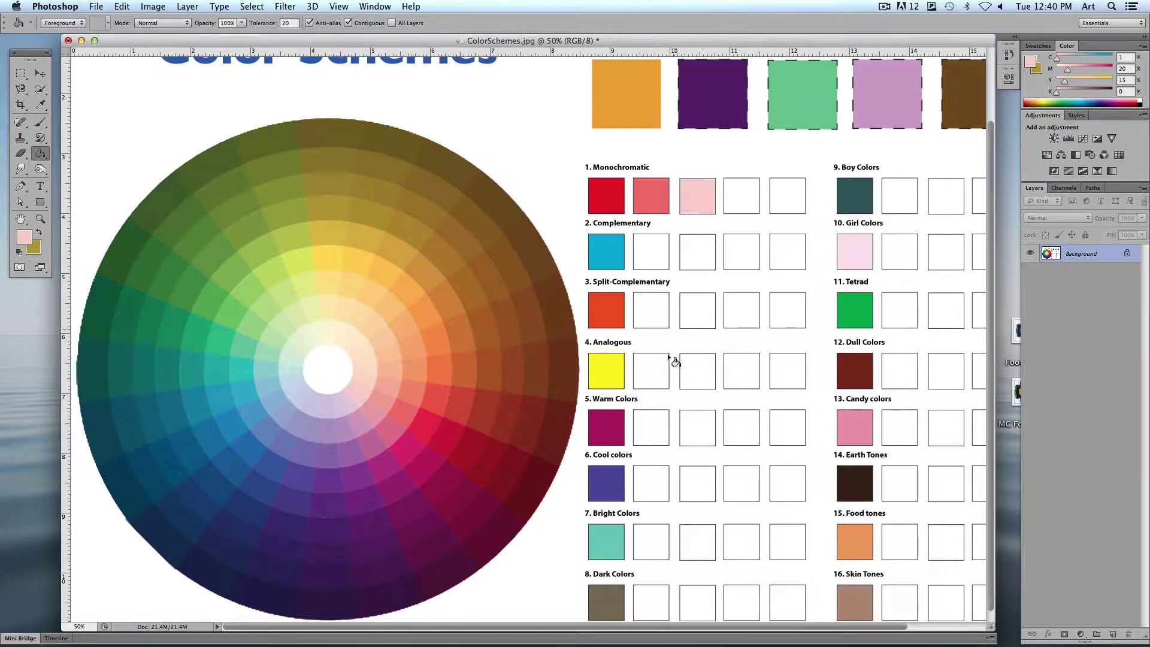
- Fill the fourth and fifth Monochromatic squares with dark red and deep maroon sampled from the color wheel
alt+click(489, 458)
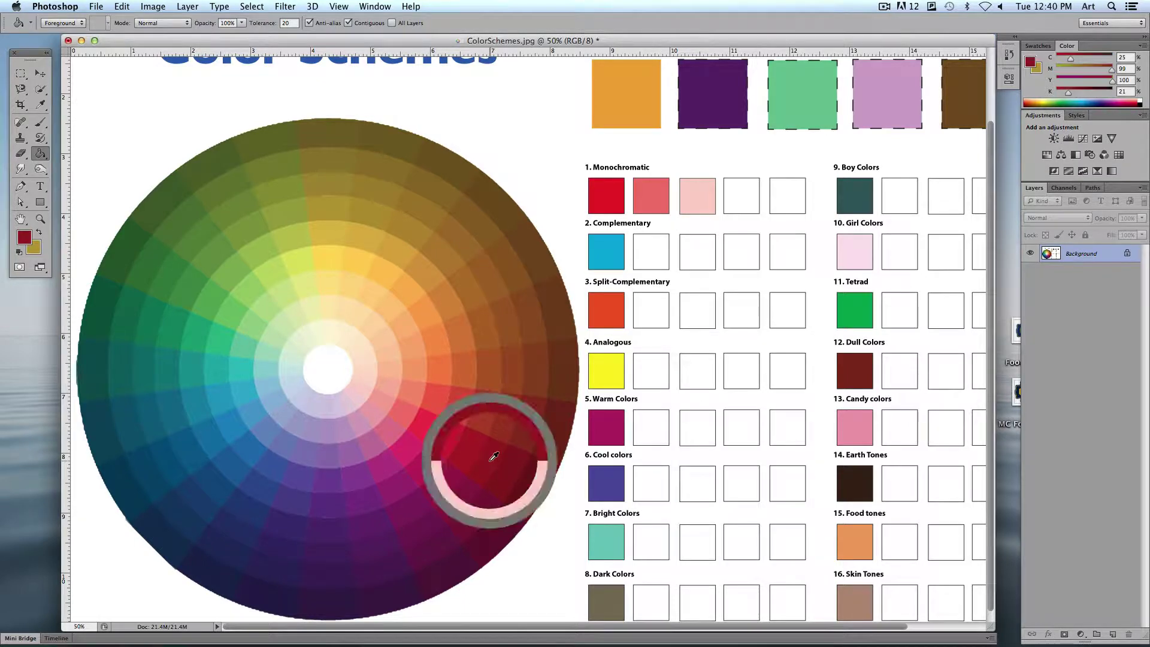
click(743, 198)
alt+click(545, 482)
click(802, 210)
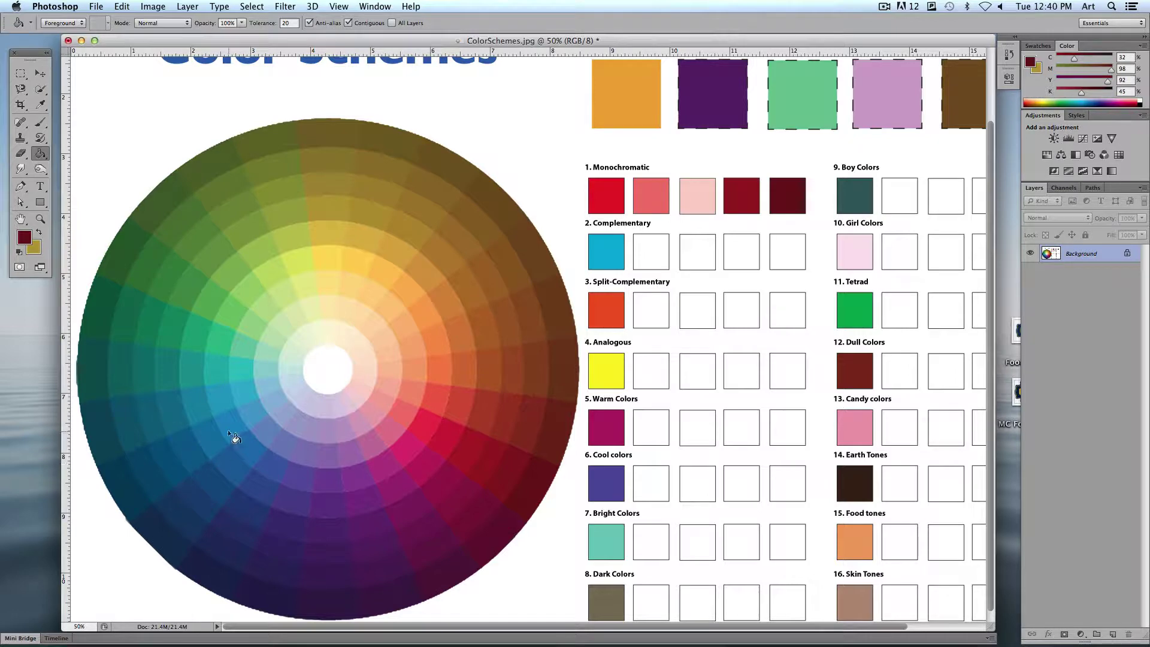
- Fill the four empty Complementary squares with light blue, peach, brown and dark blue sampled from the color wheel
alt+click(223, 398)
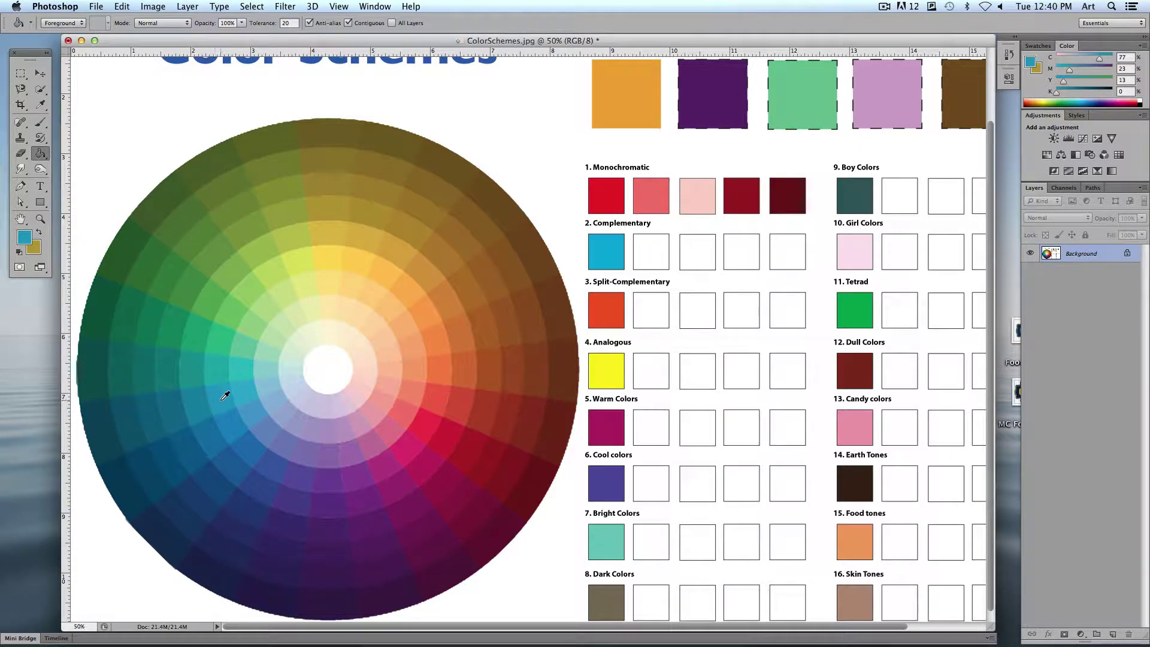
alt+click(223, 398)
alt+click(291, 381)
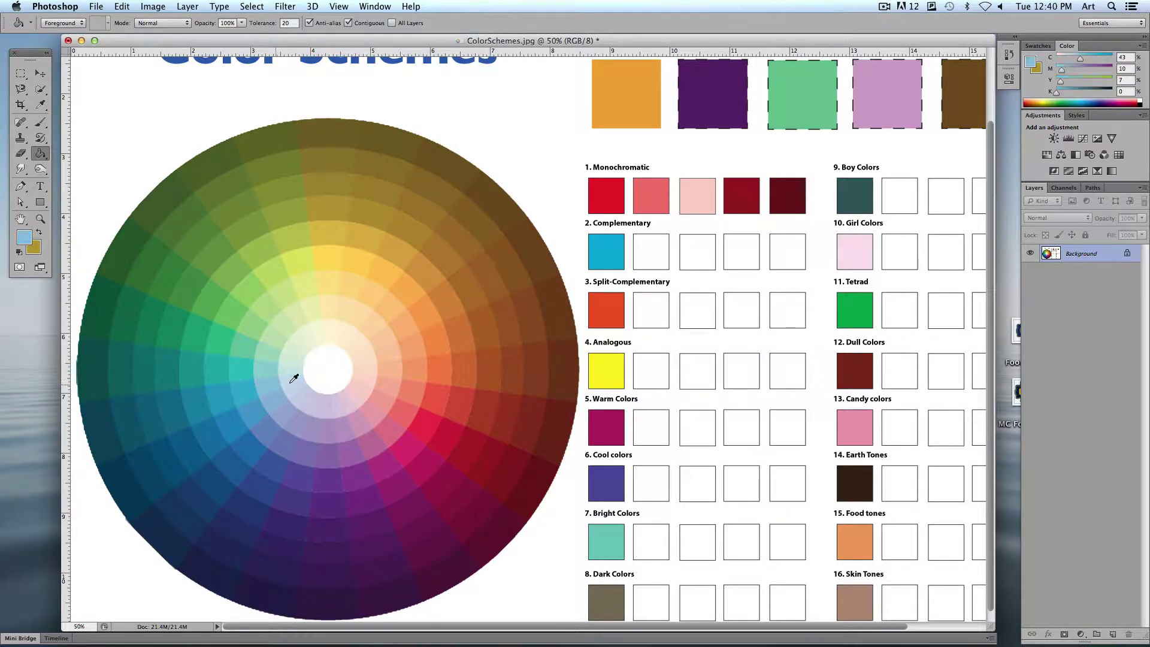
click(657, 263)
alt+click(387, 335)
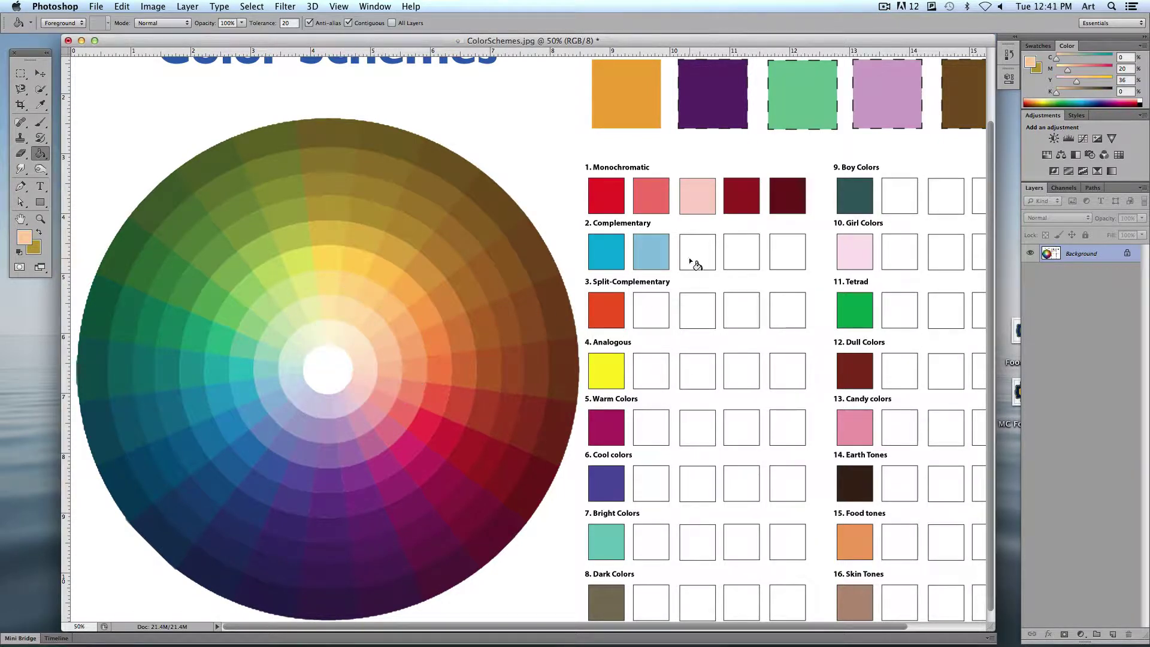
click(693, 258)
alt+click(508, 269)
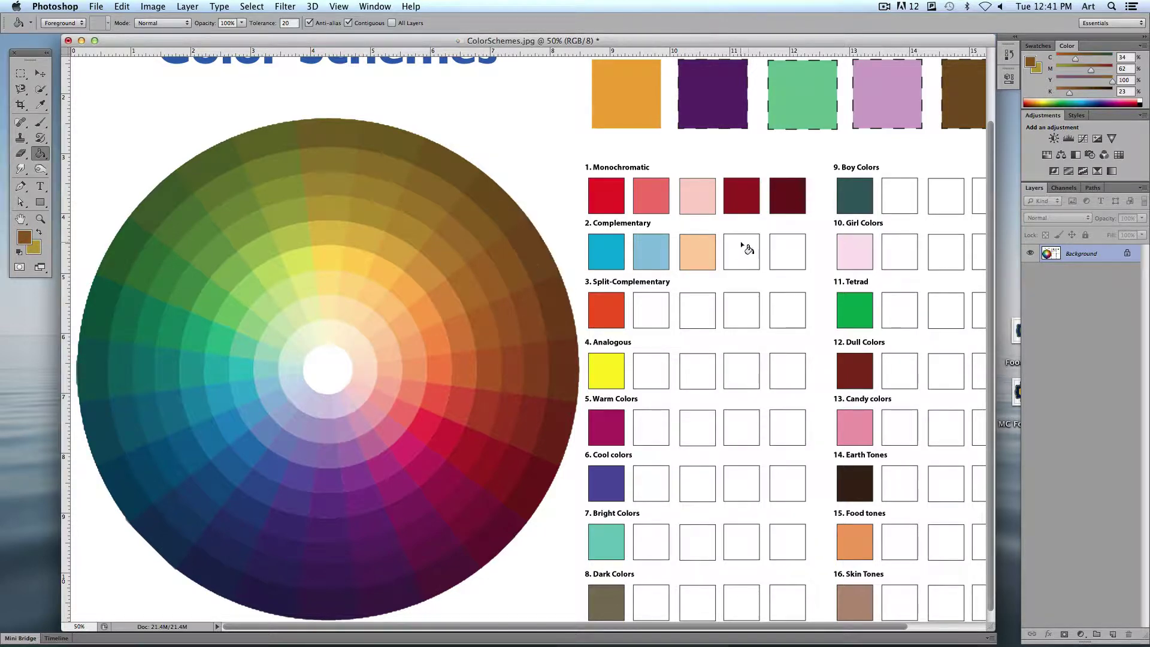
click(743, 249)
alt+click(142, 460)
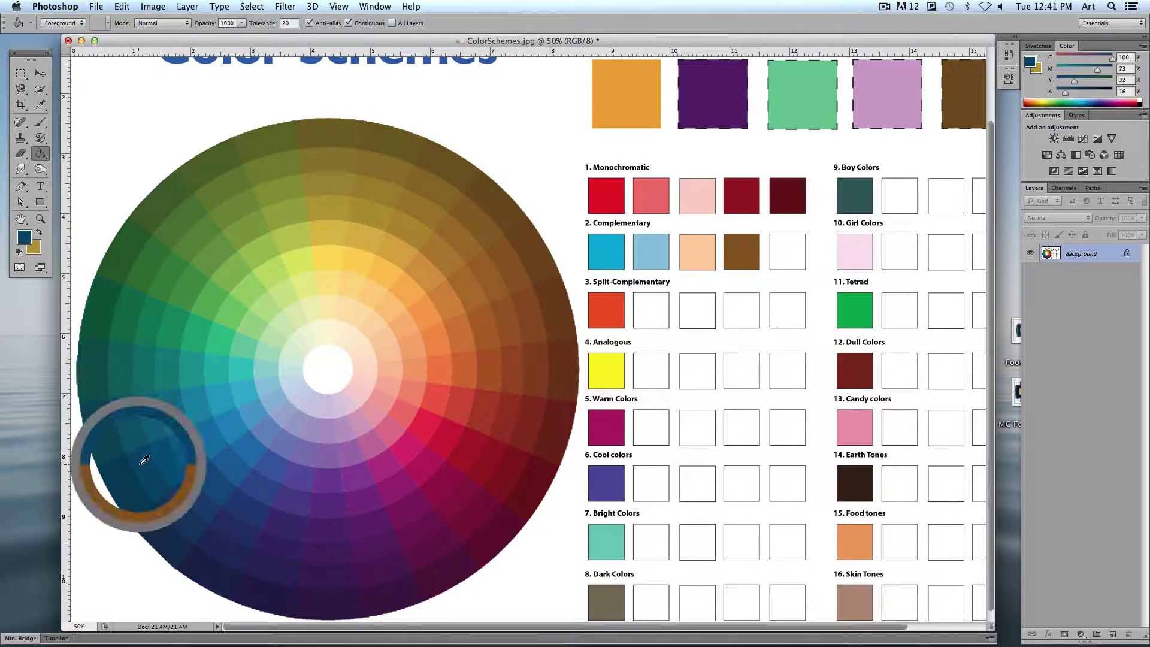
click(799, 251)
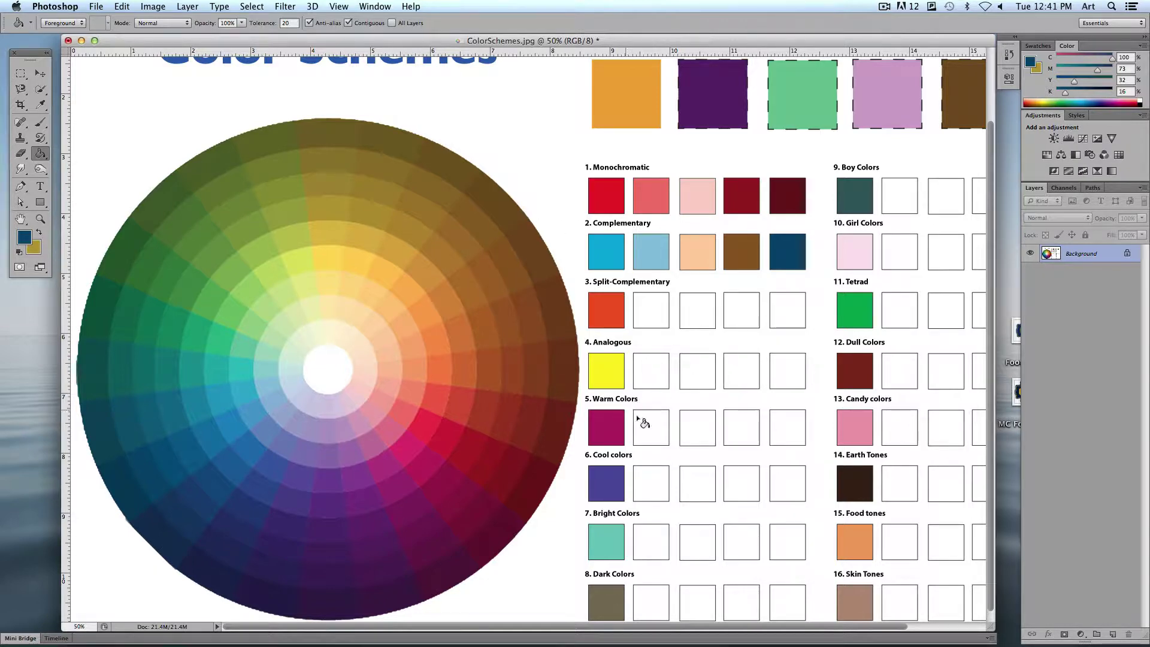
- Try golden yellow and a lighter yellow in the second Analogous square, then fill it with pale cream sampled from the wheel
scroll(591, 474, down, 1)
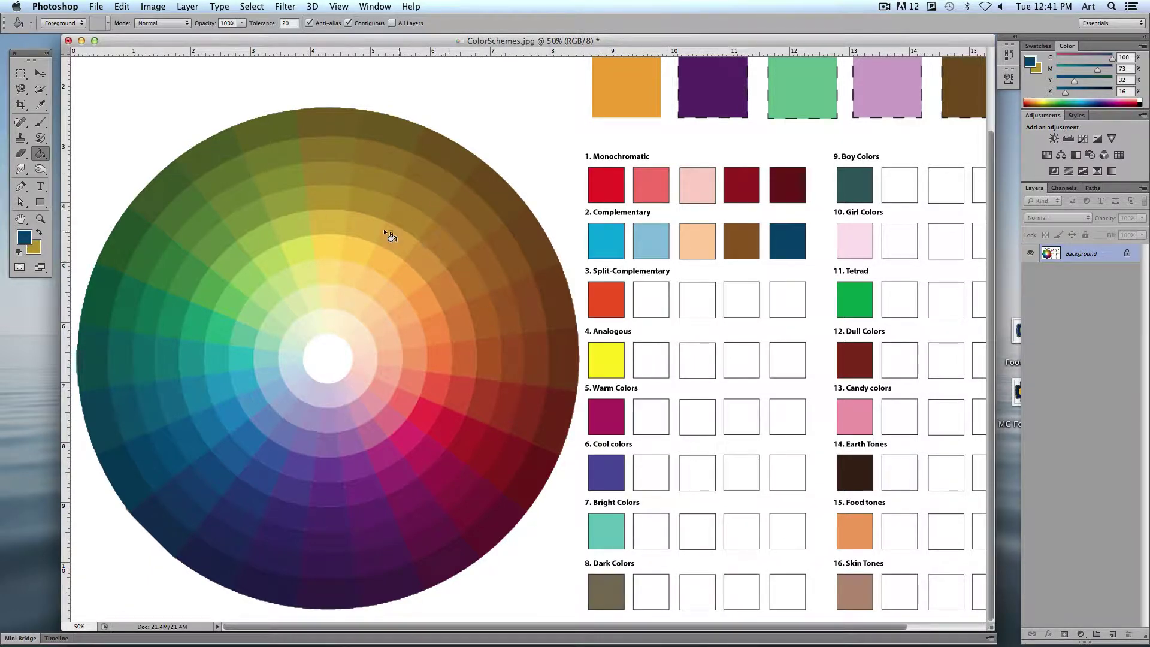
alt+click(356, 252)
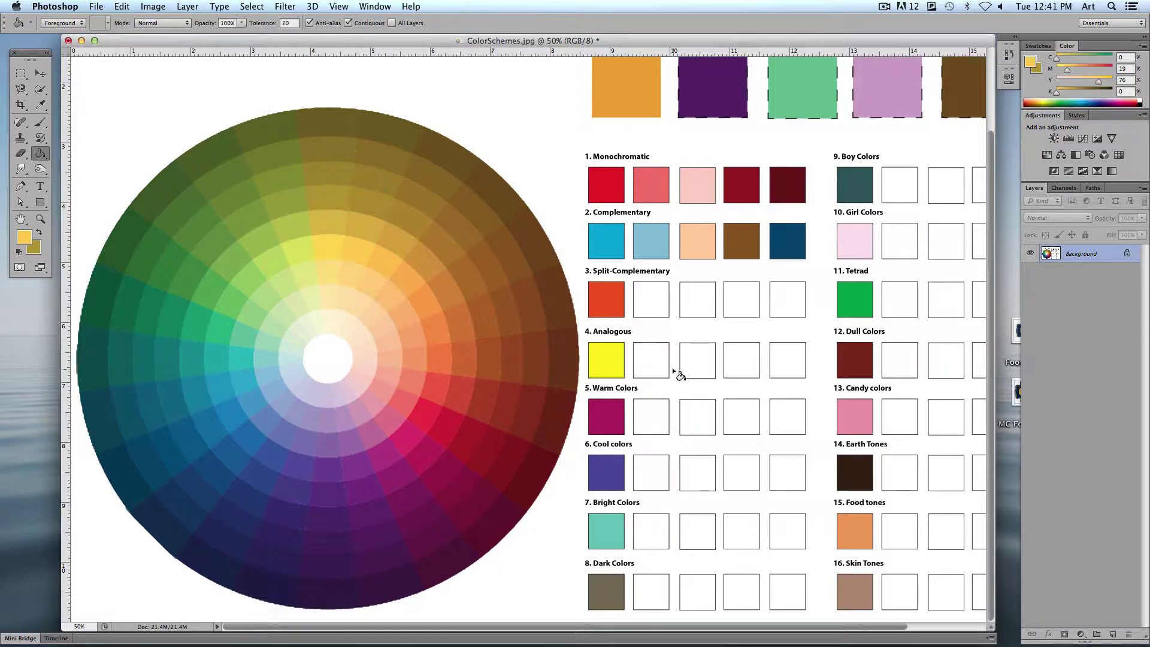
click(661, 371)
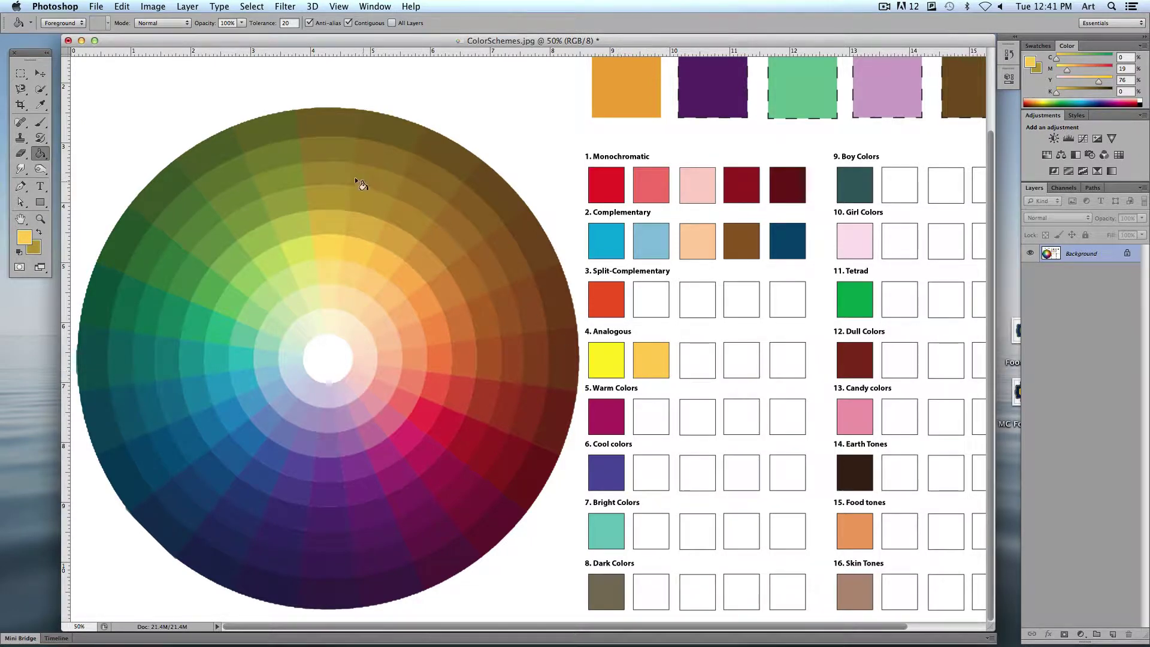
alt+click(348, 259)
click(650, 360)
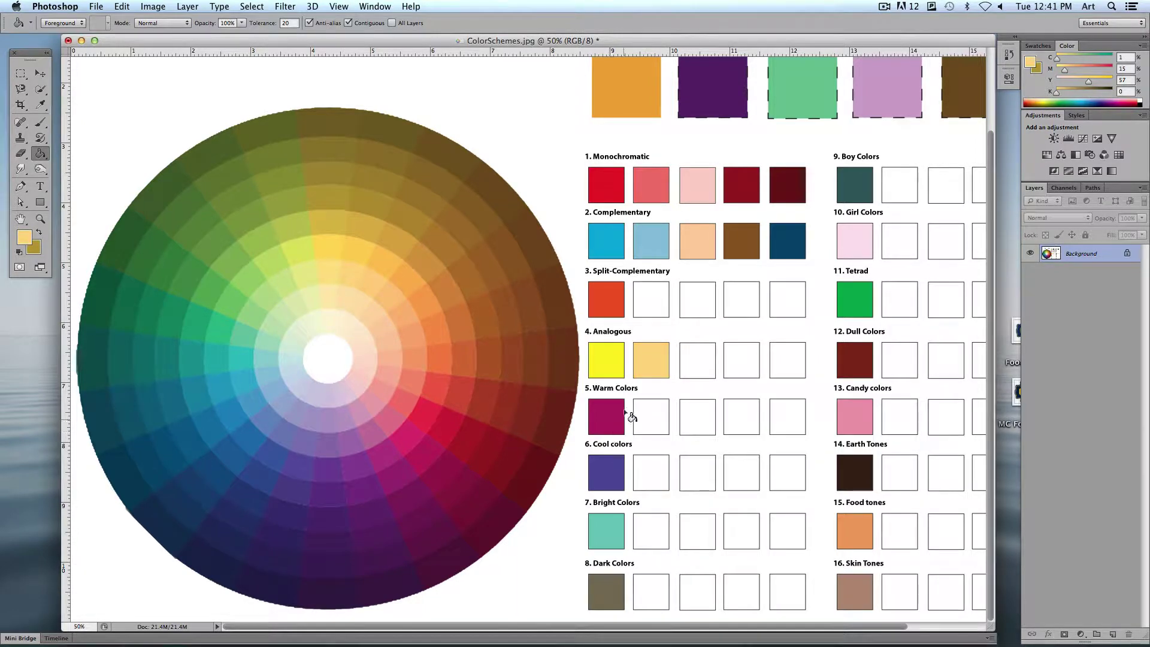
alt+click(346, 292)
click(642, 357)
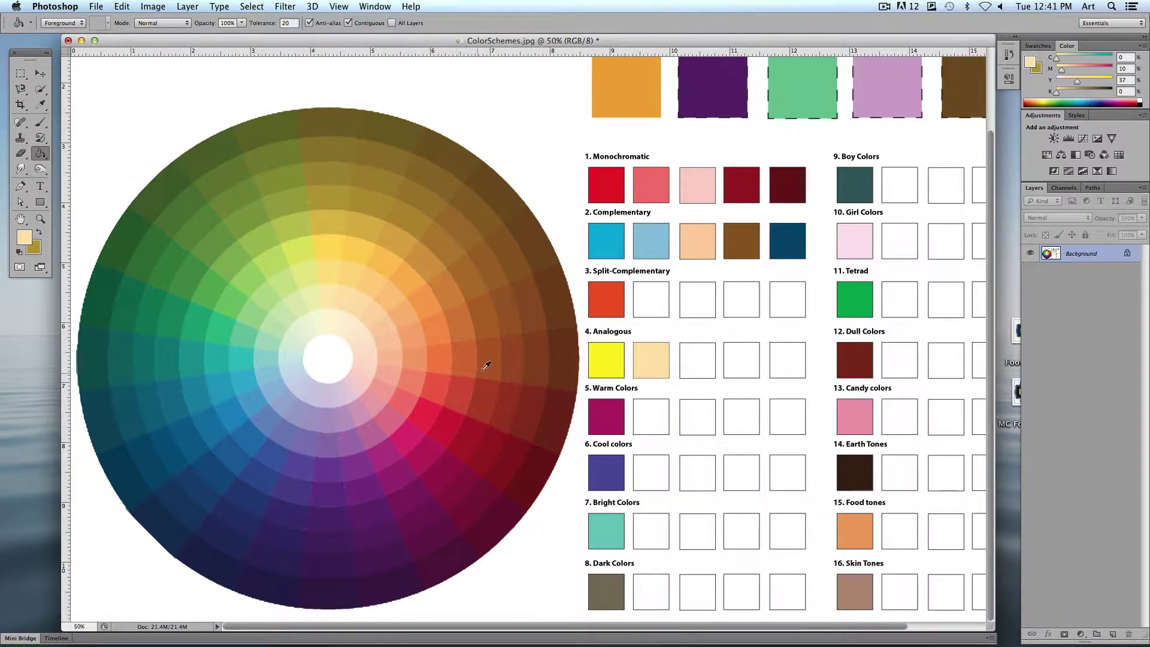
- Fill the third, fourth and fifth Analogous squares with coral red, dark brown and crimson sampled from the color wheel
alt+click(437, 376)
click(707, 367)
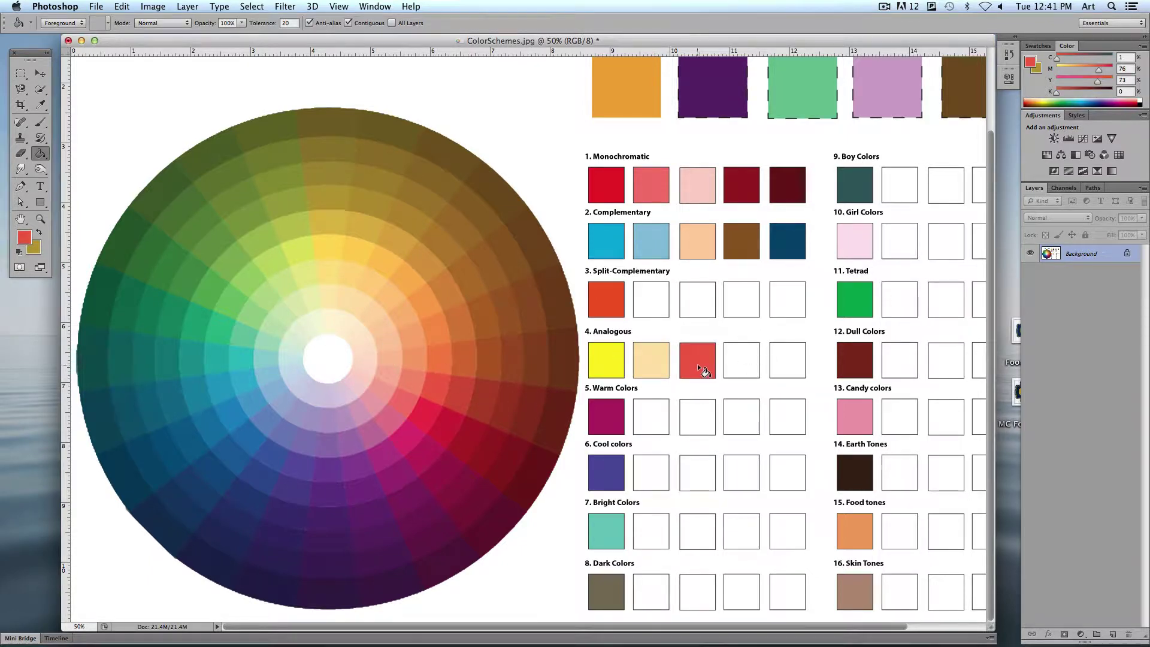
alt+click(509, 225)
click(757, 368)
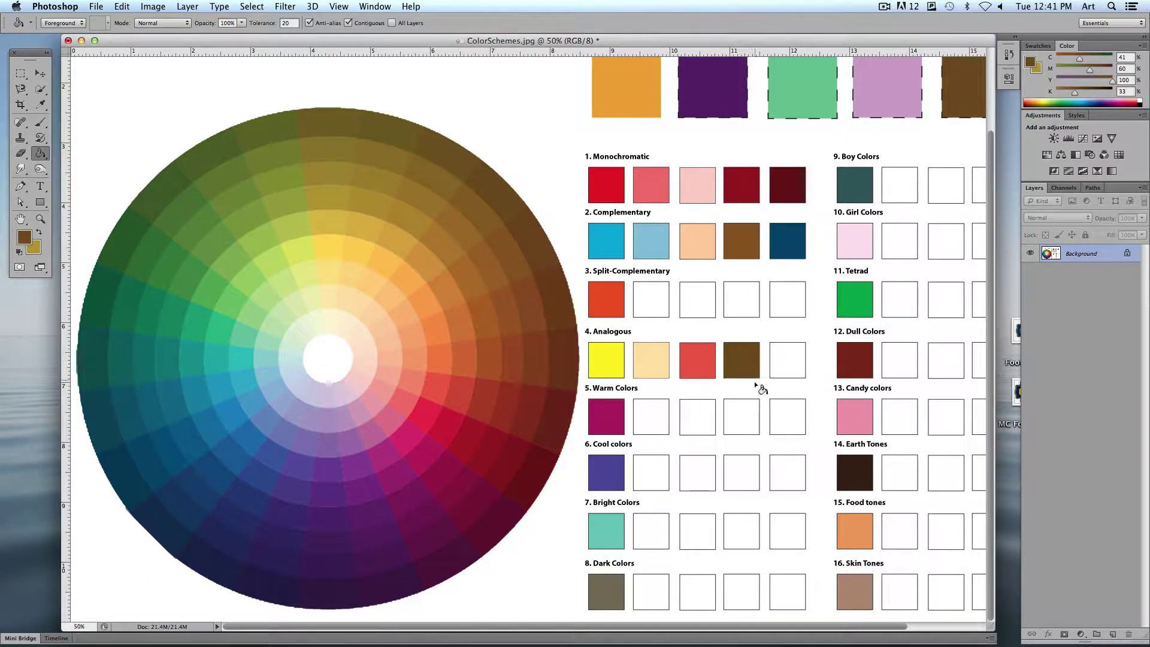
alt+click(424, 410)
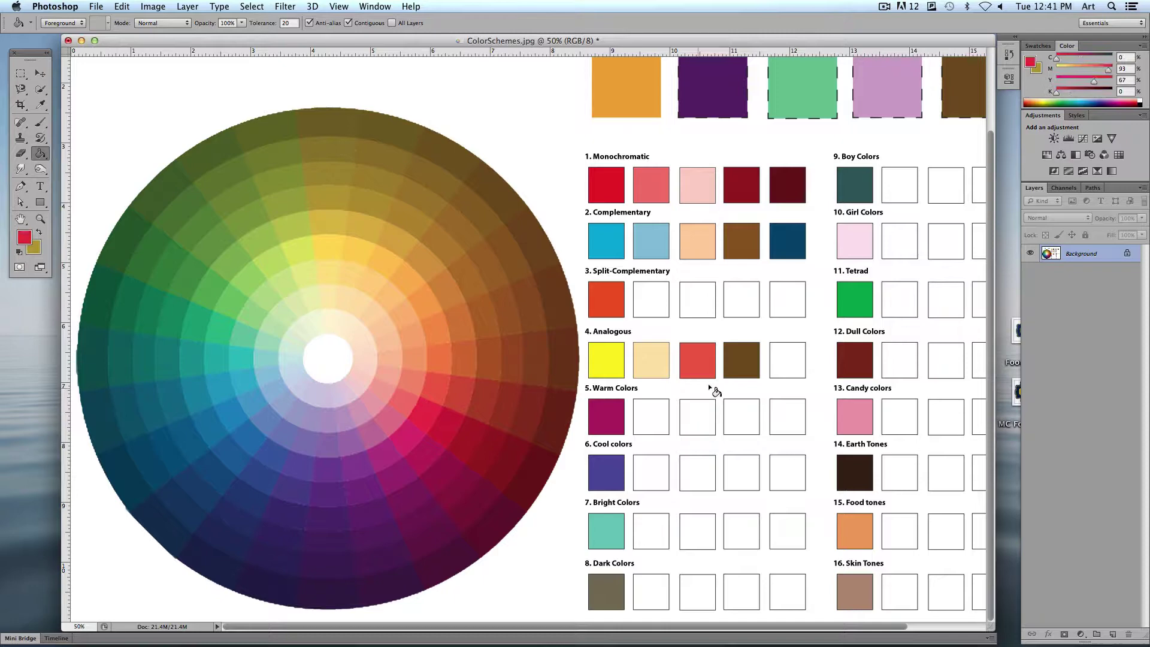
click(788, 364)
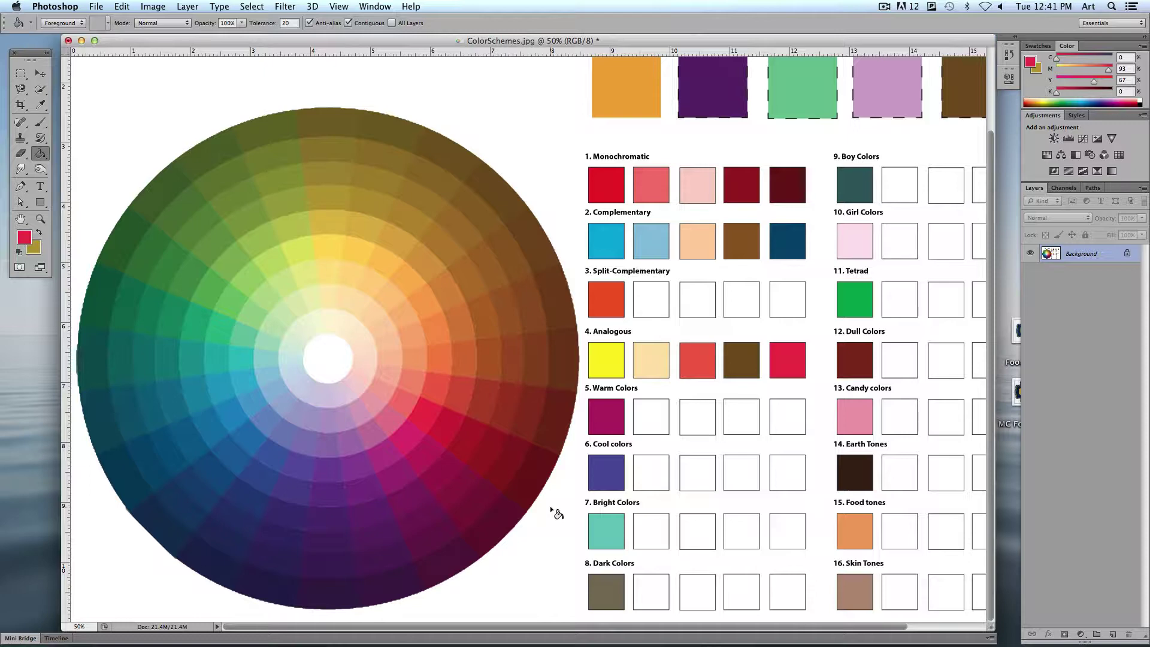
scroll(629, 475, right, 1)
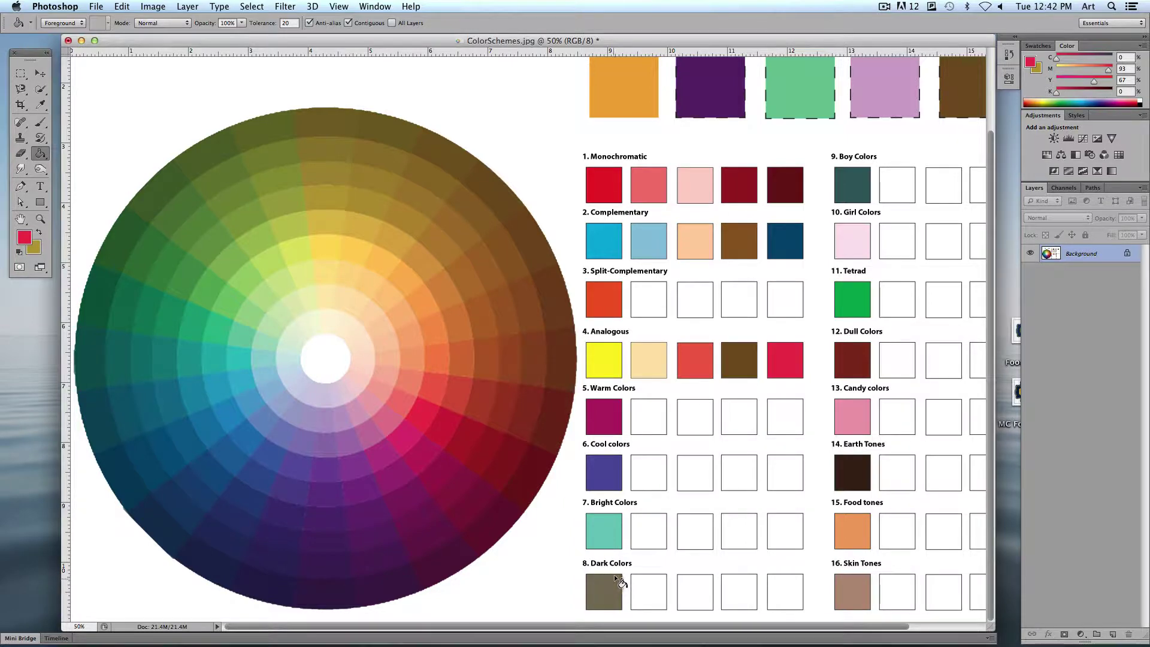
scroll(634, 329, right, 5)
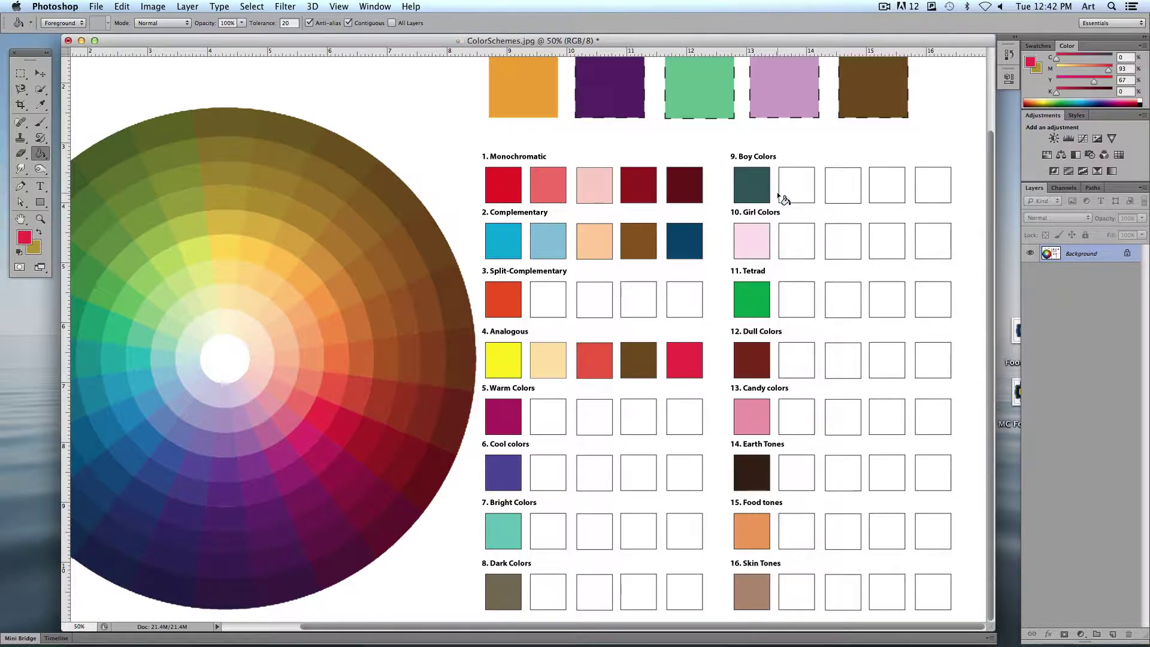
scroll(773, 218, left, 1)
scroll(778, 227, left, 5)
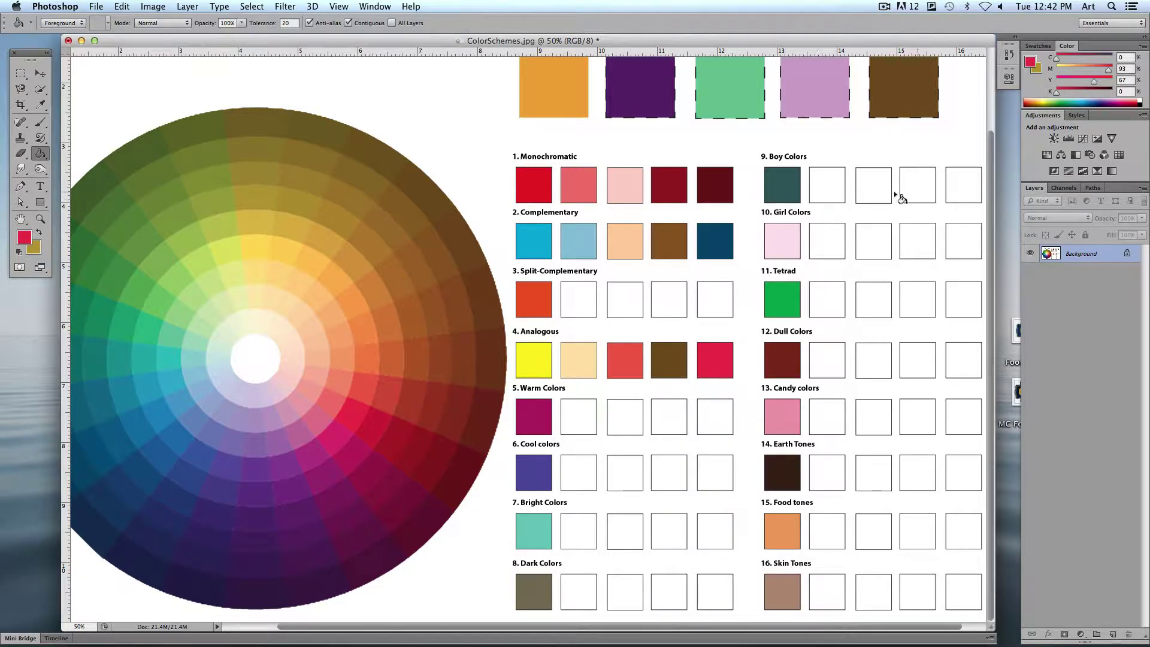
scroll(850, 260, right, 2)
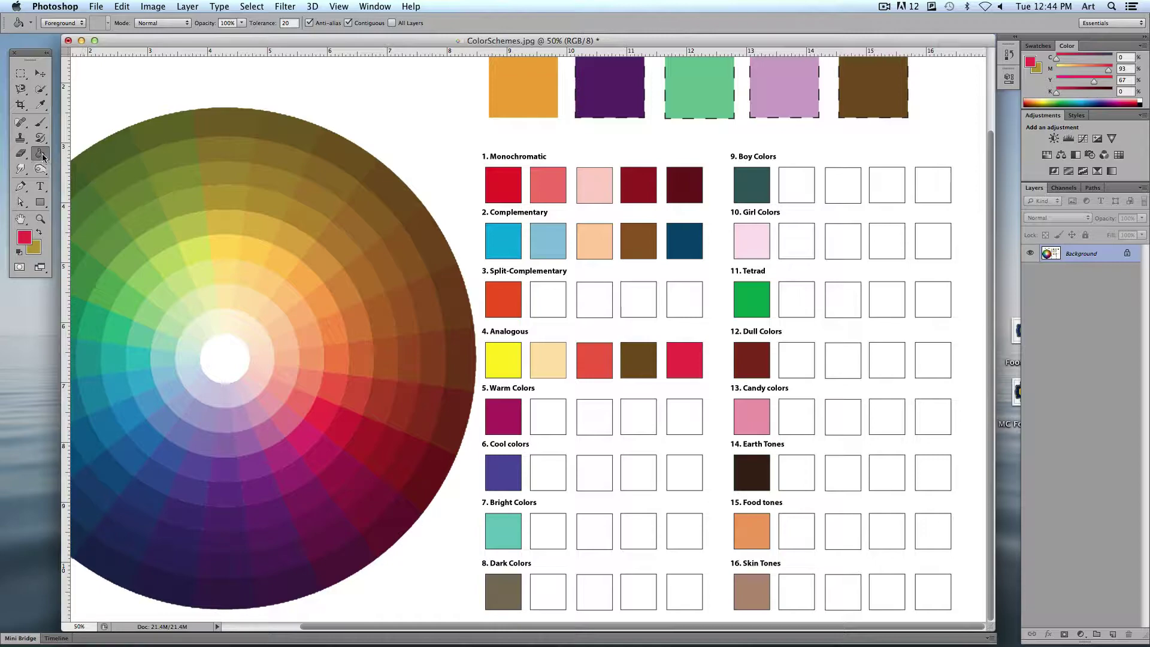
- Minimize the ColorSchemes worksheet and open Exercise – Color Layout.indd from the Color Theory Layouts folder in InDesign
click(83, 43)
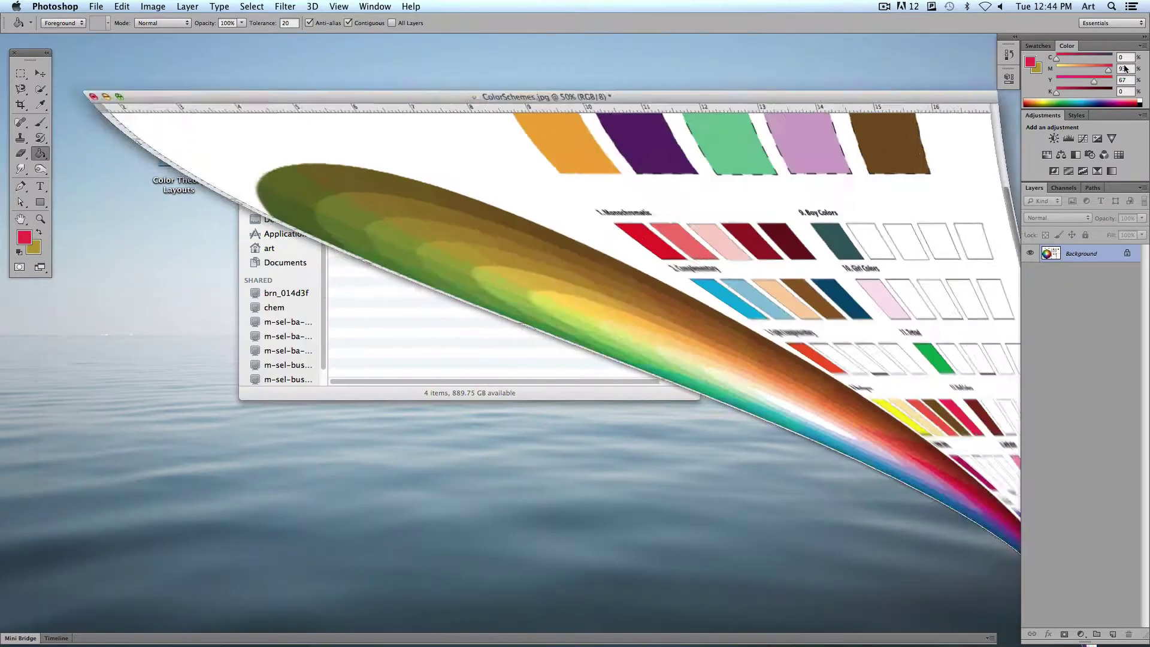
click(606, 317)
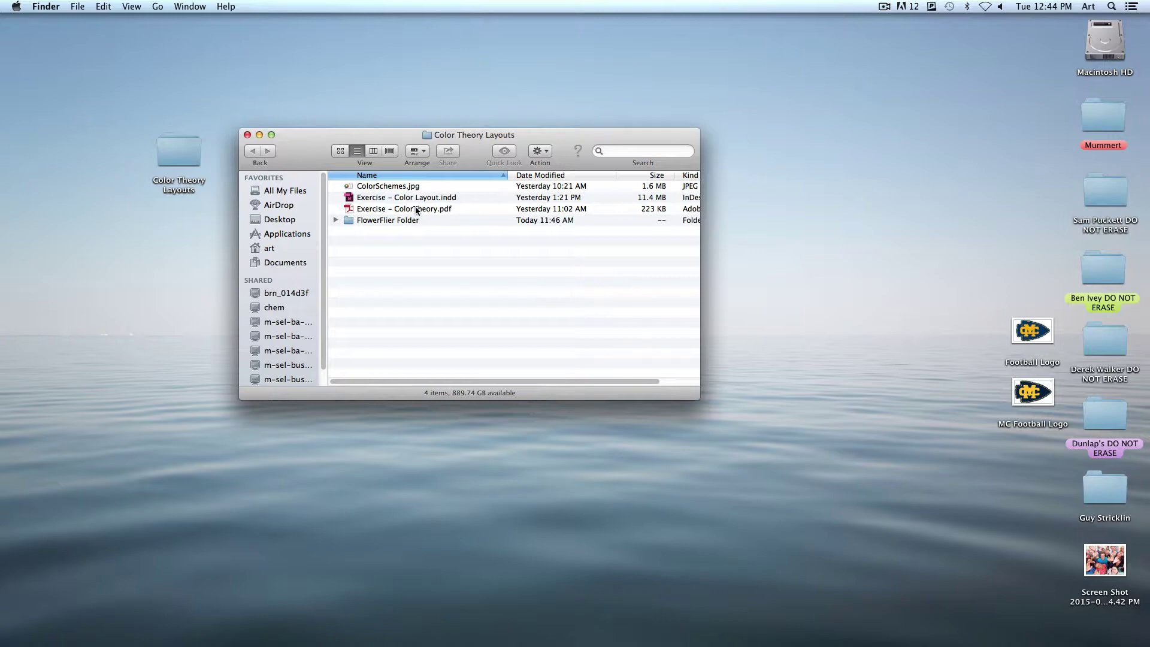
double_click(396, 198)
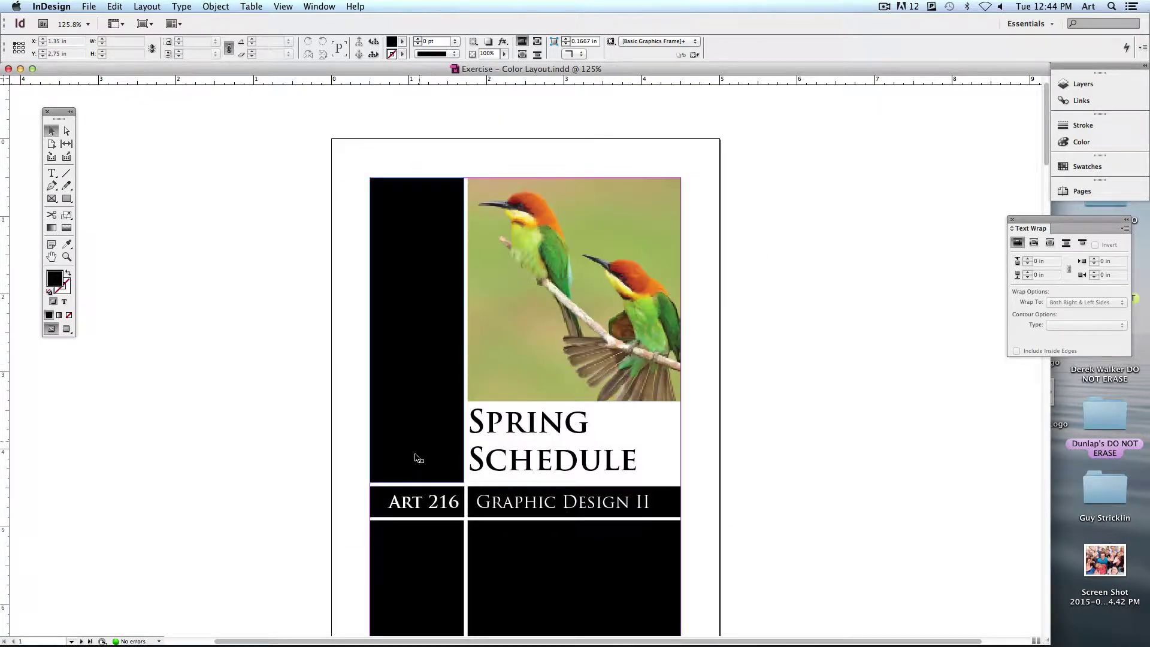
- Look through all the Spring Schedule layout pages and the color scheme label beside each, returning to the Monochromatic page
scroll(865, 412, down, 2)
scroll(856, 407, left, 2)
scroll(857, 406, down, 2)
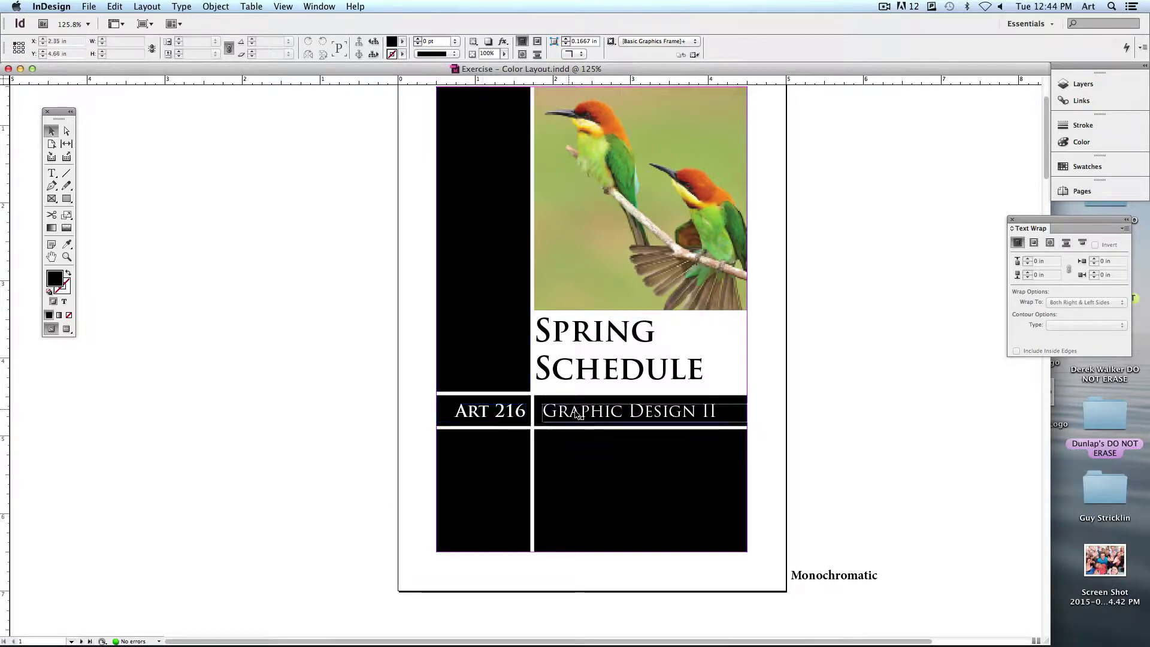
scroll(922, 395, down, 10)
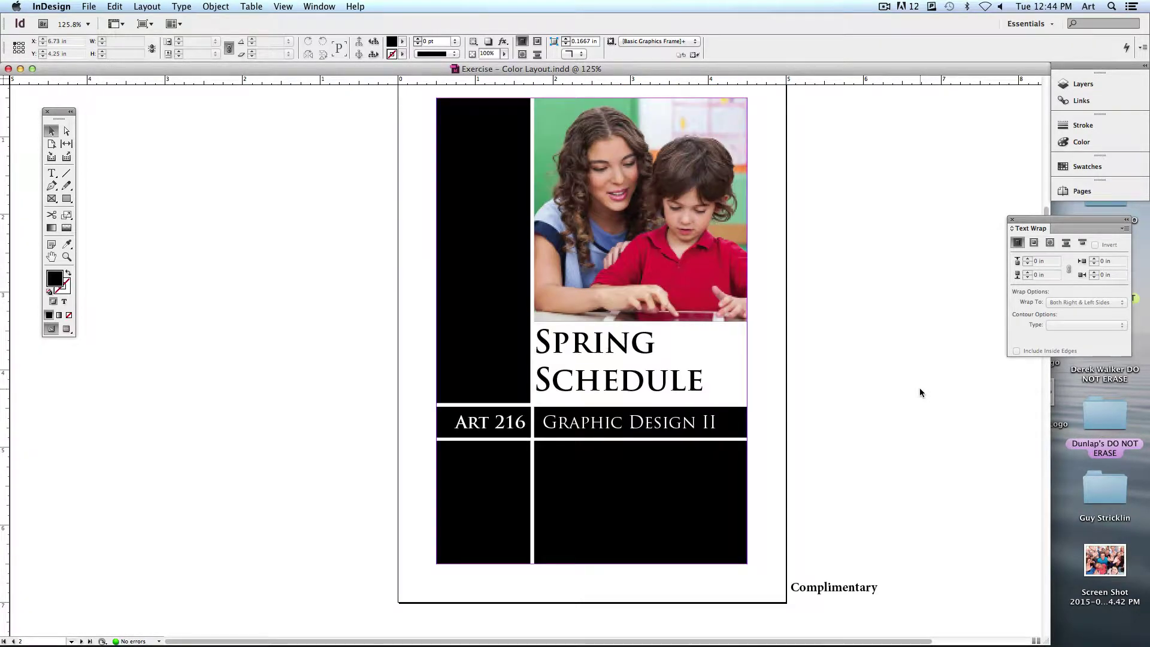
scroll(920, 390, down, 10)
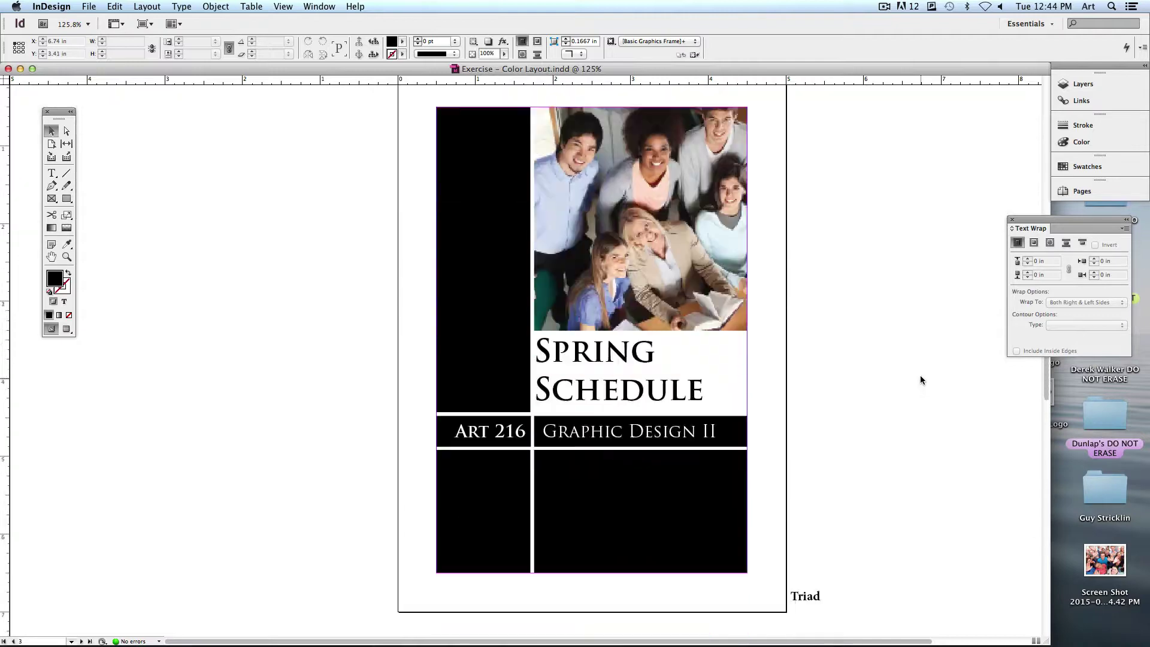
scroll(923, 375, down, 10)
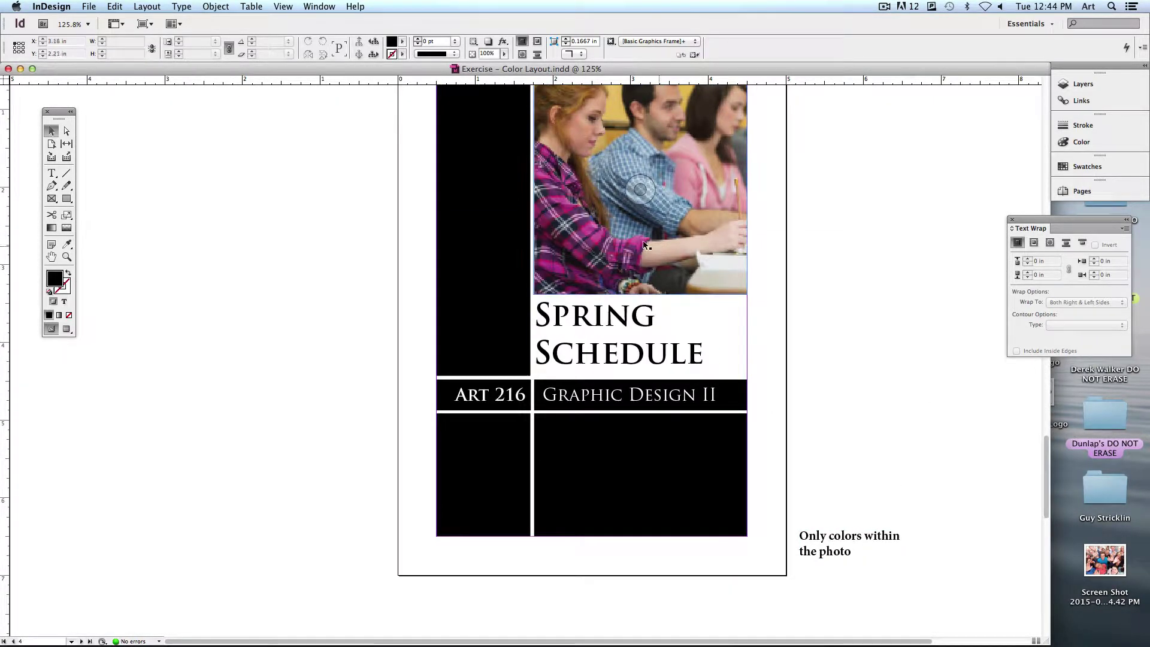
scroll(900, 399, down, 10)
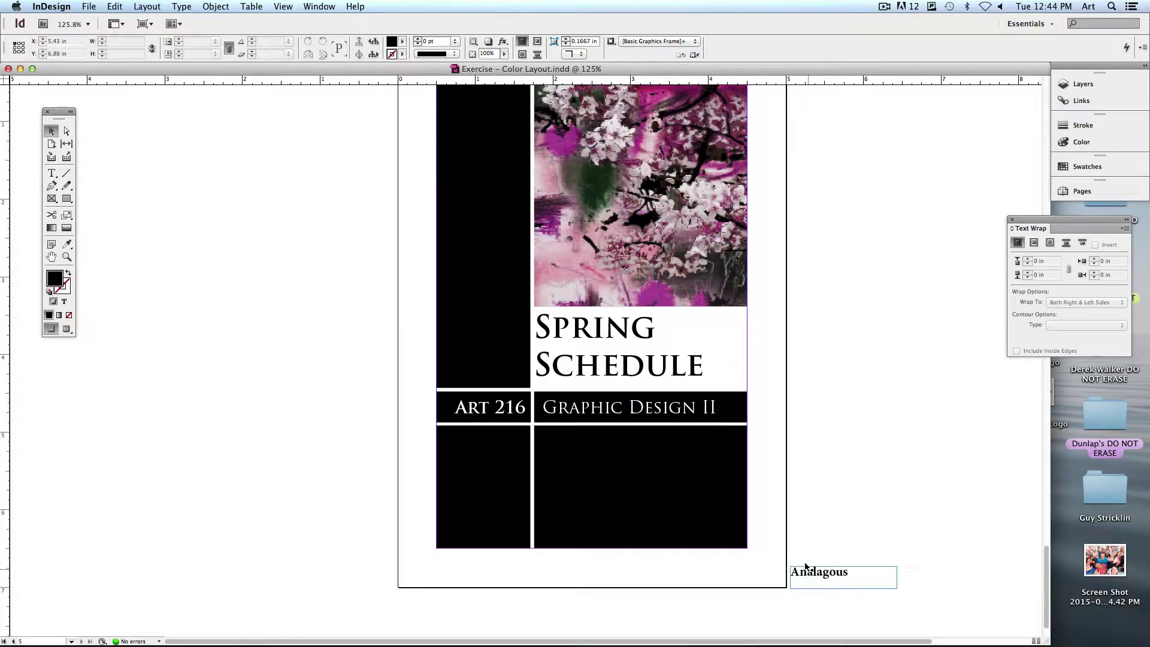
scroll(926, 454, down, 2)
scroll(933, 455, up, 3)
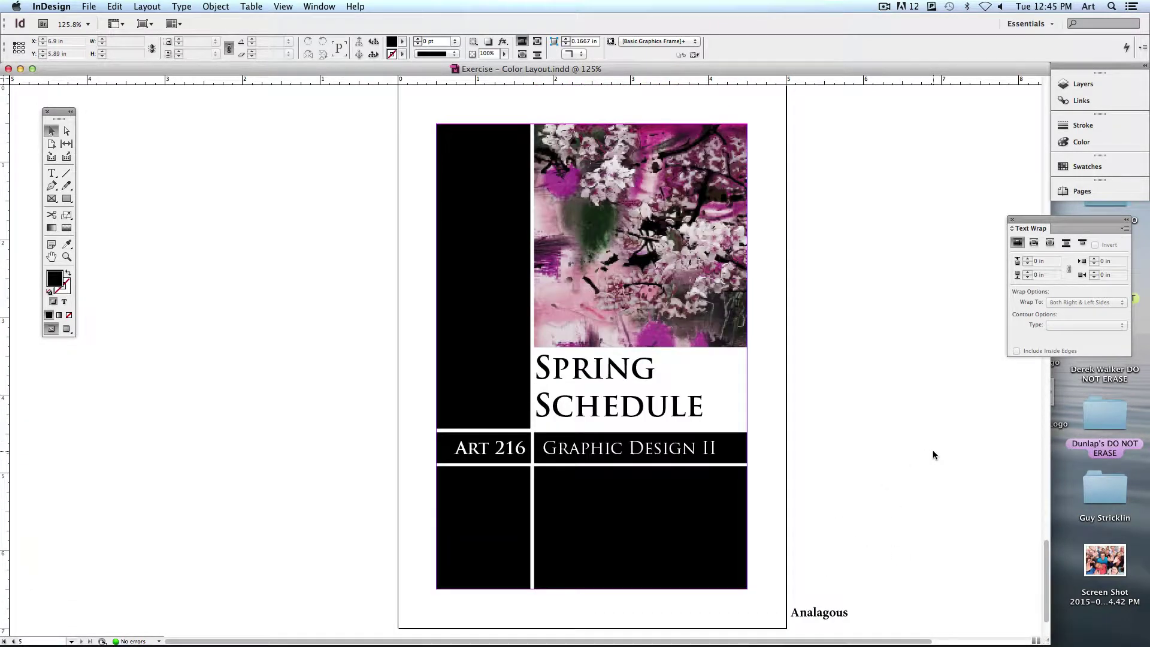
scroll(933, 455, up, 15)
scroll(932, 446, down, 3)
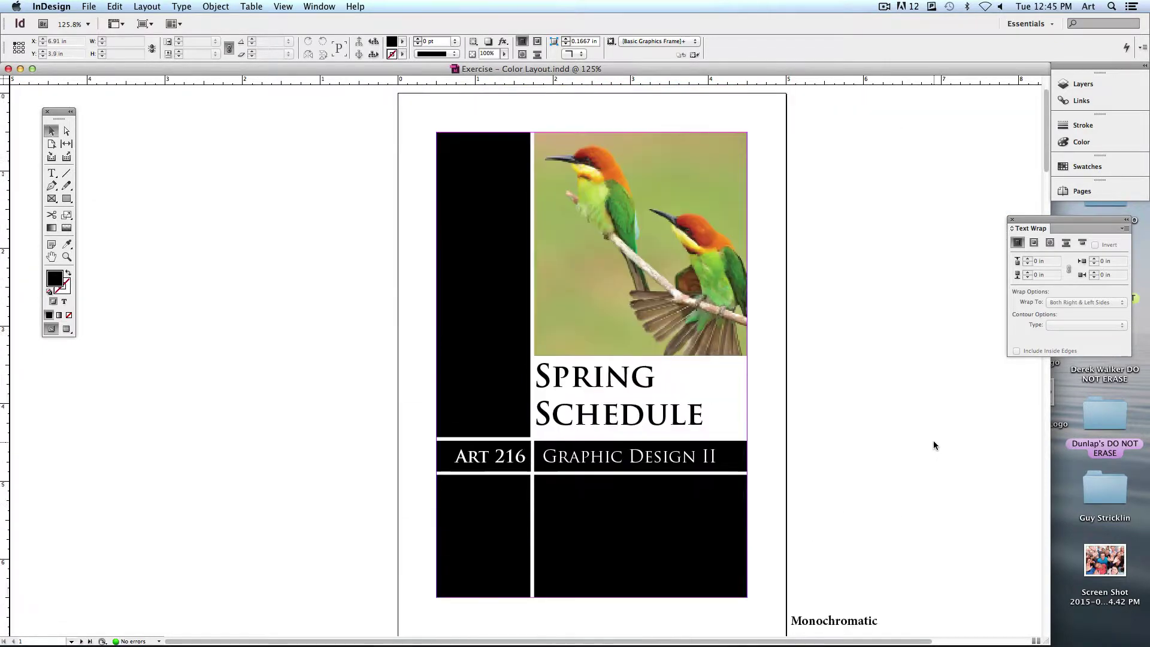
scroll(934, 440, right, 4)
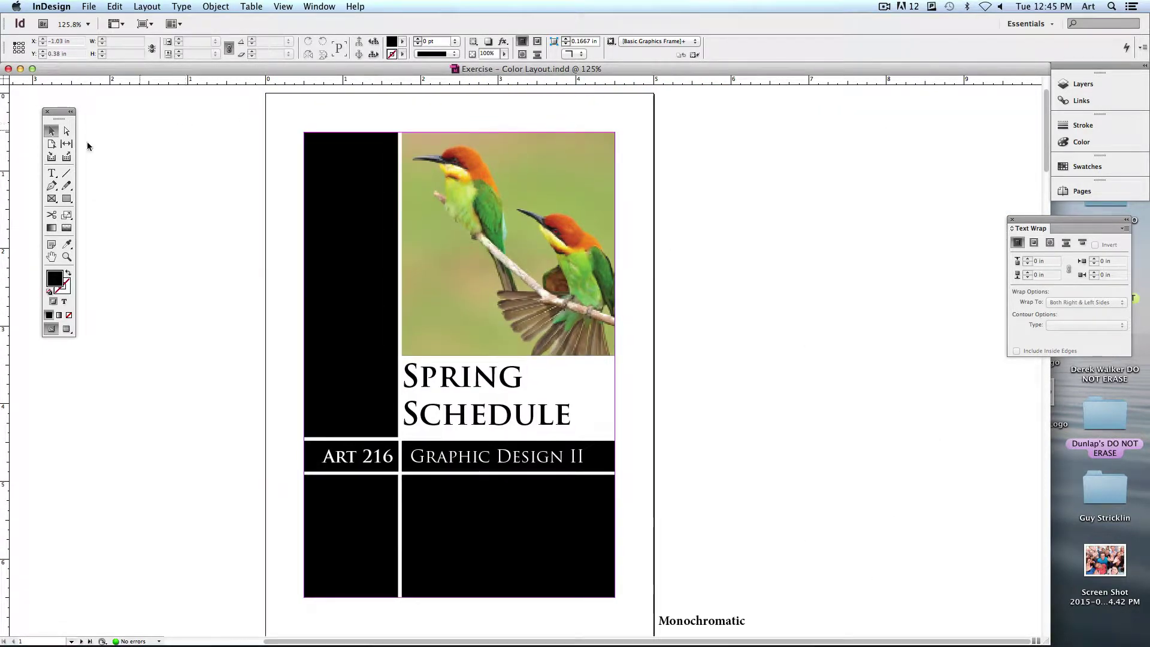
- Use the Eyedropper to sample the olive green background of the bird photo on the Monochromatic page as the fill color
click(65, 246)
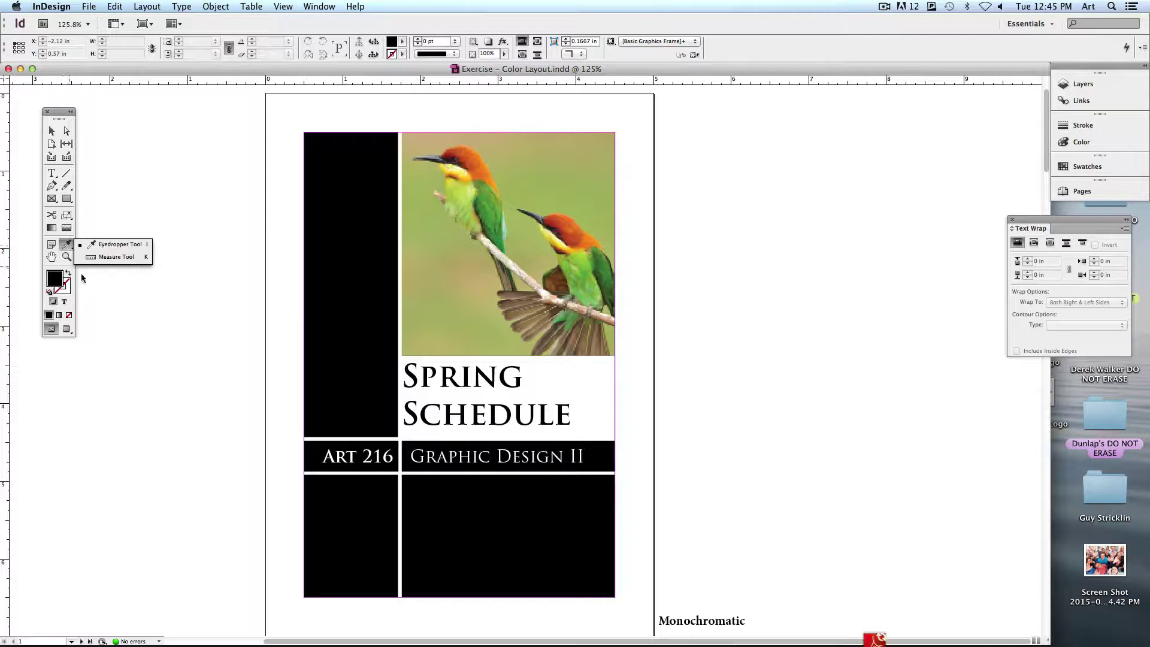
click(115, 243)
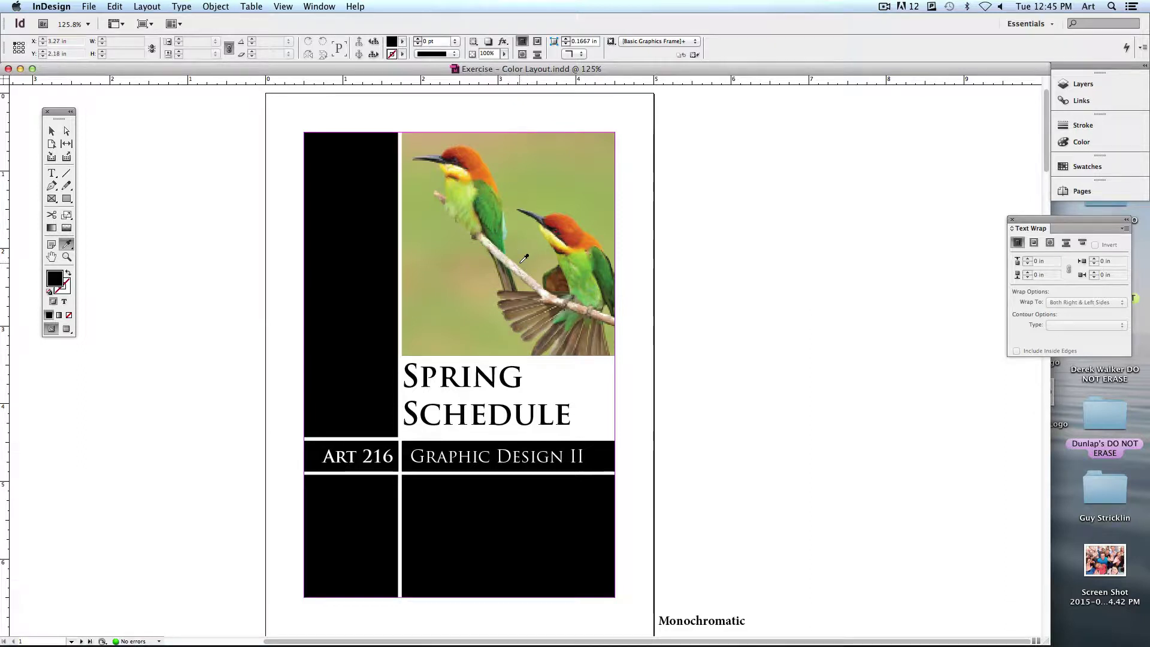
click(450, 244)
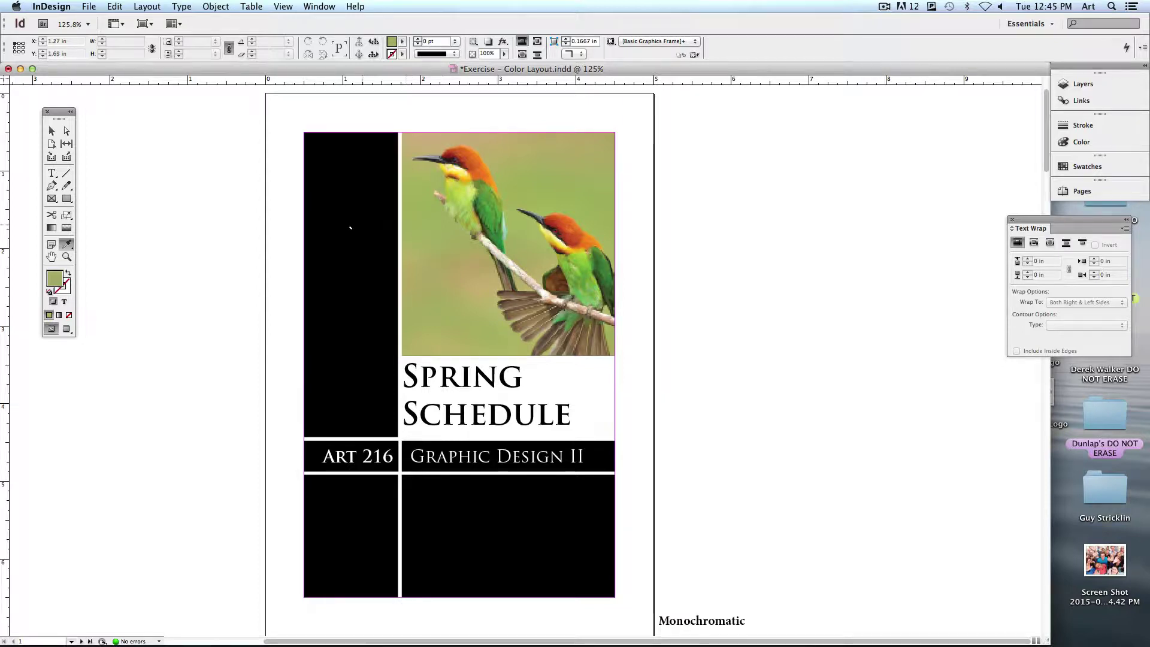
- Test the sampled olive on the tall rectangle beside the photo, undo it, and save the color as CMYK swatch C=29 M=24 Y=68 K=0
click(377, 372)
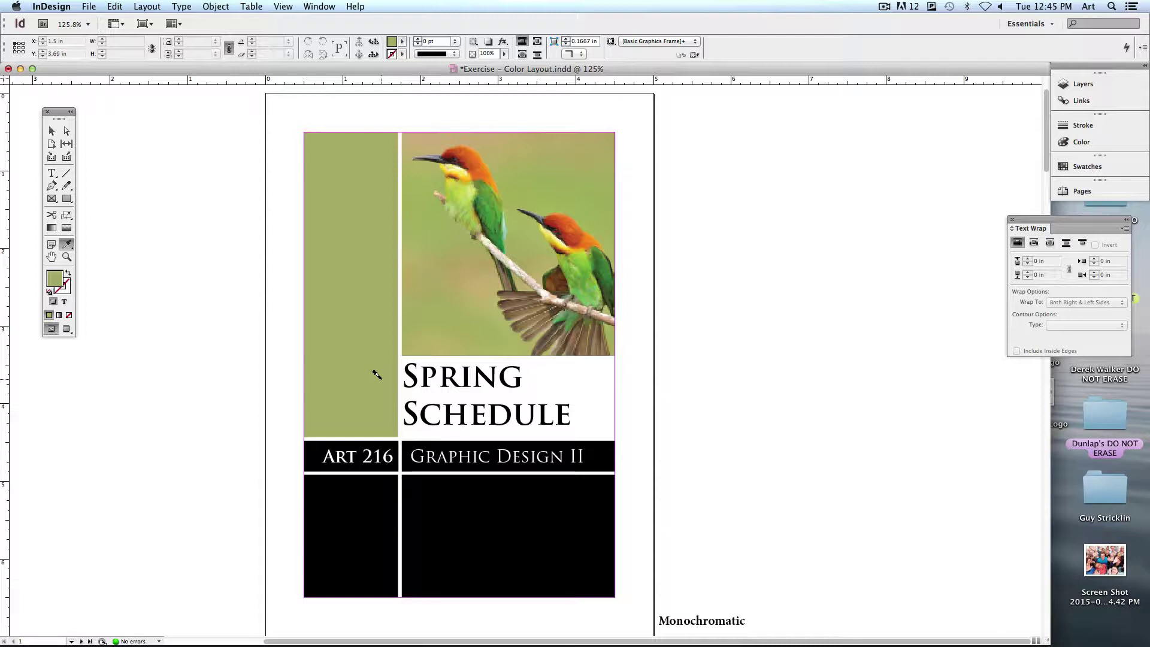
key(super+z)
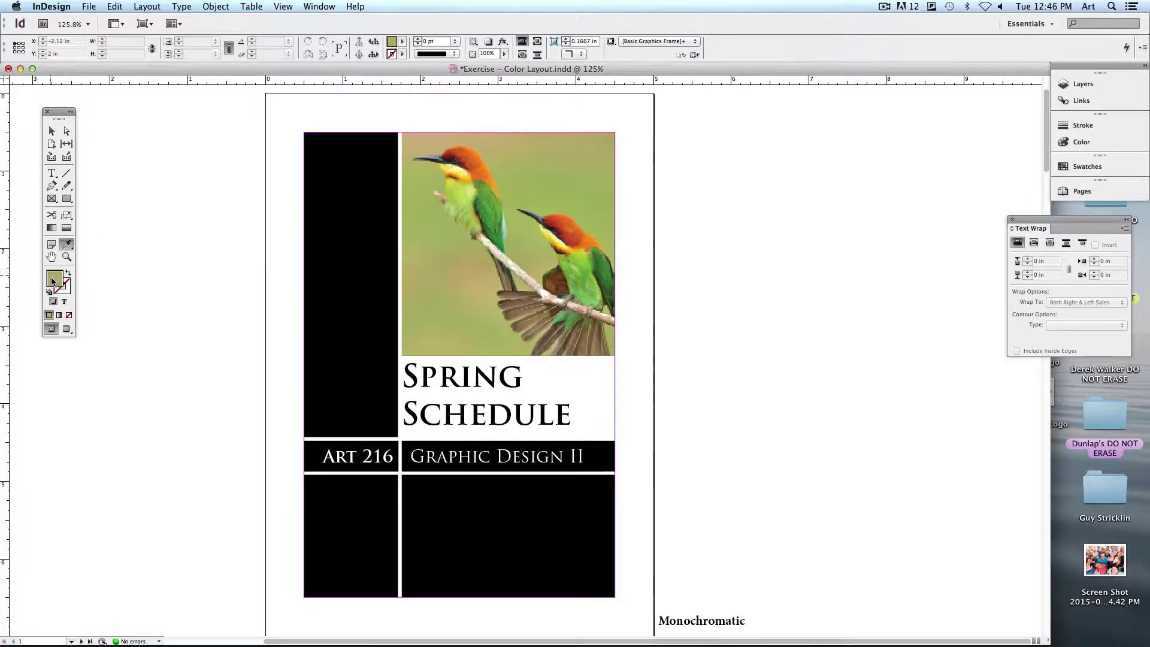
double_click(58, 280)
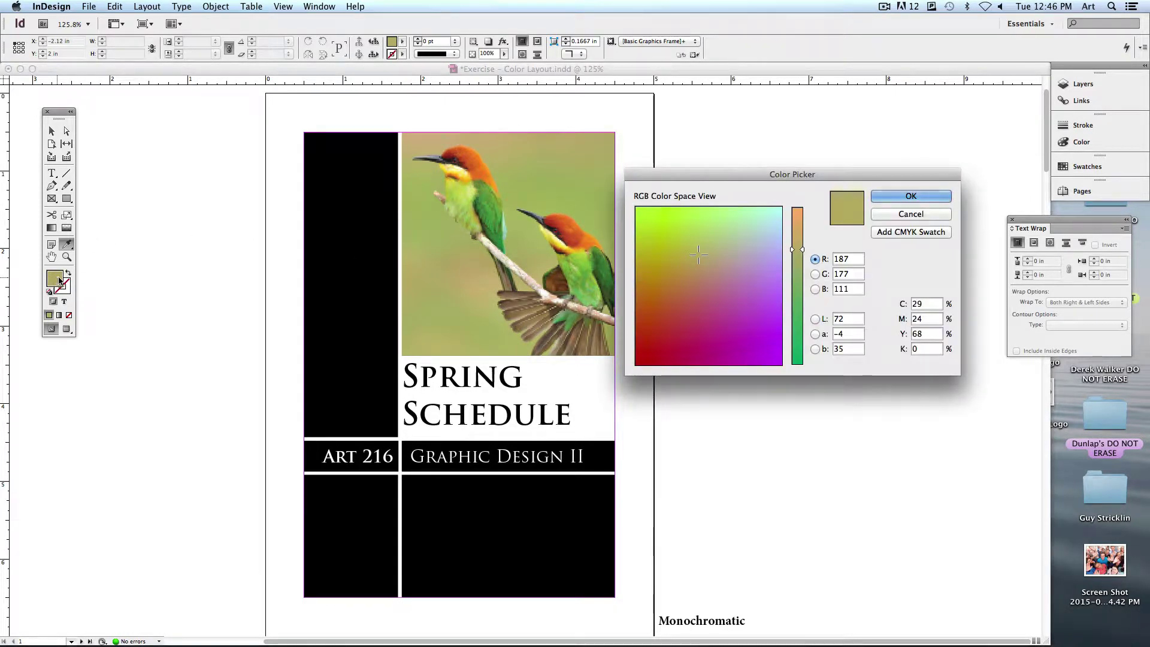
drag(782, 176, 722, 136)
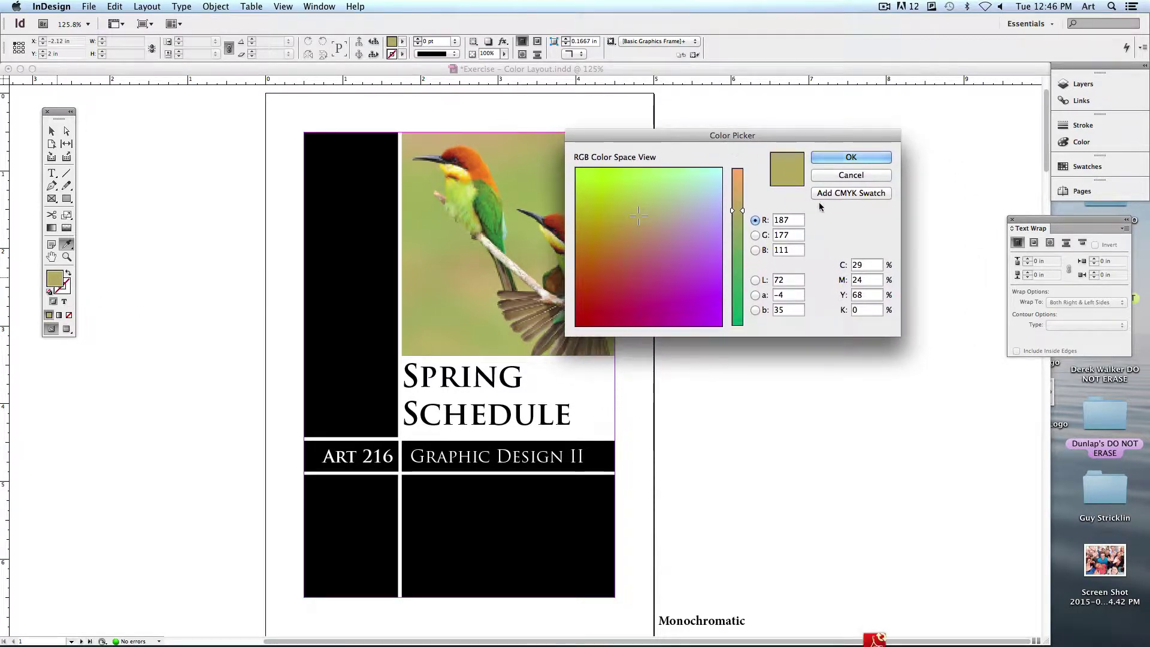
click(856, 196)
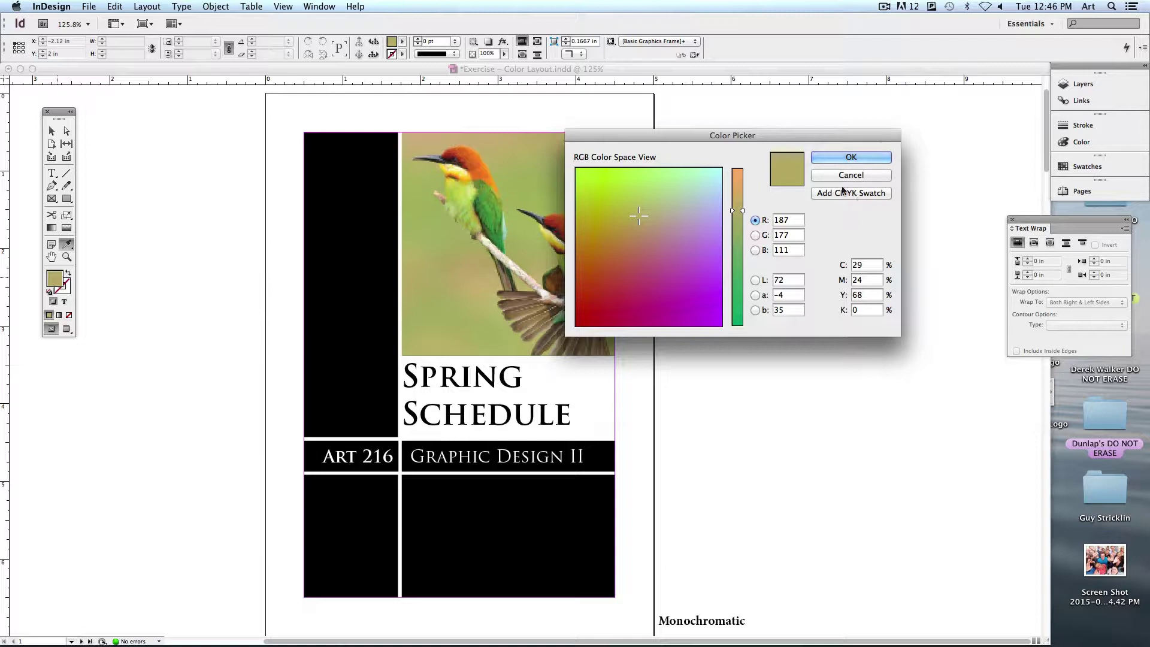
click(851, 157)
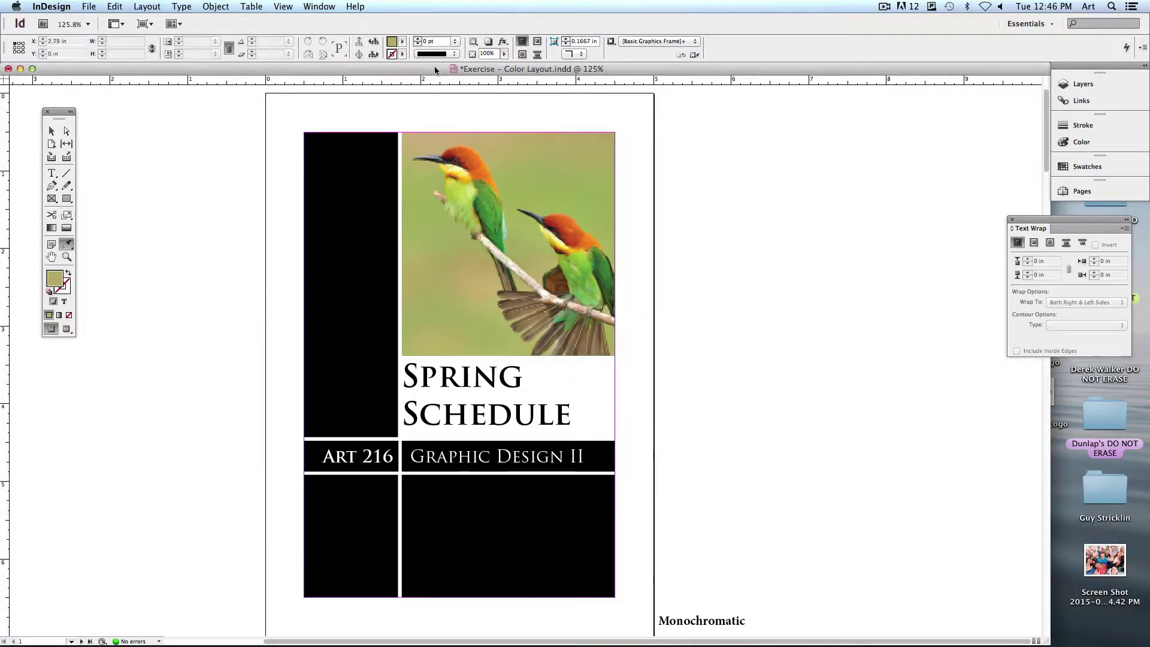
click(403, 42)
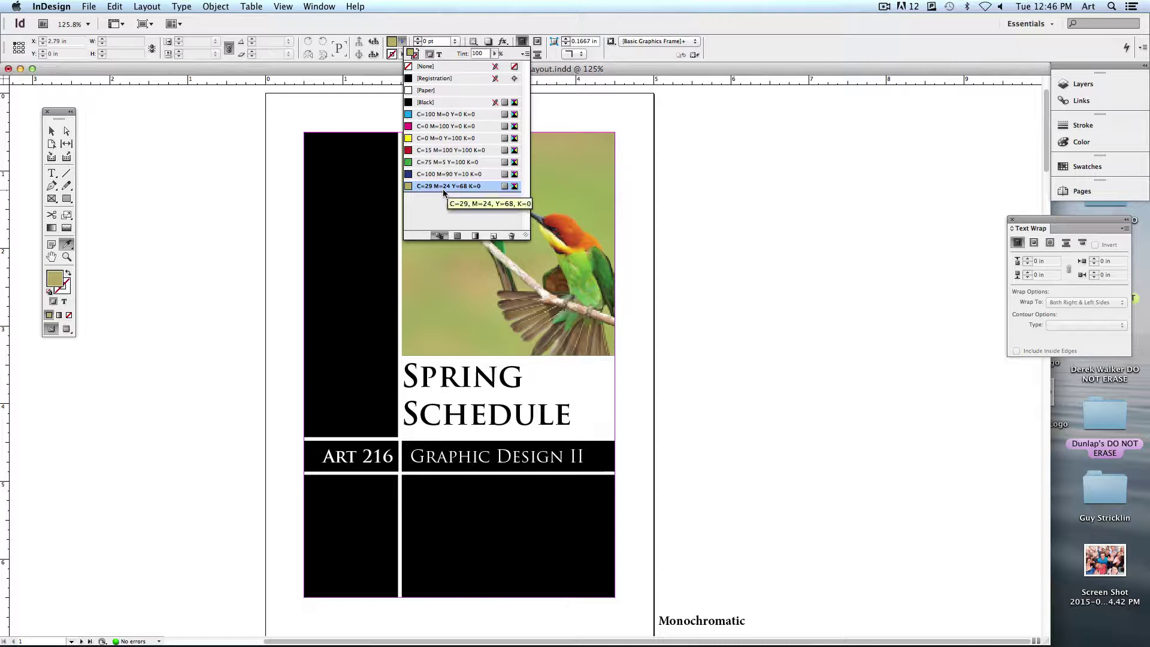
- Create lighter and darker Lab swatches of the olive with a=-4 b=35 at lightness 95, 83, 52 and 33
double_click(54, 278)
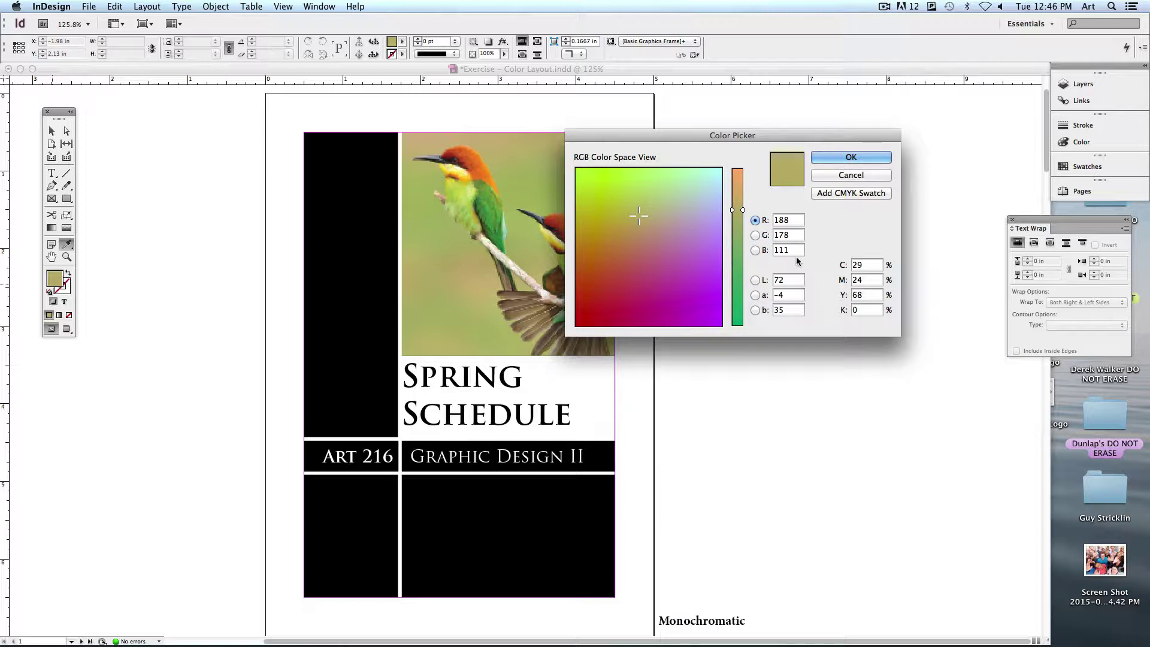
click(755, 280)
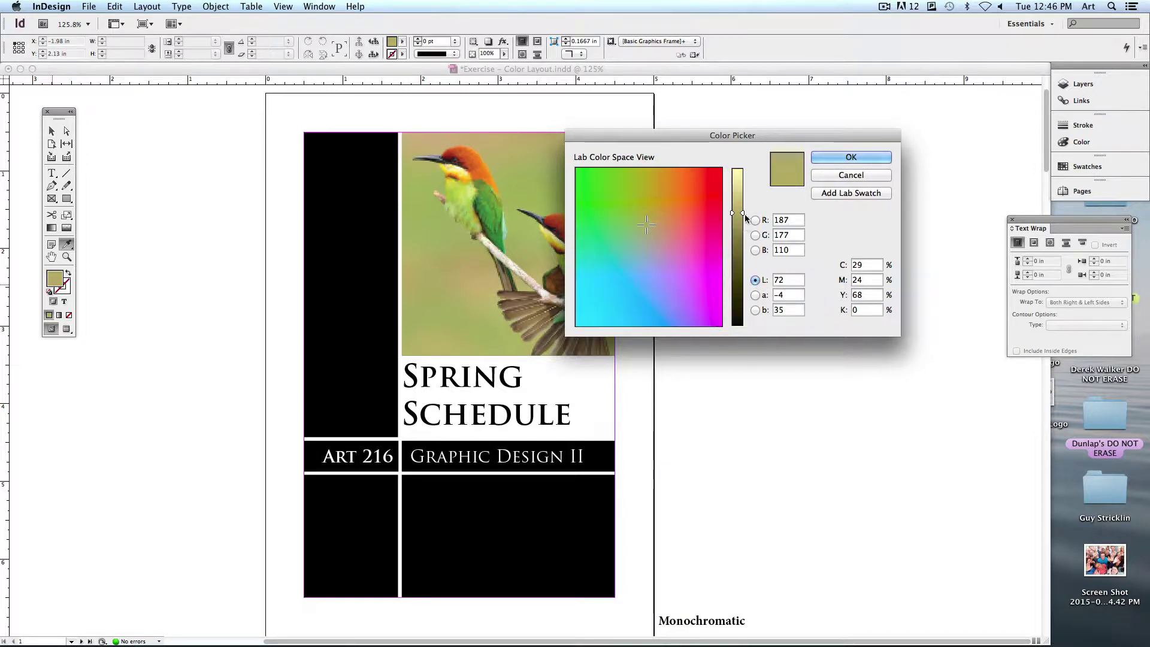
mouse_move(742, 211)
mouse_down()
mouse_move(744, 243)
mouse_move(746, 192)
mouse_move(749, 268)
mouse_move(747, 192)
mouse_up()
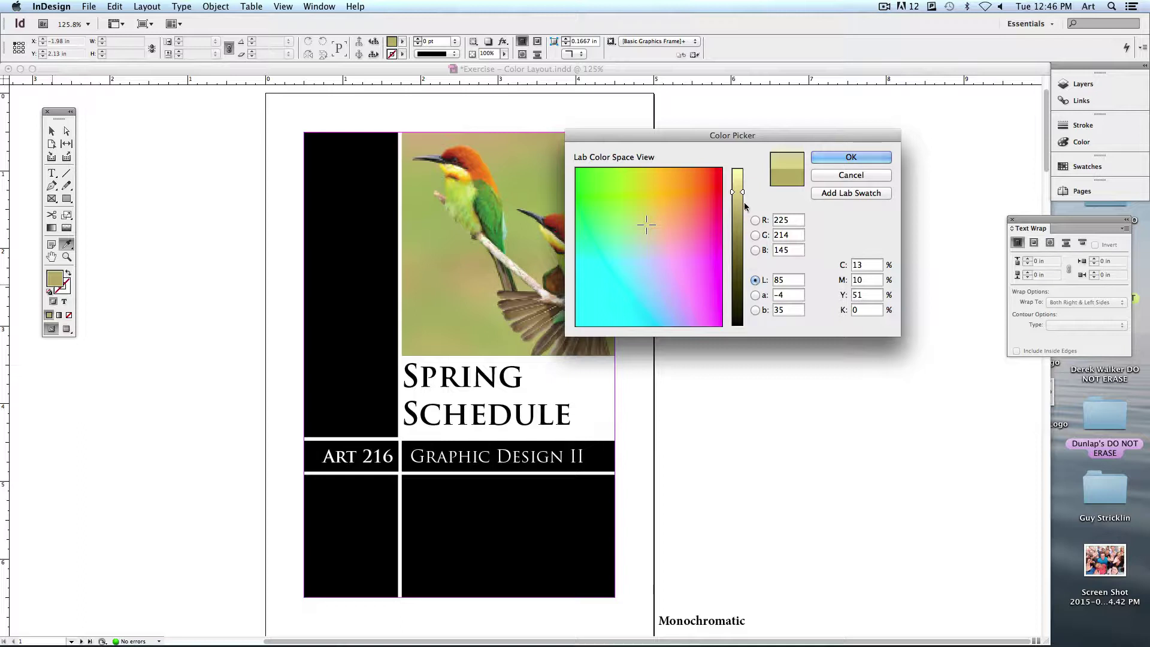
drag(745, 191, 743, 274)
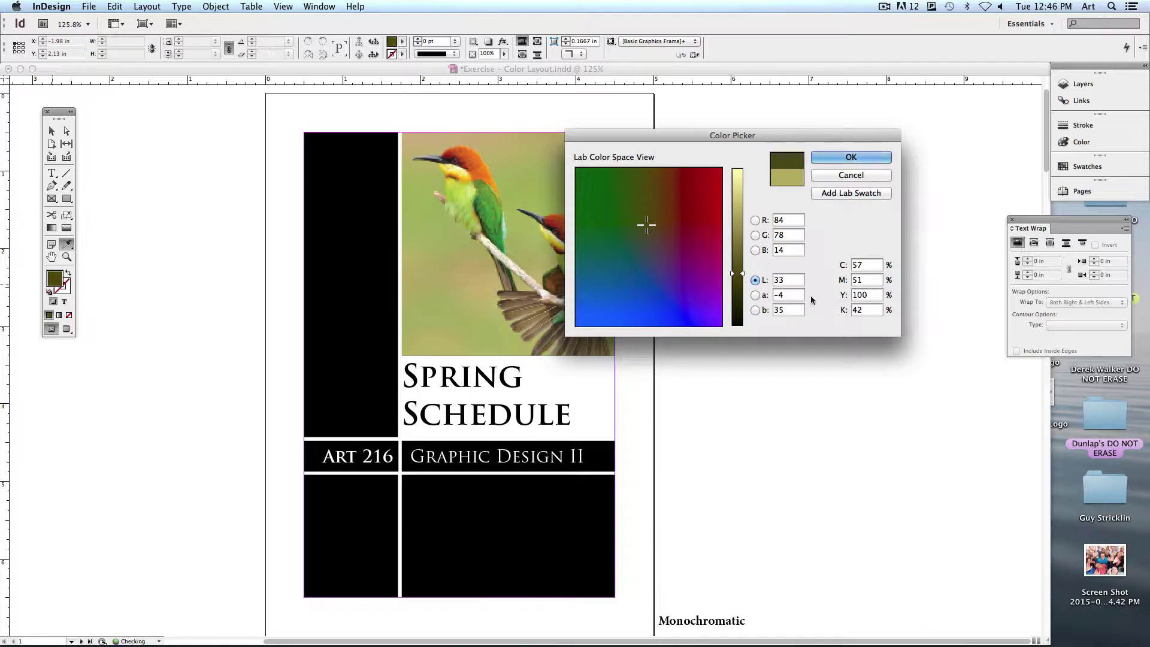
click(819, 157)
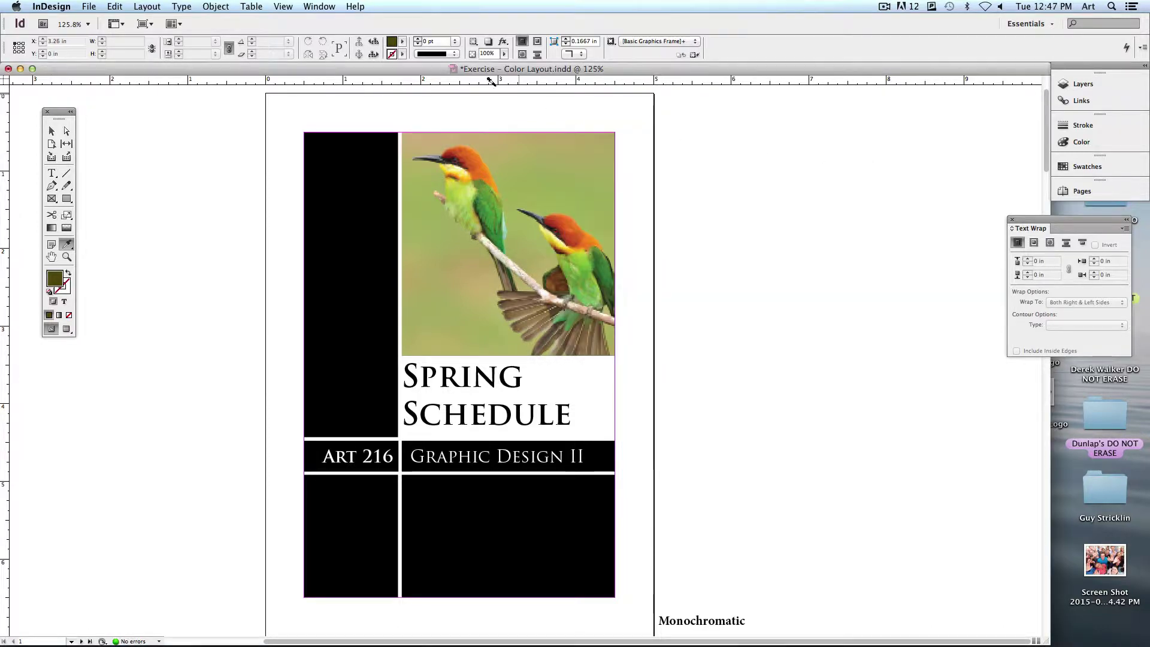
click(402, 42)
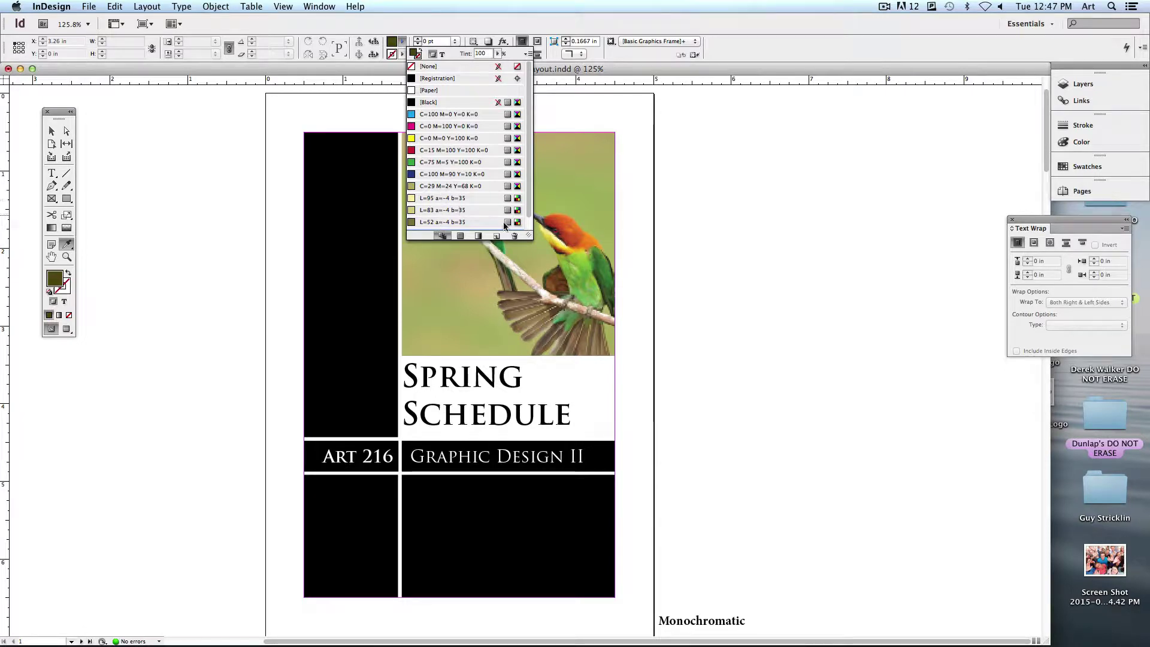
scroll(527, 222, down, 1)
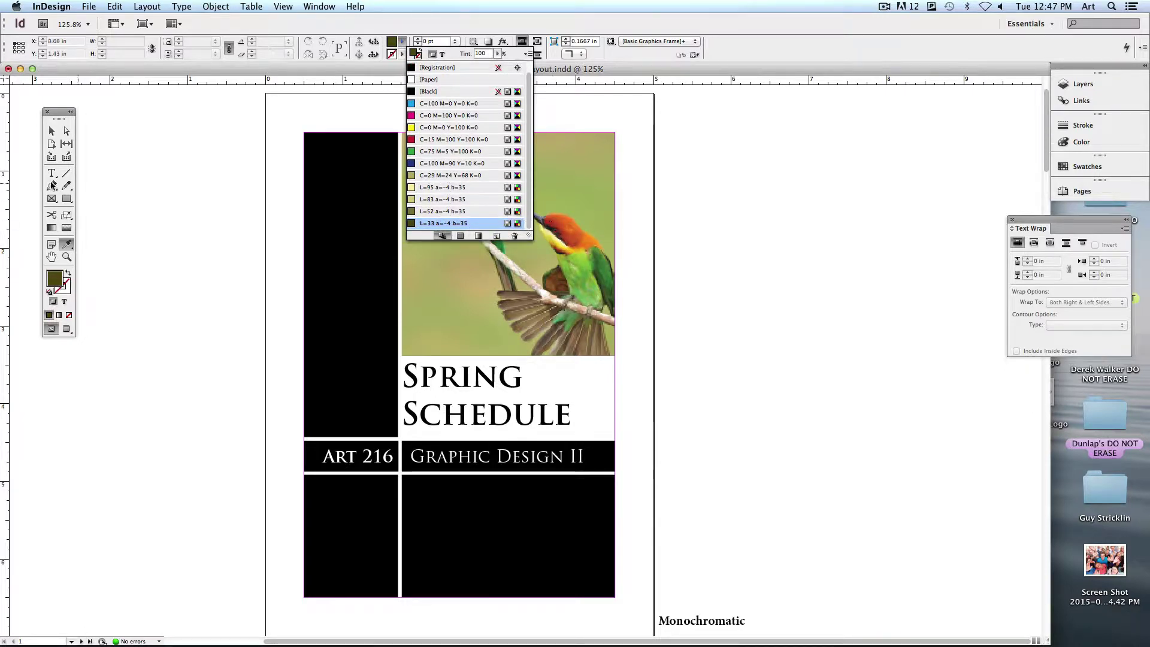
- Float the swatches list beside the Monochromatic page and enlarge it to show every swatch
click(52, 130)
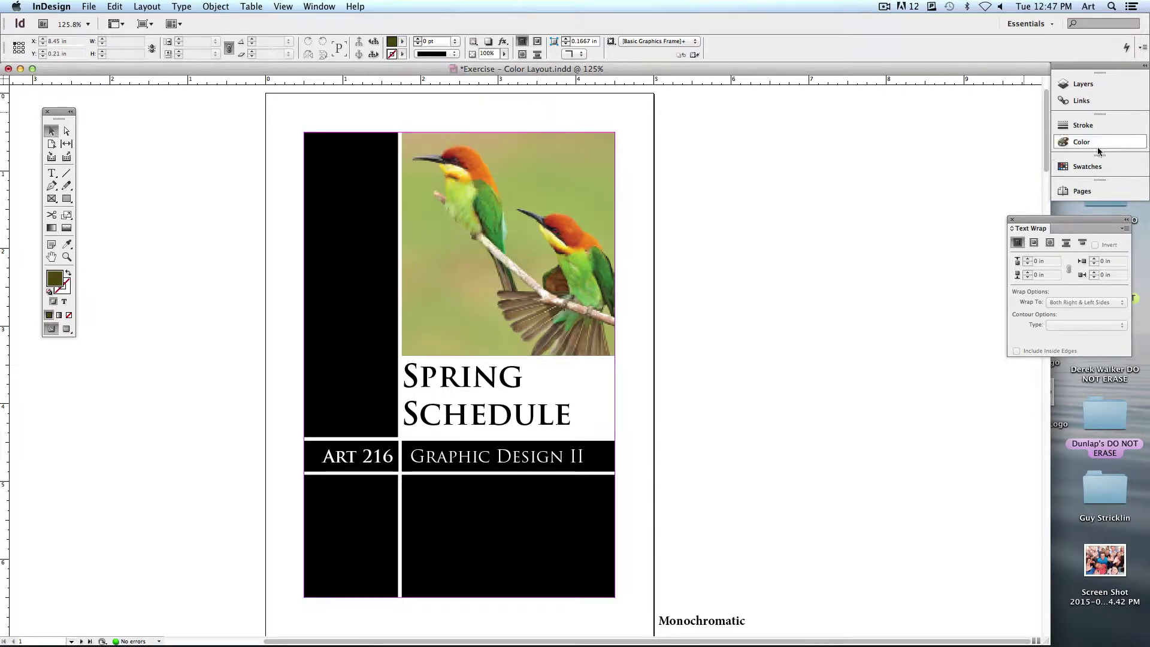
click(1087, 166)
drag(946, 159, 720, 133)
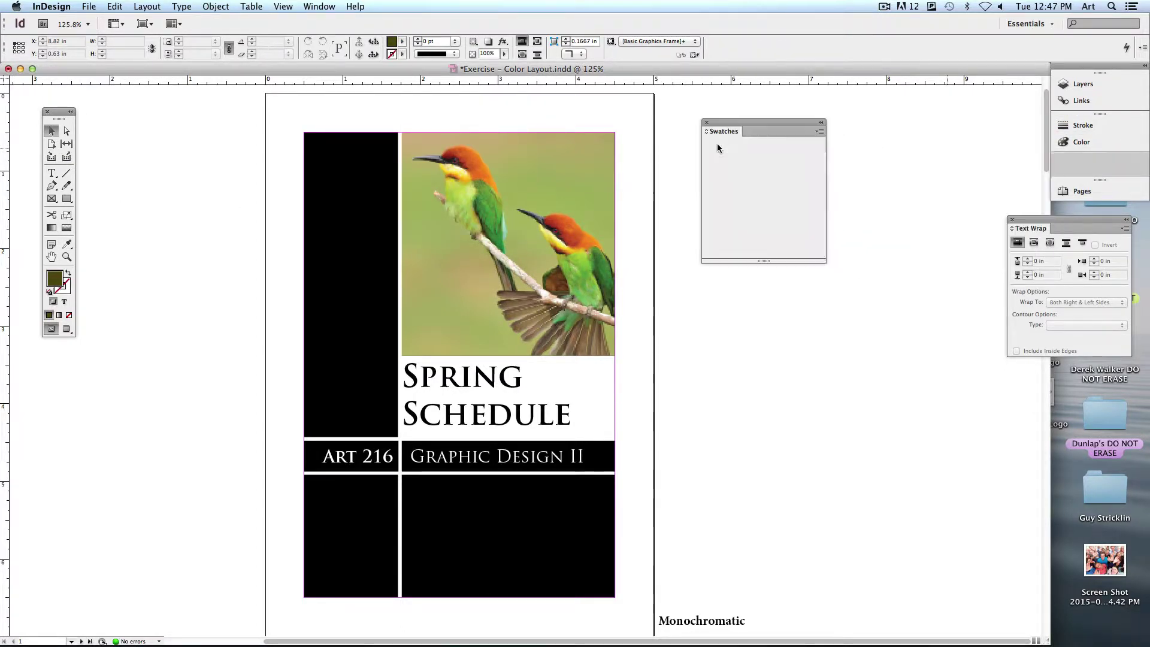
drag(822, 259, 825, 382)
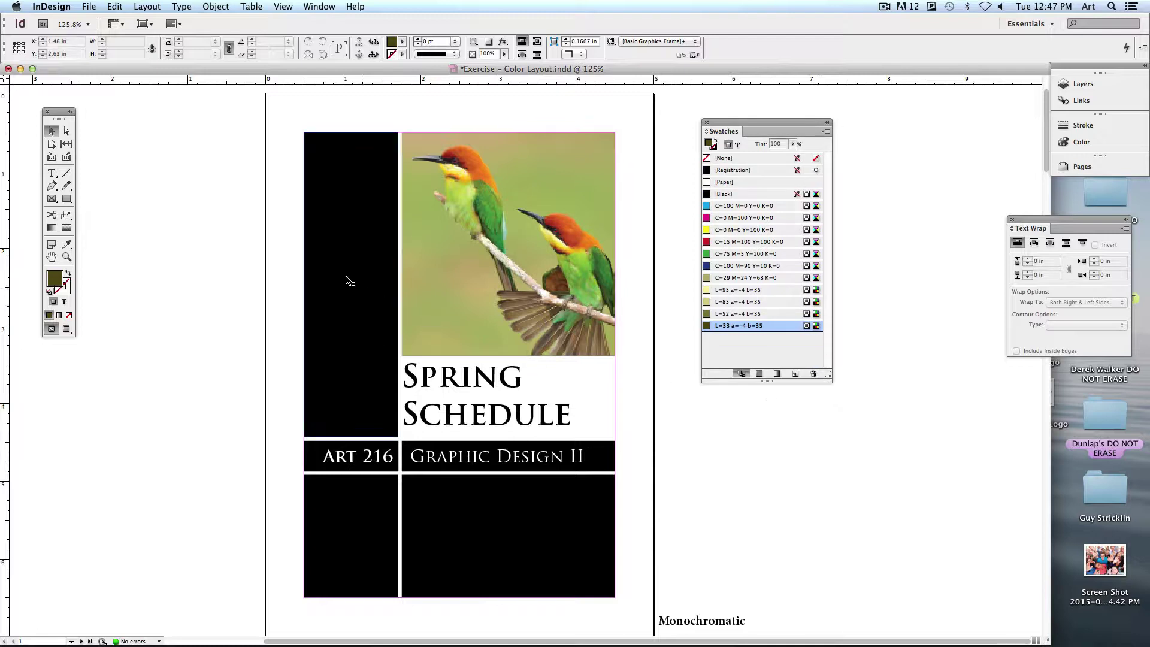
- Fill the tall rectangle with the L=33 swatch, the lower-left rectangle with L=83 and the lower-right rectangle with L=52
click(350, 280)
click(724, 326)
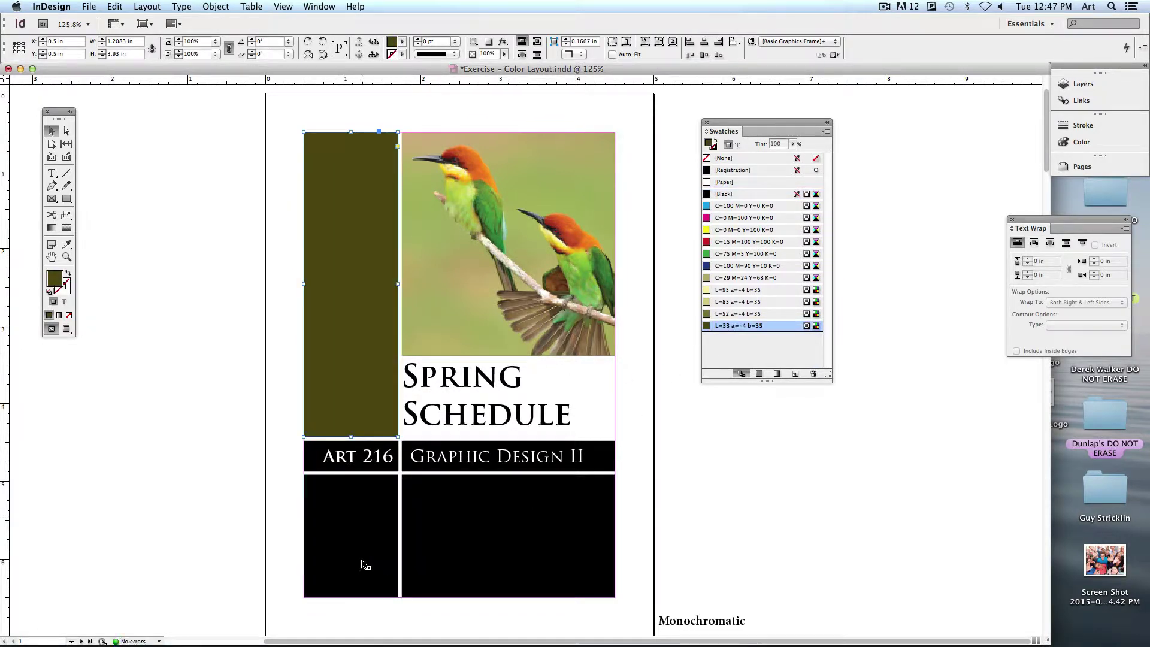
click(350, 540)
click(737, 301)
click(470, 506)
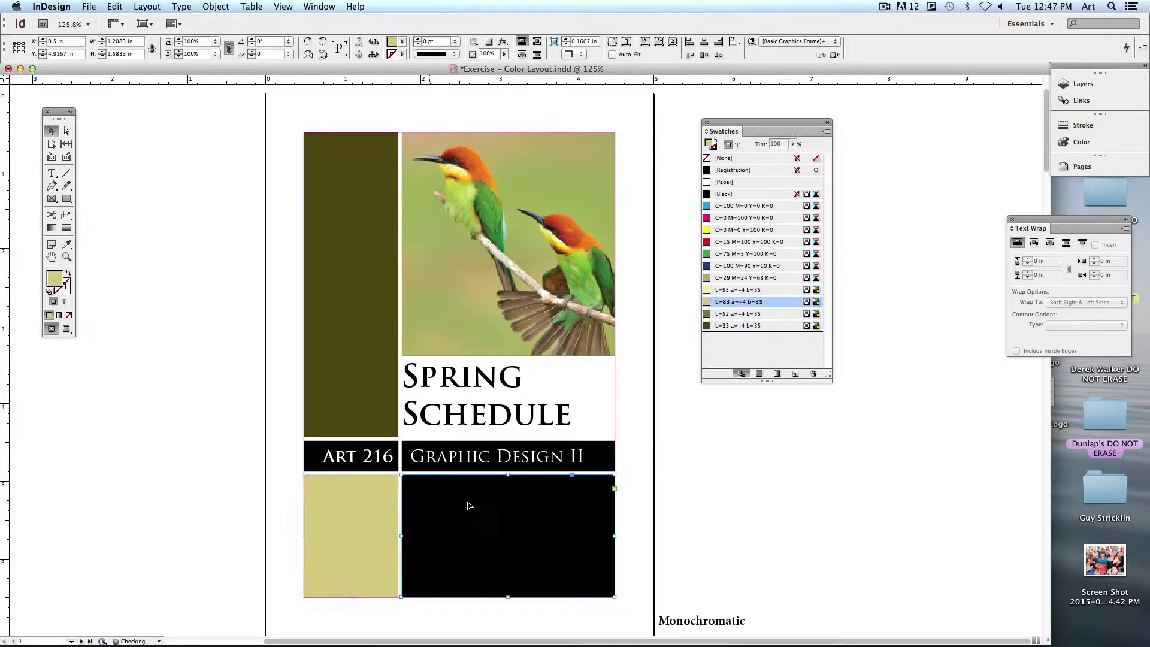
click(742, 314)
- Fill the band behind Art 216 and Graphic Design II with the C=29 M=24 Y=68 K=0 swatch
click(599, 457)
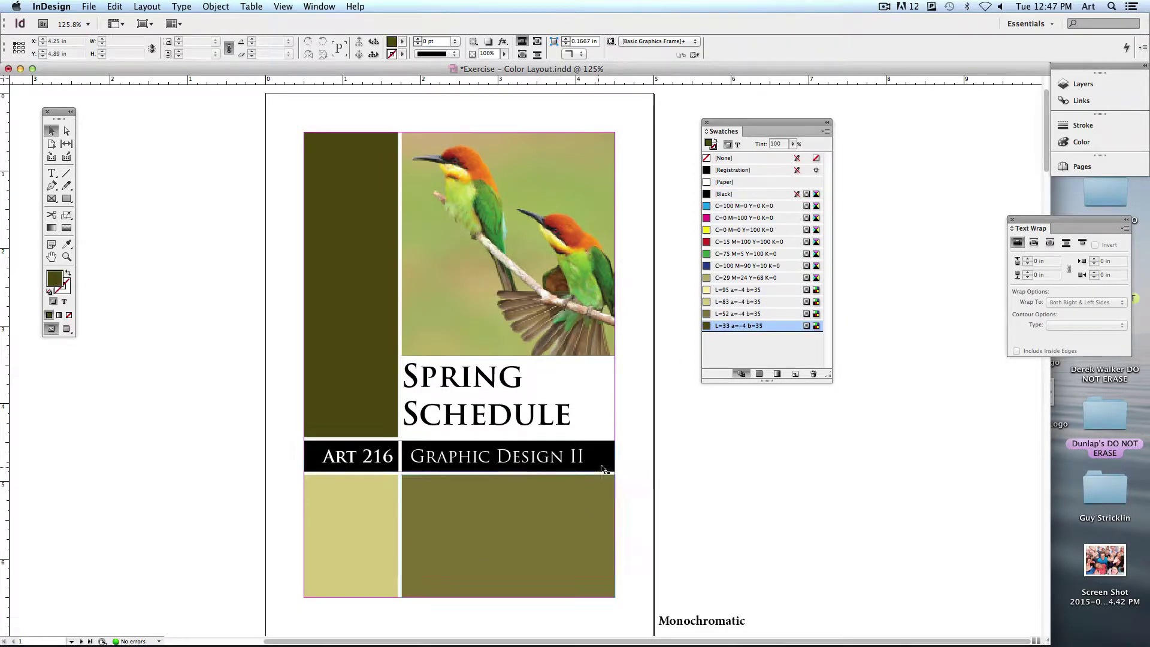
click(604, 444)
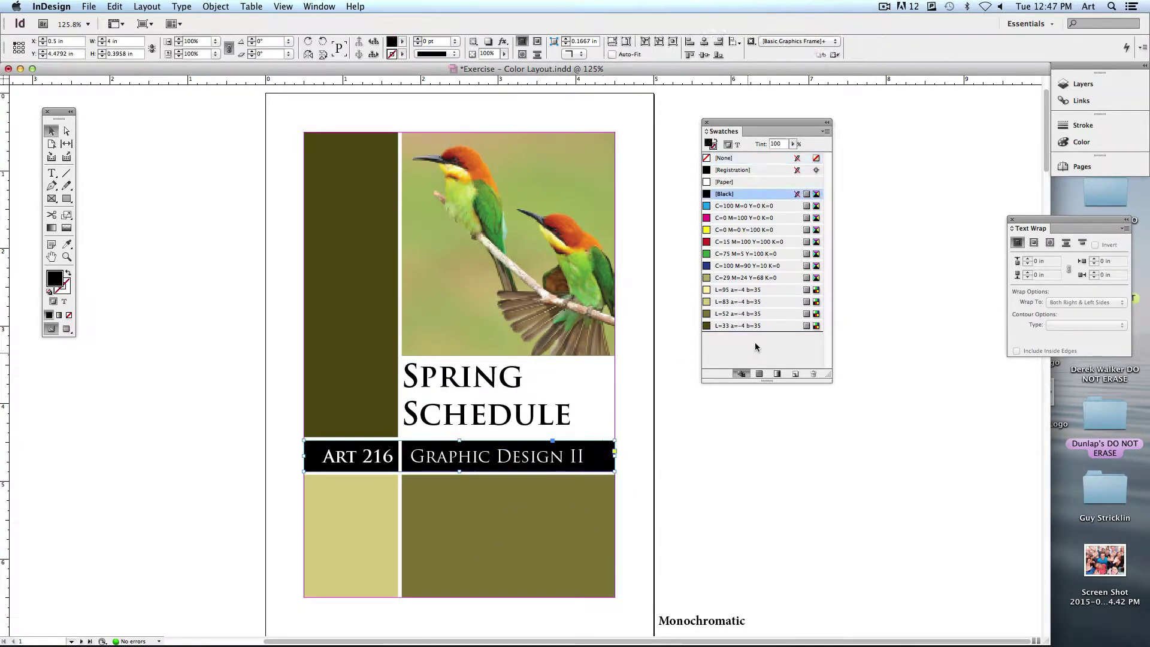
click(731, 278)
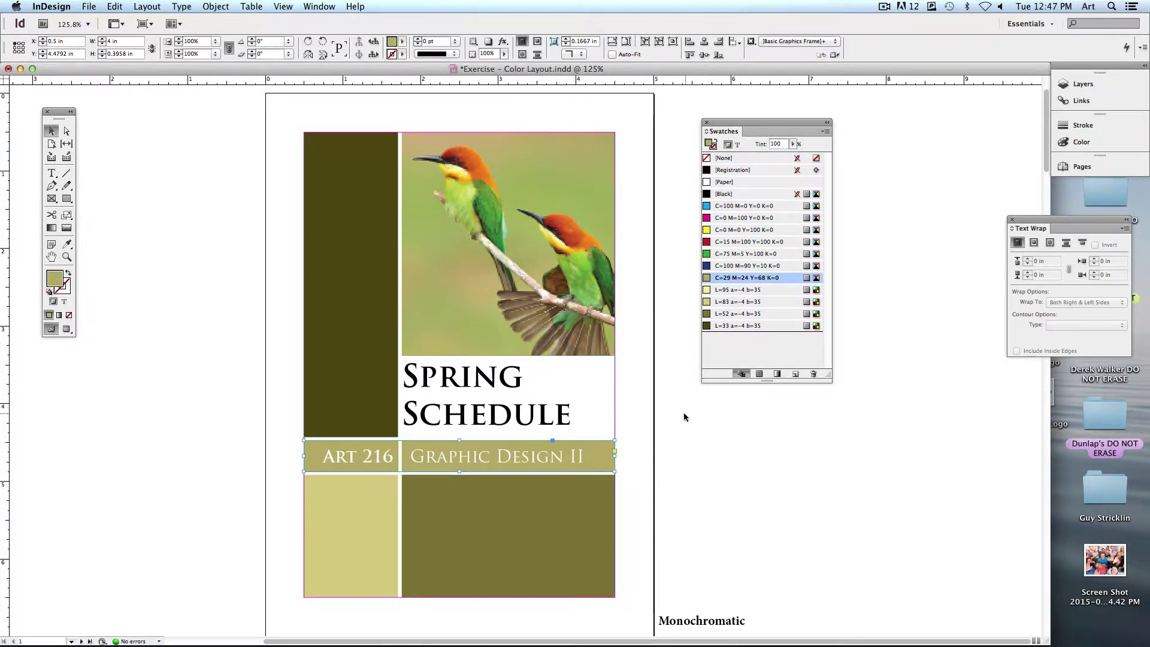
- Color the Spring Schedule title text with the L=52 a=-4 b=35 swatch and deselect it
key(t)
drag(570, 413, 395, 351)
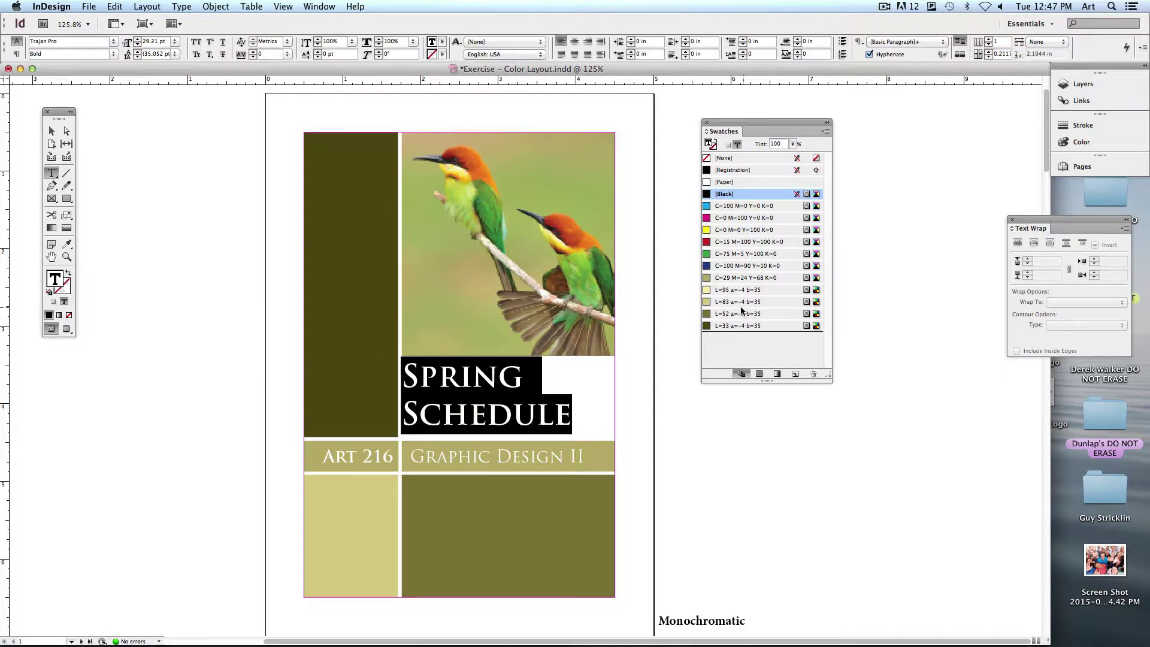
click(725, 314)
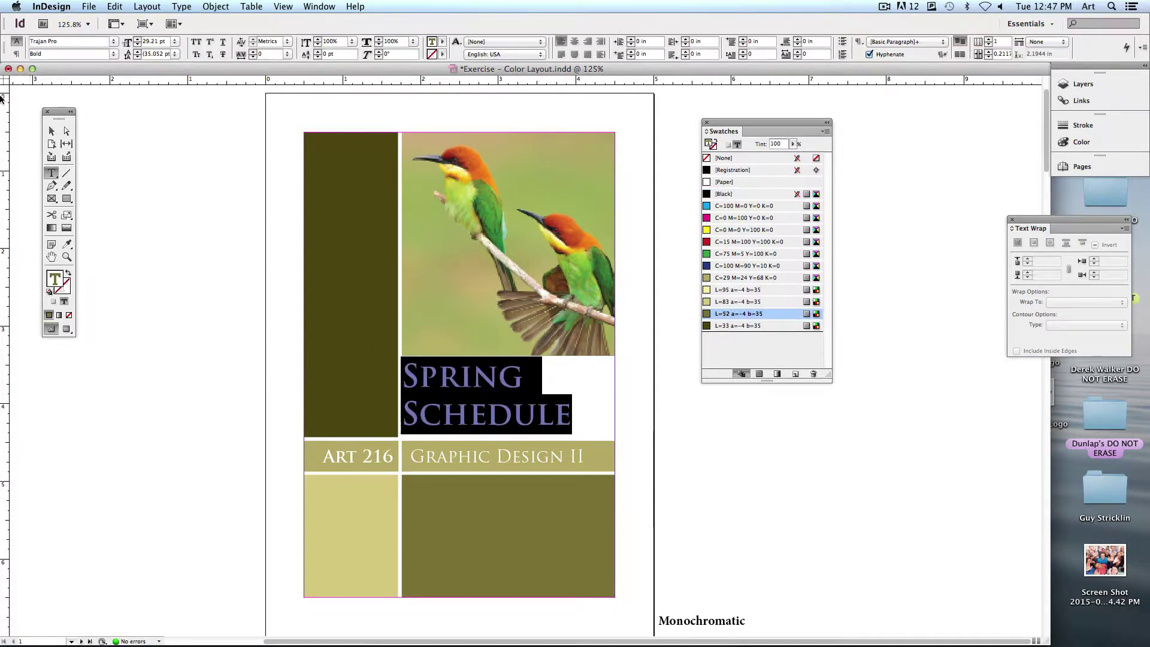
key(Escape)
click(286, 385)
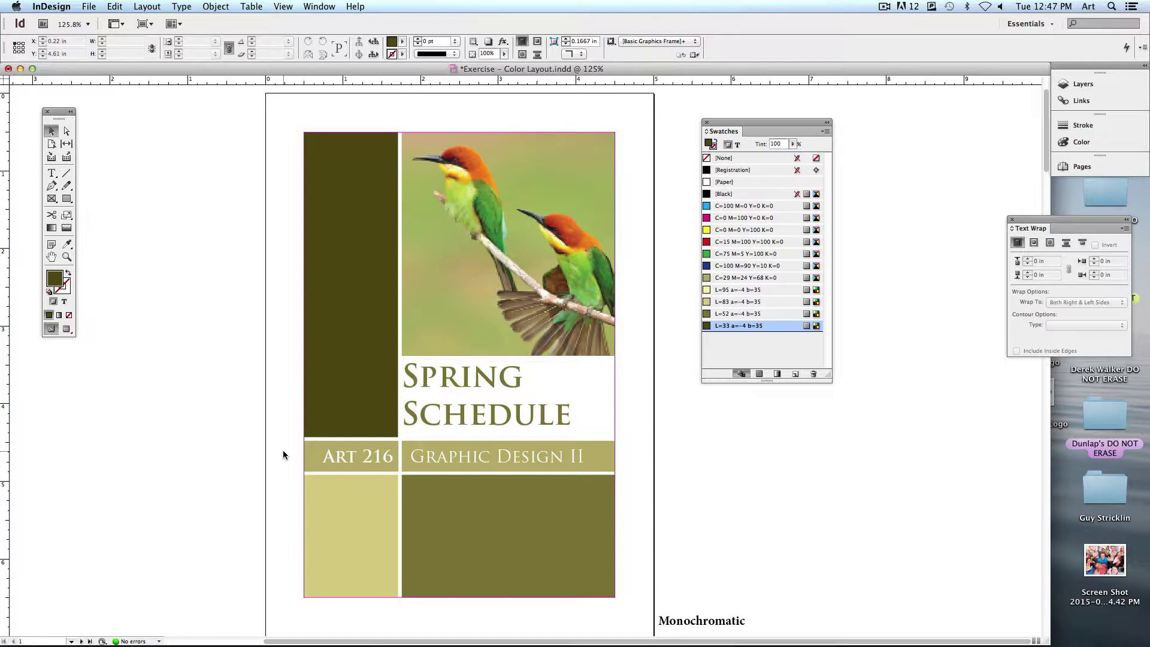
- Review the photos and color-scheme labels on the remaining Spring Schedule pages, from Complimentary through Triad to Analagous
scroll(271, 427, down, 10)
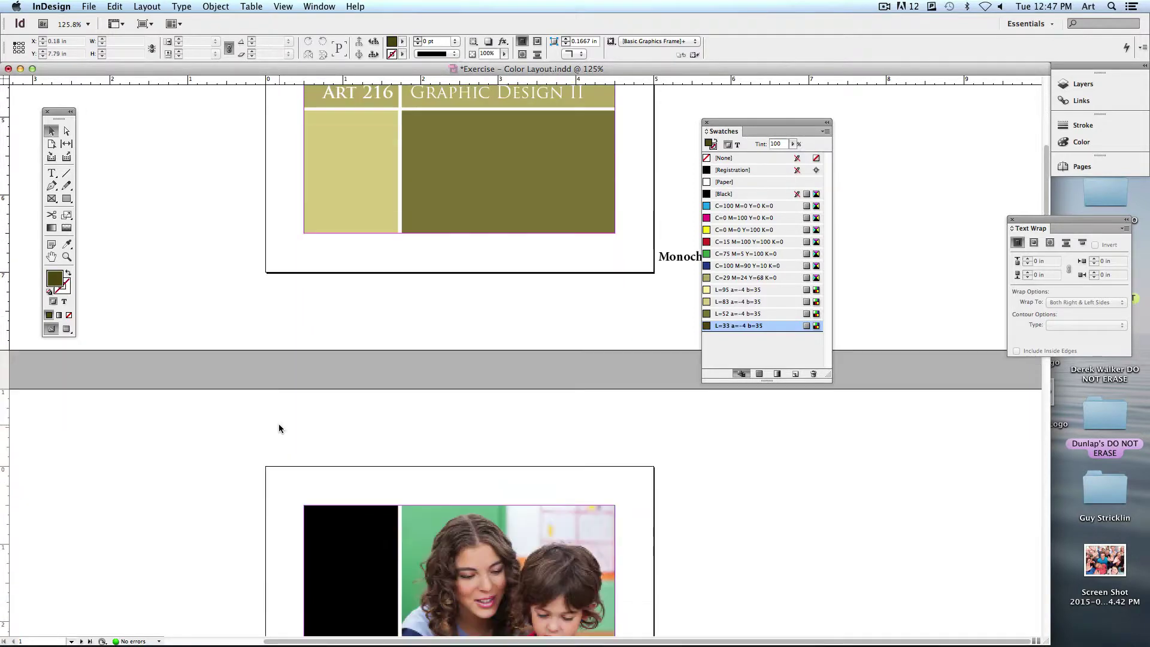
scroll(279, 428, down, 1)
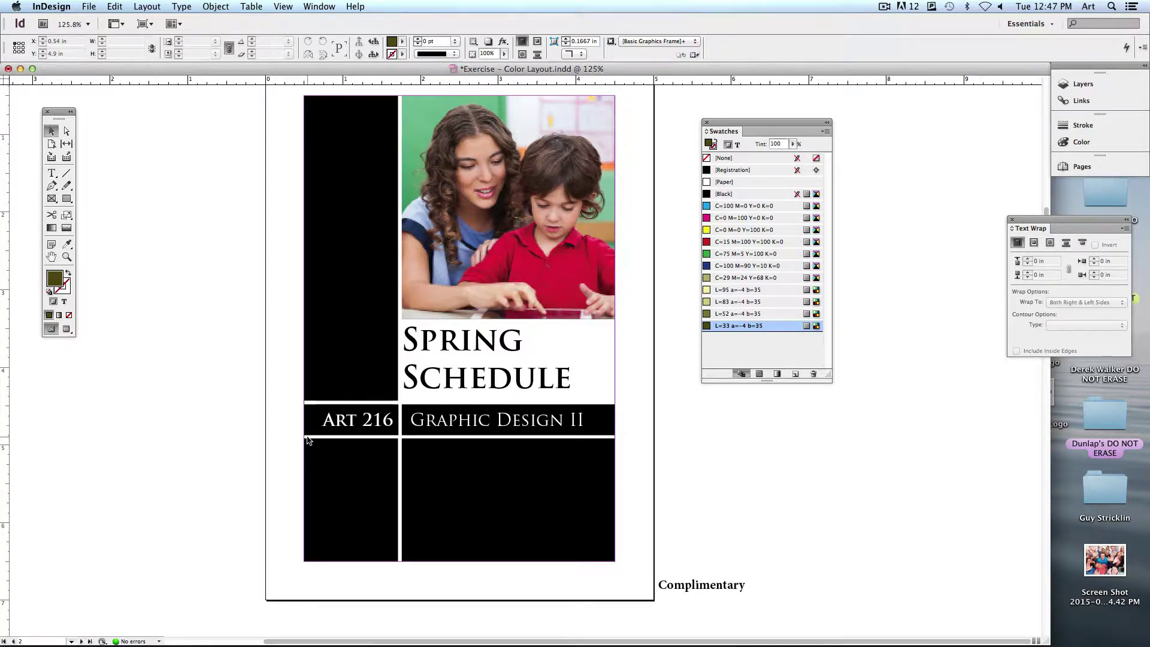
click(508, 207)
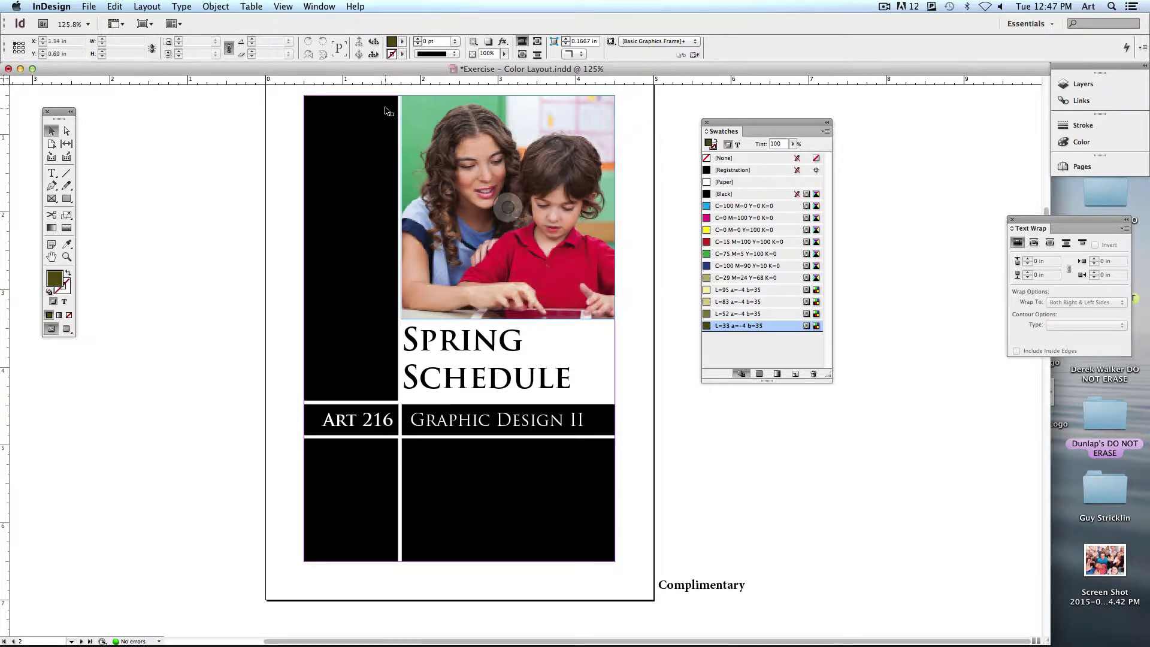
click(418, 126)
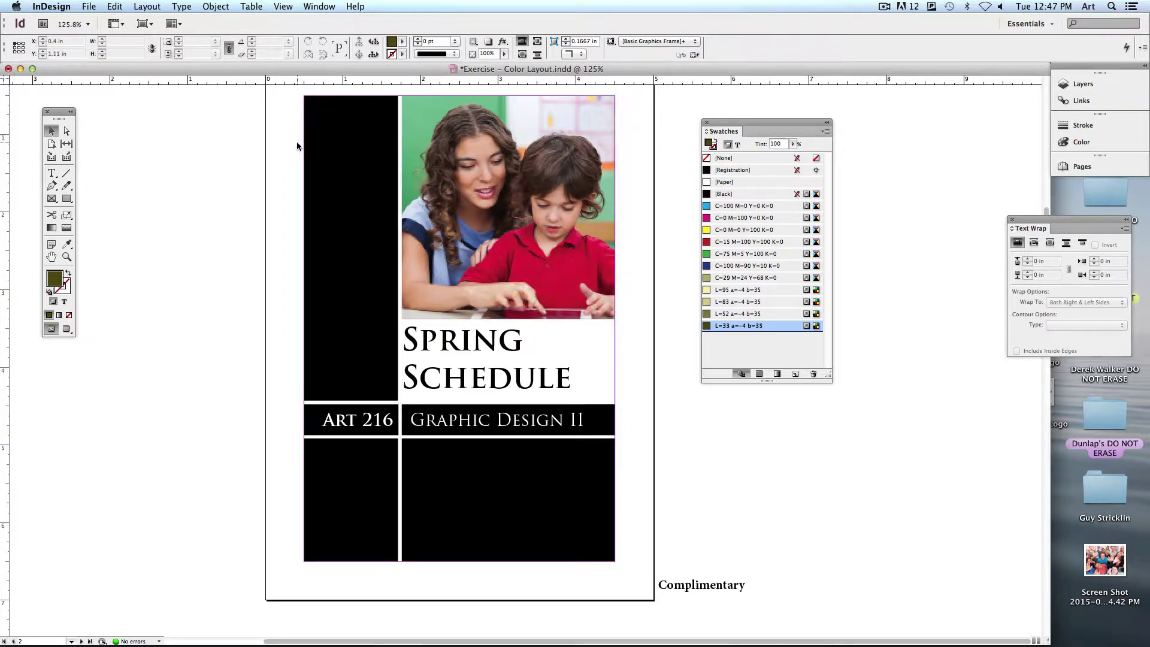
click(508, 207)
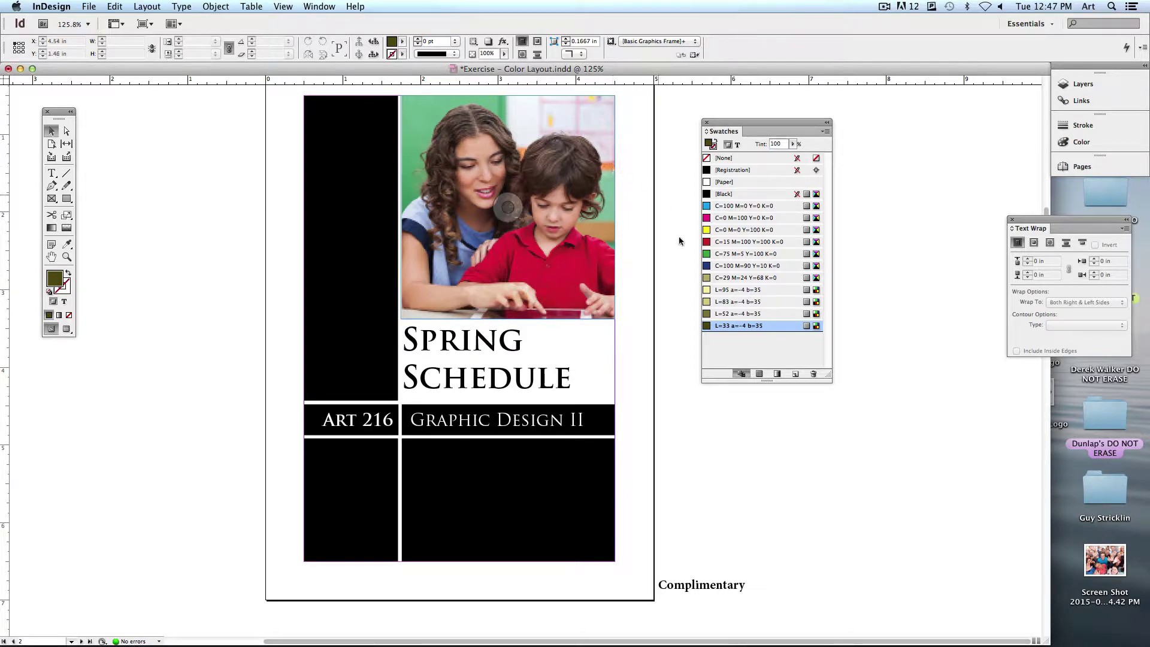
click(679, 276)
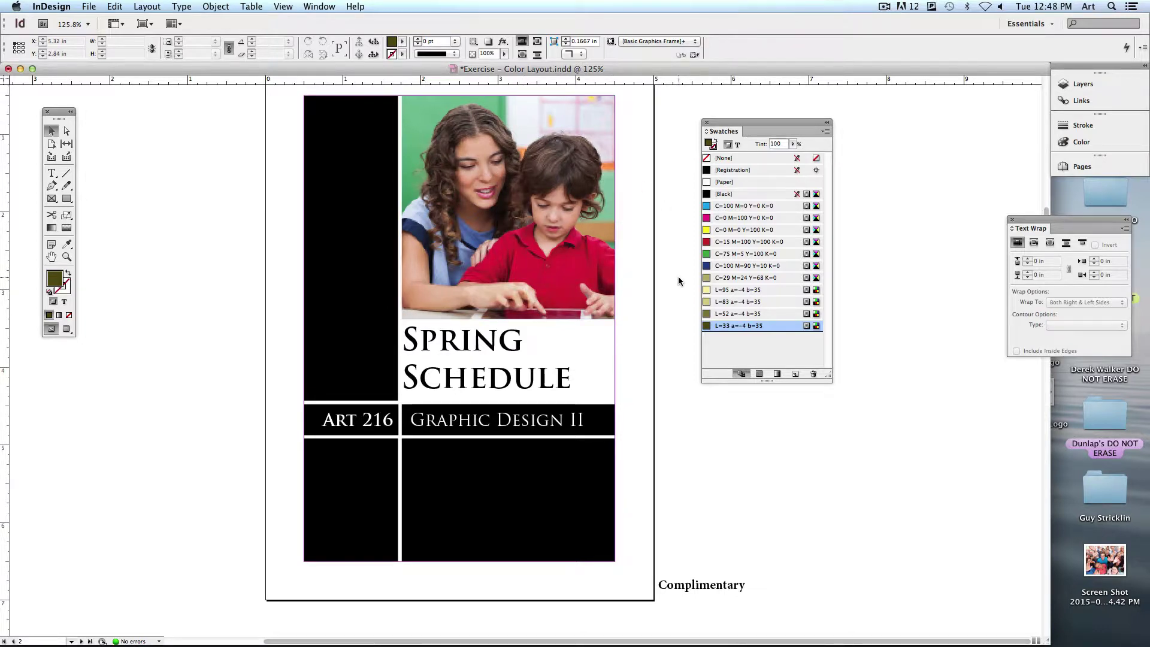
scroll(617, 221, down, 10)
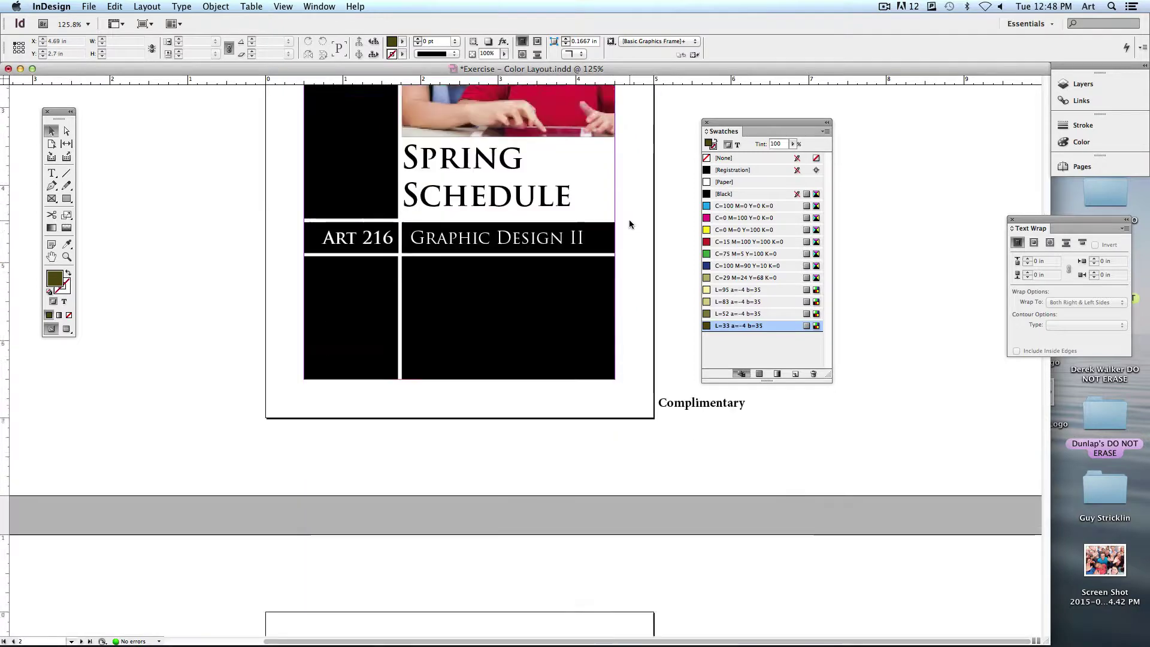
scroll(629, 224, down, 8)
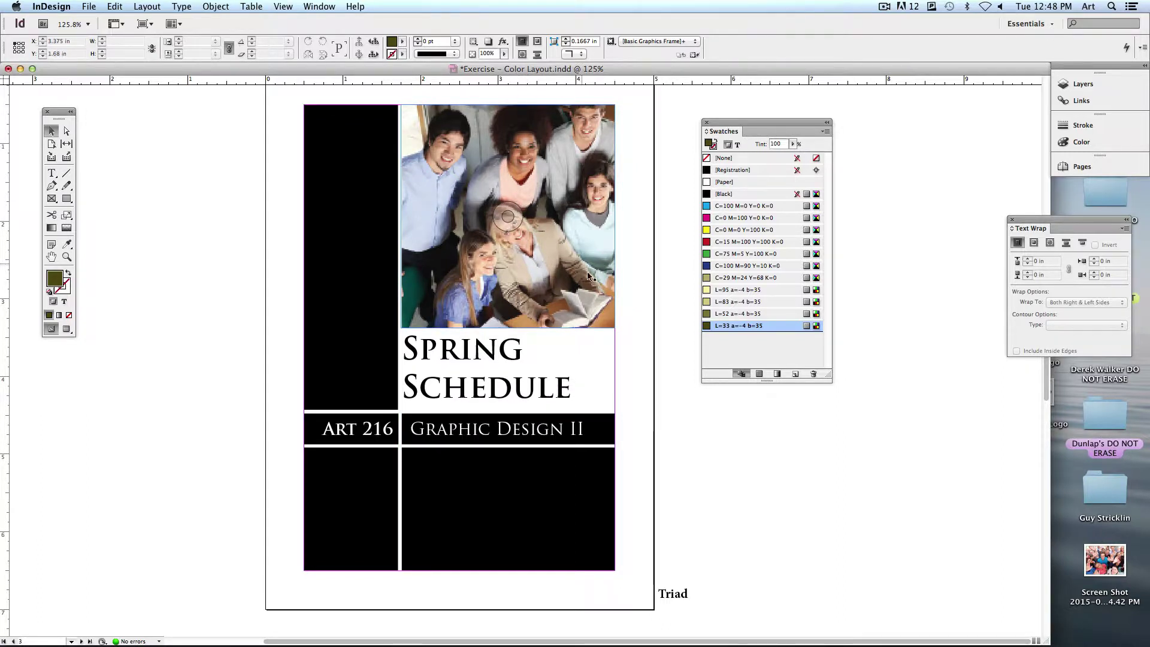
scroll(642, 317, down, 10)
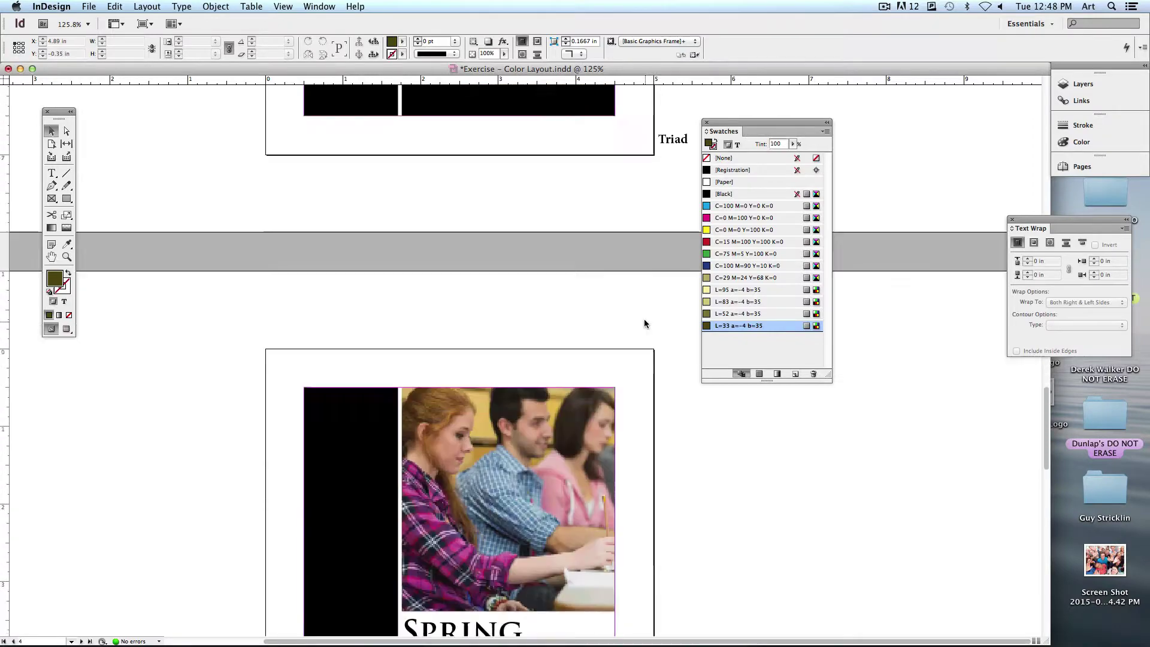
scroll(641, 312, down, 10)
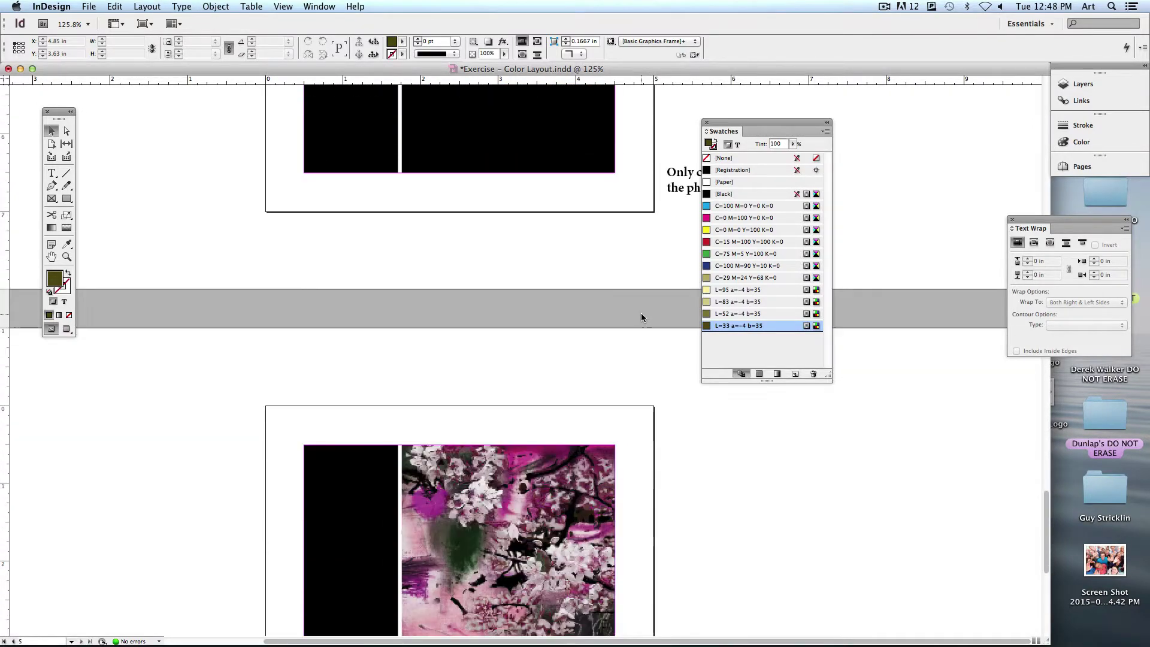
scroll(640, 310, down, 5)
scroll(640, 311, up, 2)
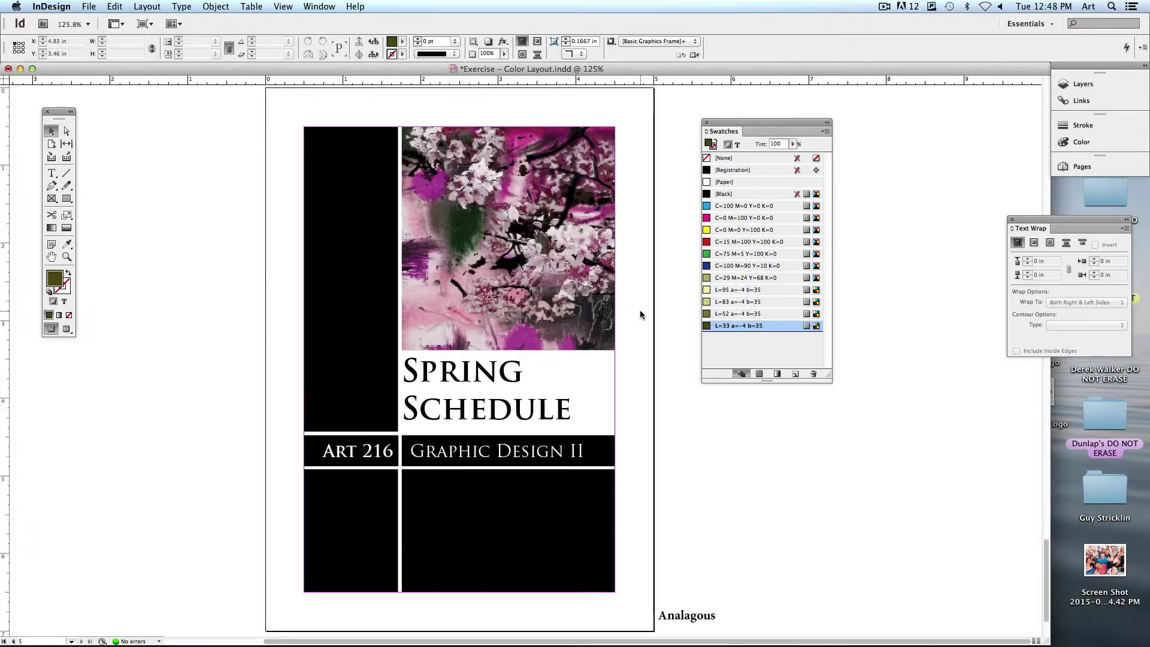
scroll(640, 310, left, 3)
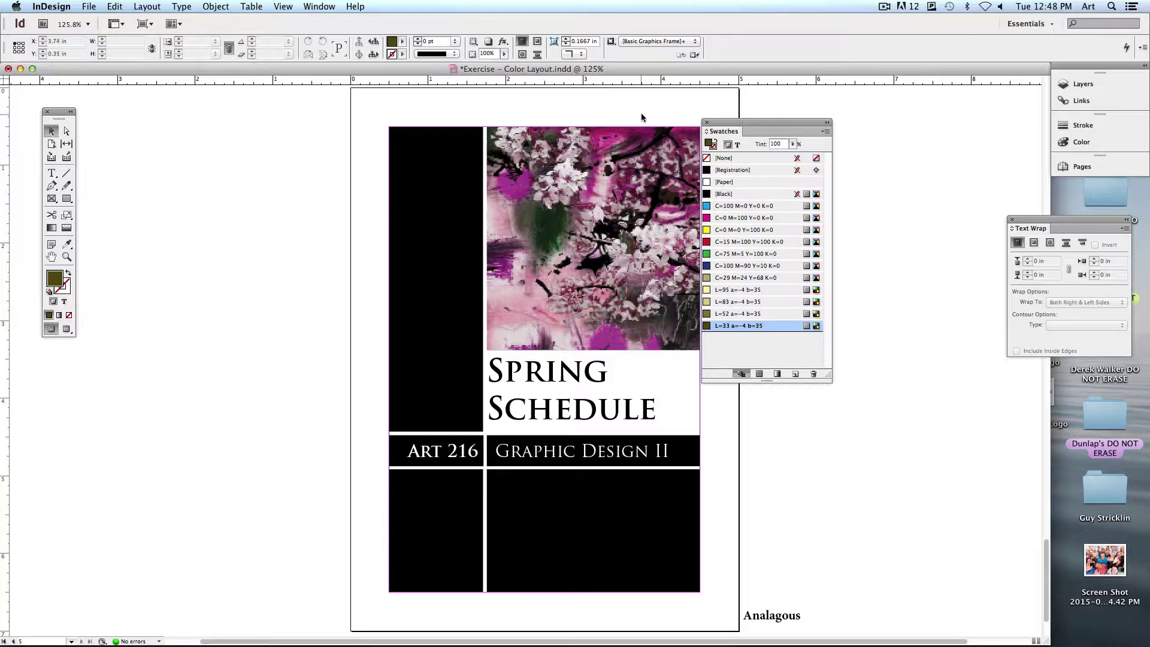
- Sample the magenta from the blossom photo on the Analagous page with the Eyedropper tool
click(647, 139)
click(68, 243)
click(621, 130)
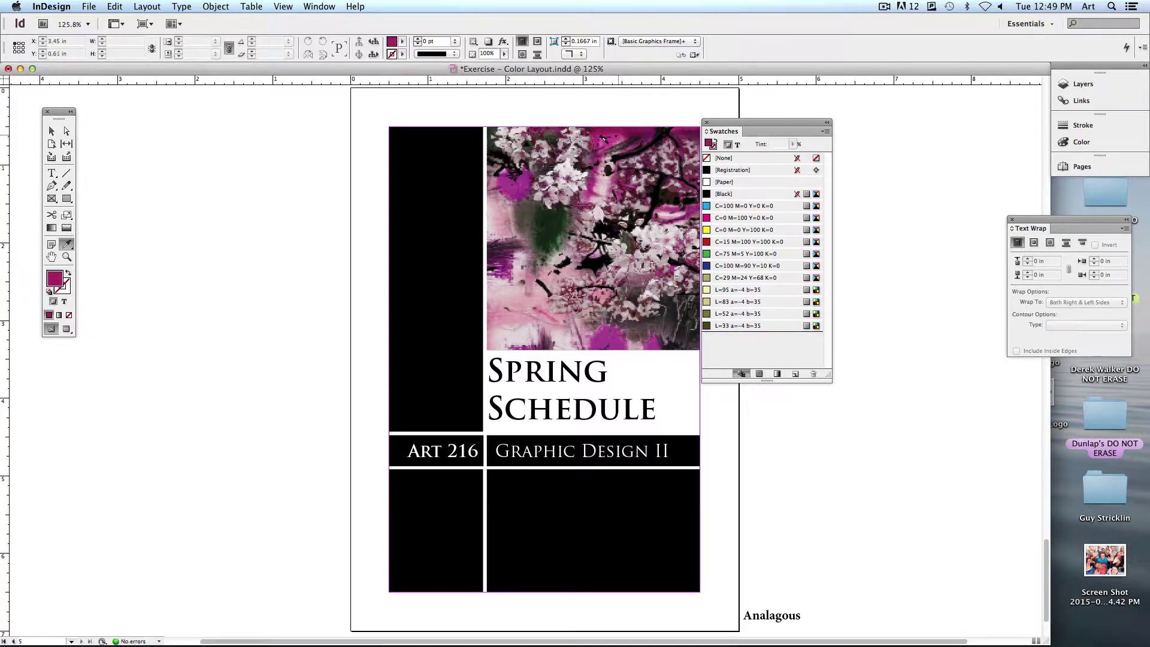
- Compare blue and red alternatives, such as R=24 G=84 B=194 and R=247 G=51 B=38, against the sampled magenta, and discard them
double_click(55, 279)
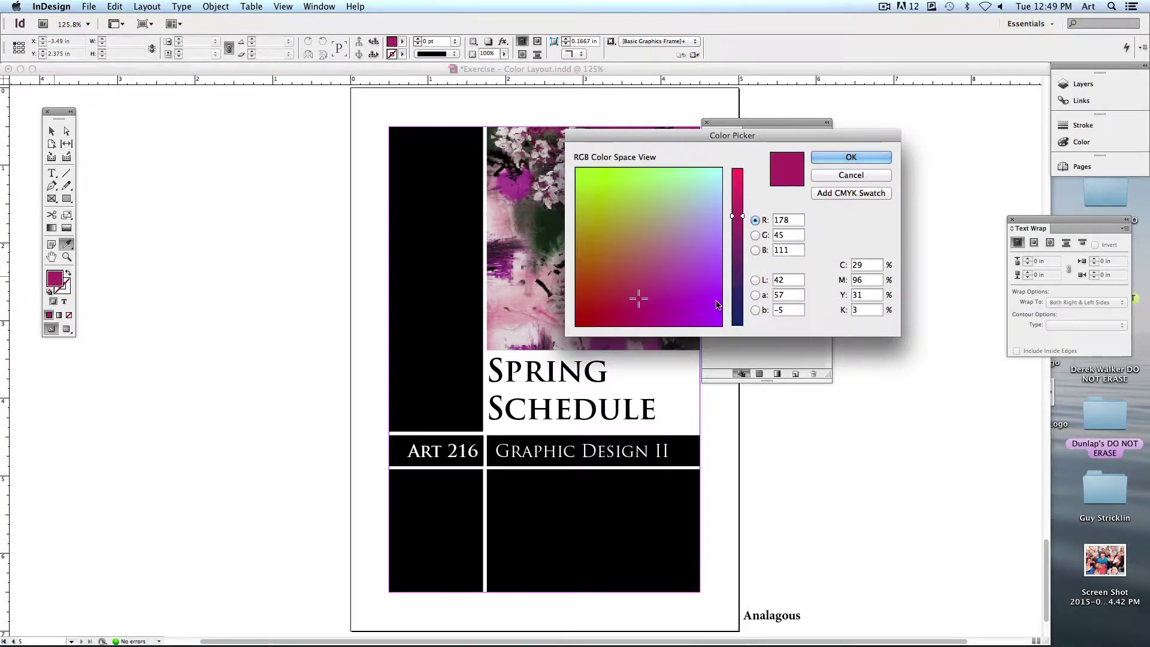
text(24)
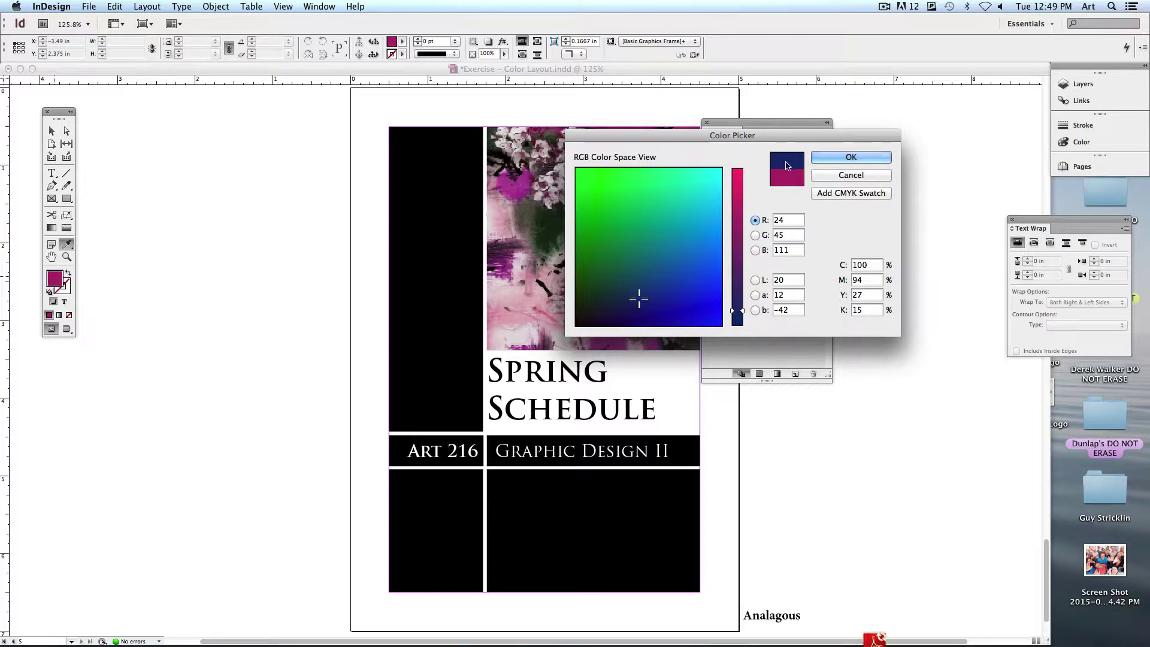
click(687, 273)
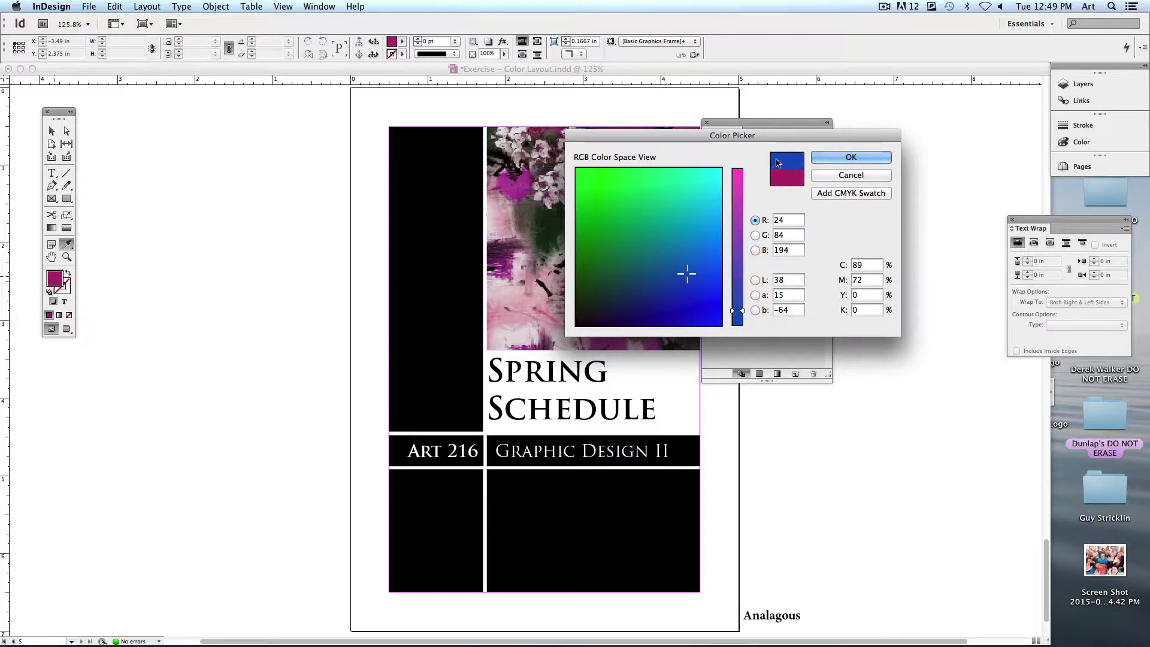
click(669, 269)
drag(737, 310, 737, 173)
click(601, 292)
click(597, 293)
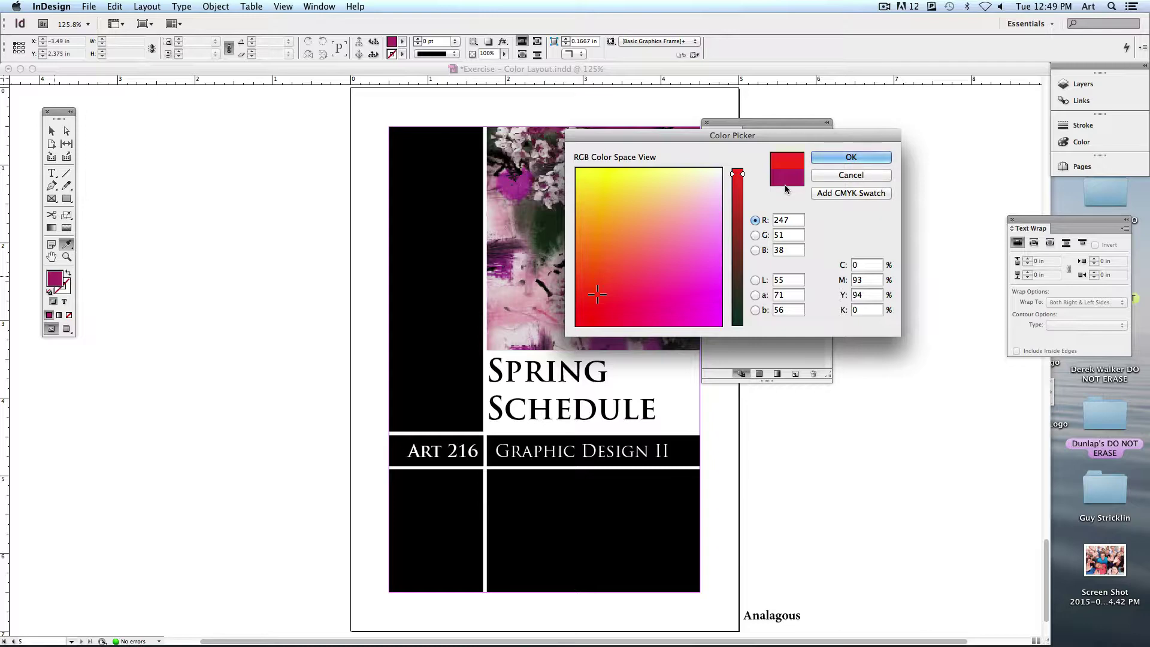
click(851, 175)
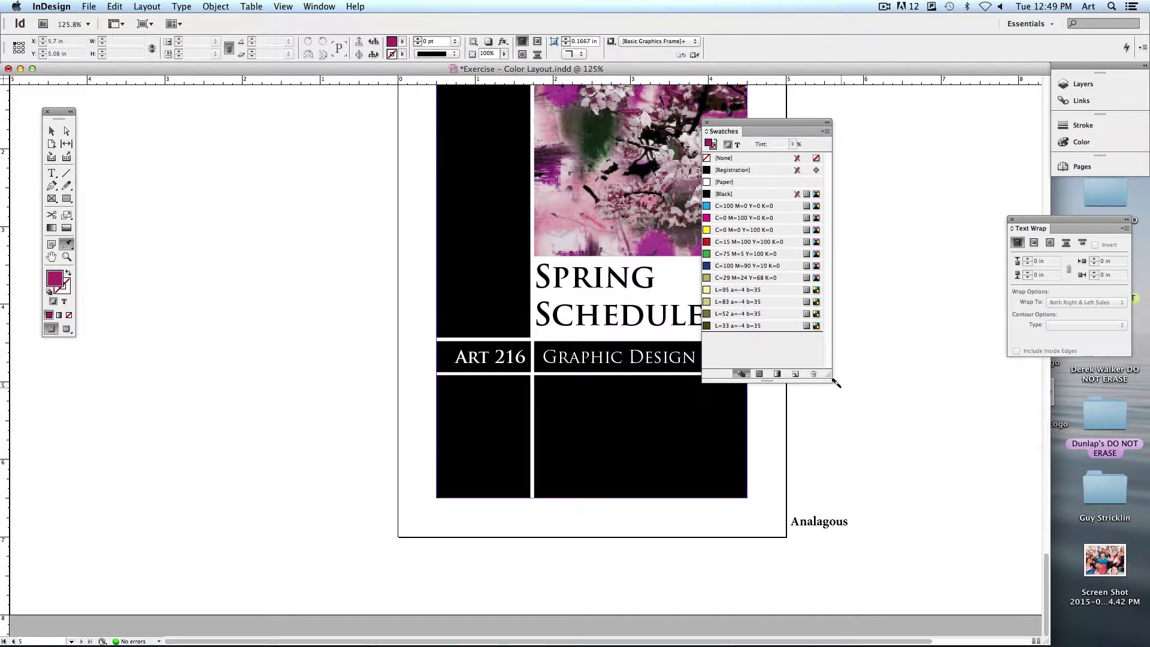
scroll(833, 381, down, 10)
scroll(836, 382, up, 7)
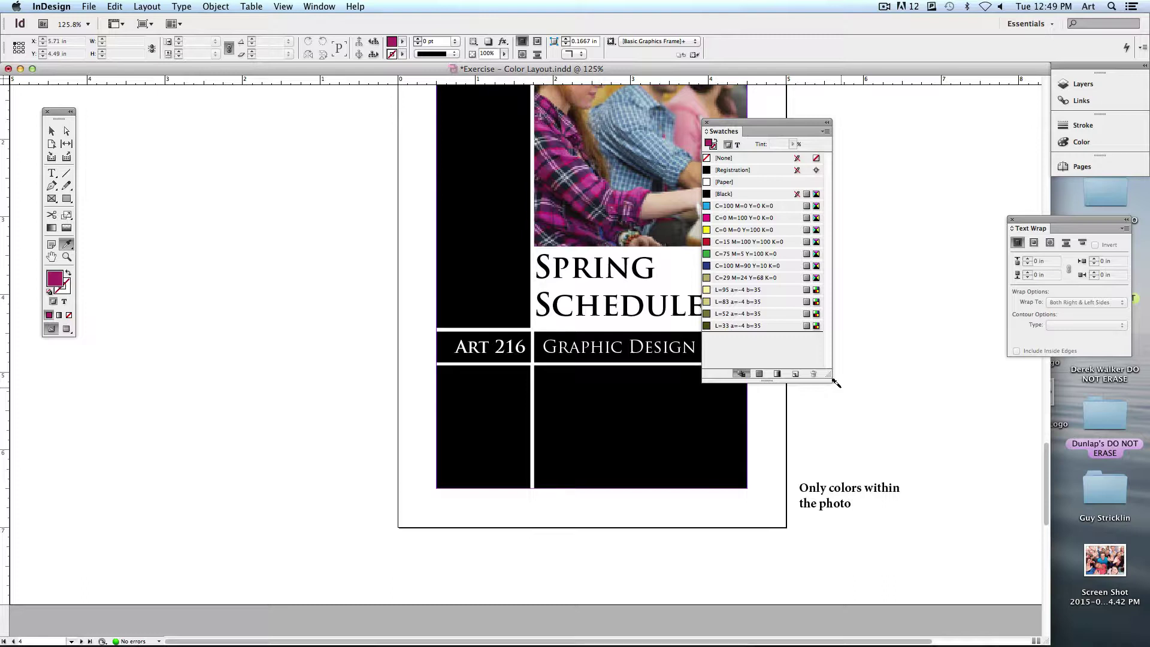
click(885, 6)
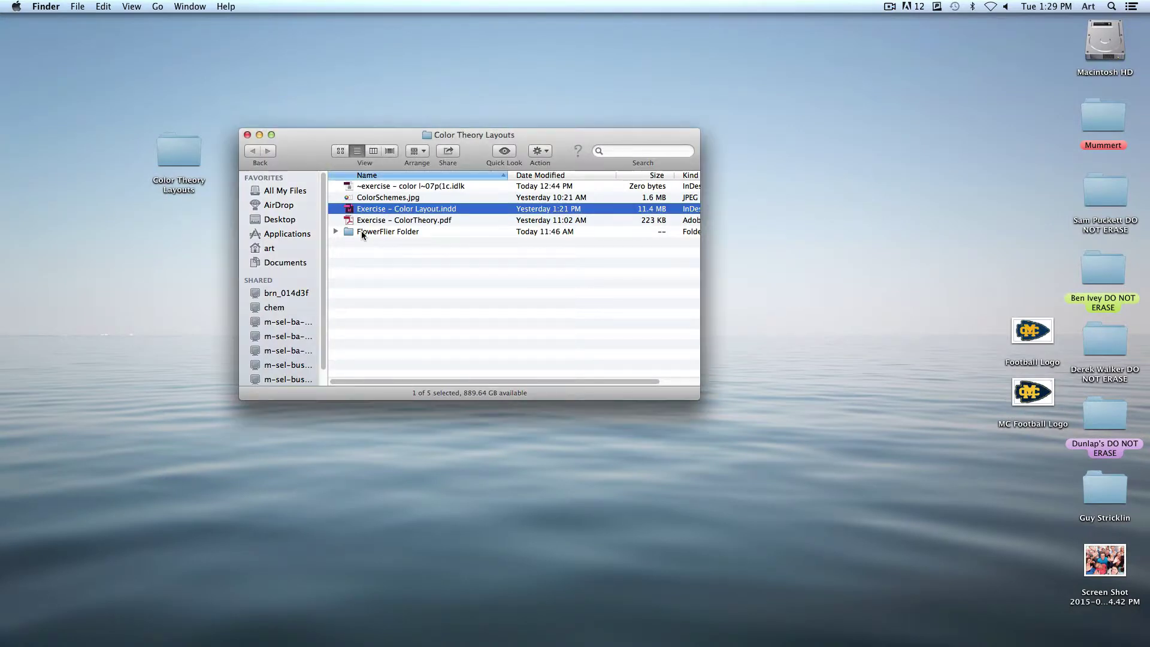
- Open FlowerFlier.indd from the FlowerFlier Folder inside Color Theory Layouts
click(362, 231)
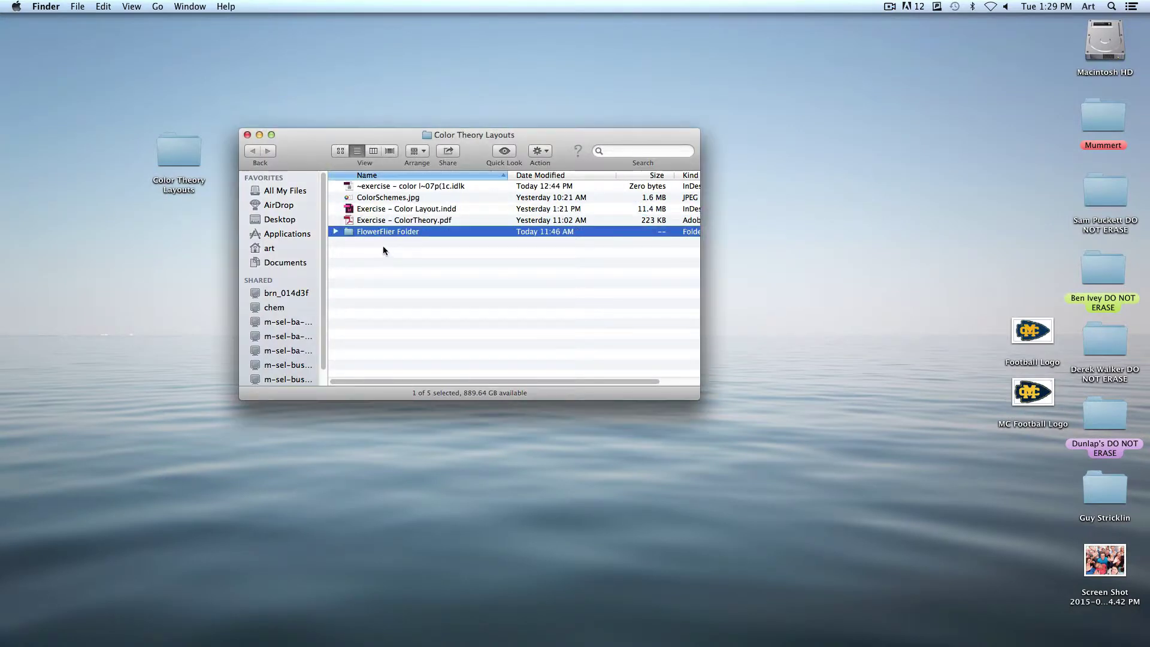
double_click(346, 233)
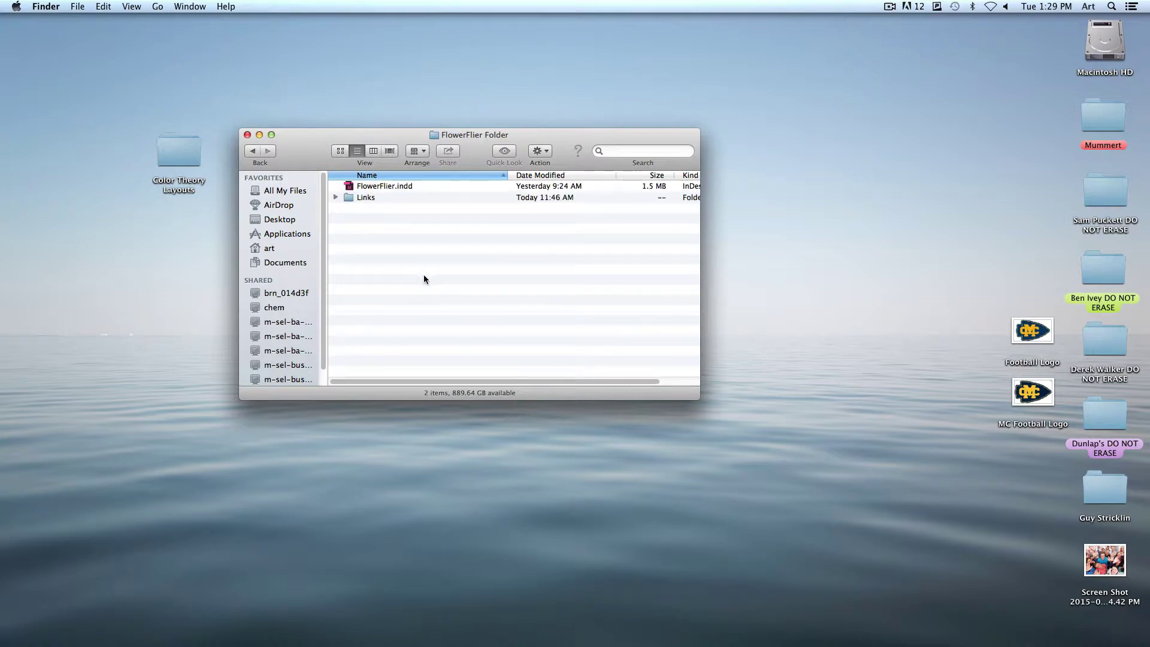
double_click(371, 187)
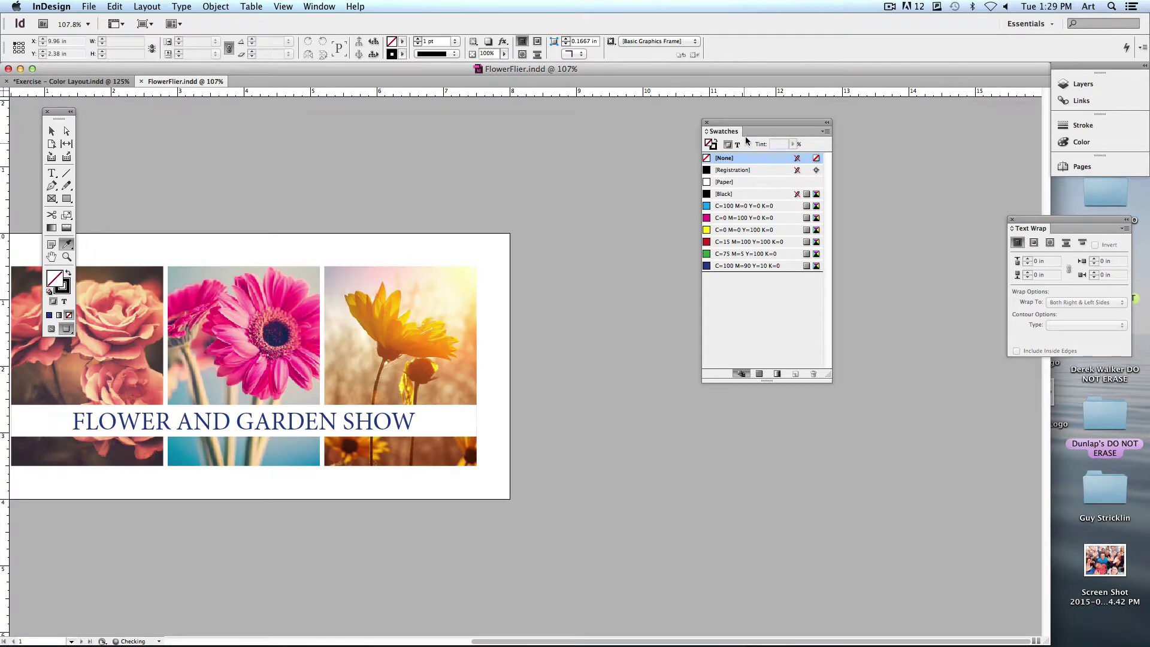
- Fit the flower flier page to the window and move the floating swatches clear of the artwork
drag(747, 140, 863, 154)
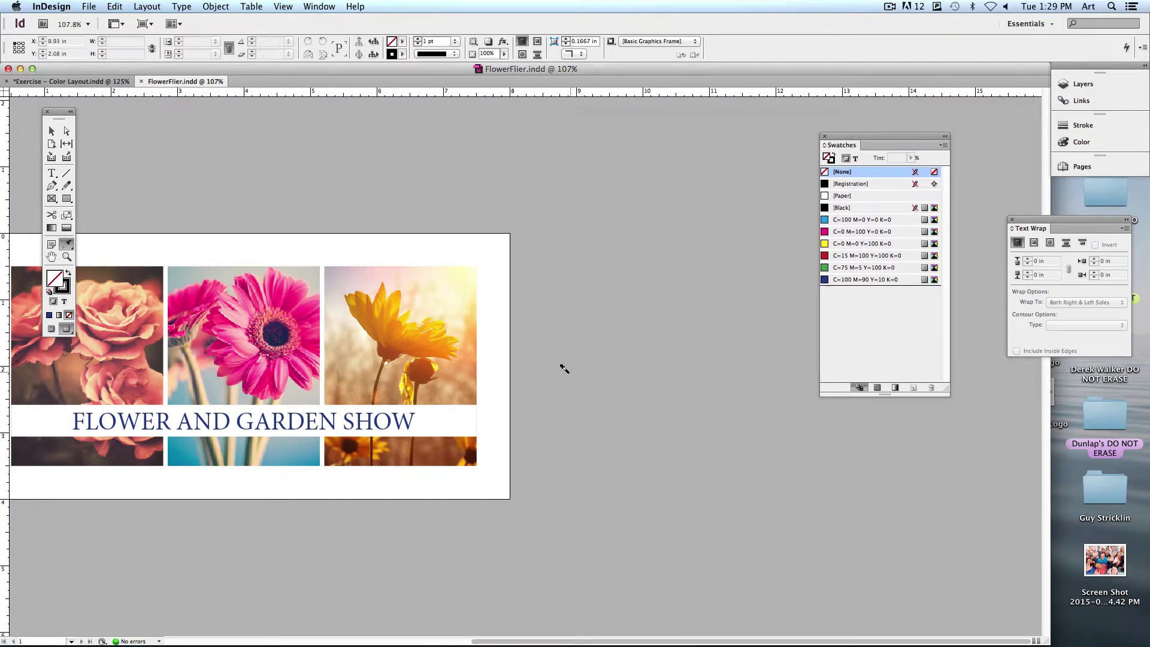
scroll(568, 370, left, 10)
key(super+0)
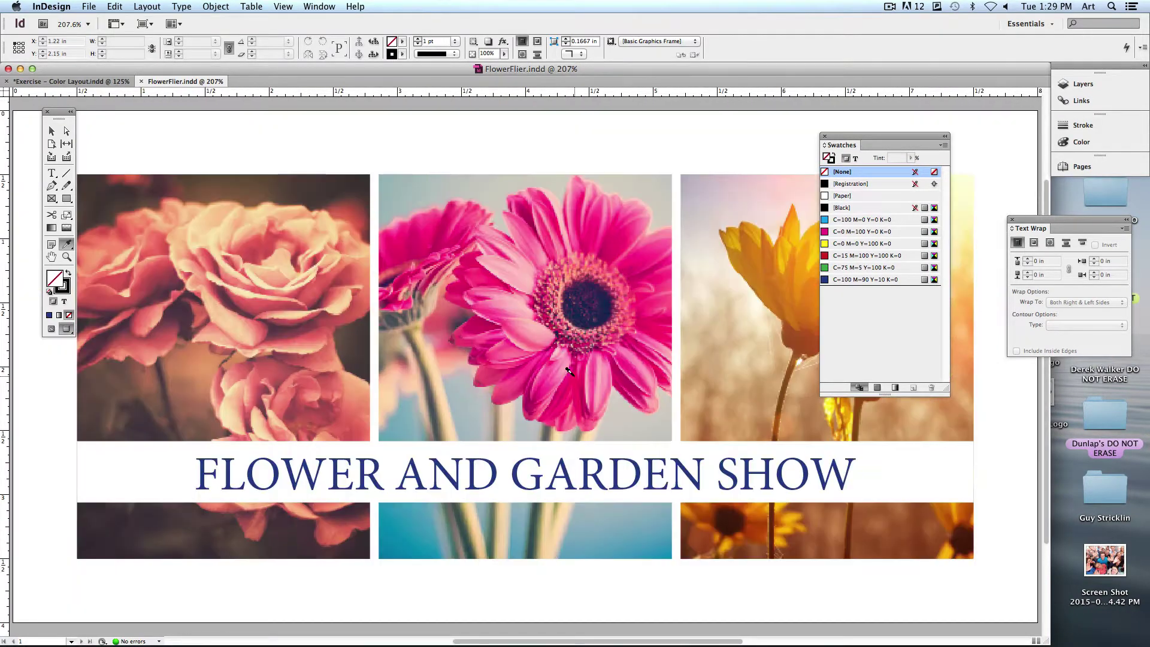
drag(854, 141, 1054, 388)
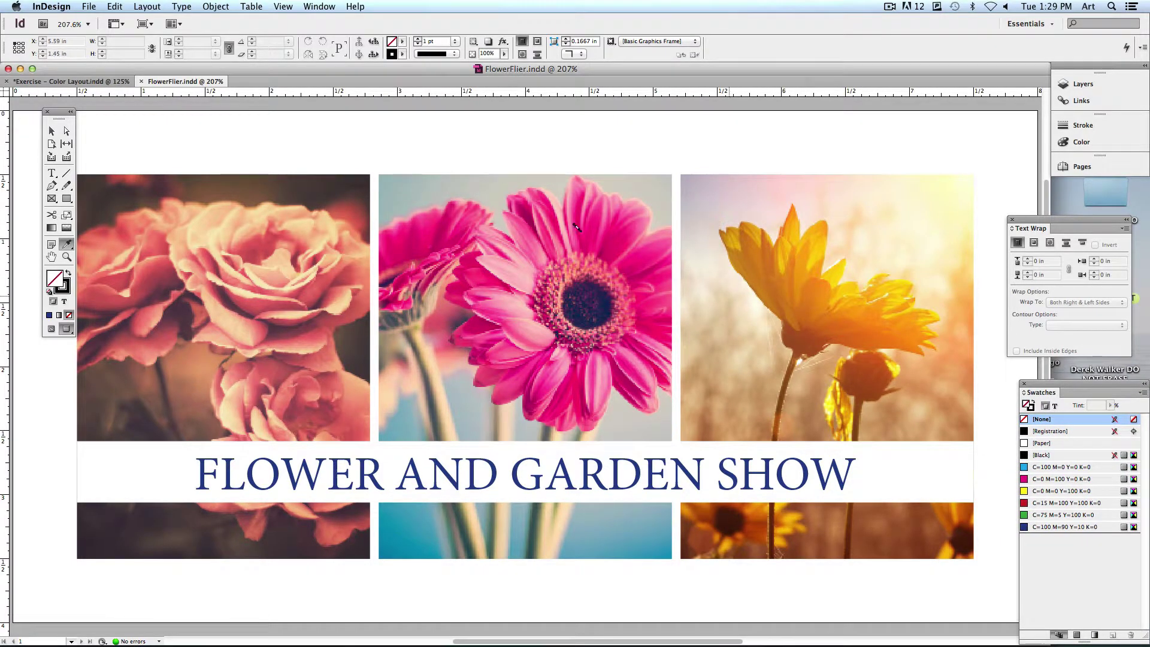
- Switch to the FlowerFlier Folder in Finder and examine the Flower1, Flower2 and Flower3 images in its Links folder
click(33, 69)
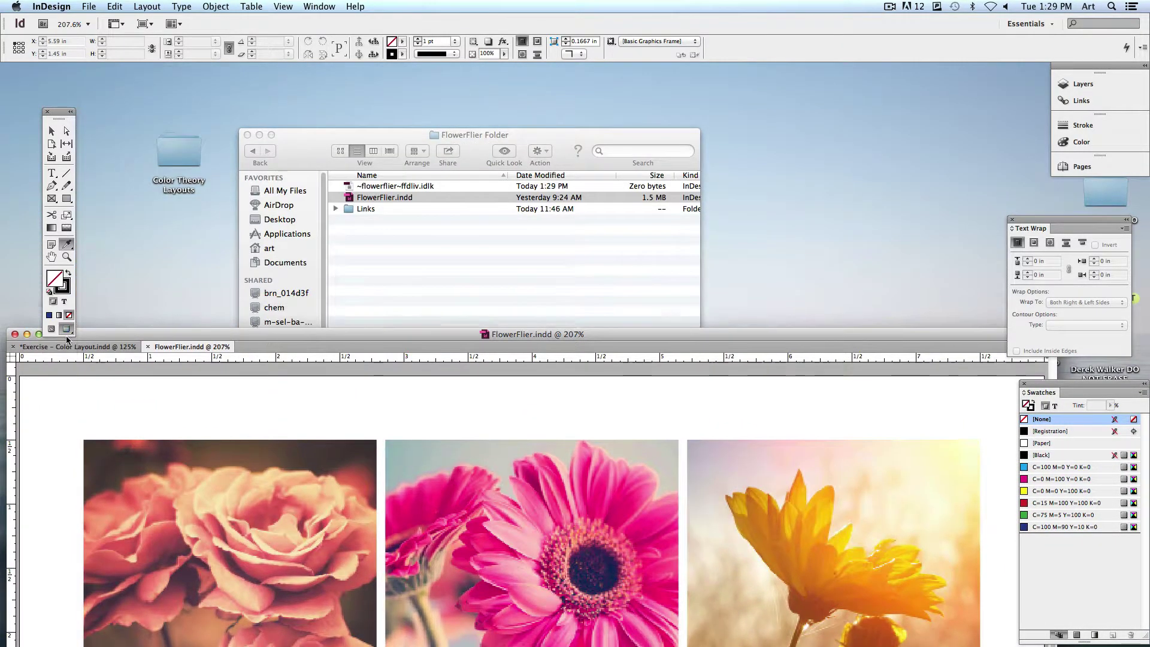
click(400, 225)
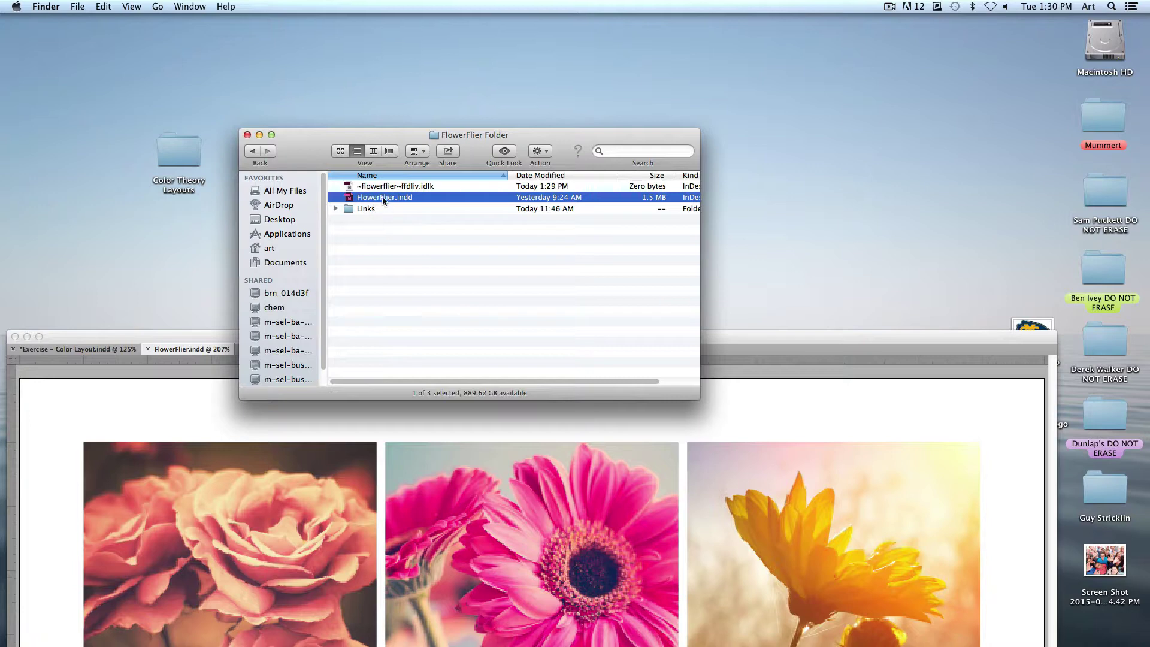
click(336, 208)
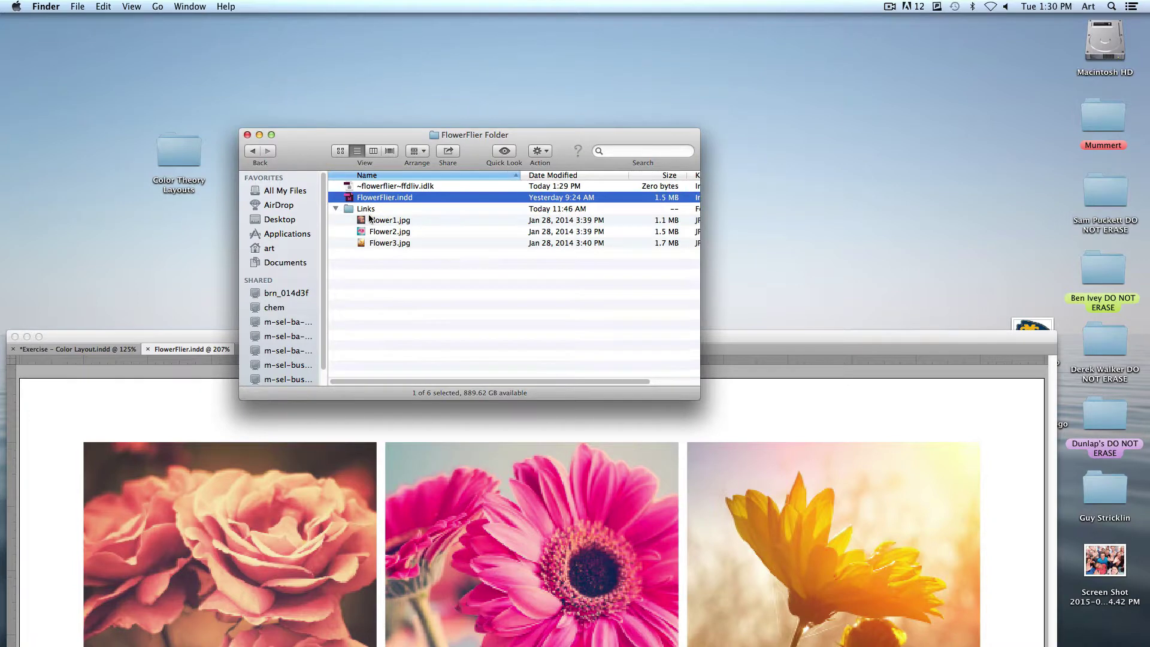
drag(430, 218, 442, 267)
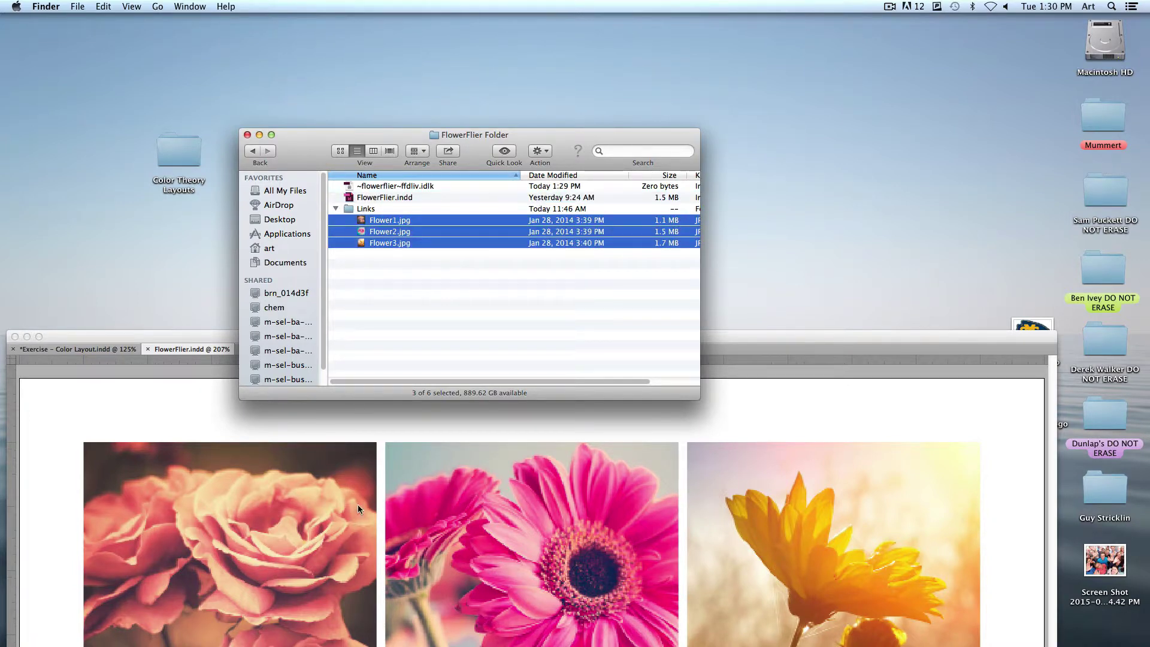
click(436, 281)
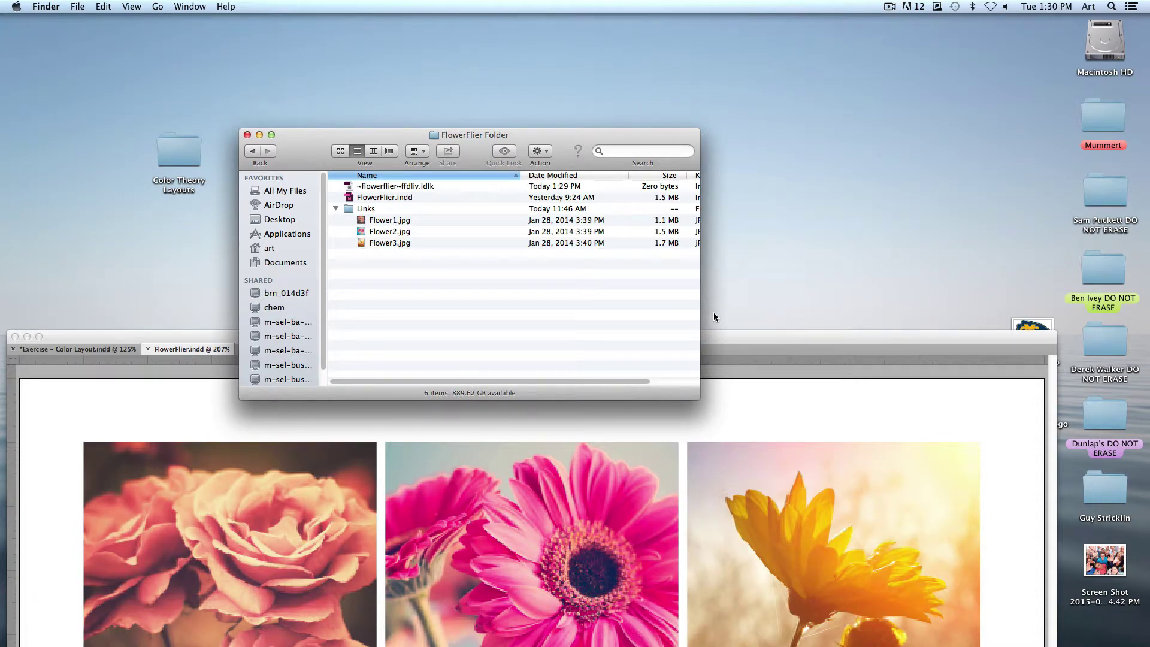
- Return to the flower flier in InDesign, move its window back up and activate the Selection tool
click(724, 334)
drag(724, 337, 675, 78)
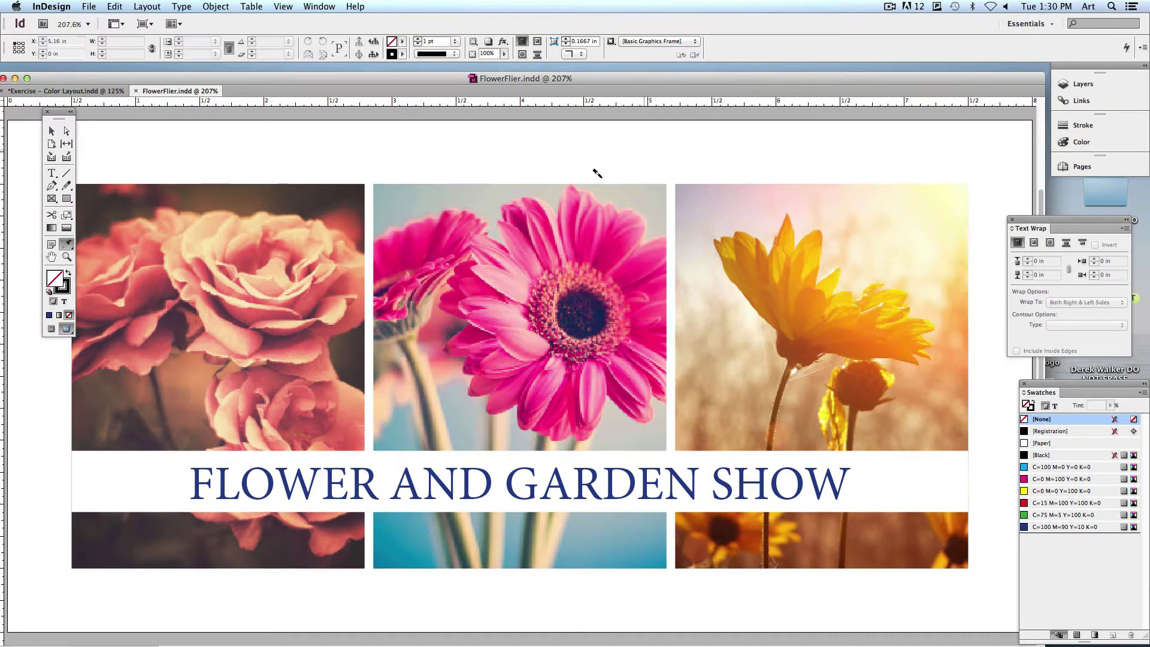
mouse_move(254, 91)
mouse_down()
mouse_move(271, 70)
mouse_move(263, 76)
mouse_up()
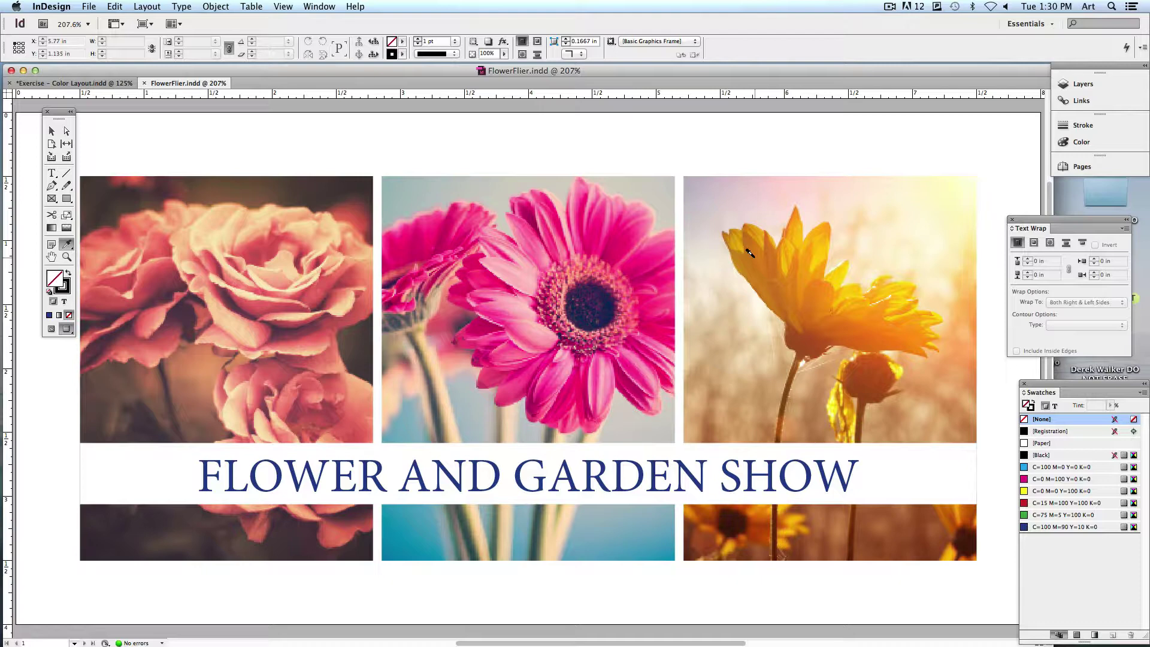
click(51, 132)
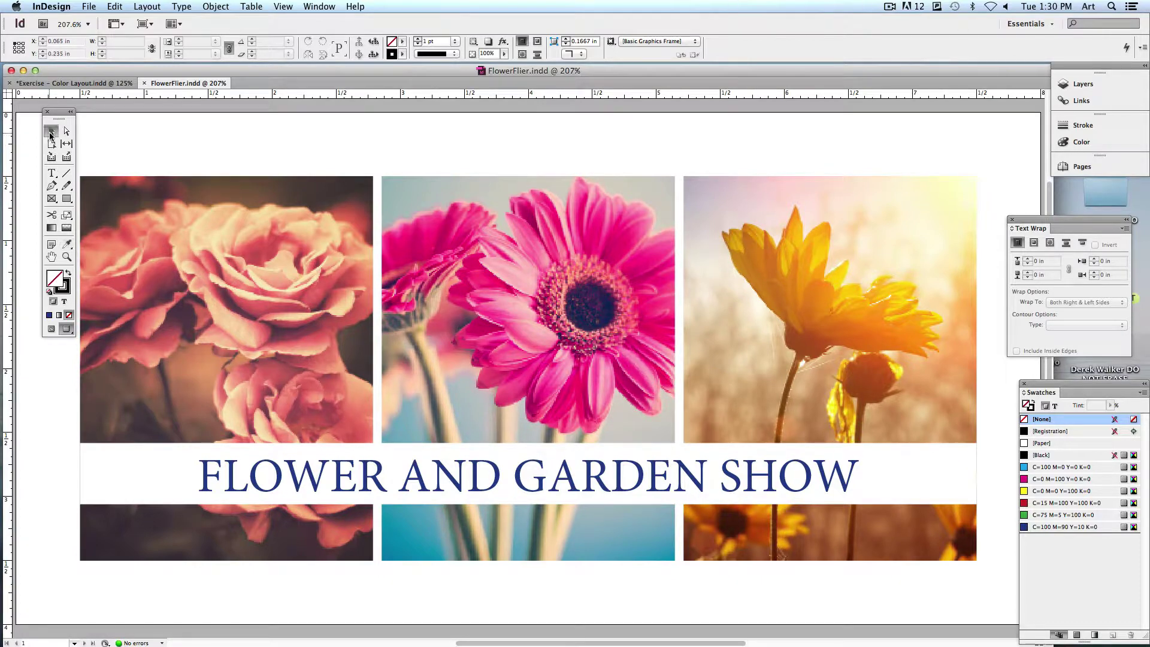
drag(226, 368, 397, 369)
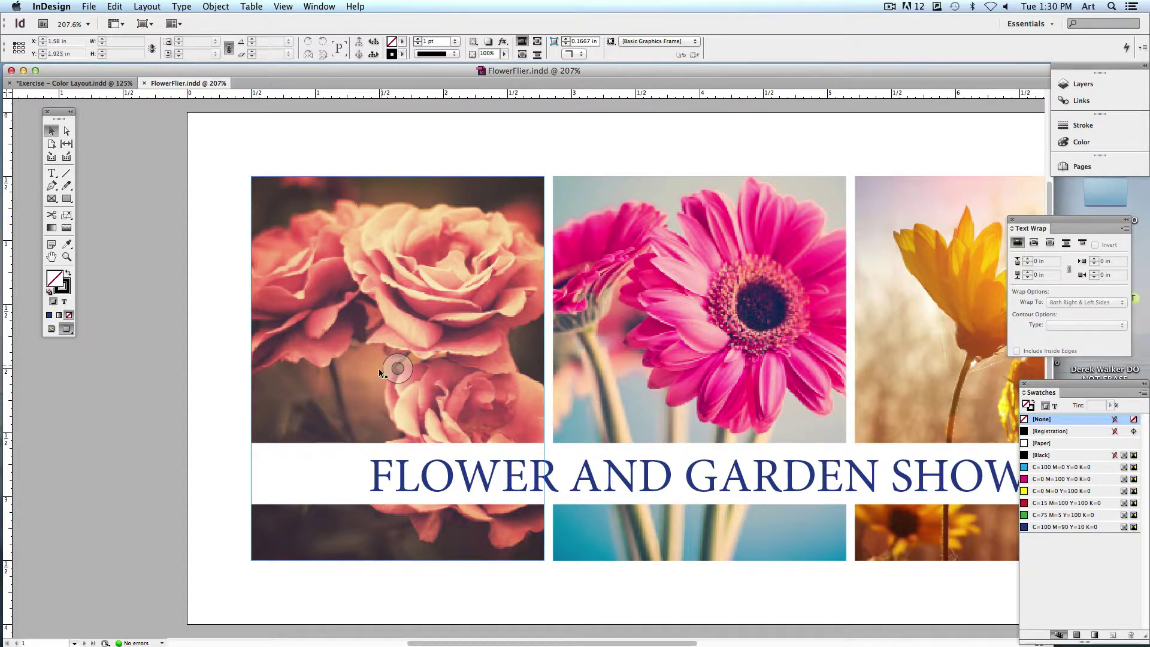
- Open the flier's rose image, Flower1.jpg, for editing in Adobe Photoshop CS6
click(398, 369)
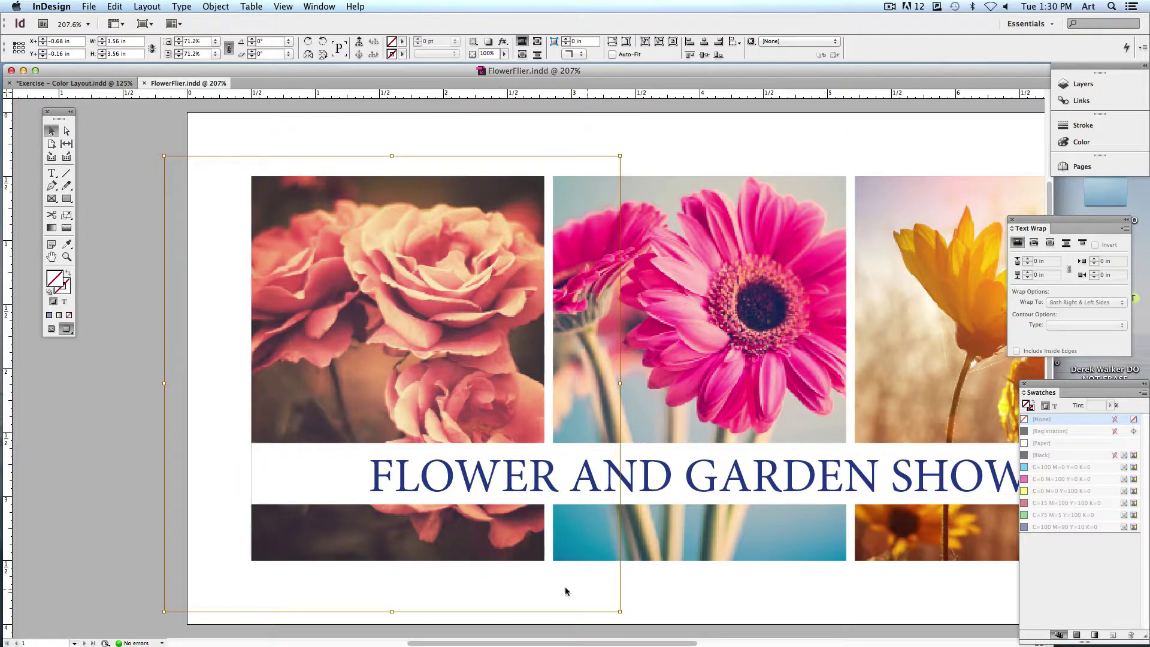
right_click(398, 339)
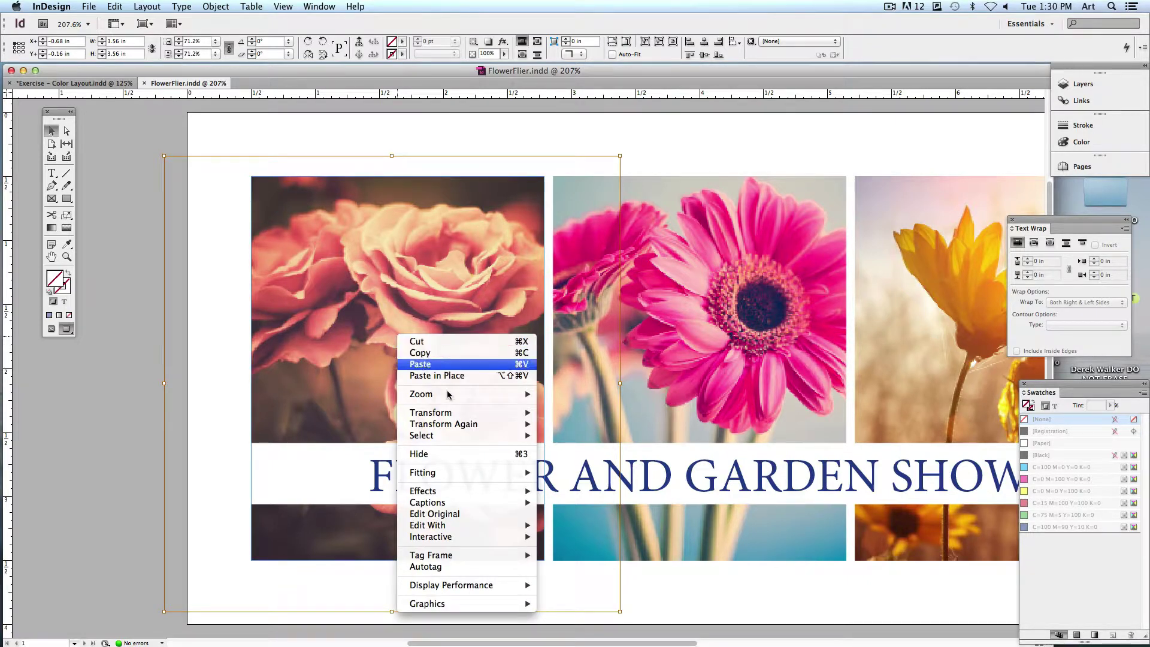
mouse_move(423, 527)
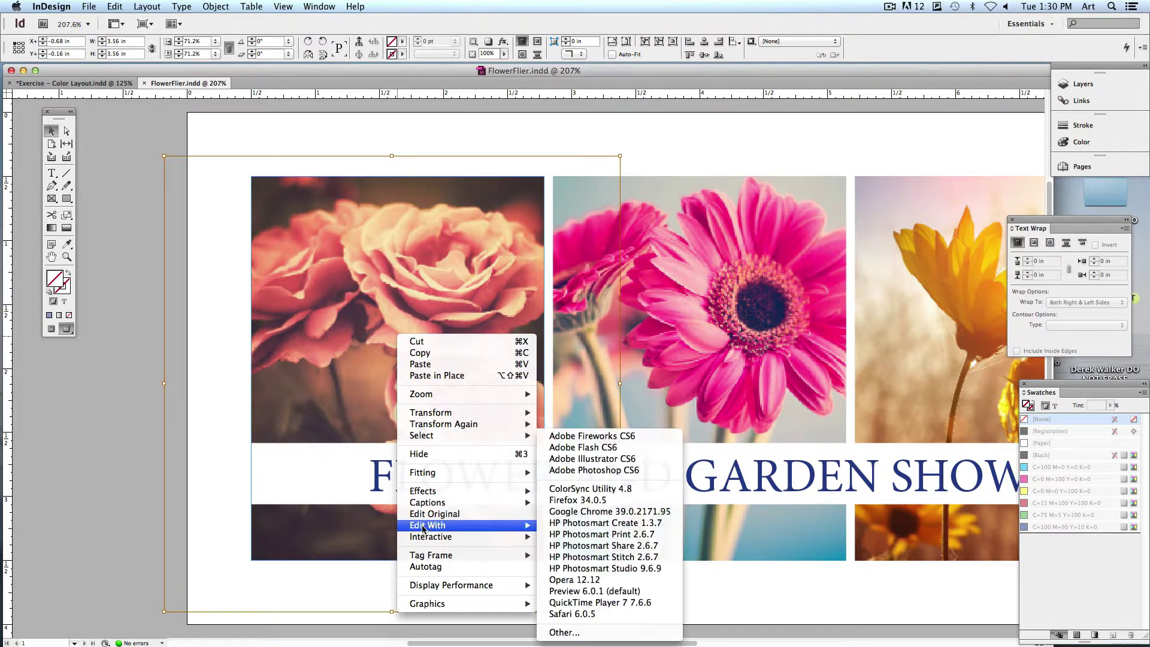
click(574, 471)
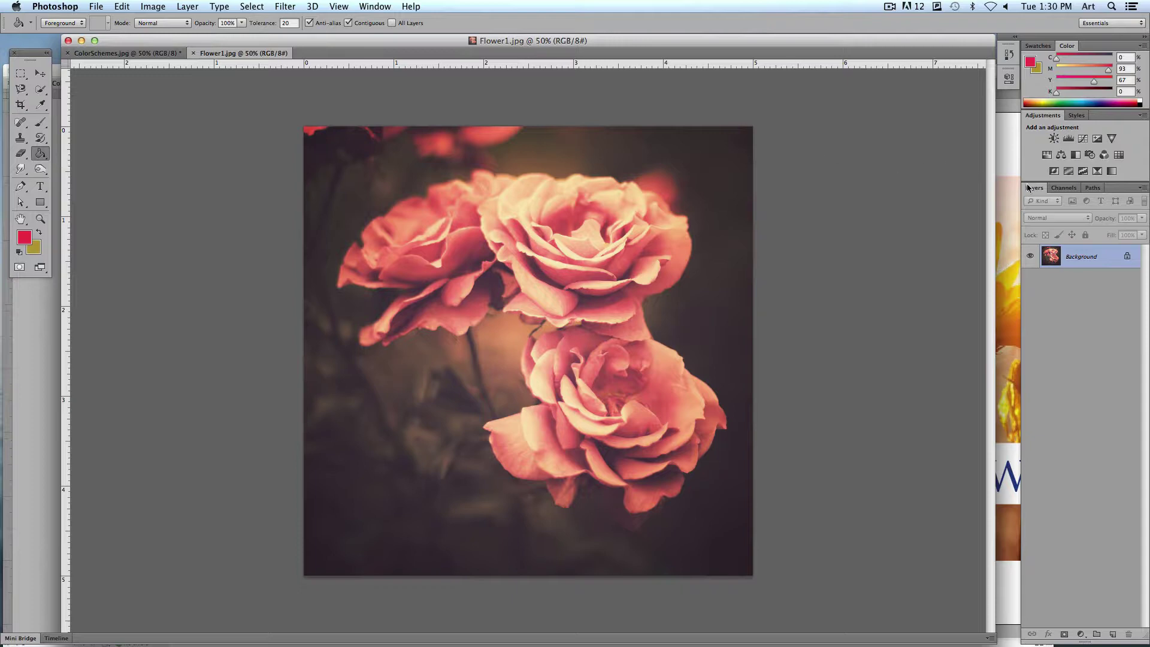
- Undock the layer and adjustment controls and float them beside the rose image, with the adjustments above the layers
drag(1037, 191, 800, 254)
drag(893, 380, 900, 429)
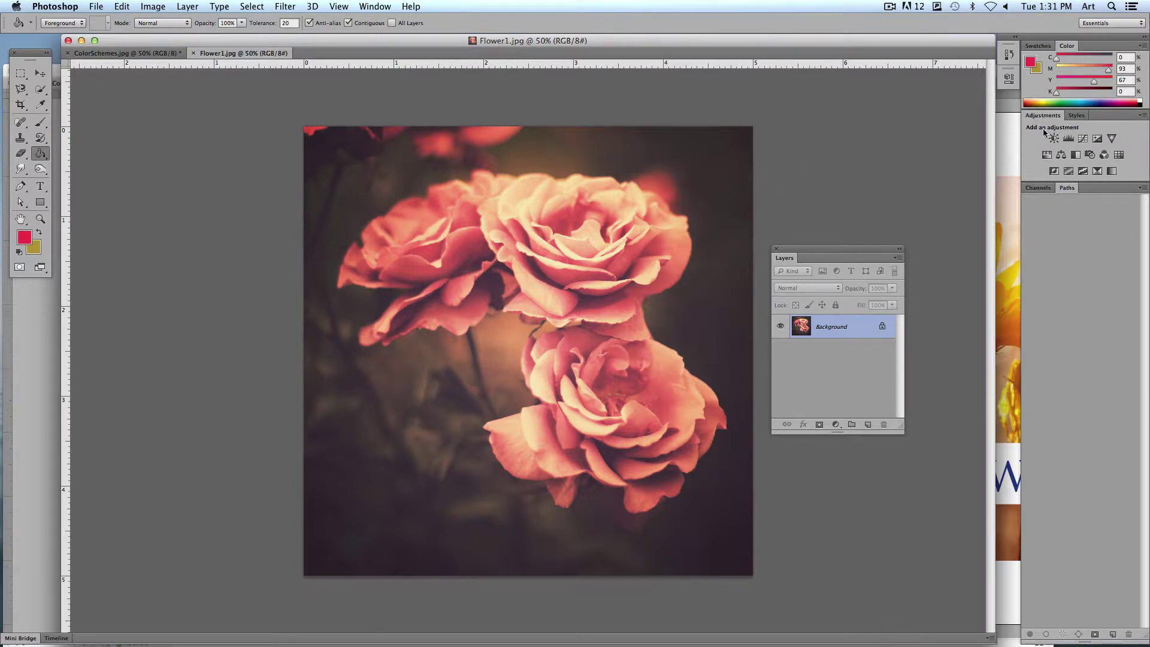
click(363, 6)
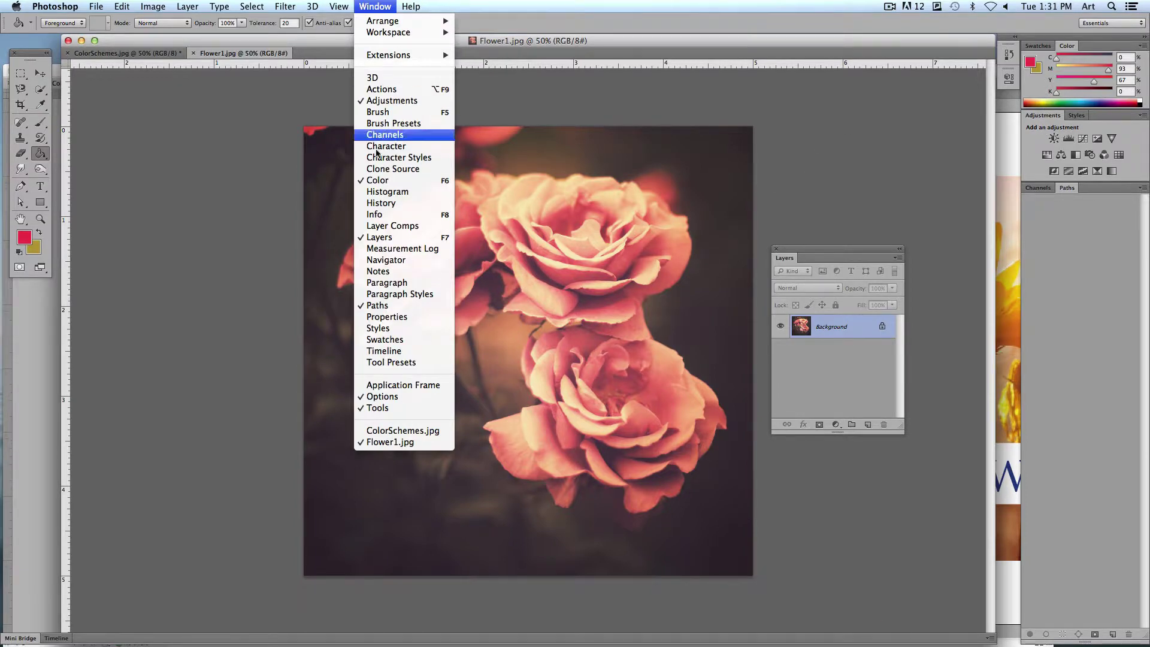
click(397, 102)
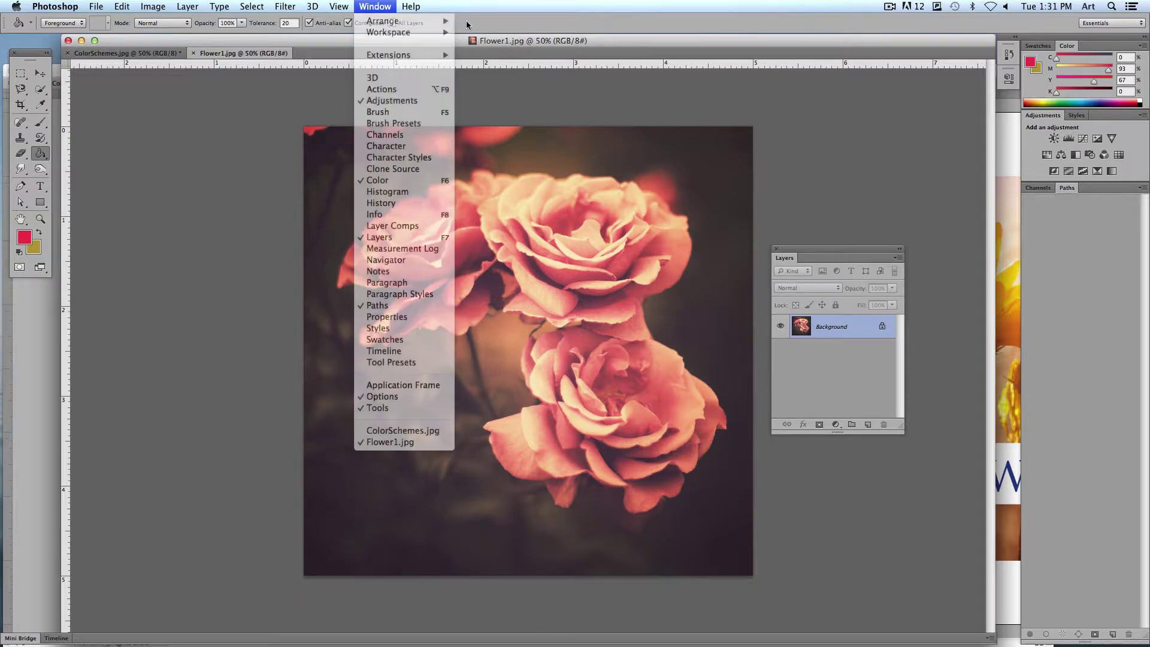
drag(1039, 120, 720, 204)
drag(881, 254, 868, 335)
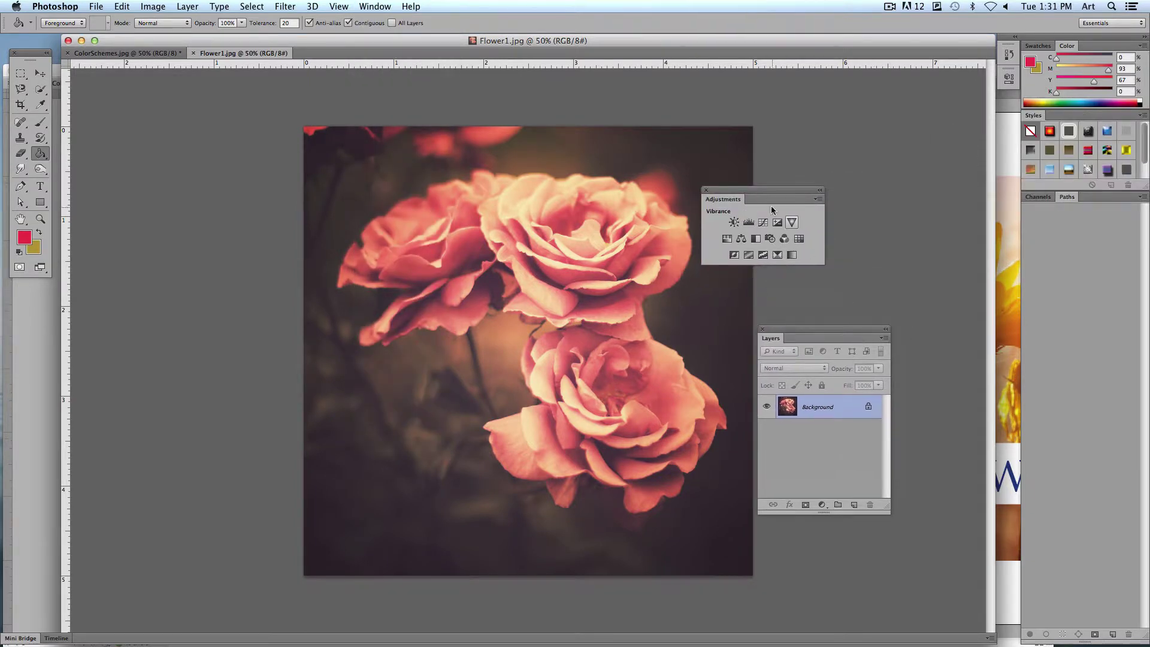
drag(776, 199, 839, 238)
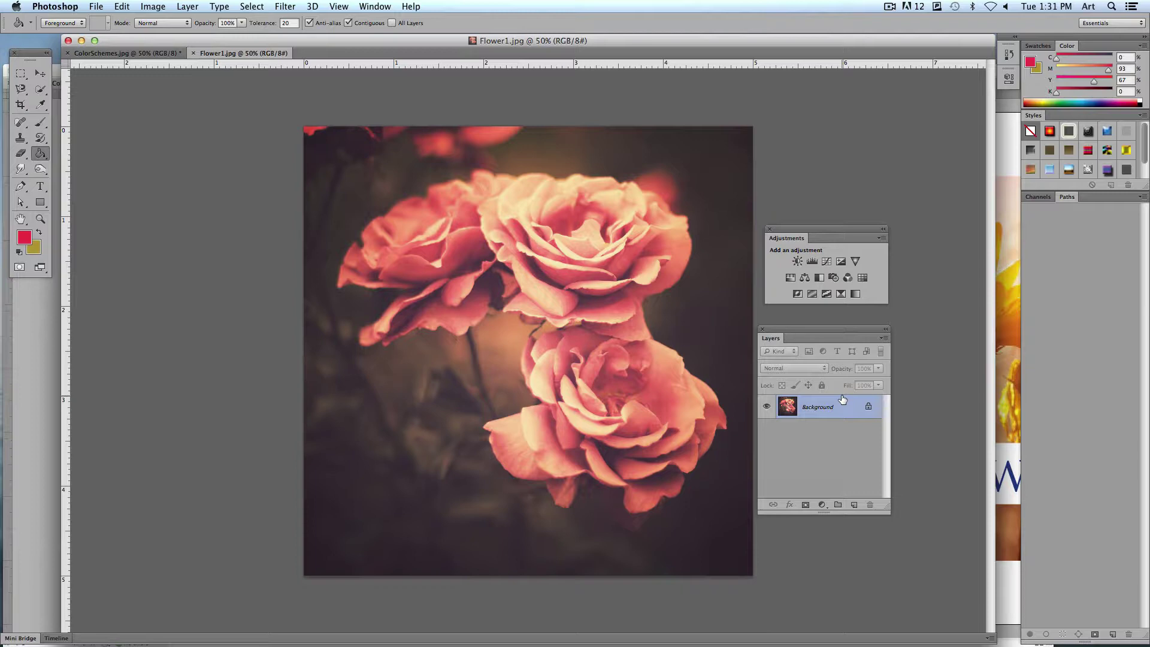
- Add a Gradient Map adjustment layer above the rose background and arrange its properties, the adjustments and the layers without overlap
click(856, 293)
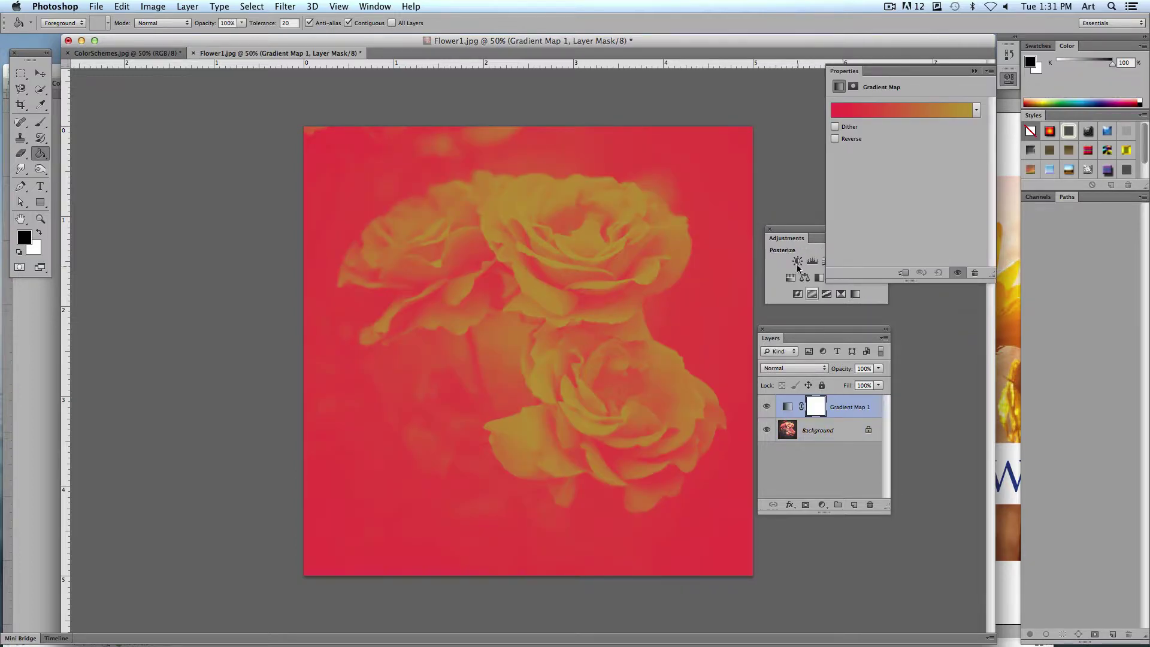
mouse_move(795, 235)
mouse_down()
mouse_move(809, 273)
mouse_move(754, 246)
mouse_move(789, 246)
mouse_up()
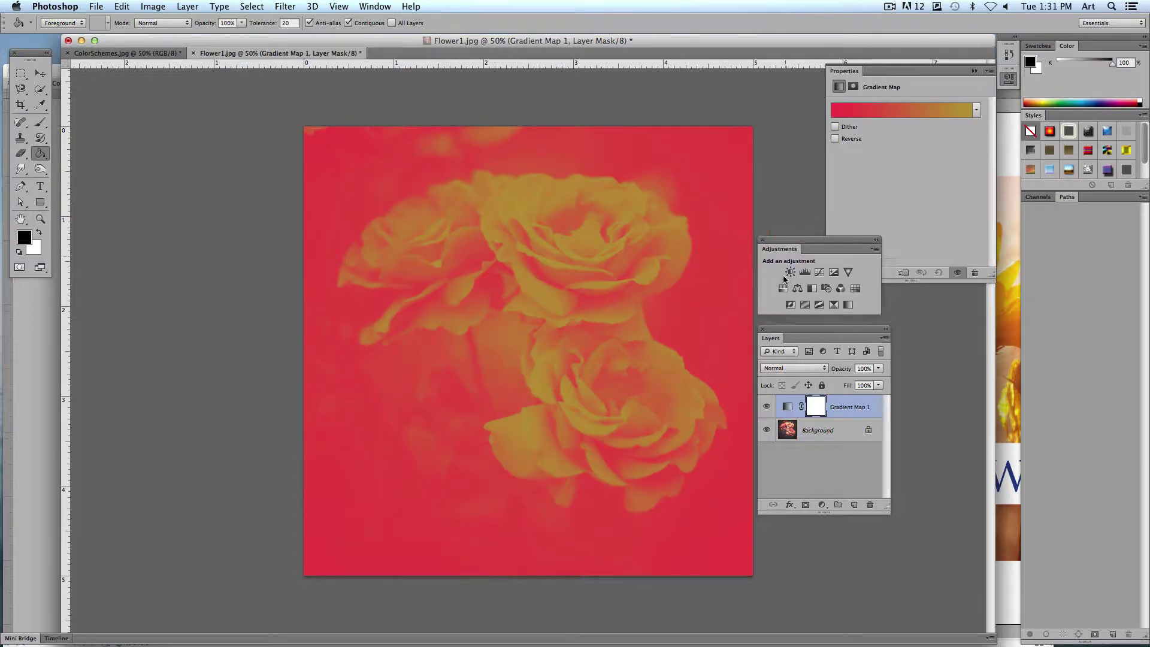
drag(788, 329, 811, 364)
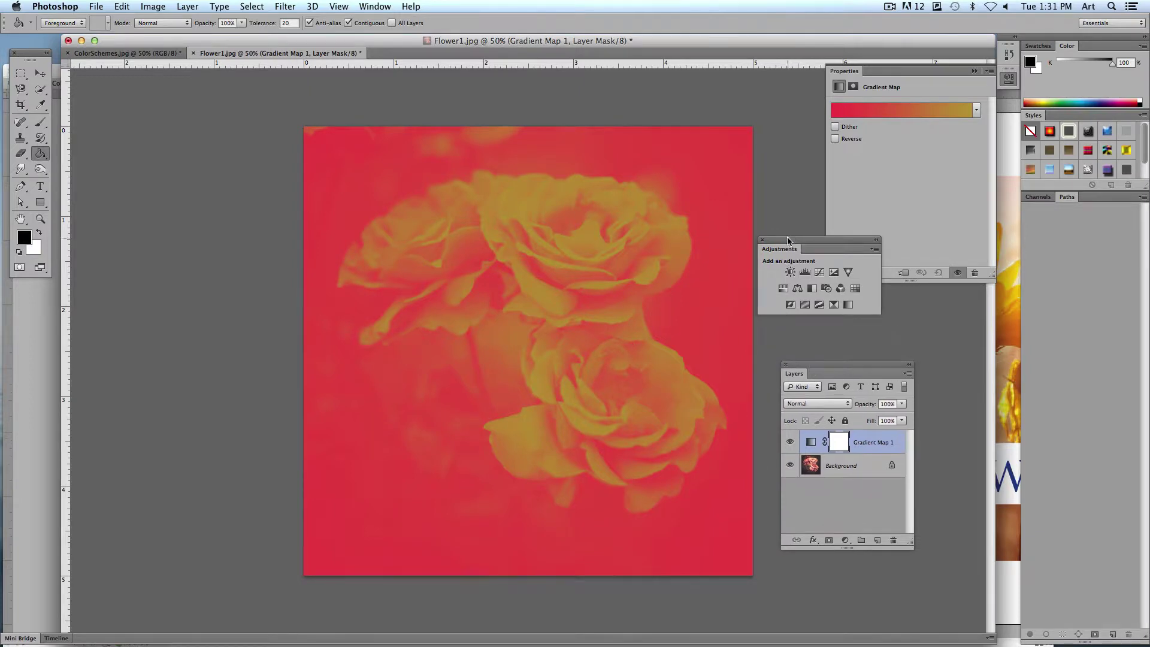
drag(790, 240, 810, 272)
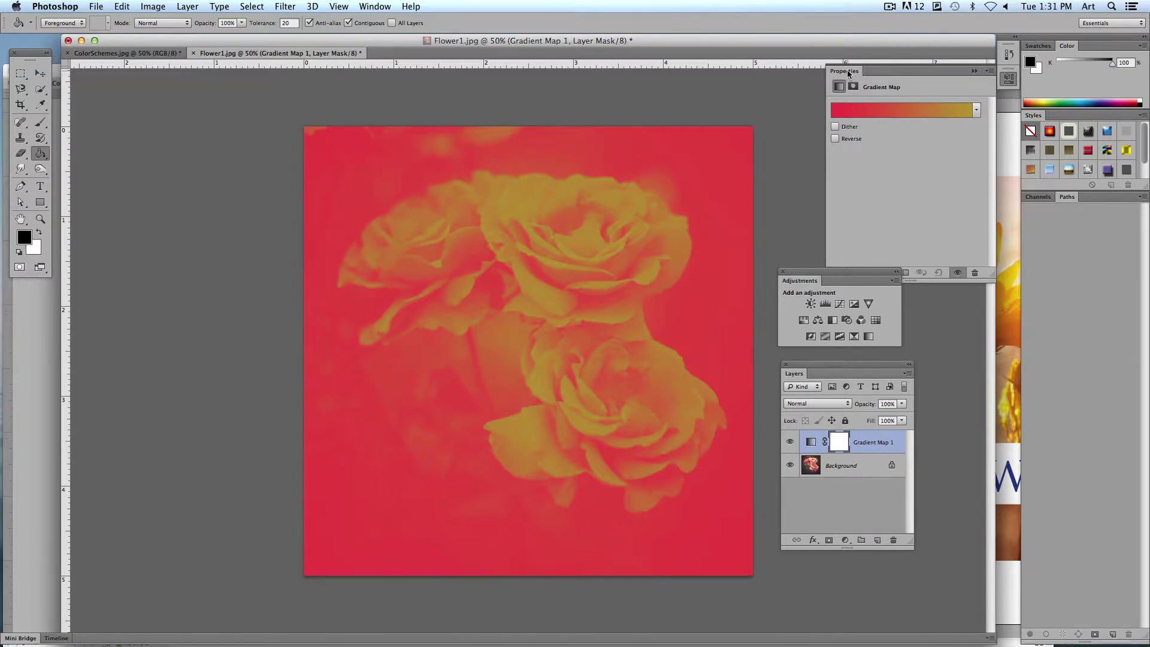
drag(850, 71, 801, 69)
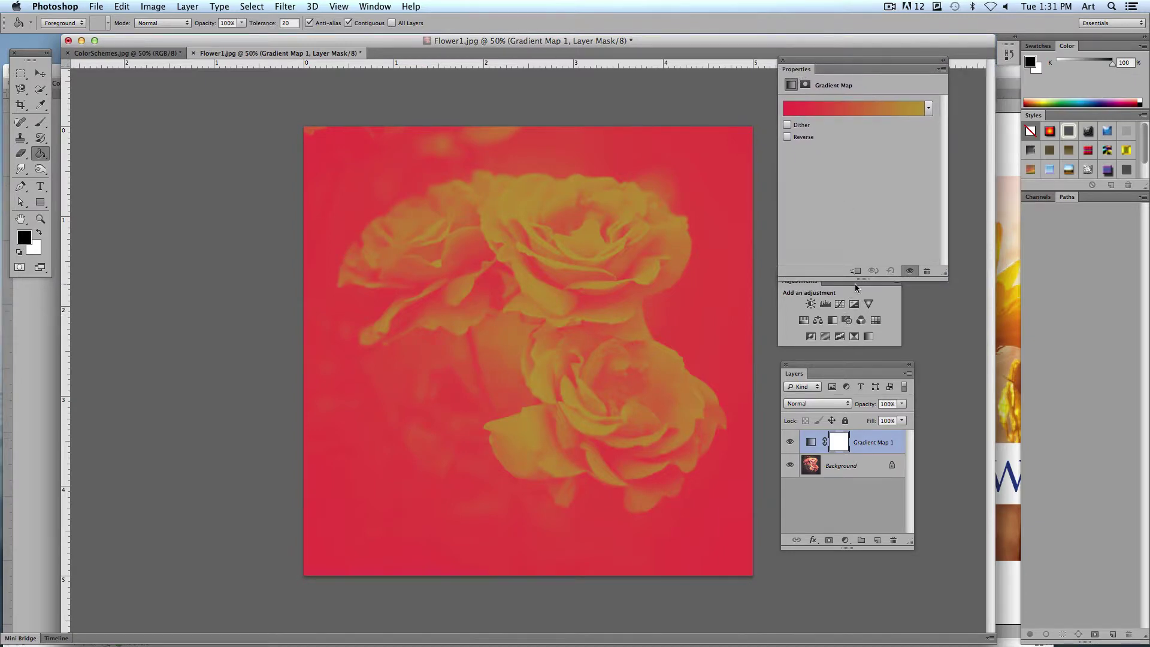
drag(854, 283, 862, 288)
drag(849, 368, 856, 378)
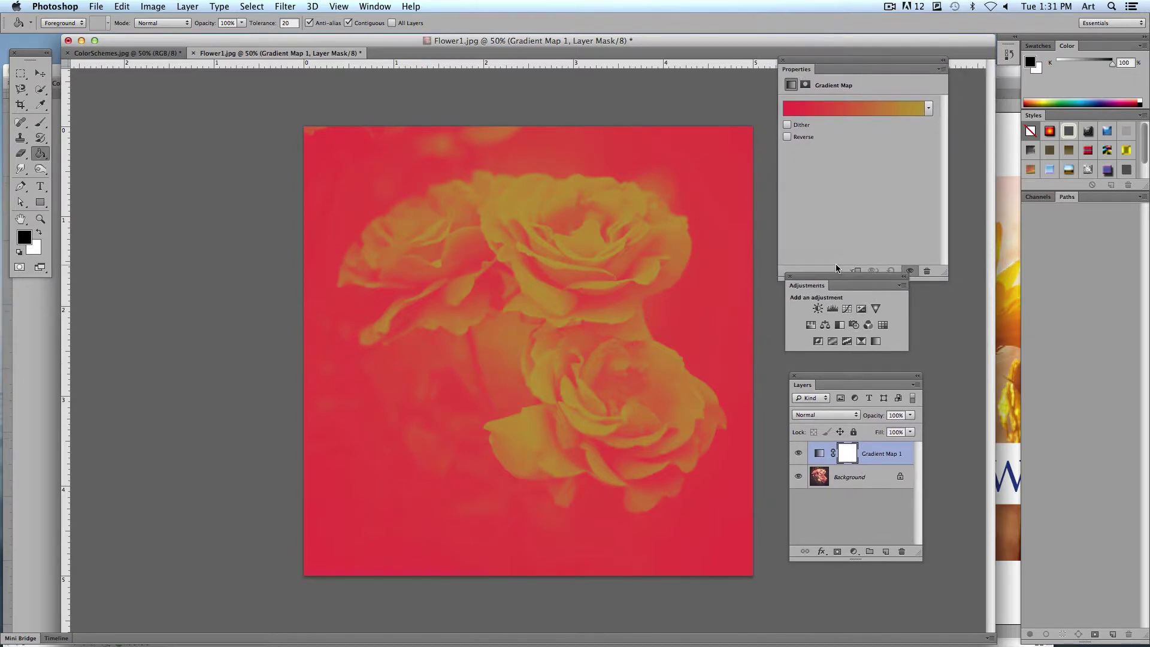
drag(836, 266, 839, 276)
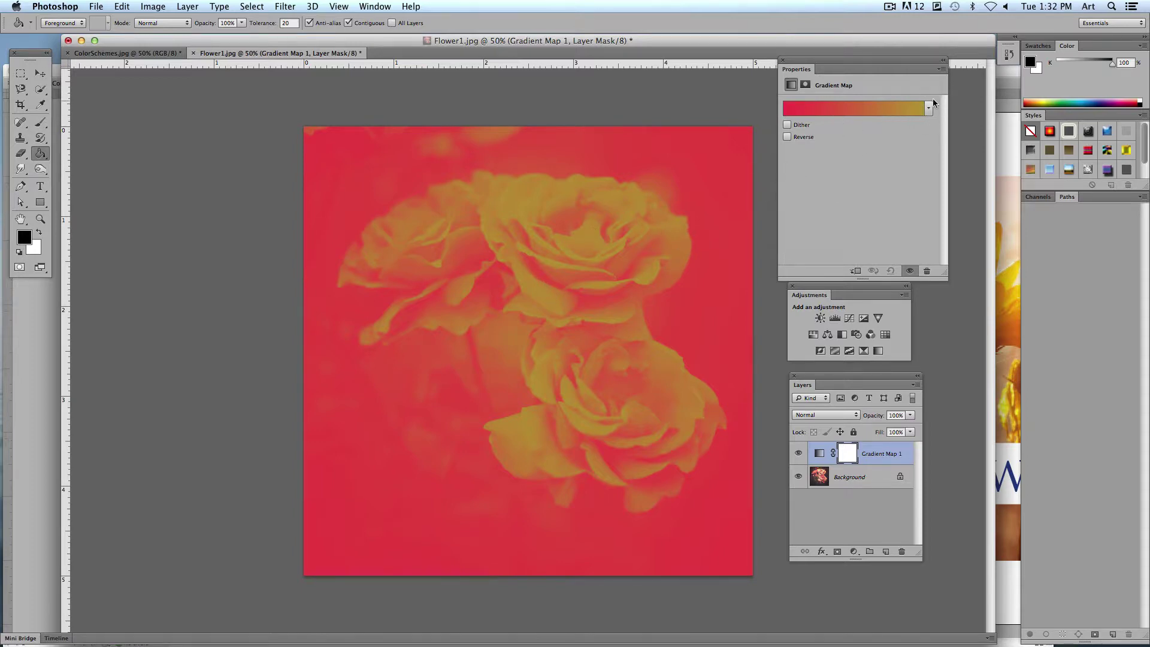
- Toggle the Gradient Map layer's visibility to compare the recolored roses with the original photo
click(799, 454)
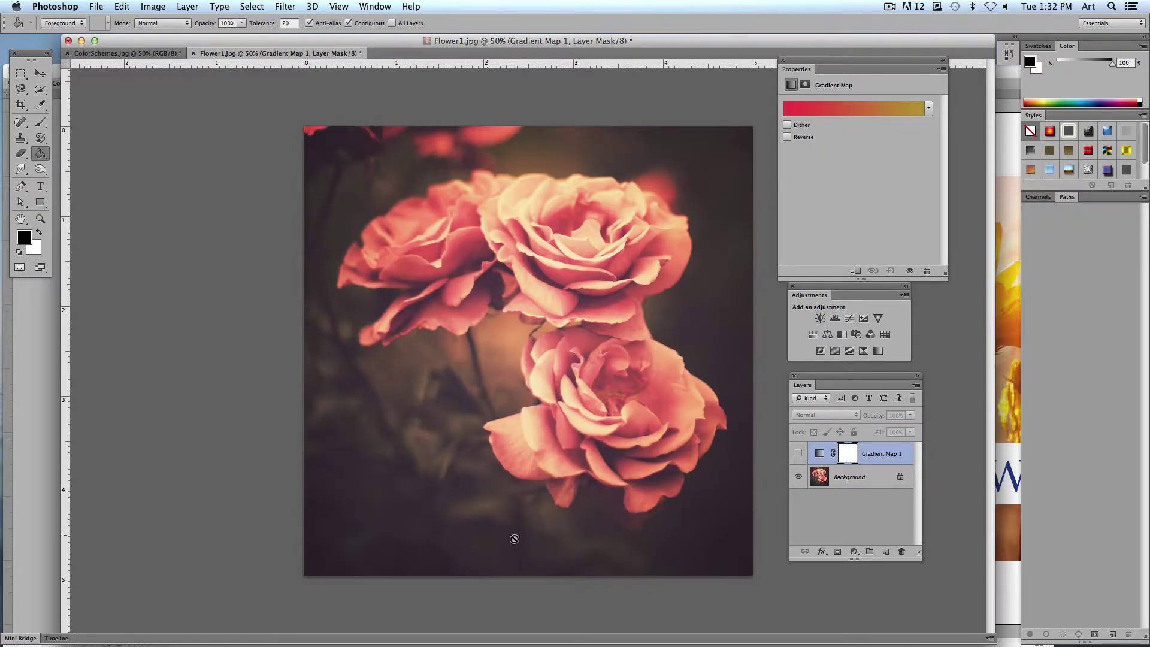
click(799, 455)
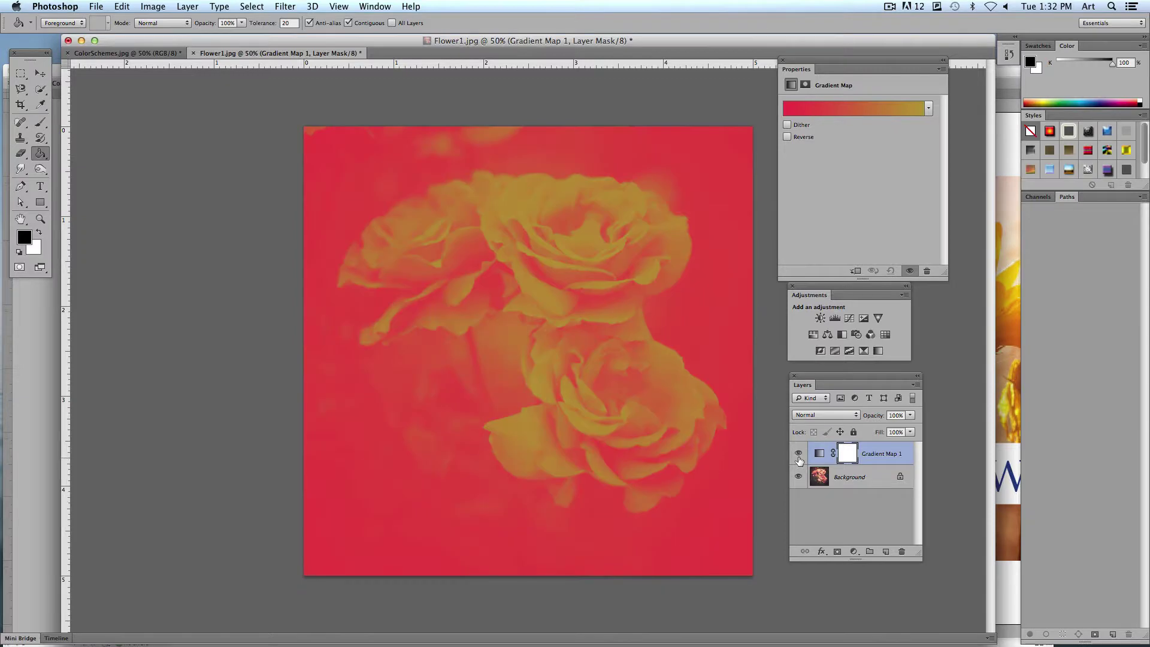
click(798, 455)
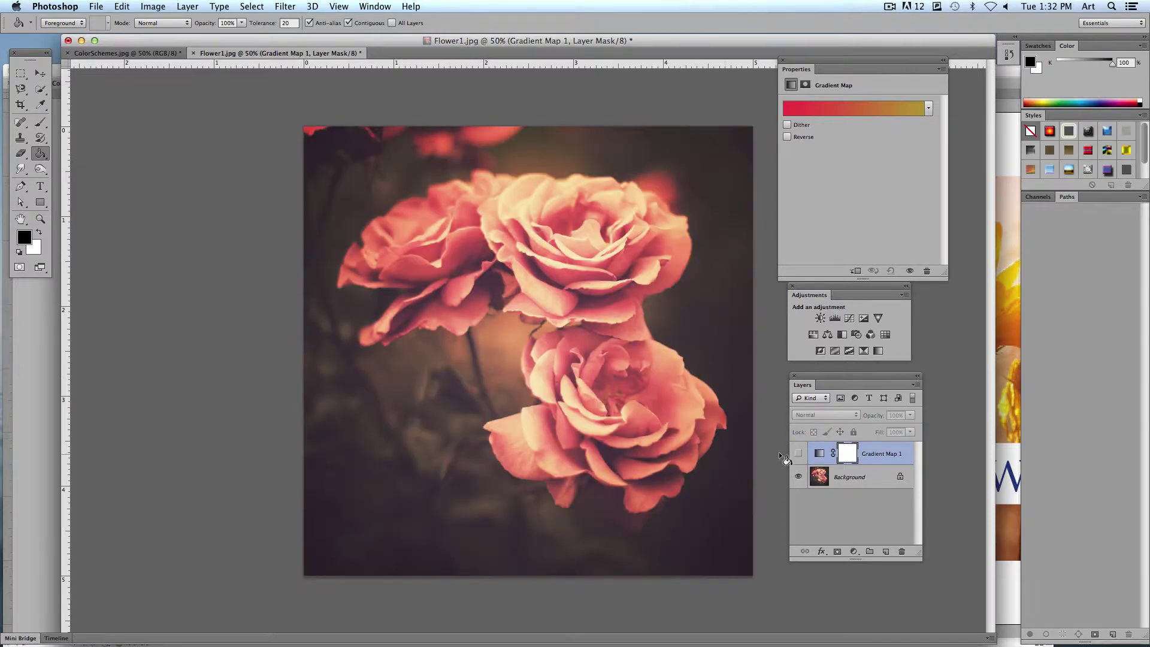
click(798, 454)
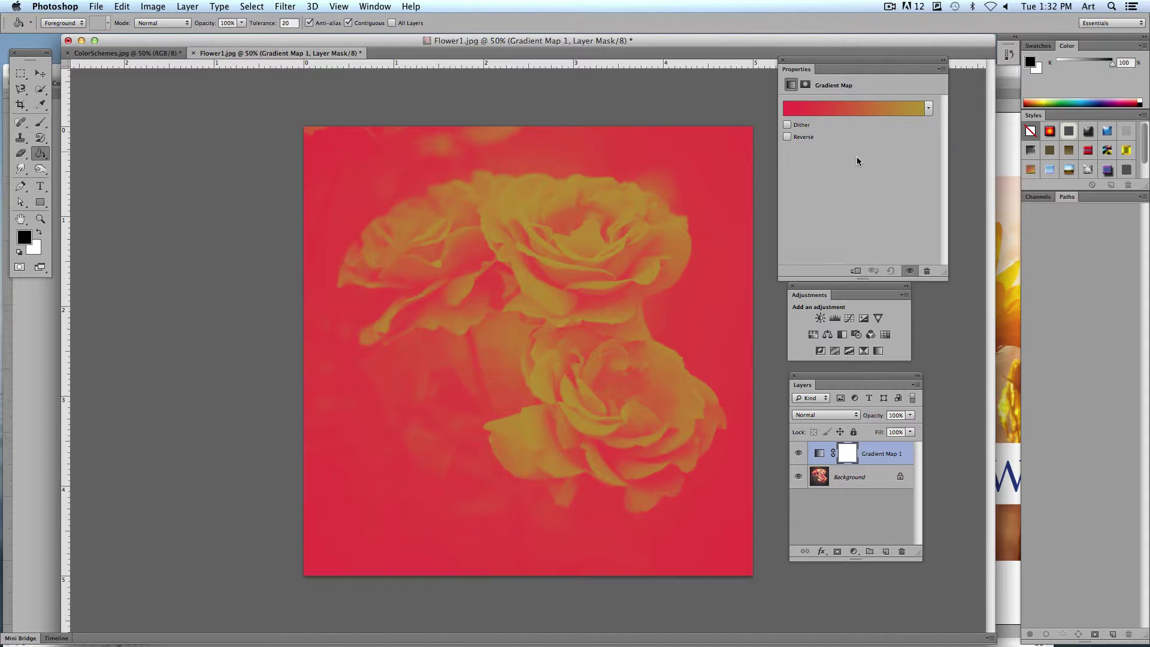
- Edit the gradient map's gradient and set its color stop at location 0% to dark blue 13187e
click(855, 109)
drag(839, 111, 775, 88)
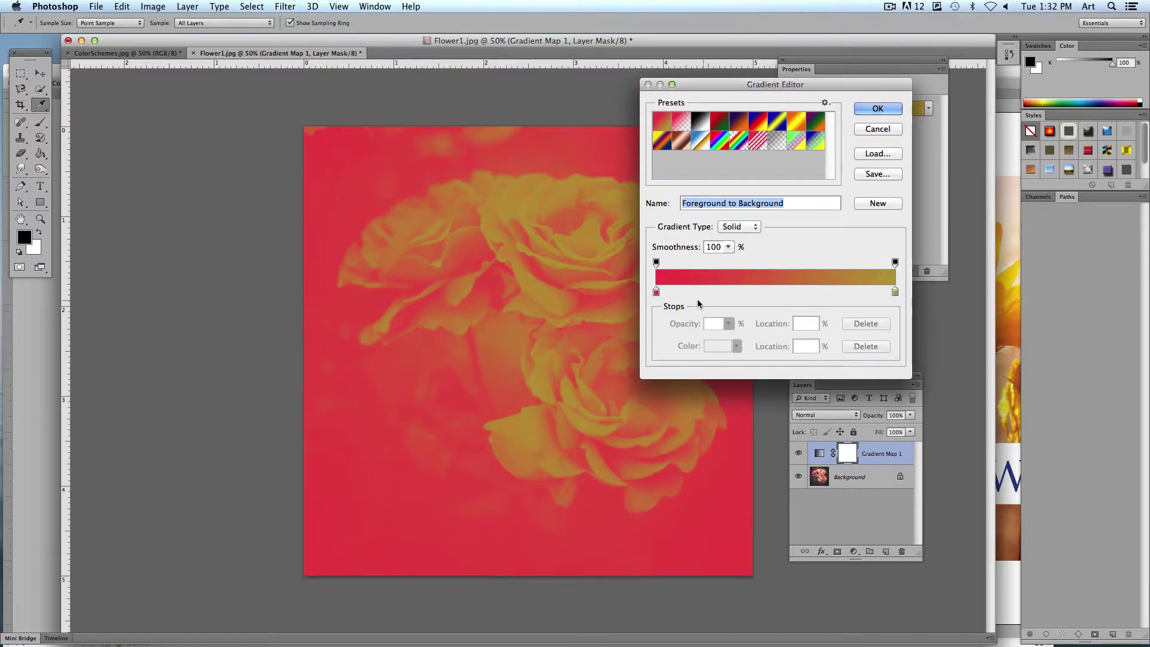
double_click(656, 292)
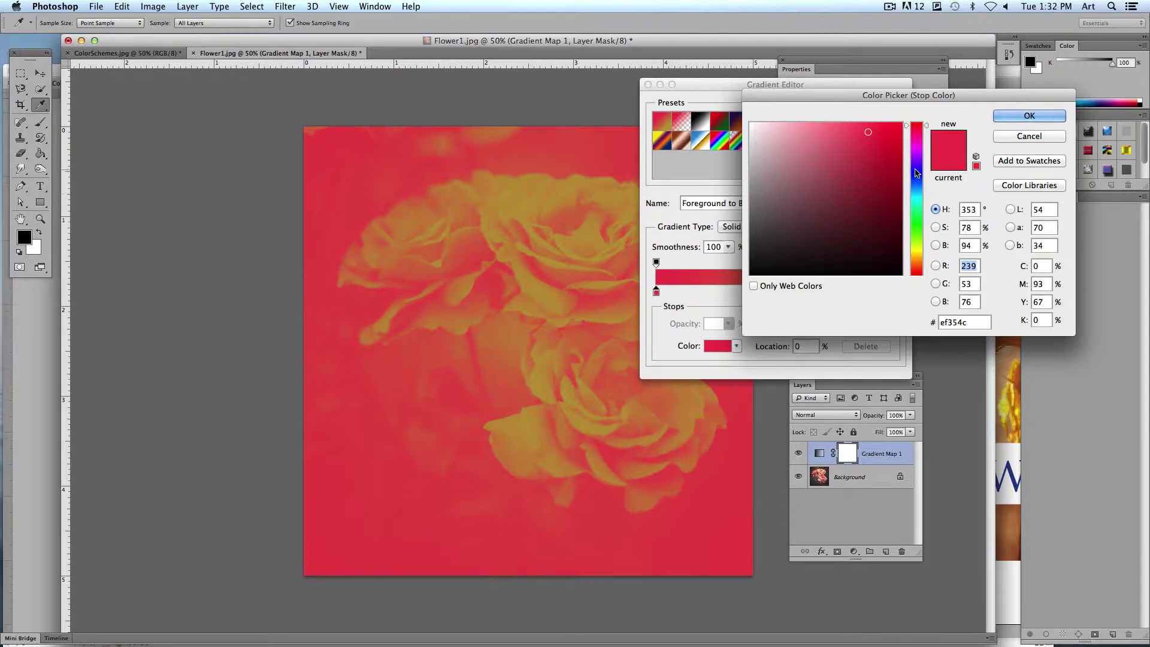
click(916, 173)
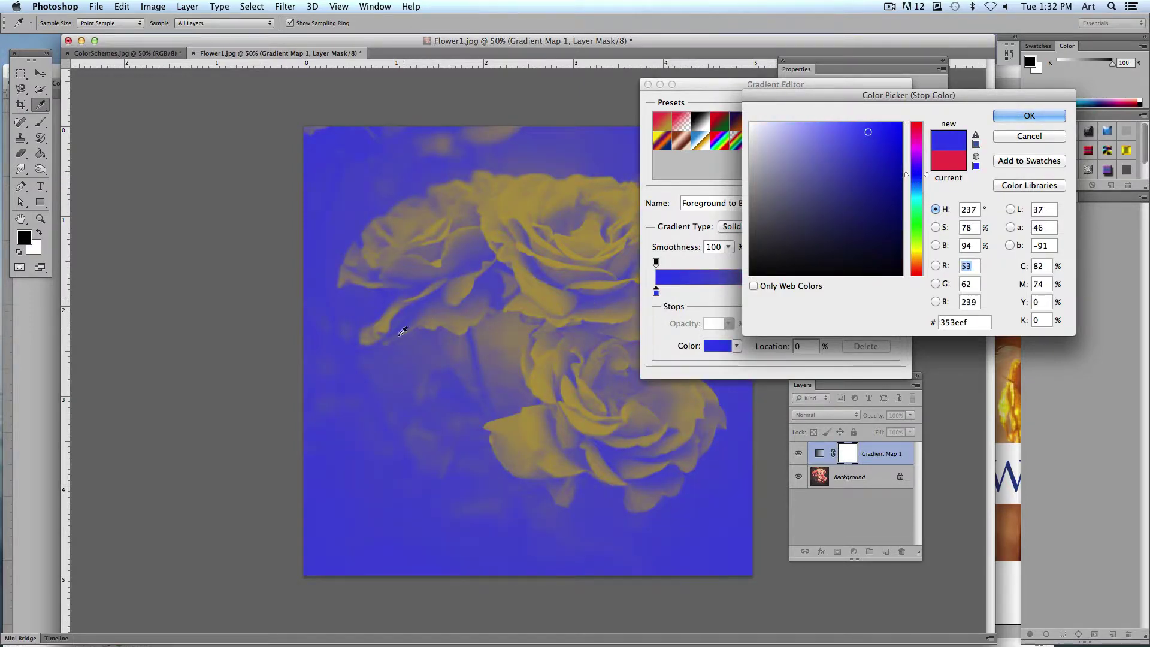
drag(883, 177, 880, 199)
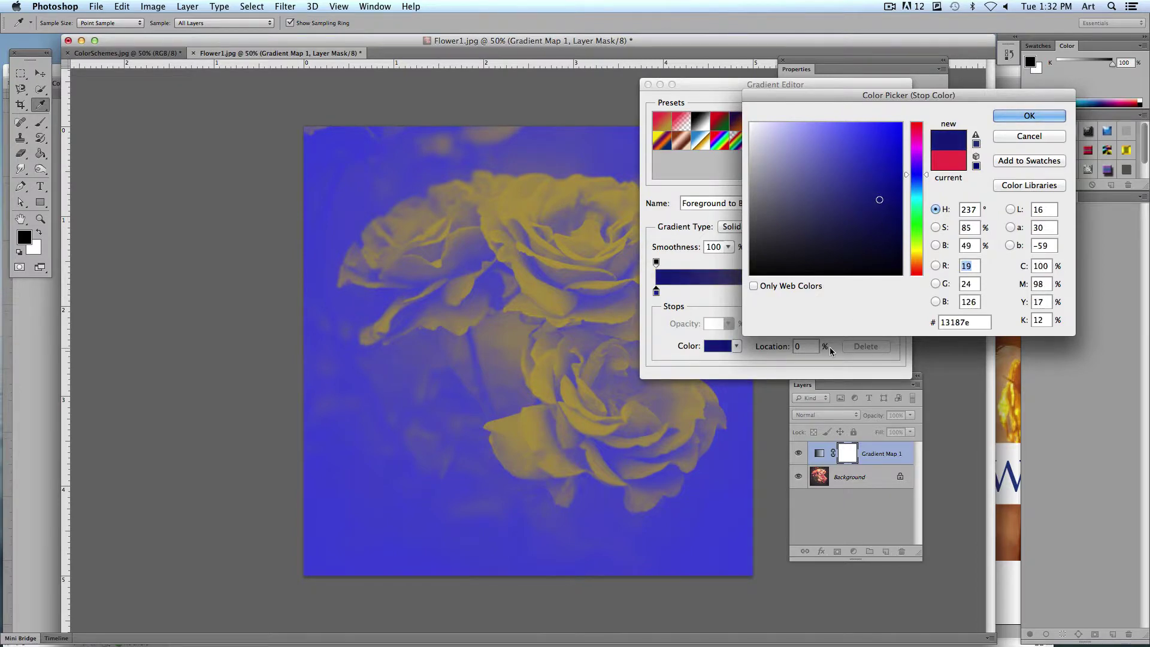
click(1002, 120)
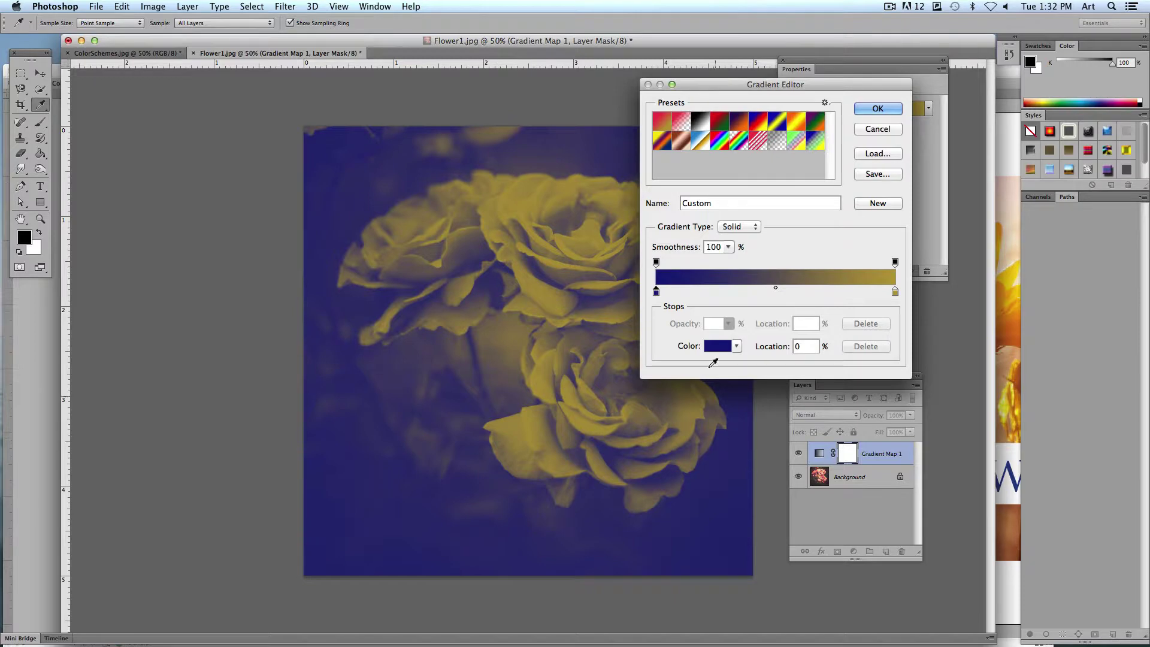
- Try cyan and teal tones for the gradient's color stop at location 100%, settling on a light blue
drag(814, 84, 849, 86)
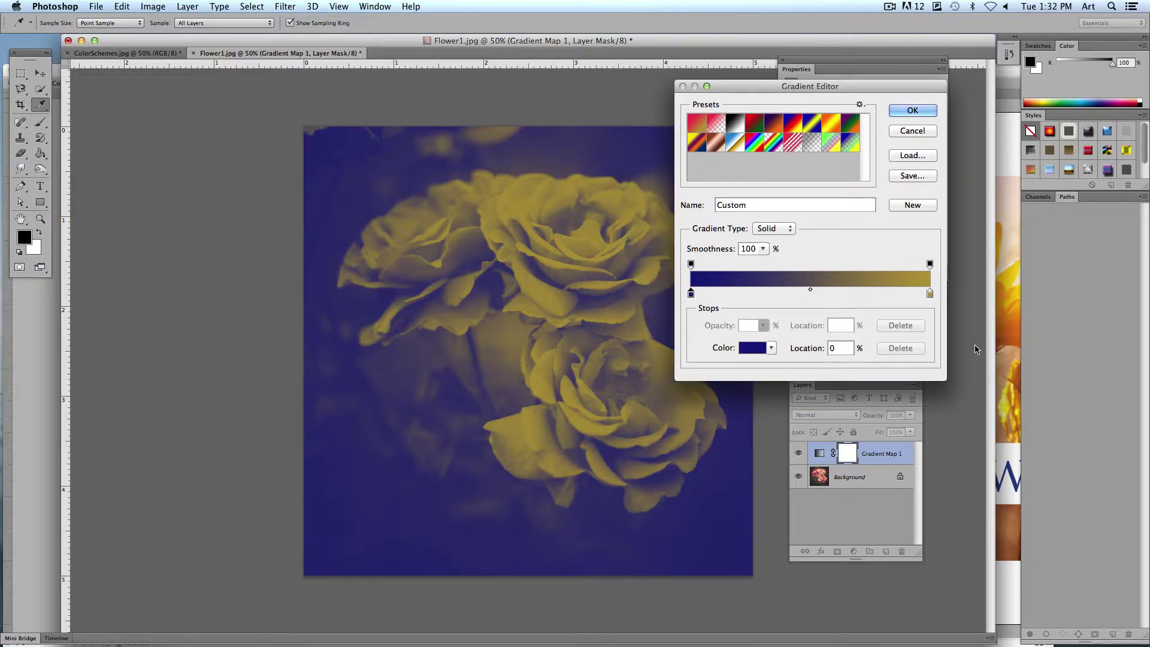
double_click(930, 292)
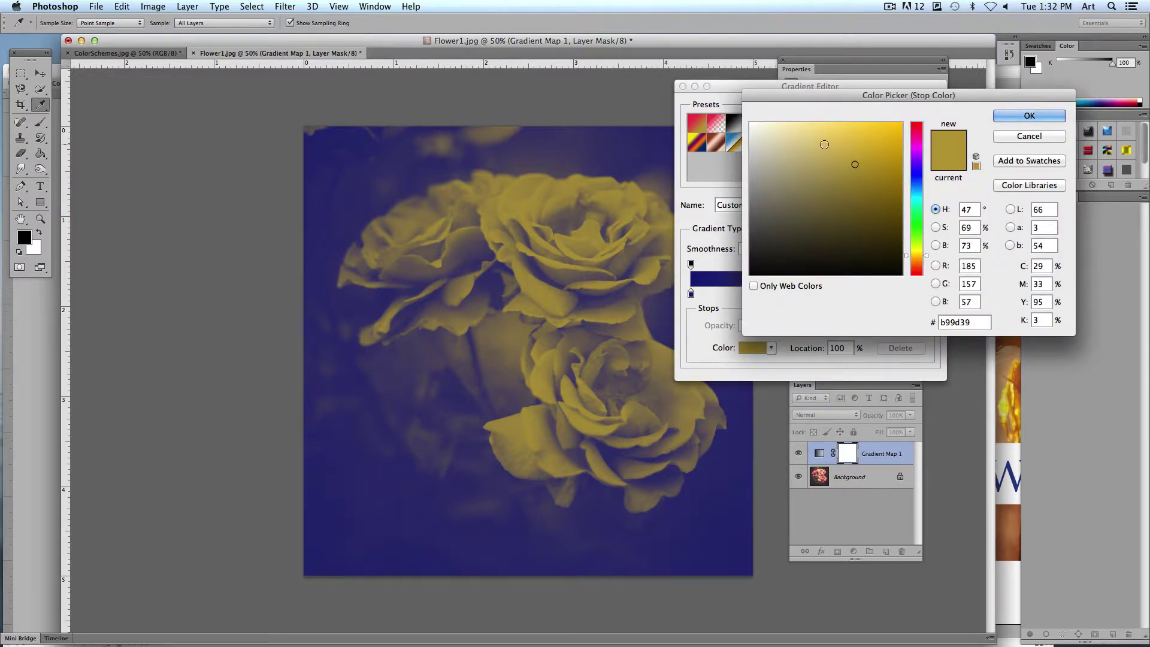
drag(824, 144, 799, 128)
click(916, 191)
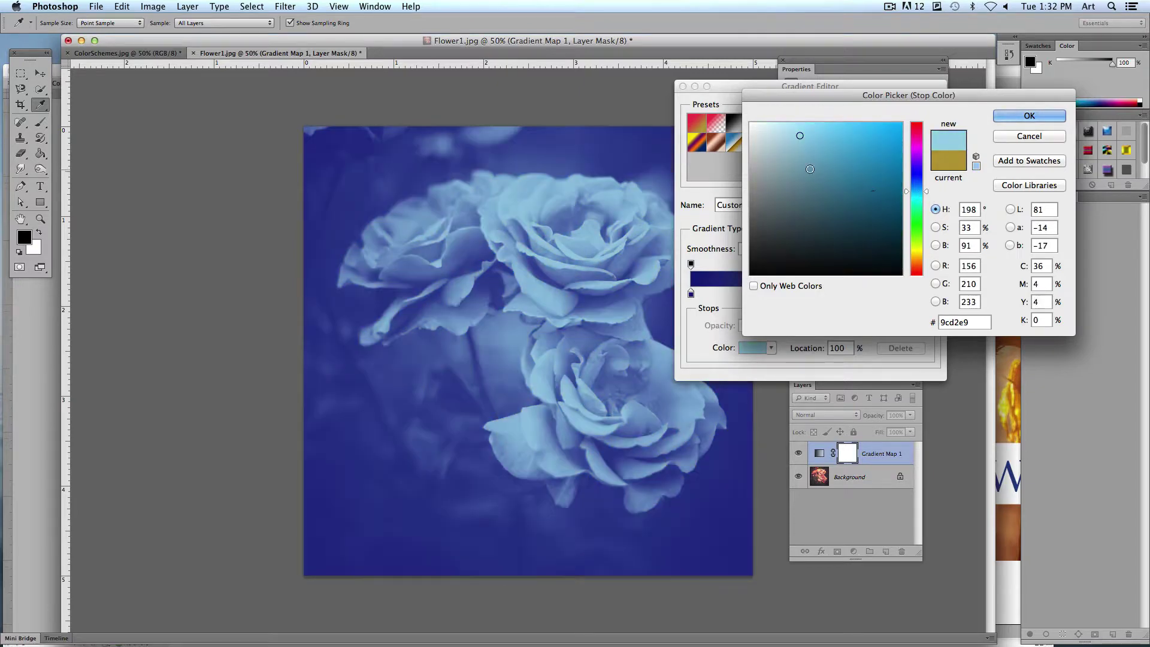
click(917, 199)
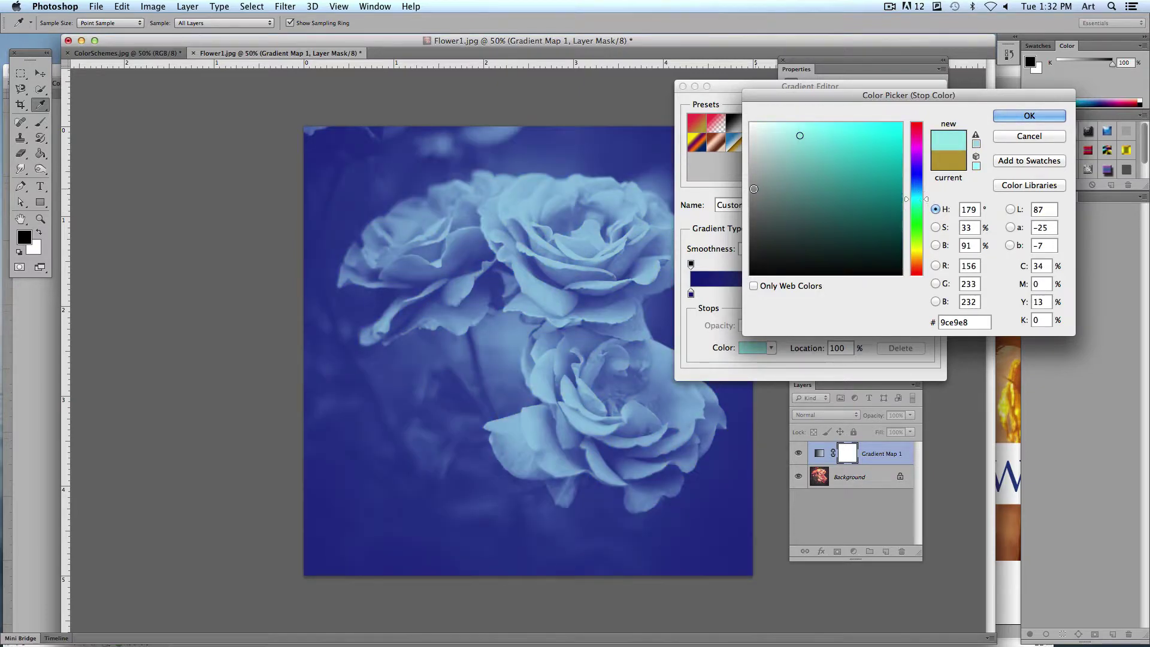
click(869, 142)
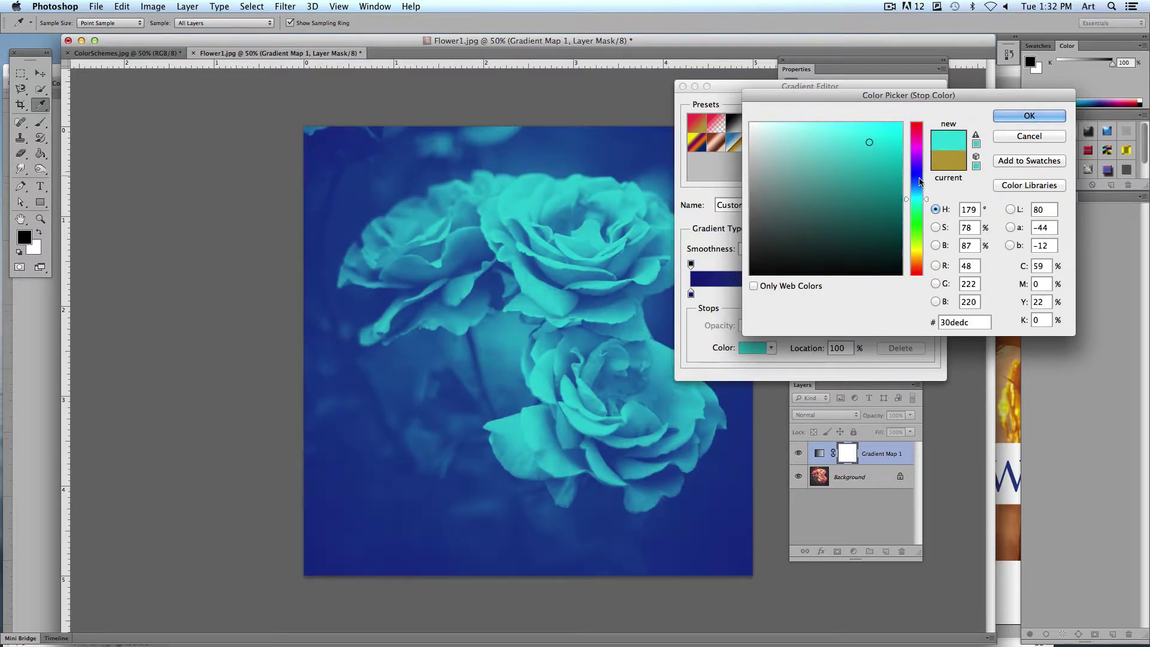
click(918, 187)
click(813, 132)
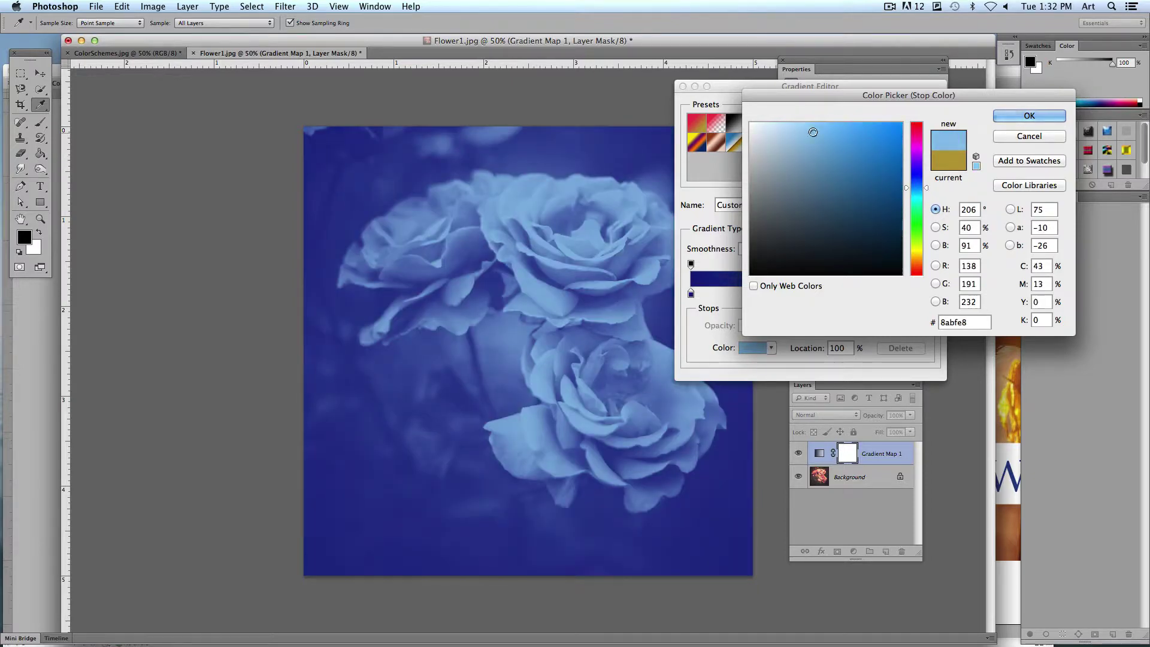
click(794, 126)
click(1022, 116)
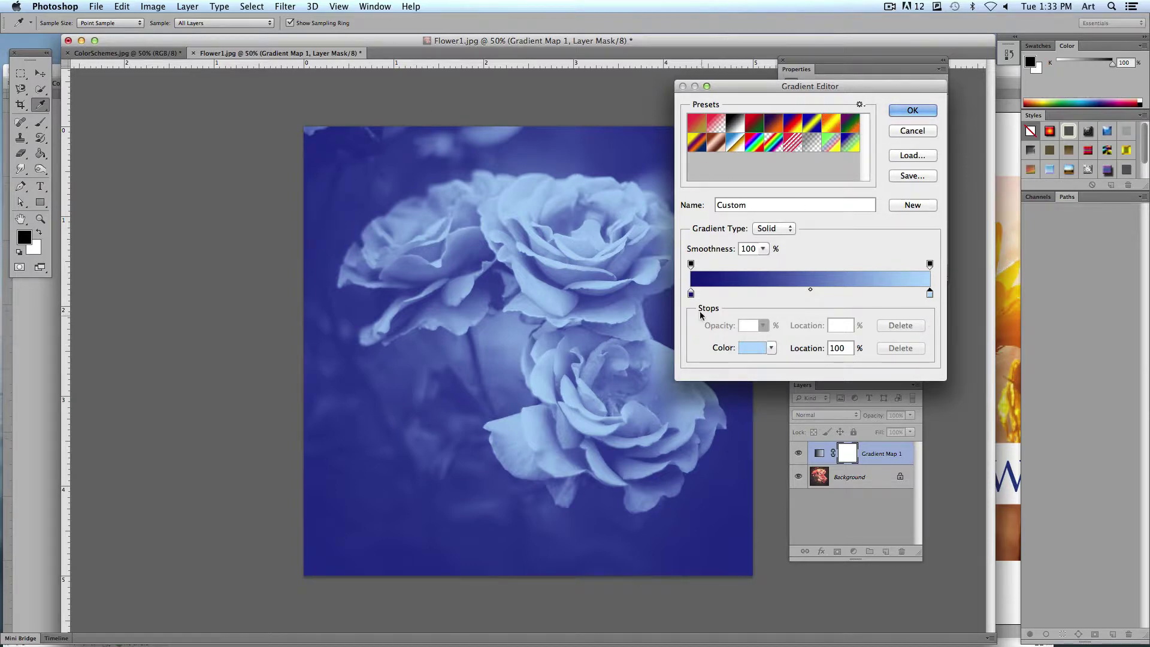
- Try swapping the gradient's dark and light color stops to reverse the roses' tones, and return them to 0% and 100%
drag(692, 294, 853, 294)
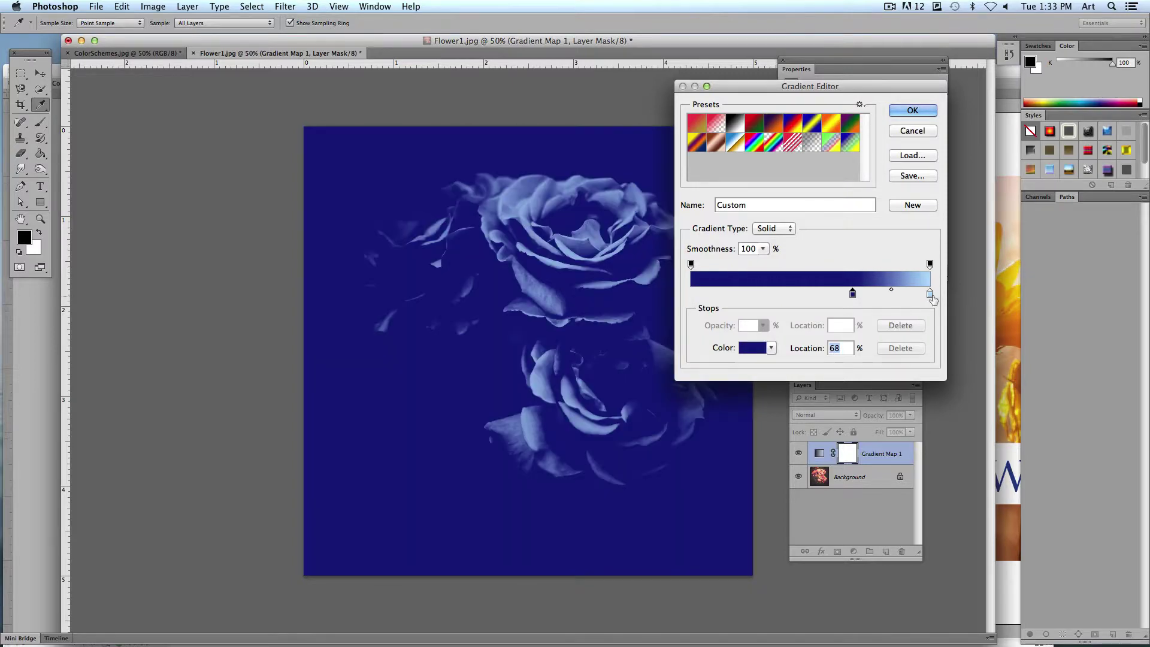
drag(930, 294, 710, 293)
drag(853, 294, 934, 296)
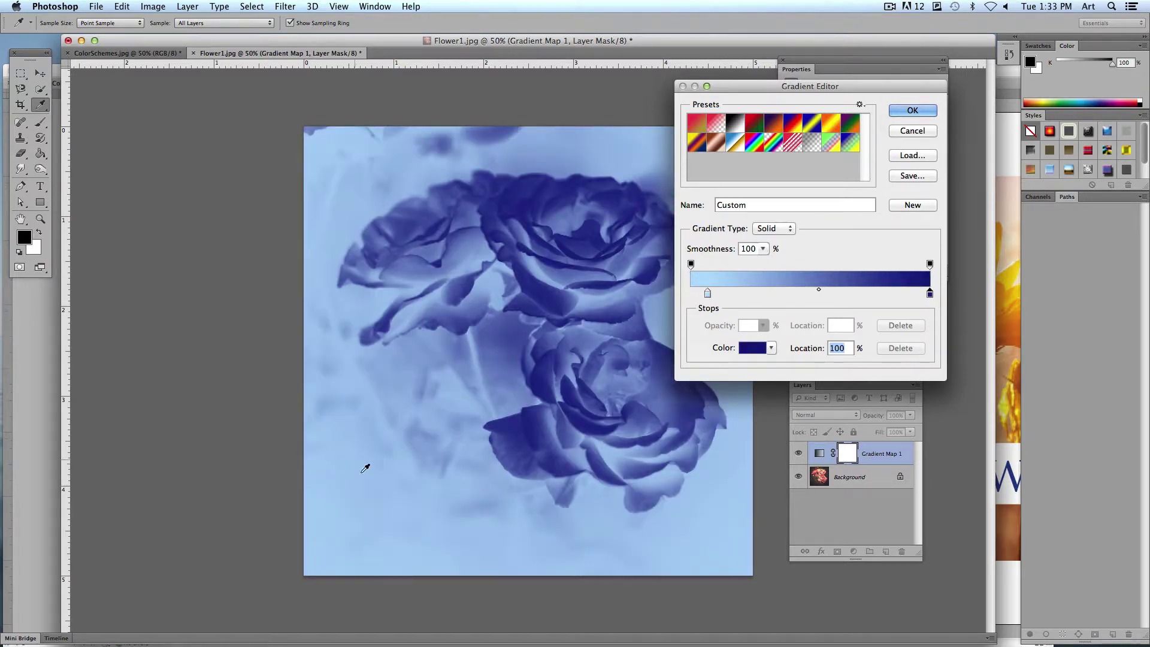
drag(930, 294, 965, 293)
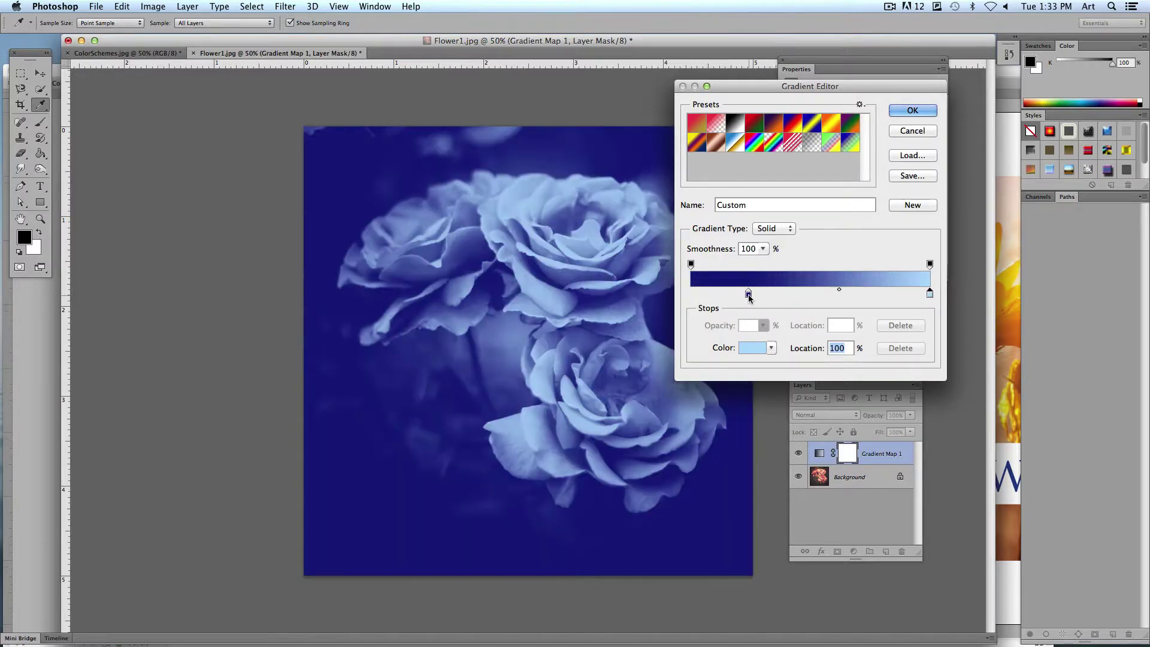
drag(749, 296, 692, 293)
- Add a color stop at location 51% of the gradient, try red tones for it, and settle on medium blue 486dd8
click(813, 295)
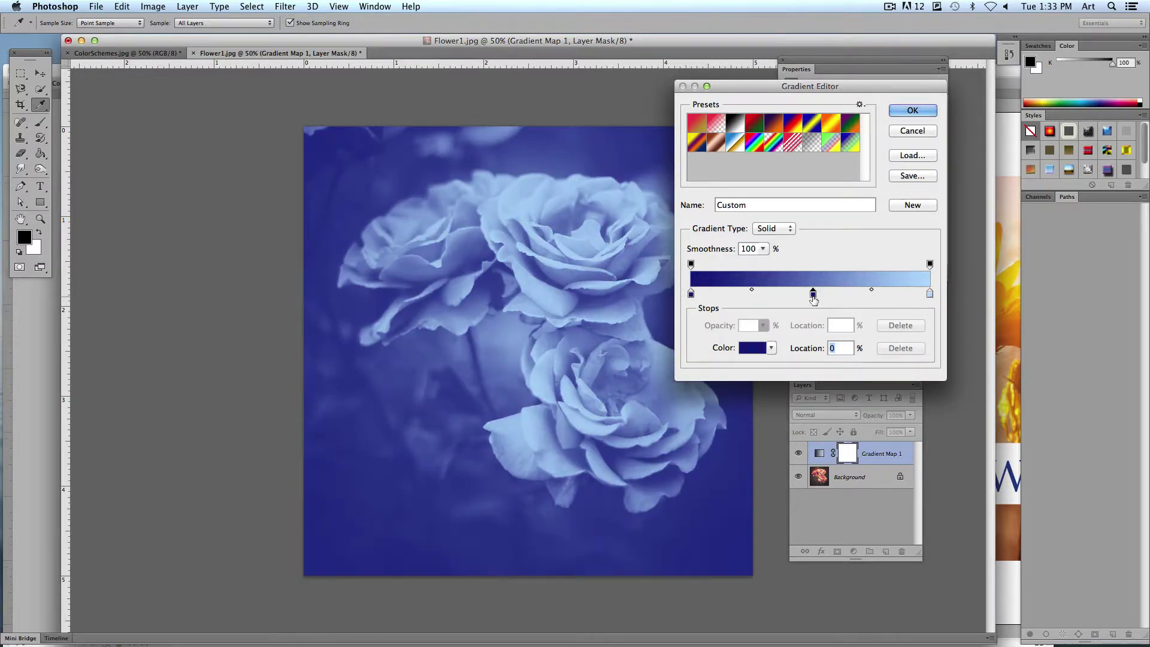
double_click(813, 293)
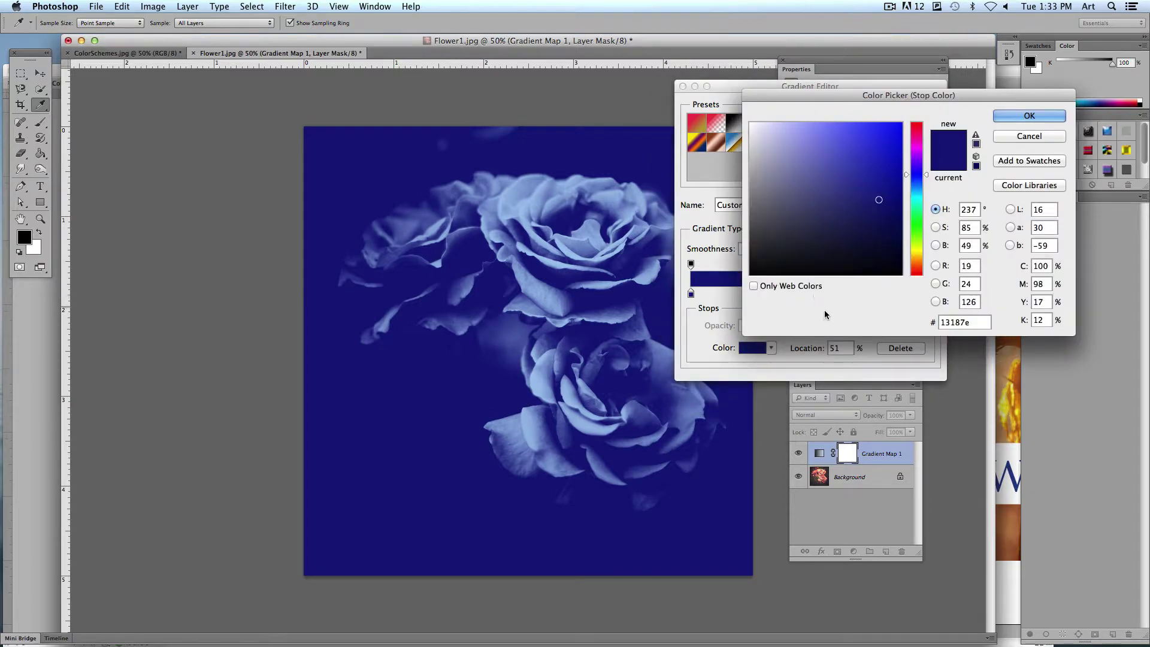
drag(916, 246, 916, 270)
click(872, 142)
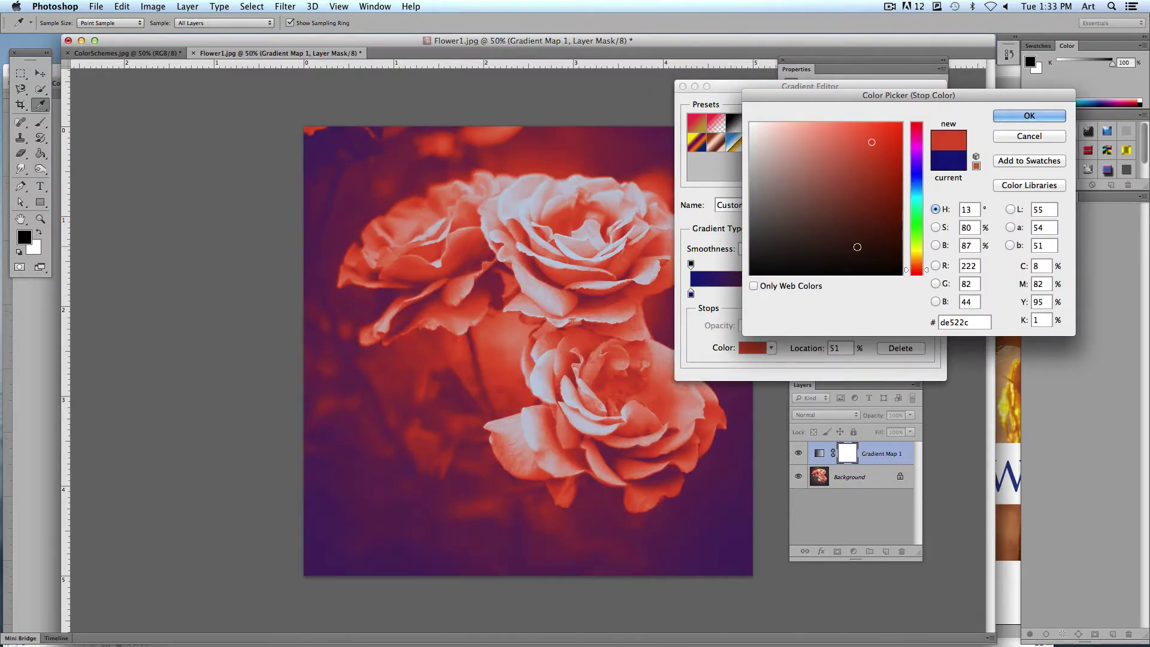
click(857, 247)
click(430, 277)
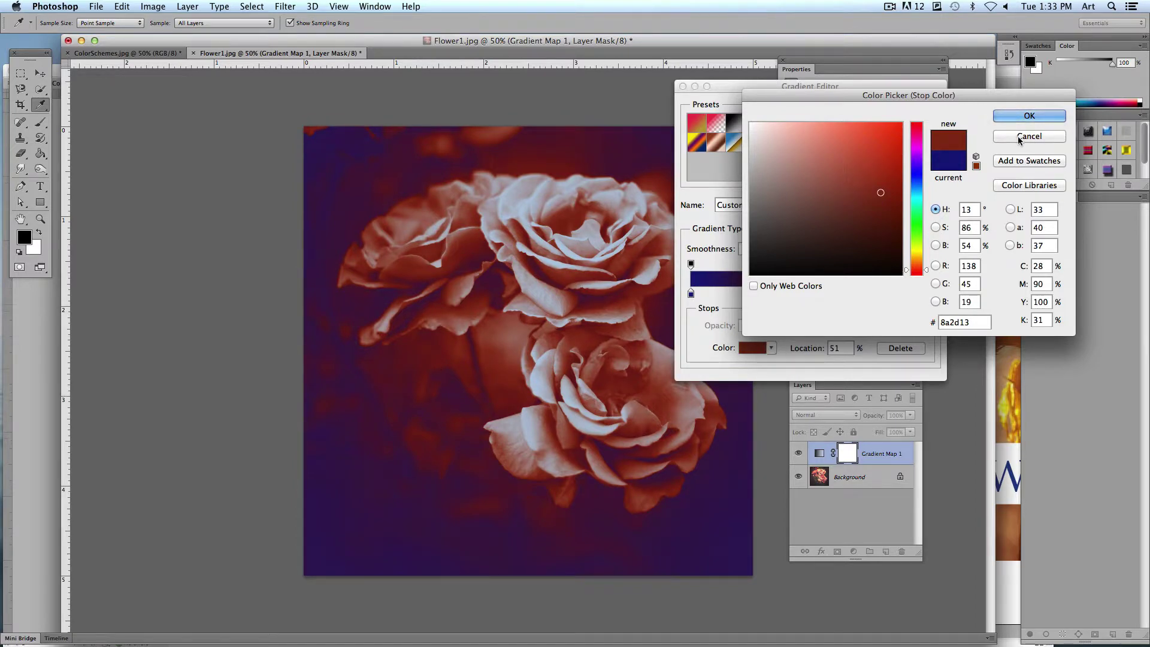
click(915, 181)
click(849, 143)
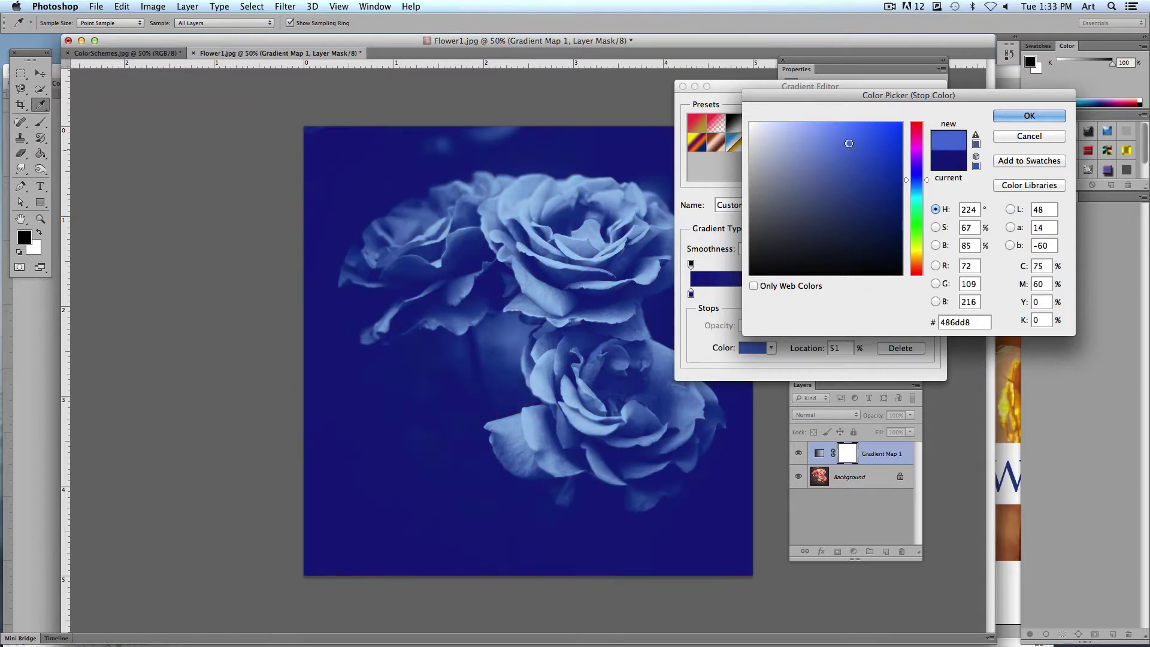
click(1029, 116)
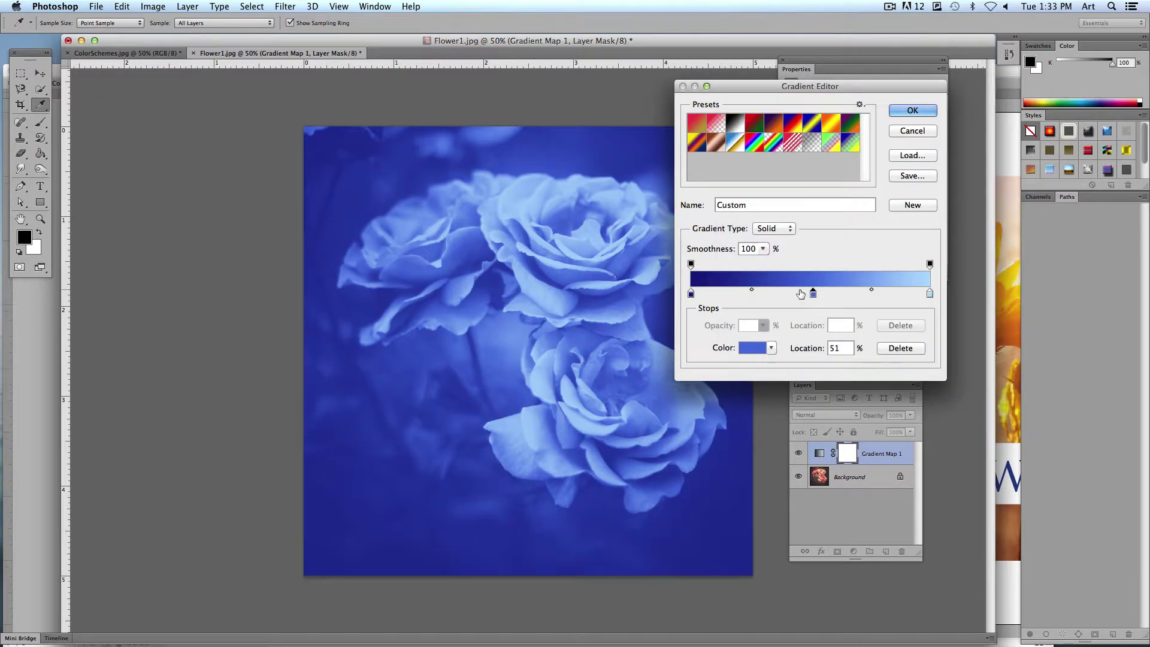
- Set the gradient's color stop at location 100% to near-white fafdff and accept the edited gradient
double_click(929, 293)
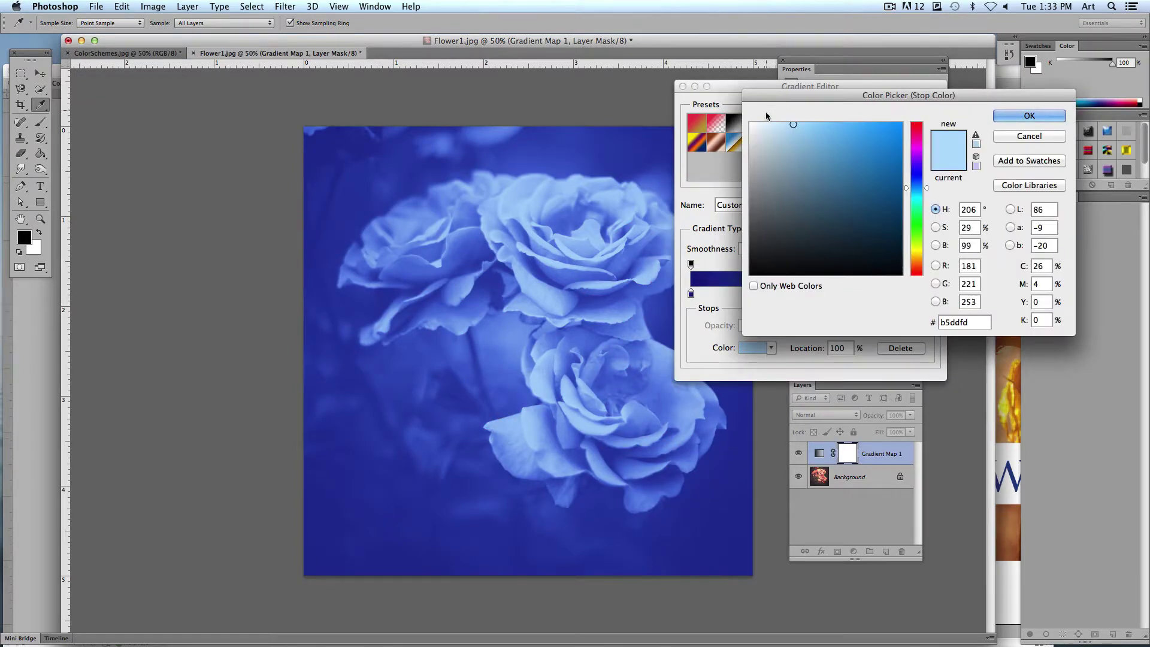
click(753, 123)
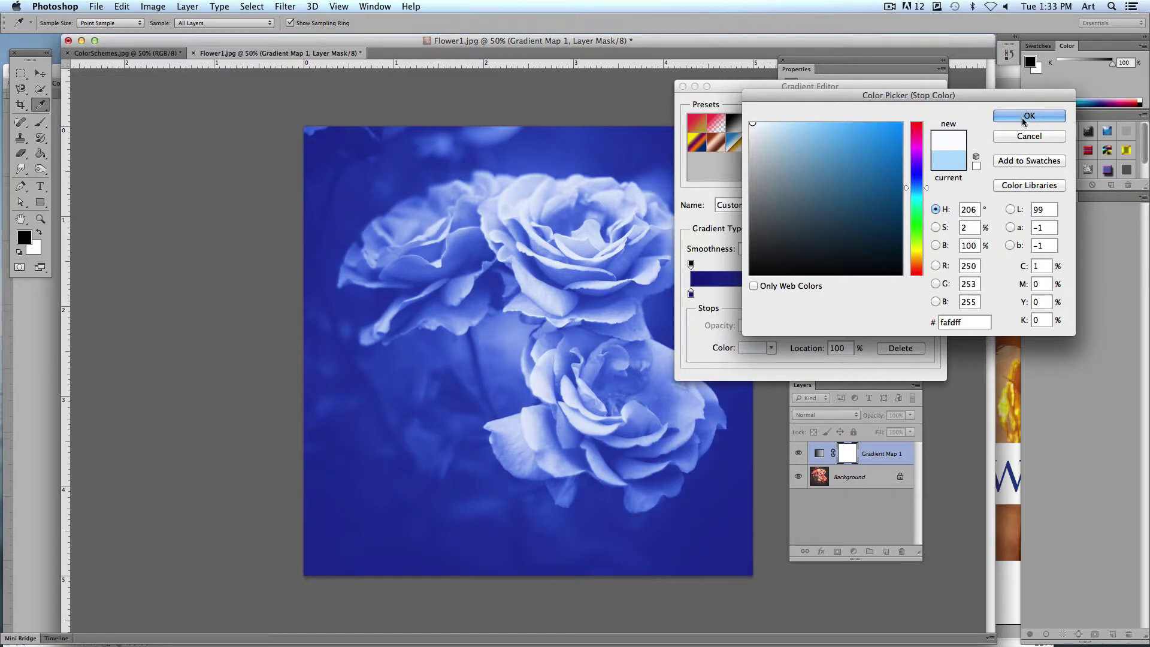
click(1025, 116)
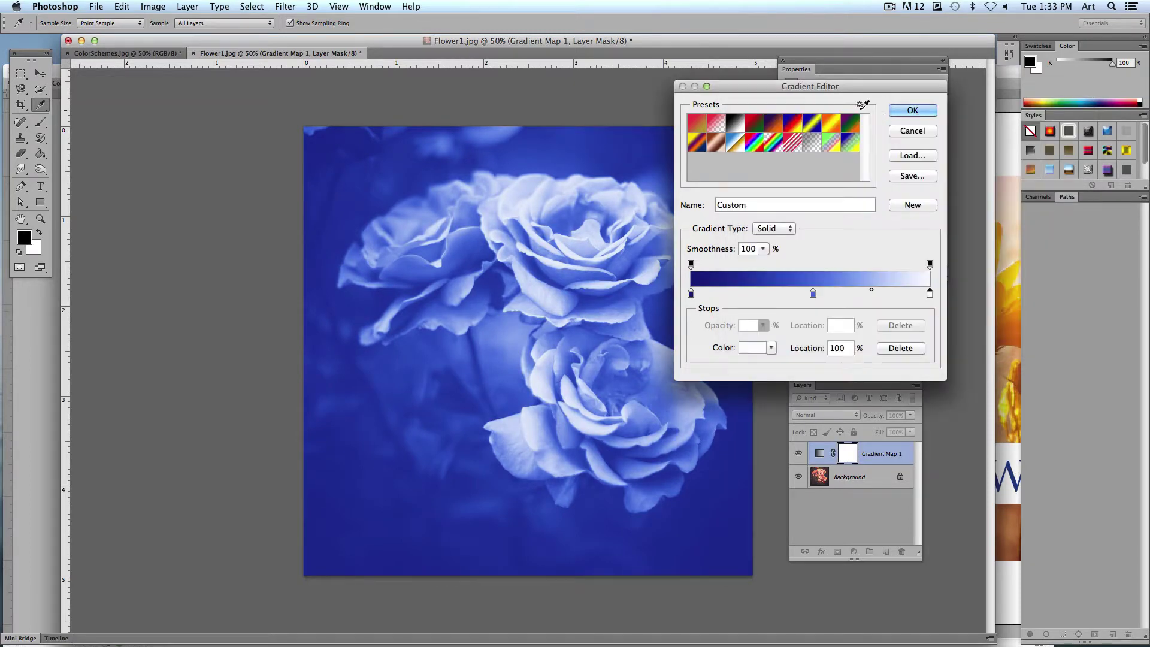
click(907, 112)
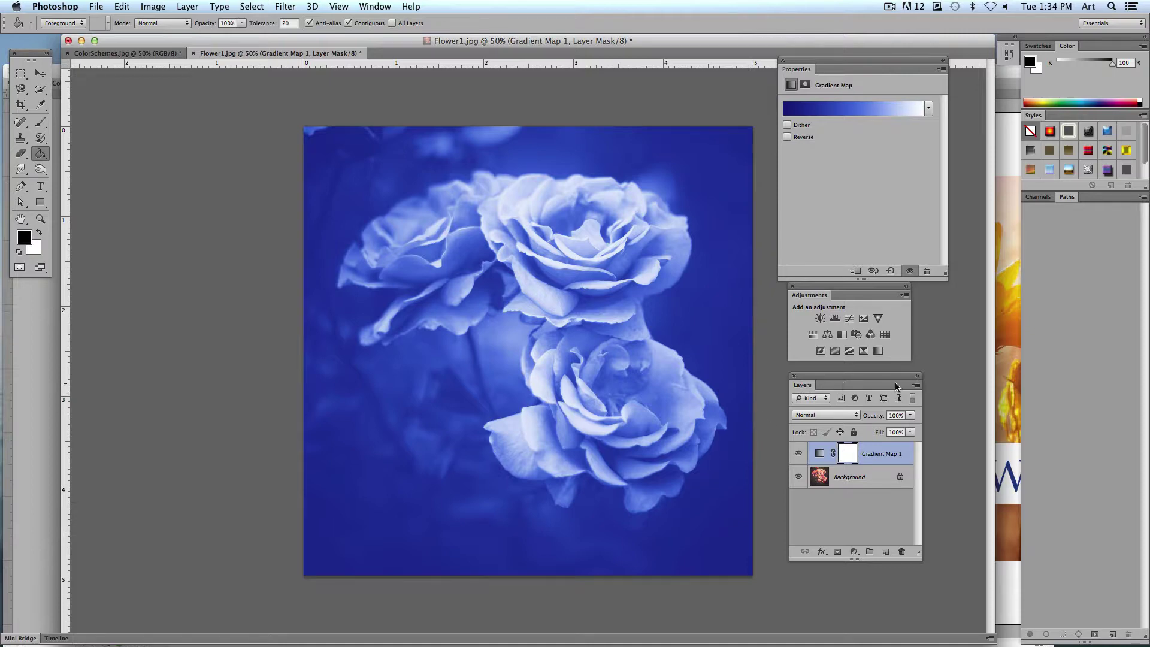
- Flatten the recolored rose image into a single background layer and save Flower1.jpg
click(916, 387)
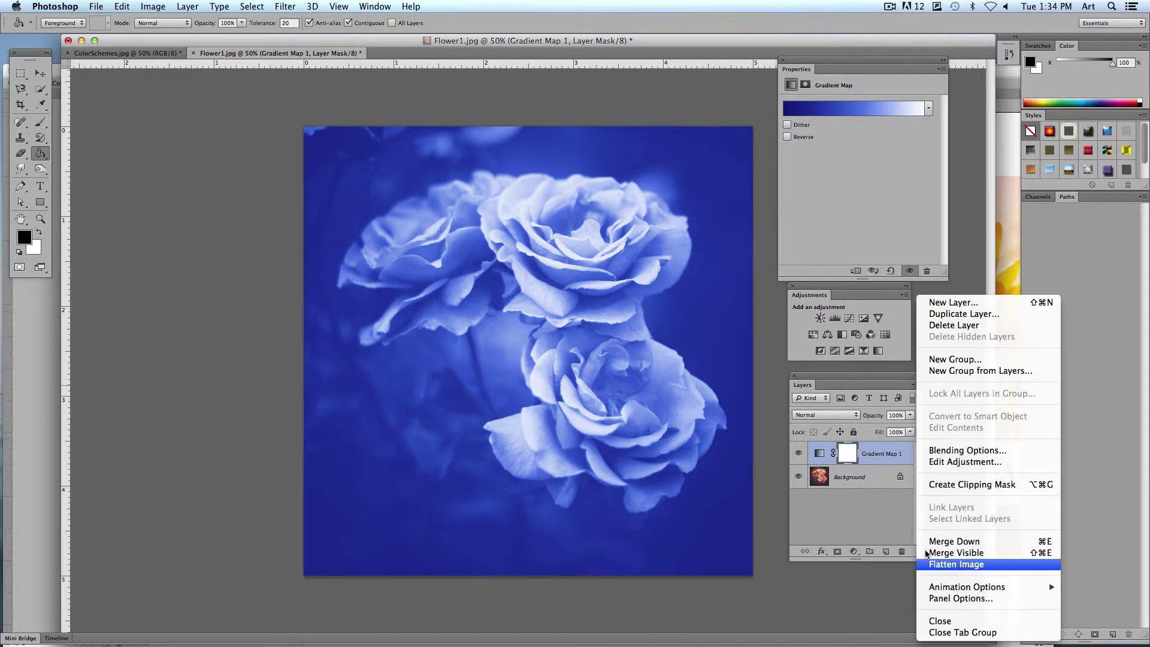
click(966, 565)
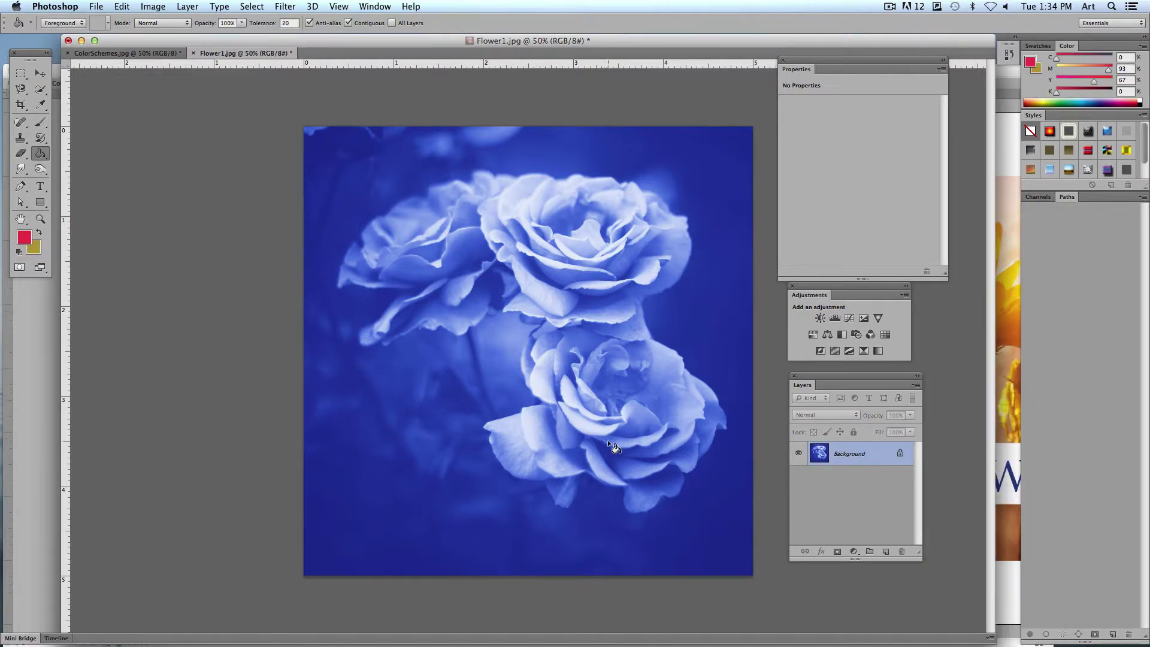
click(71, 6)
mouse_move(188, 6)
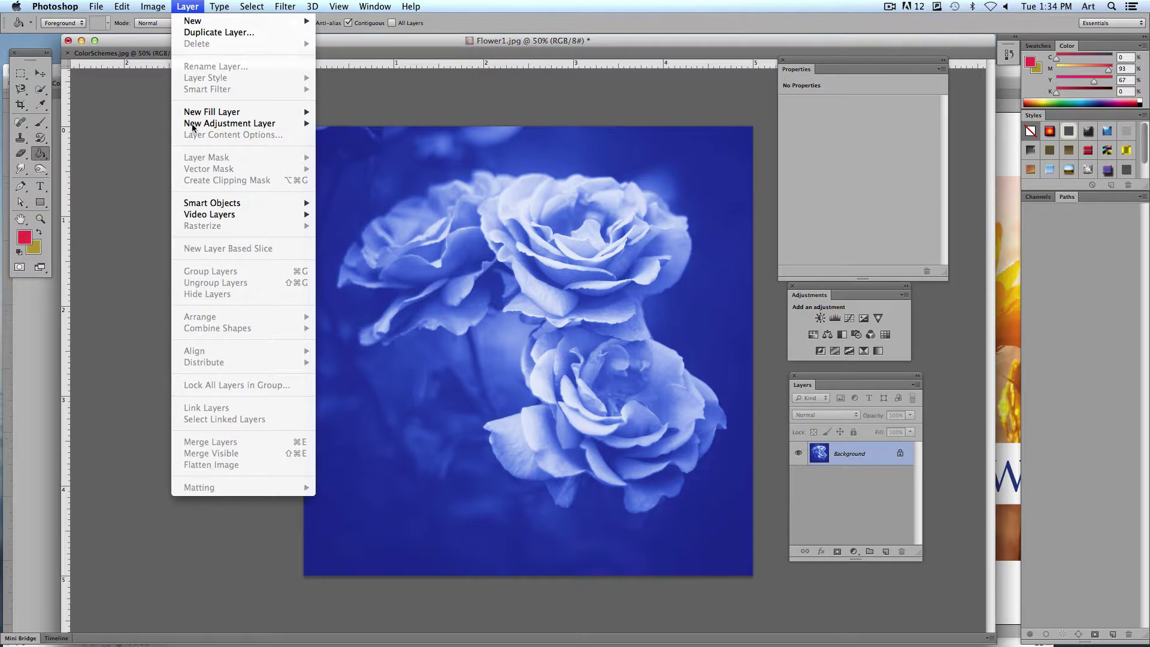
click(180, 7)
click(97, 7)
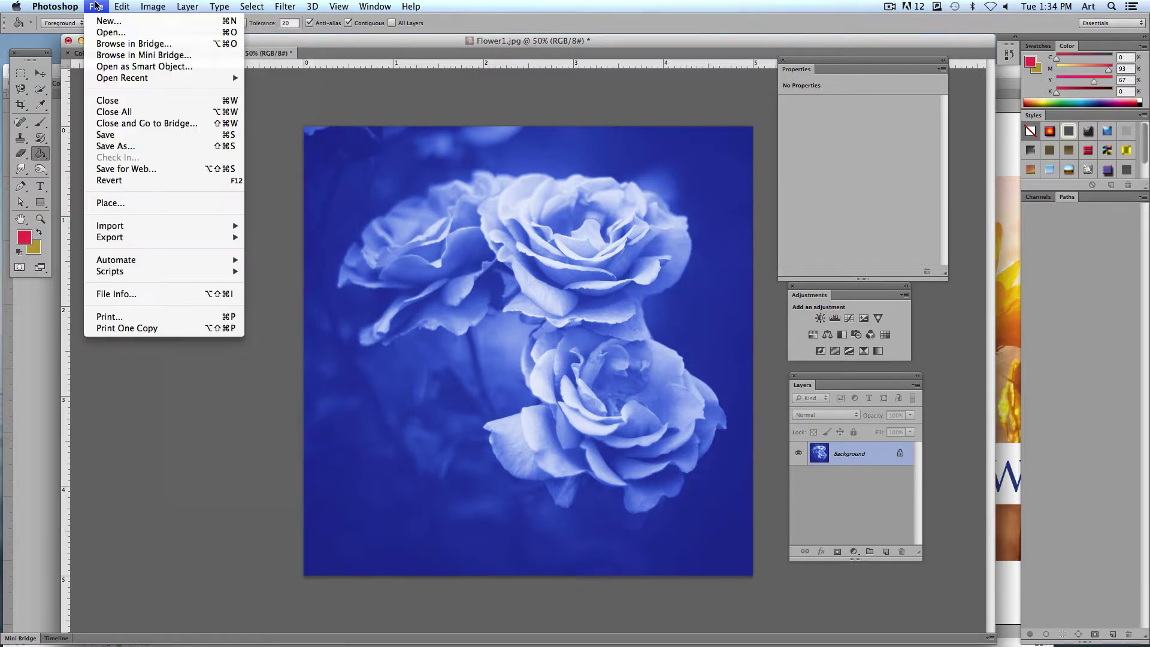
click(123, 139)
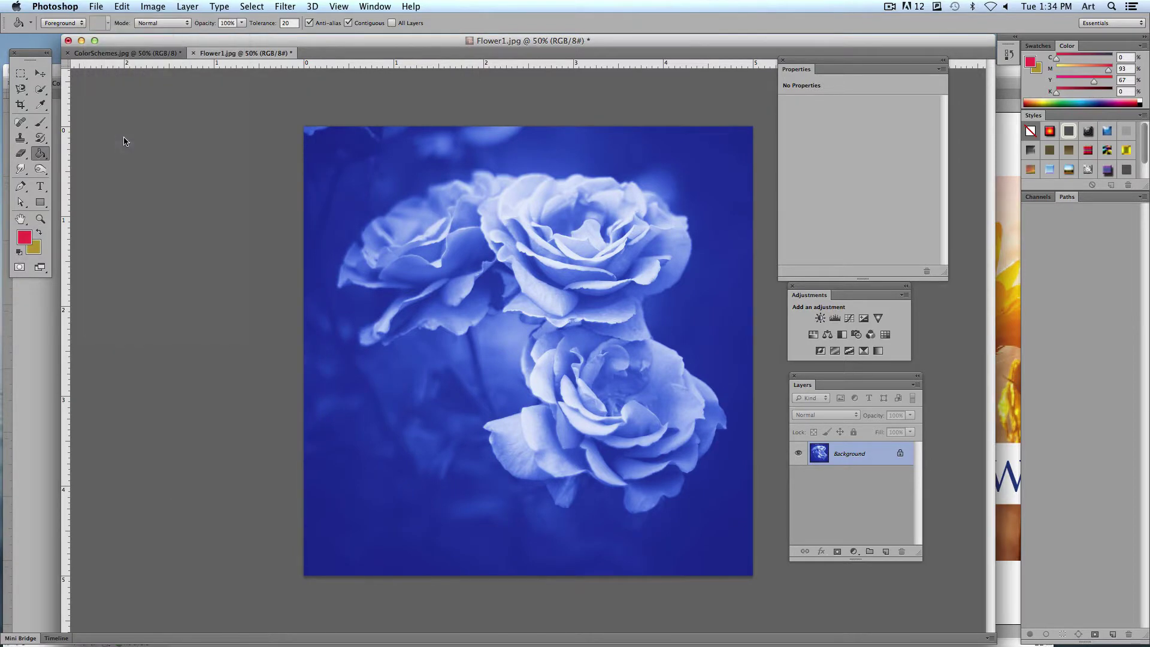
- Close Flower1.jpg and switch to FlowerFlier.indd in InDesign to review the updated rose photo beside the other flowers
click(193, 53)
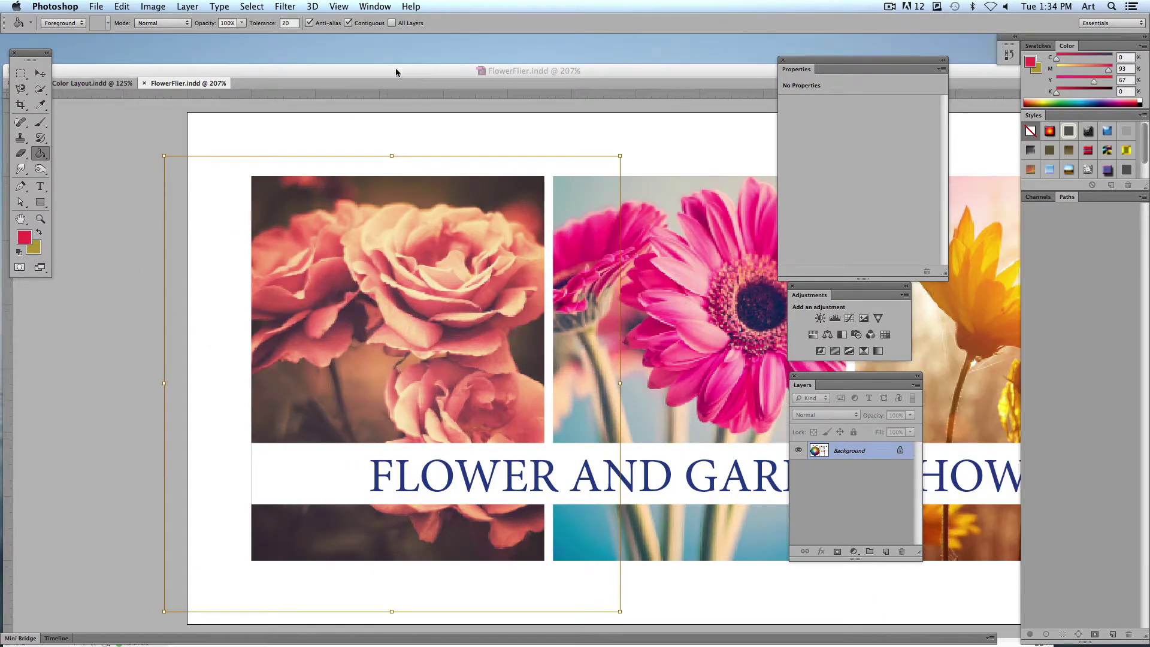
click(395, 71)
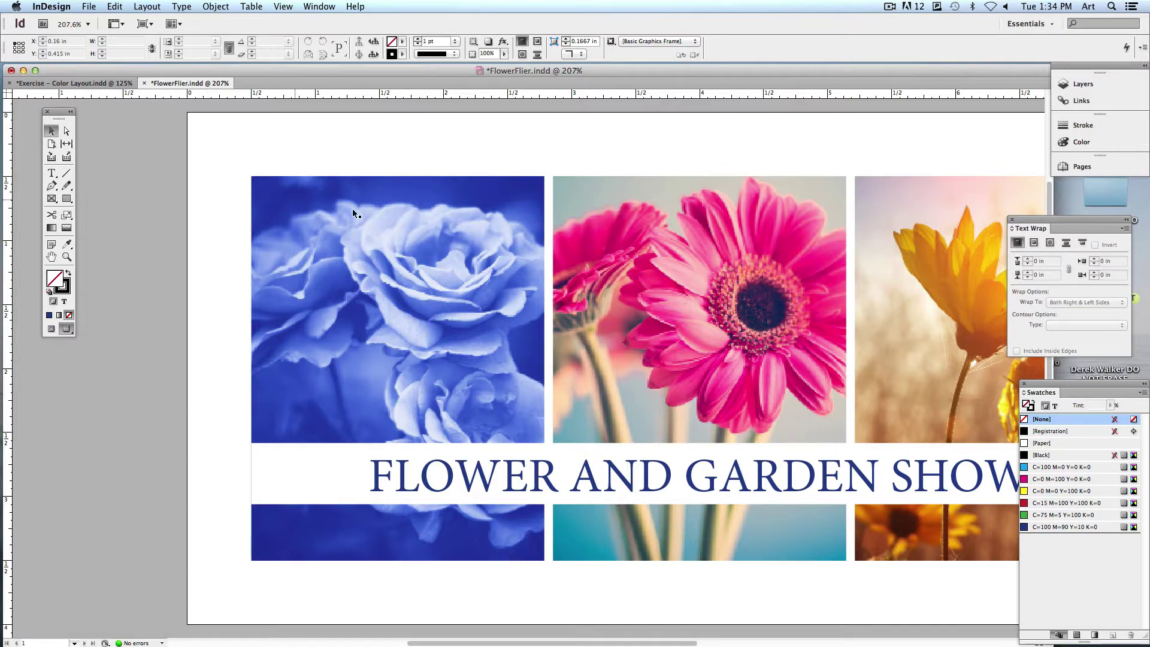
scroll(357, 333, right, 5)
scroll(358, 333, right, 2)
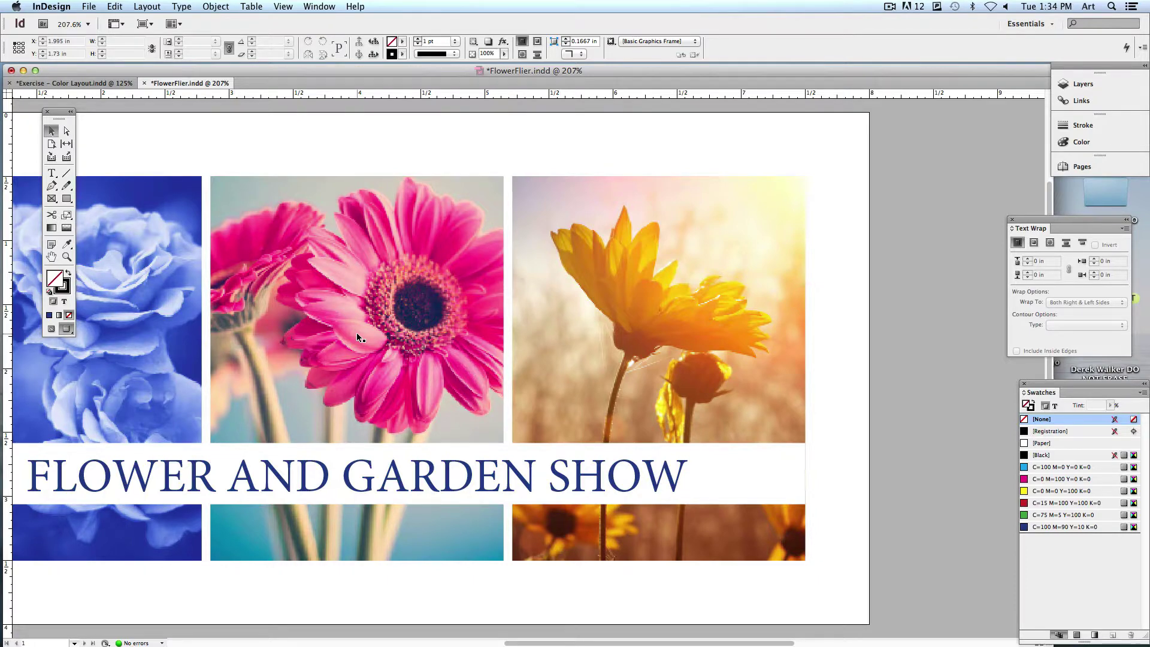
click(357, 338)
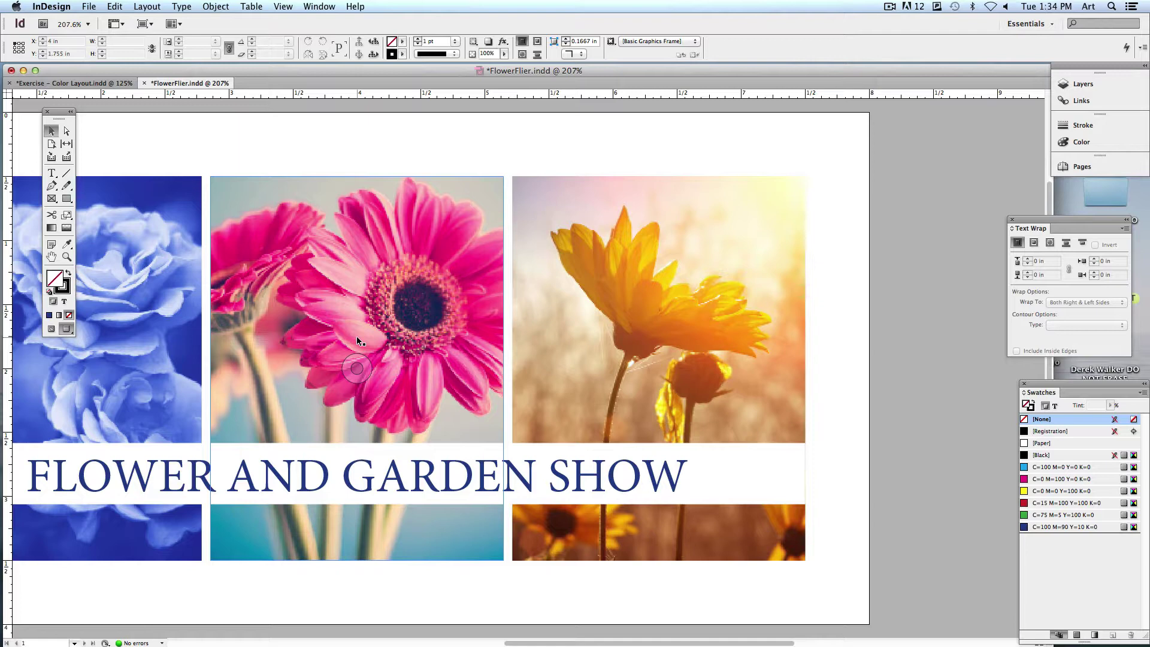
scroll(185, 236, left, 3)
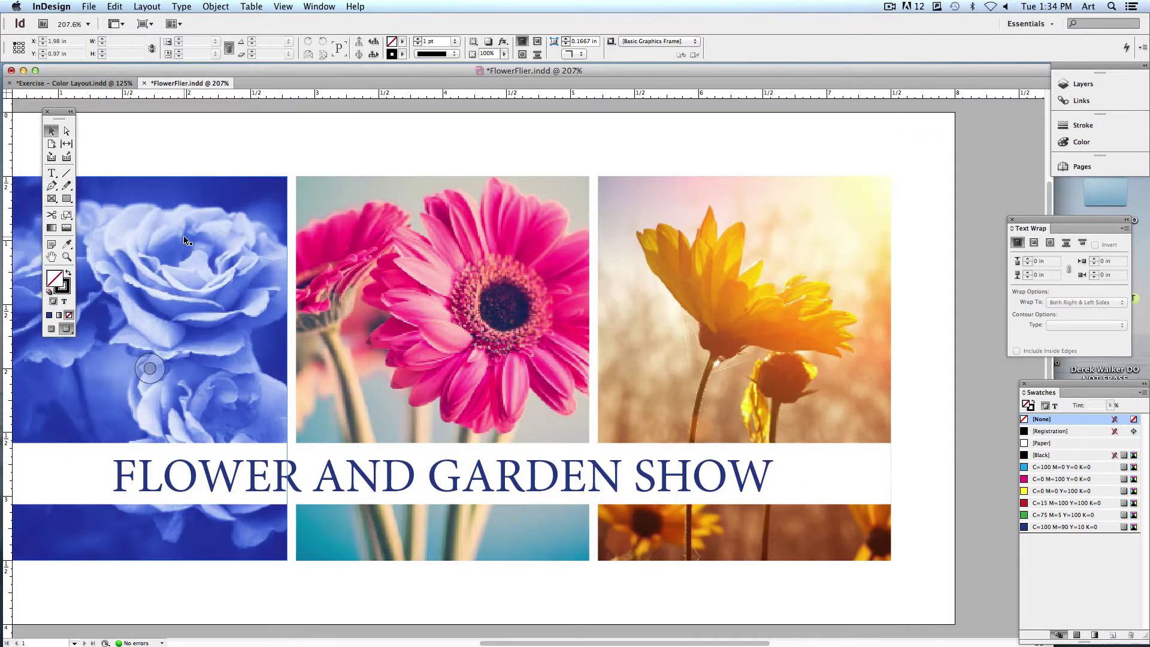
- Draw a rectangle about 0.98 by 1.74 in over the pink flower photo, with a black fill and no stroke
click(67, 198)
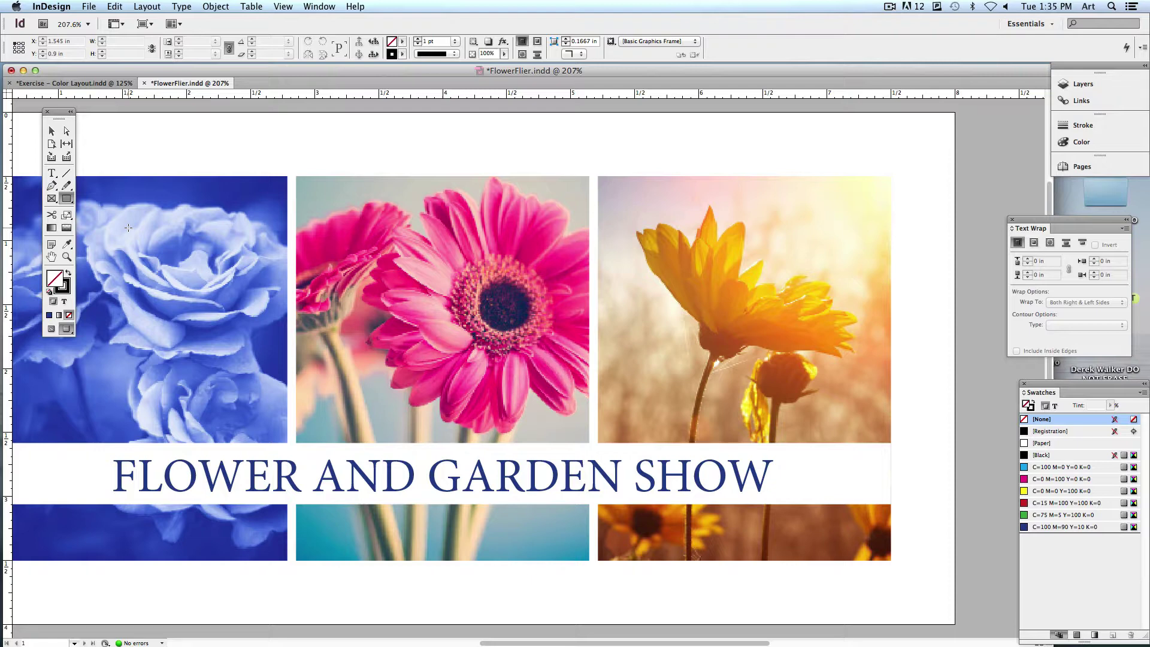
click(67, 199)
drag(338, 144, 464, 368)
click(67, 273)
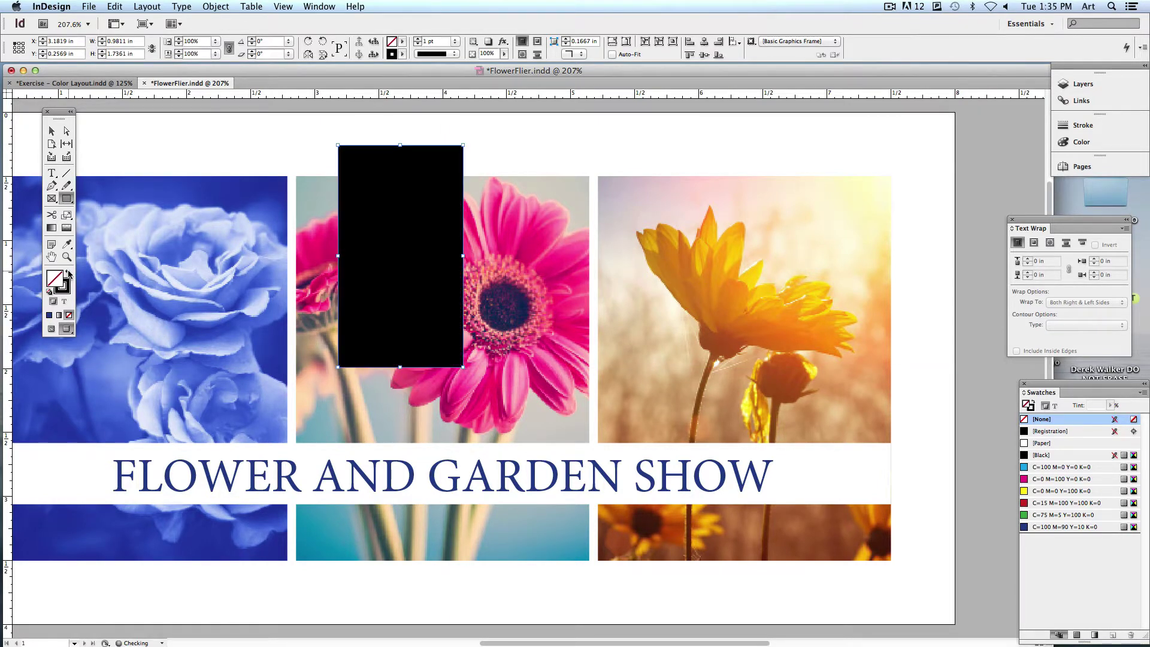
- Fill the rectangle with the green swatch C=75 M=5 Y=100 K=0 and move it closer to the pink flower's center
click(403, 42)
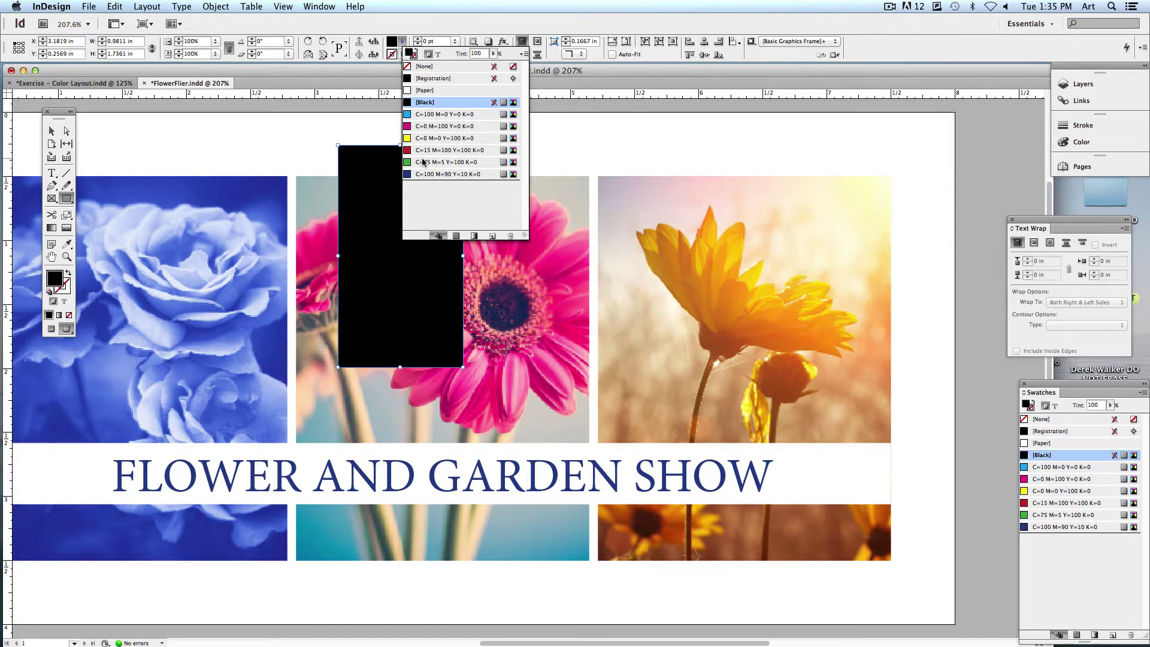
click(423, 162)
click(53, 130)
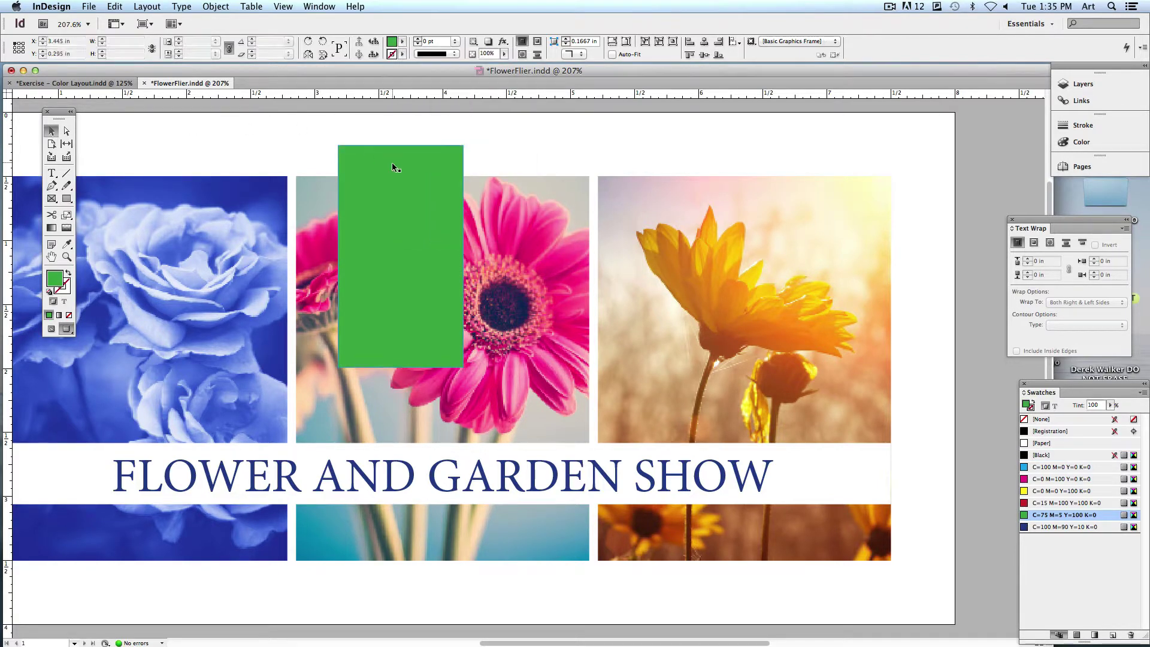
drag(393, 169, 435, 176)
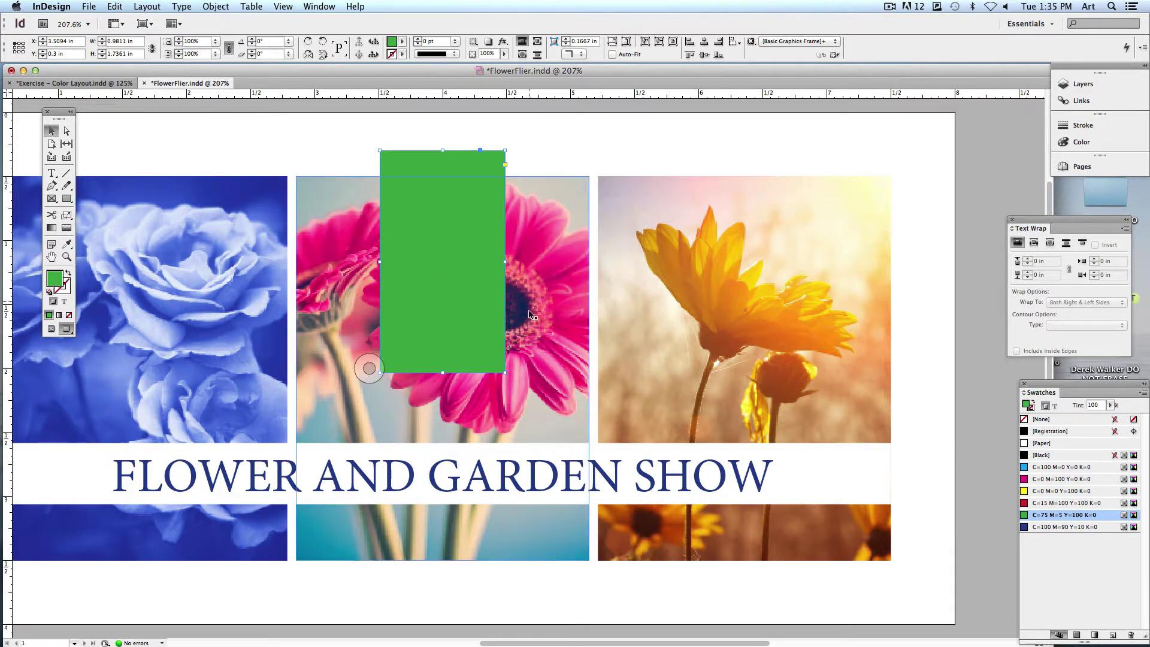
- Try Multiply, then apply the Color blending mode to the green rectangle at 100% opacity through its transparency effects
click(503, 41)
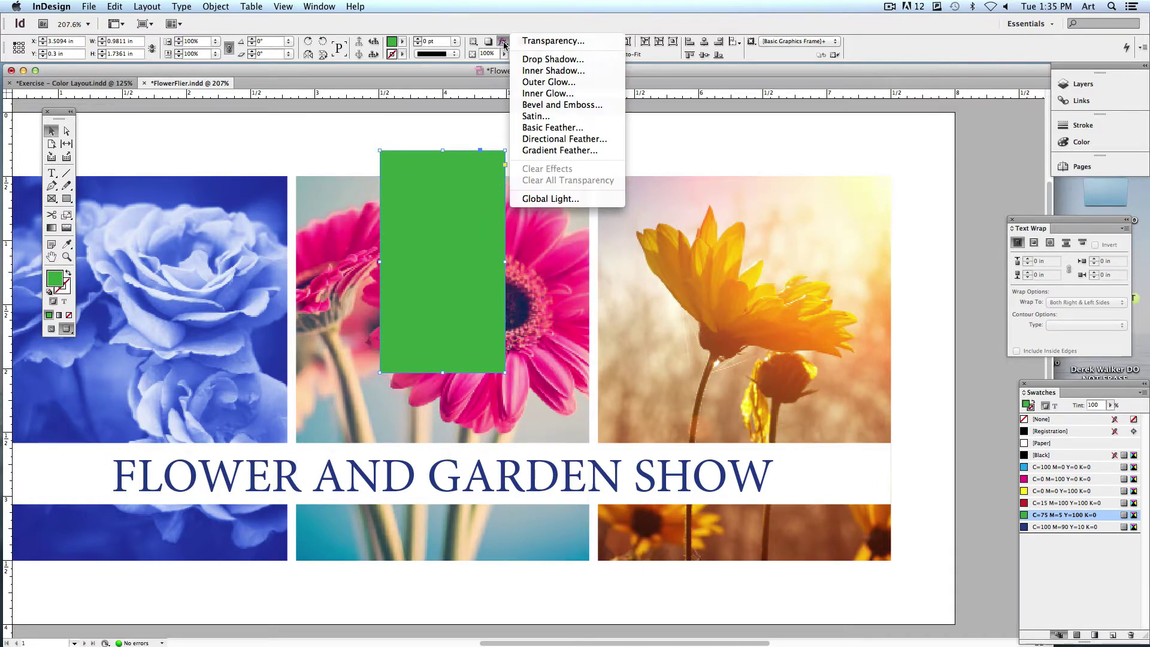
click(553, 41)
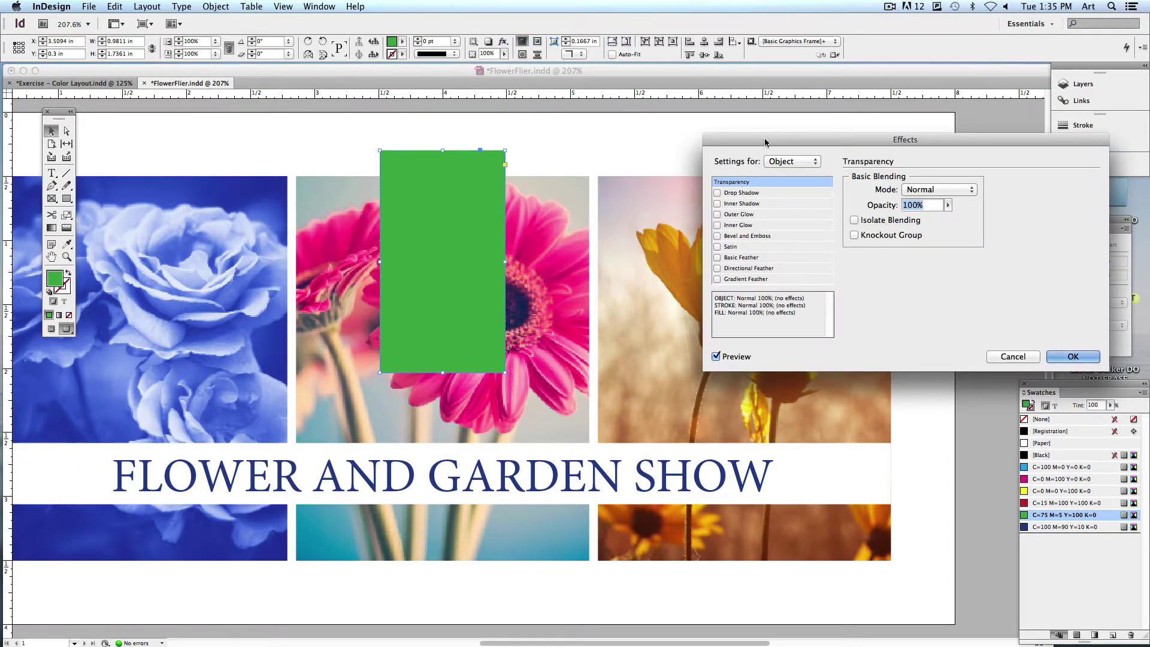
drag(875, 169, 743, 169)
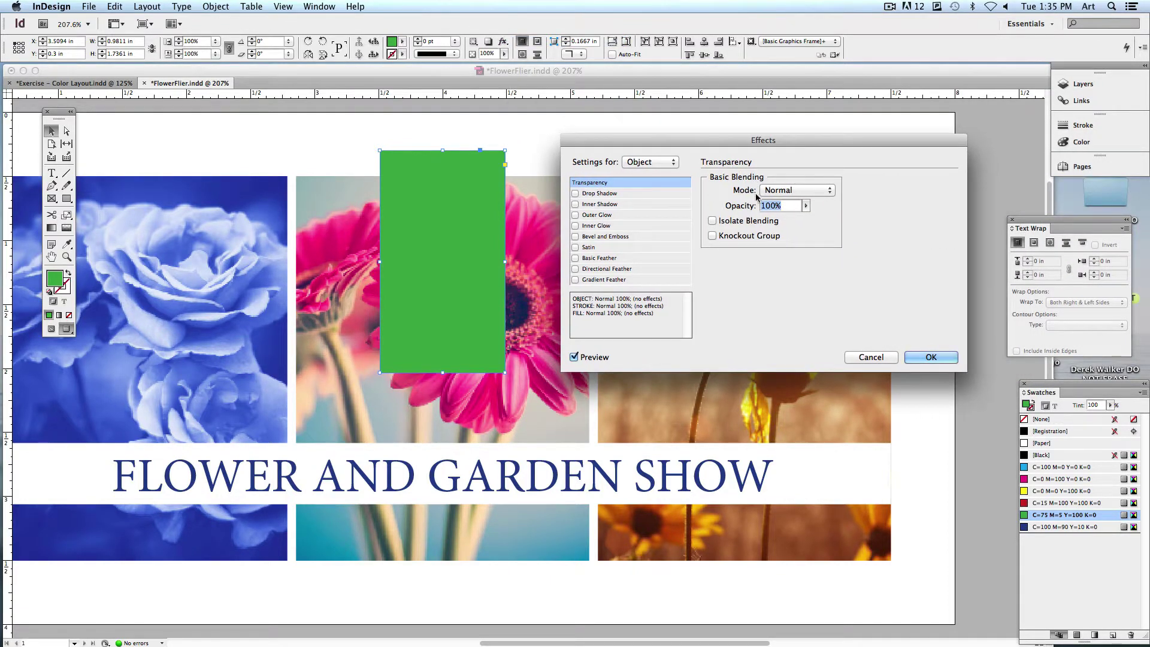
click(783, 193)
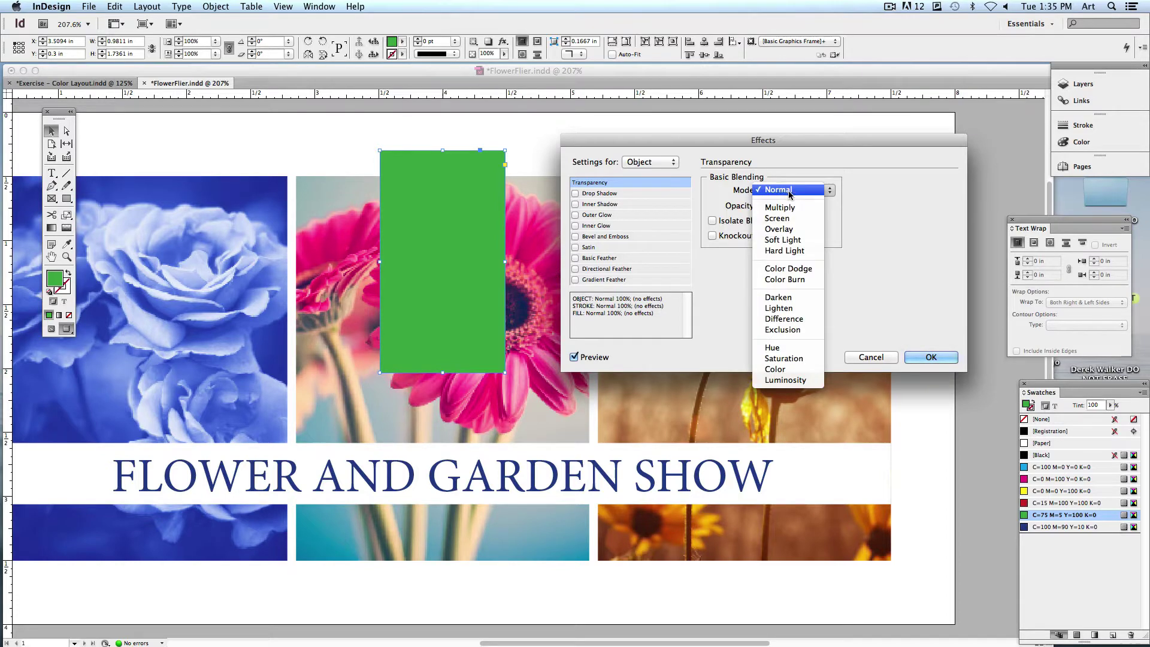
click(813, 208)
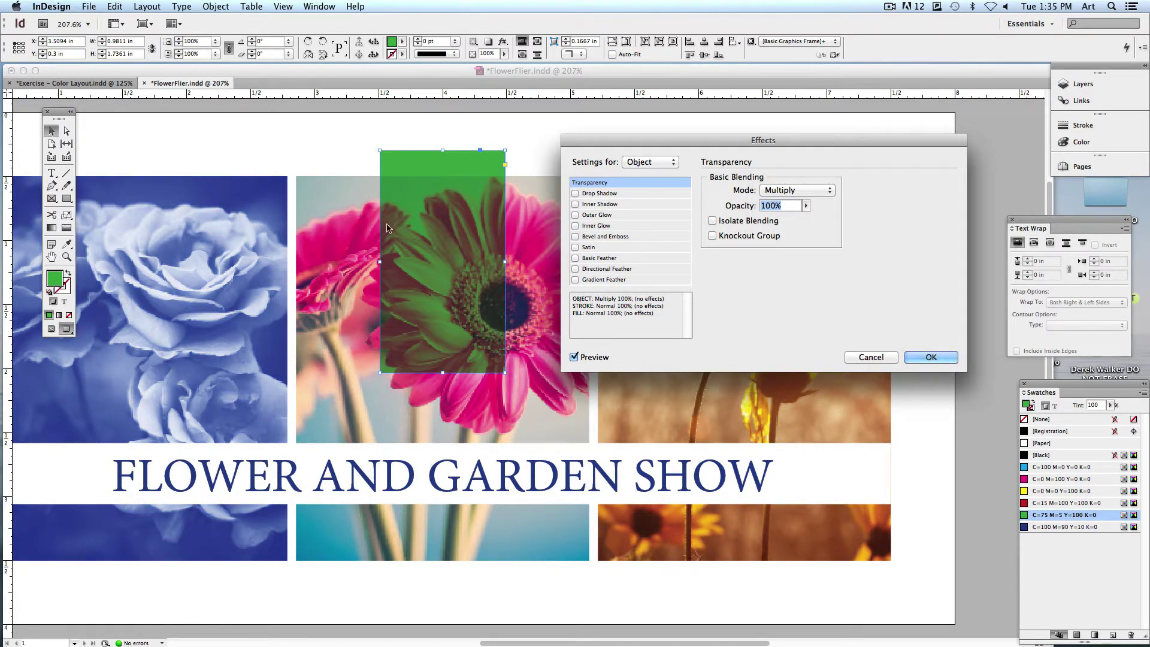
click(825, 192)
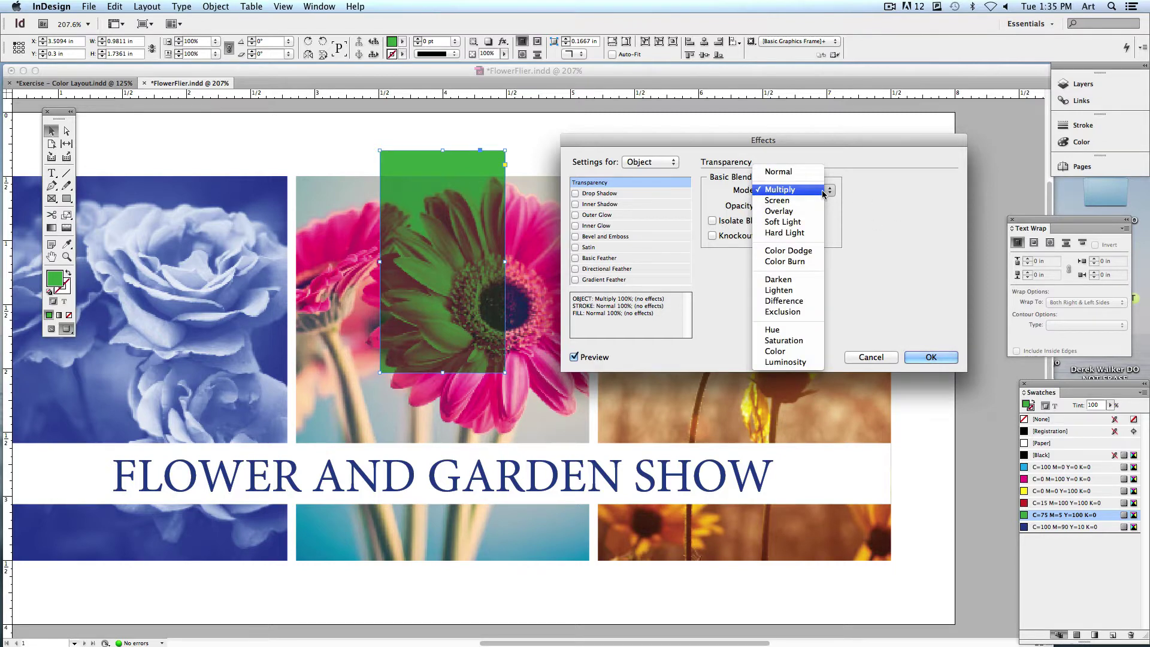
click(777, 351)
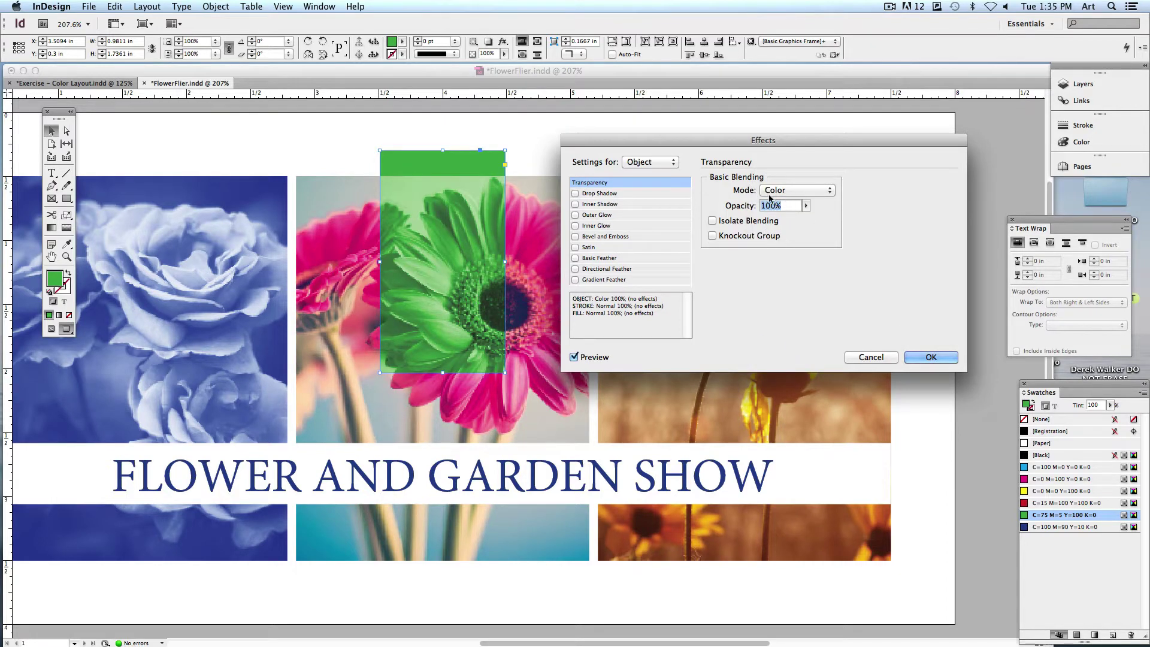
key(Return)
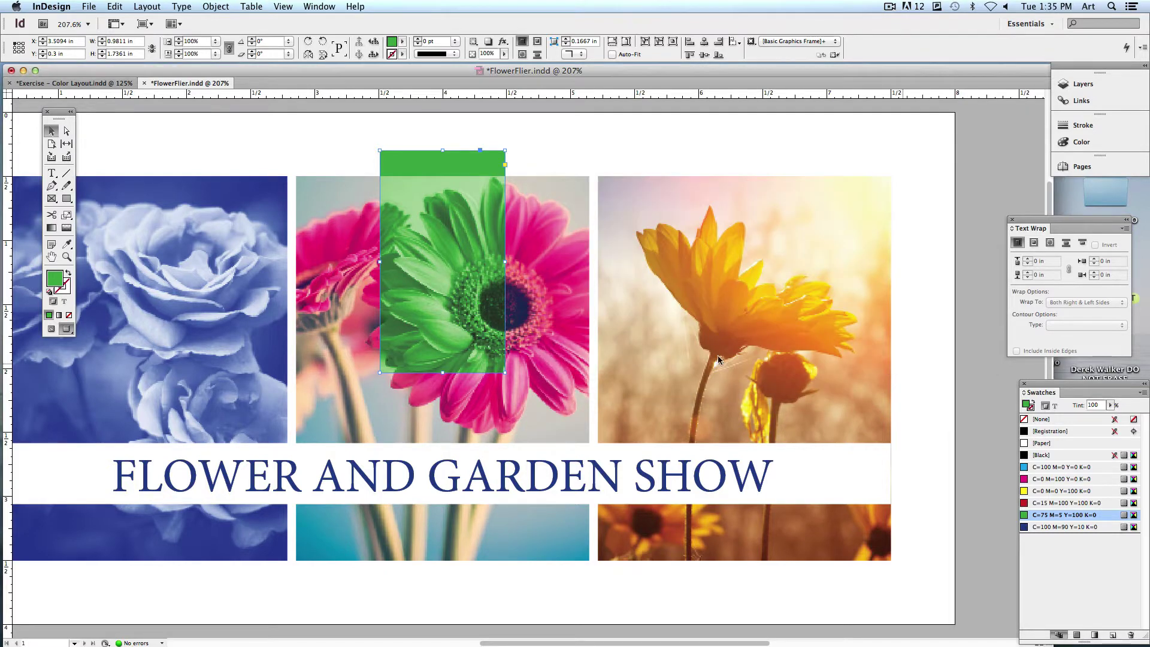
- Move and resize the green rectangle to about 2.29 by 2.08 in, covering the pink flower photo above the title band
drag(454, 265, 369, 291)
drag(421, 397, 590, 444)
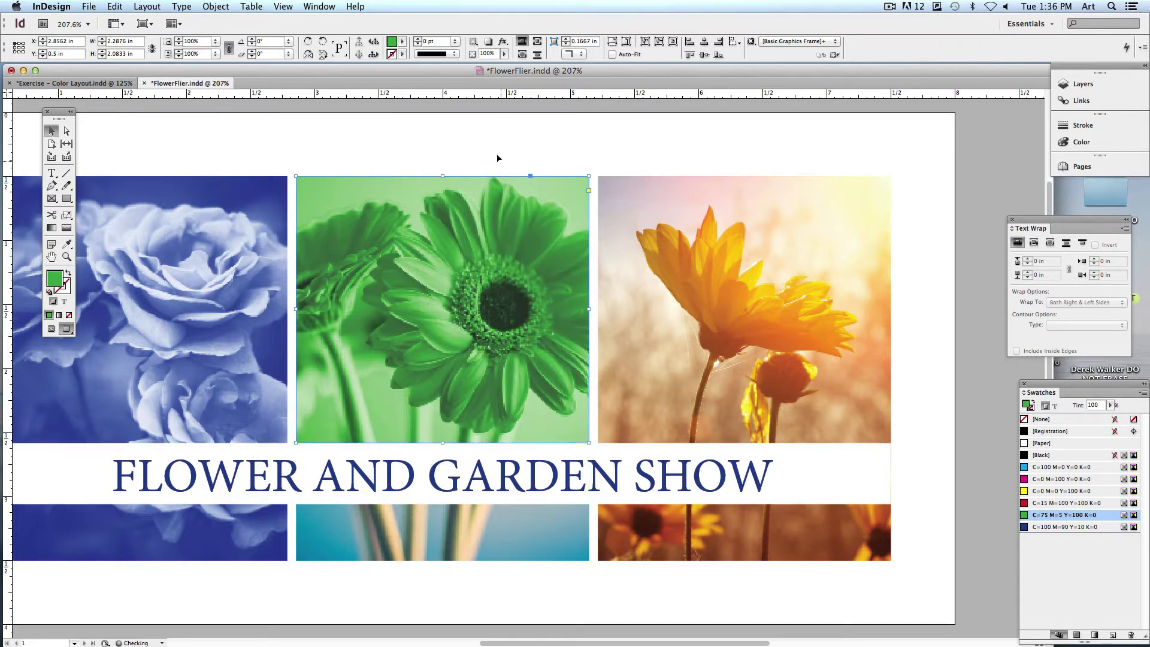
click(504, 162)
click(819, 187)
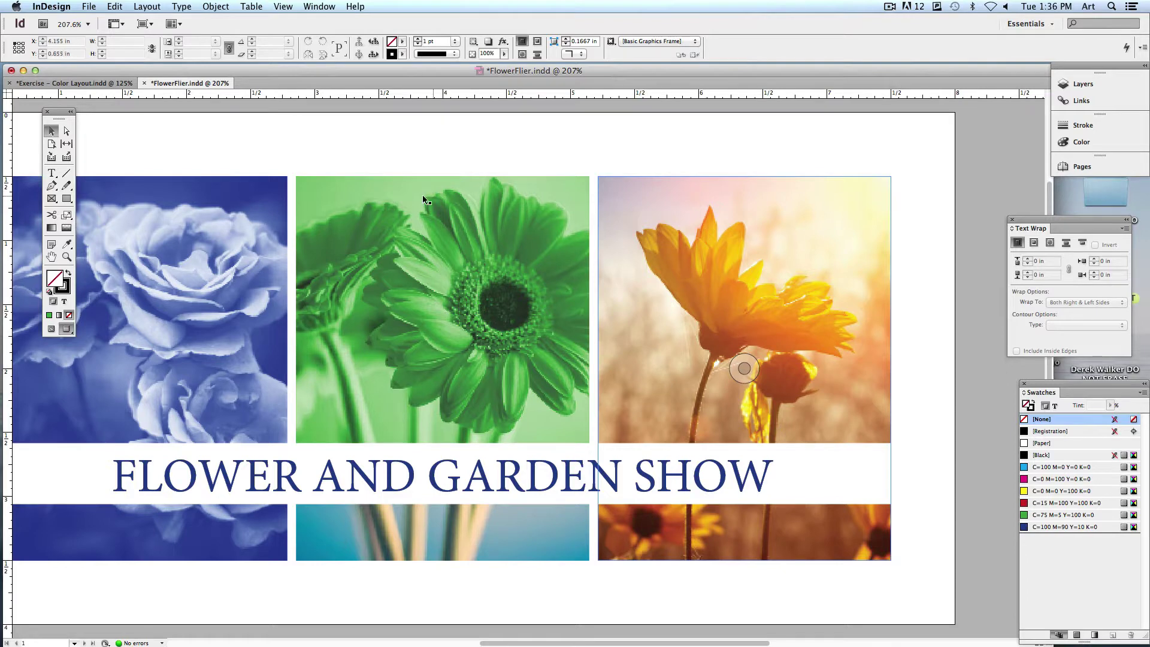
- Delete the green overlay rectangle from the pink flower photo
click(511, 234)
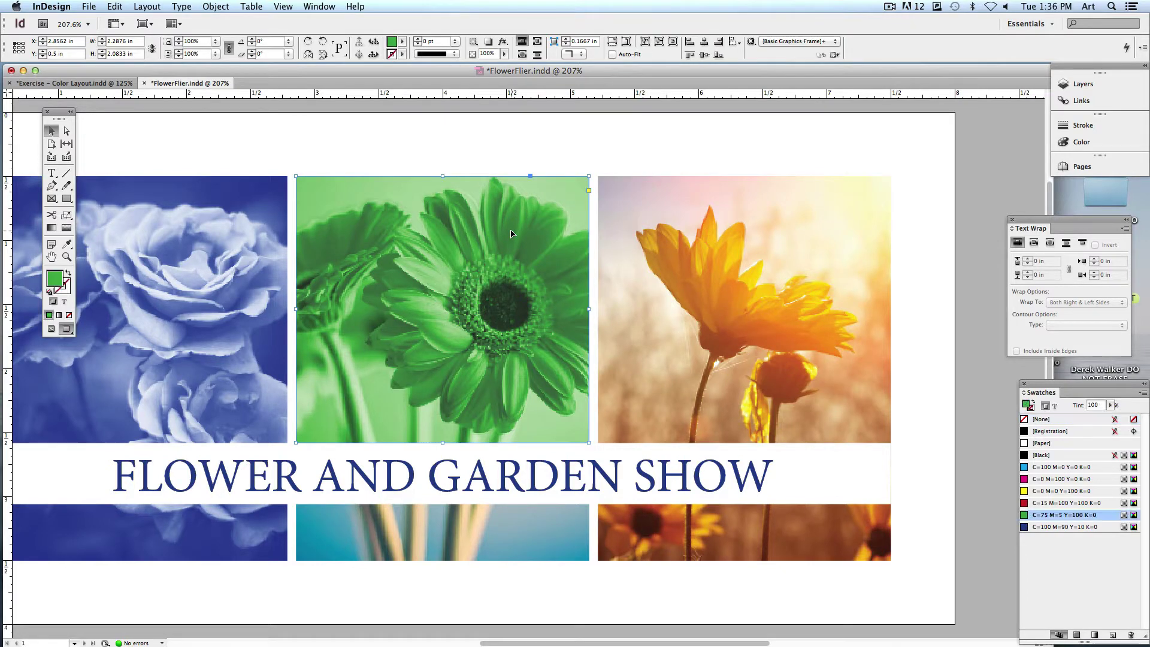
key(slash)
click(427, 233)
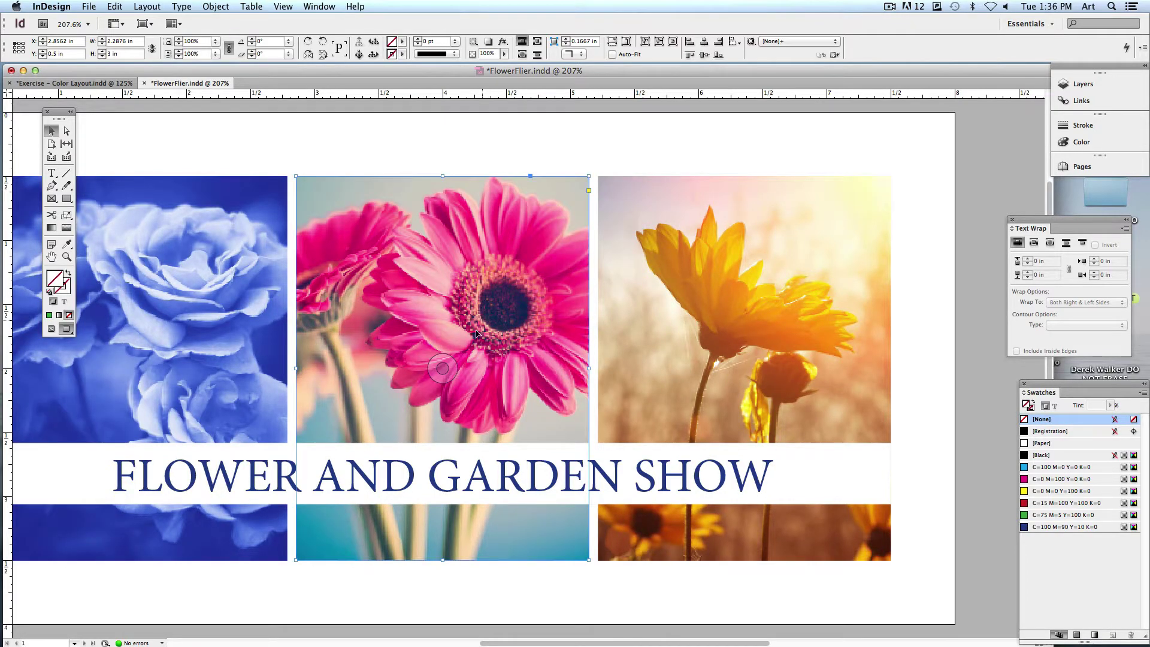
- Open the placed pink flower image, Flower2.jpg, for editing in Adobe Photoshop CS6
click(443, 366)
right_click(442, 305)
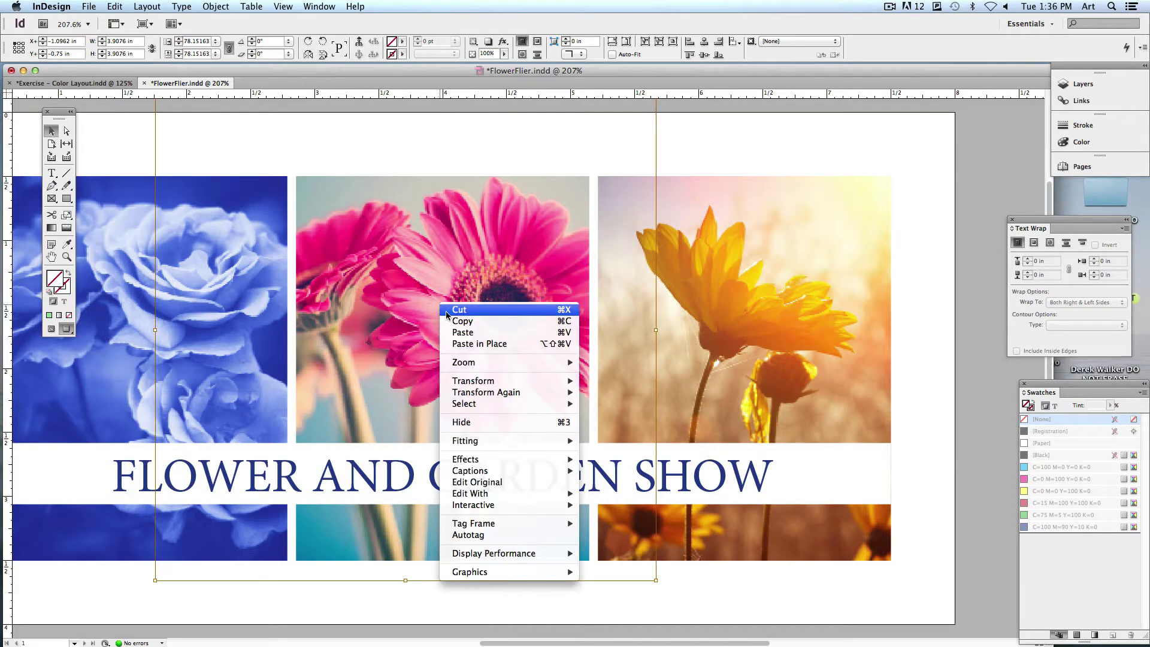
mouse_move(488, 472)
mouse_move(488, 493)
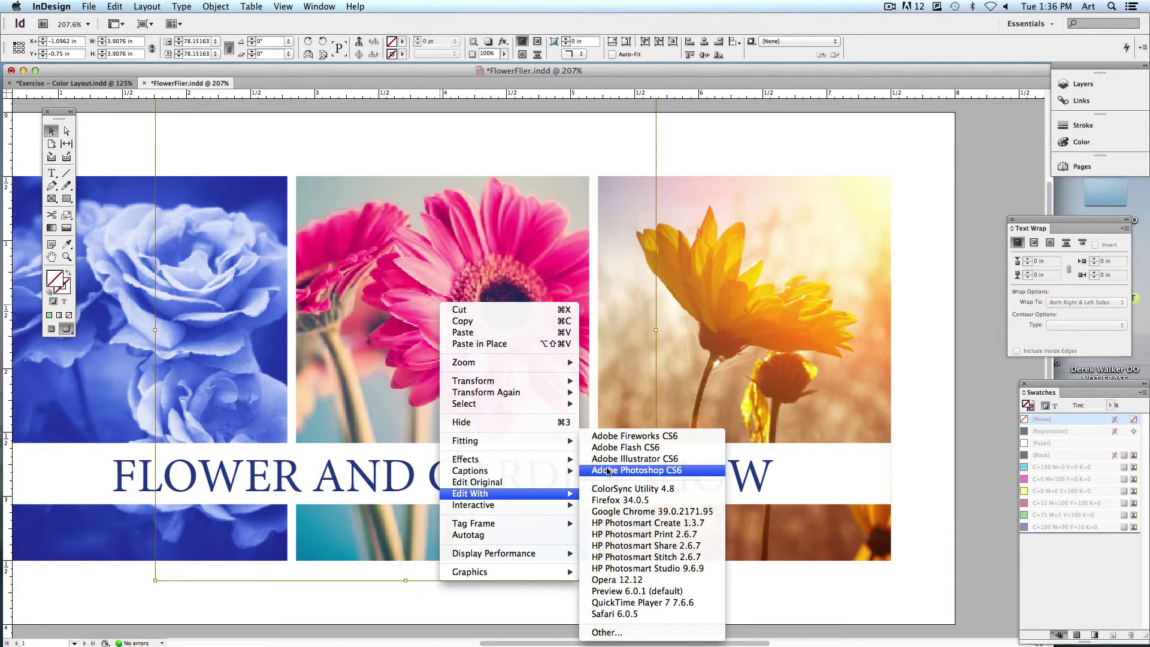
click(612, 470)
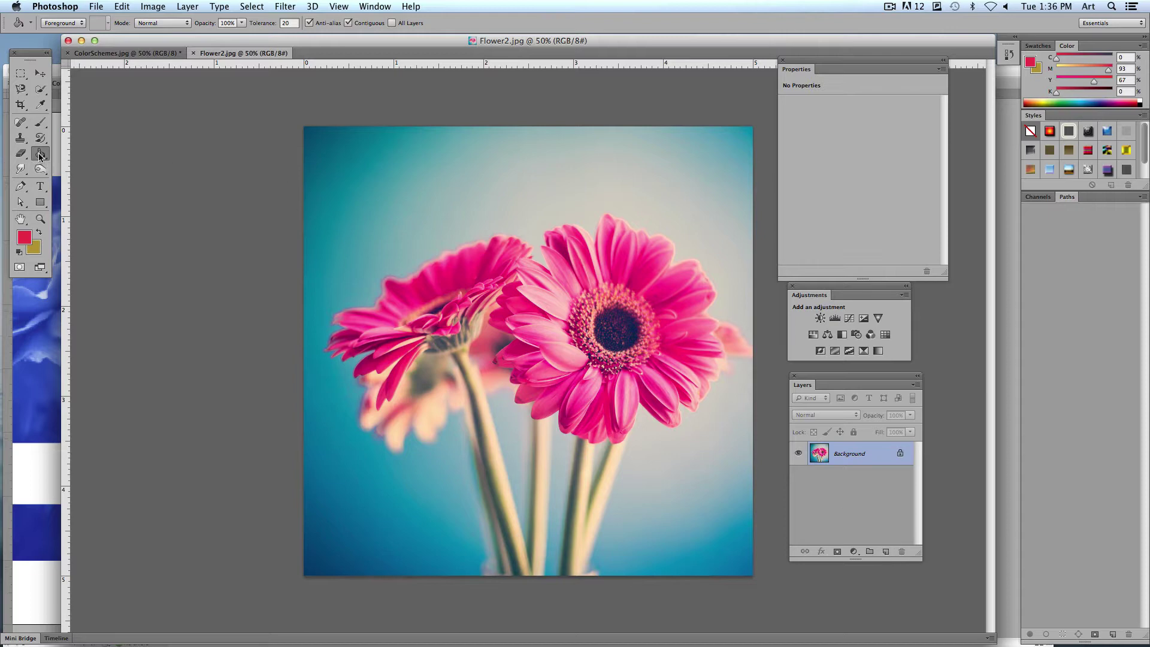
- Add a Solid Color fill layer above the flower photo with the green color 67be27
click(188, 6)
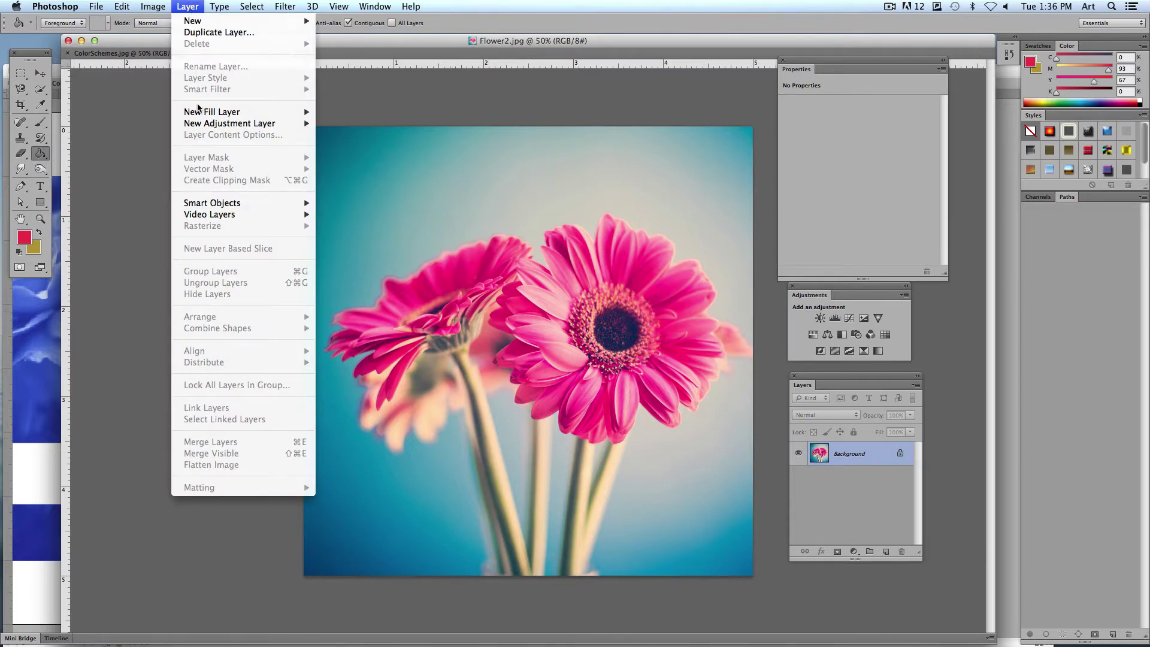
mouse_move(193, 116)
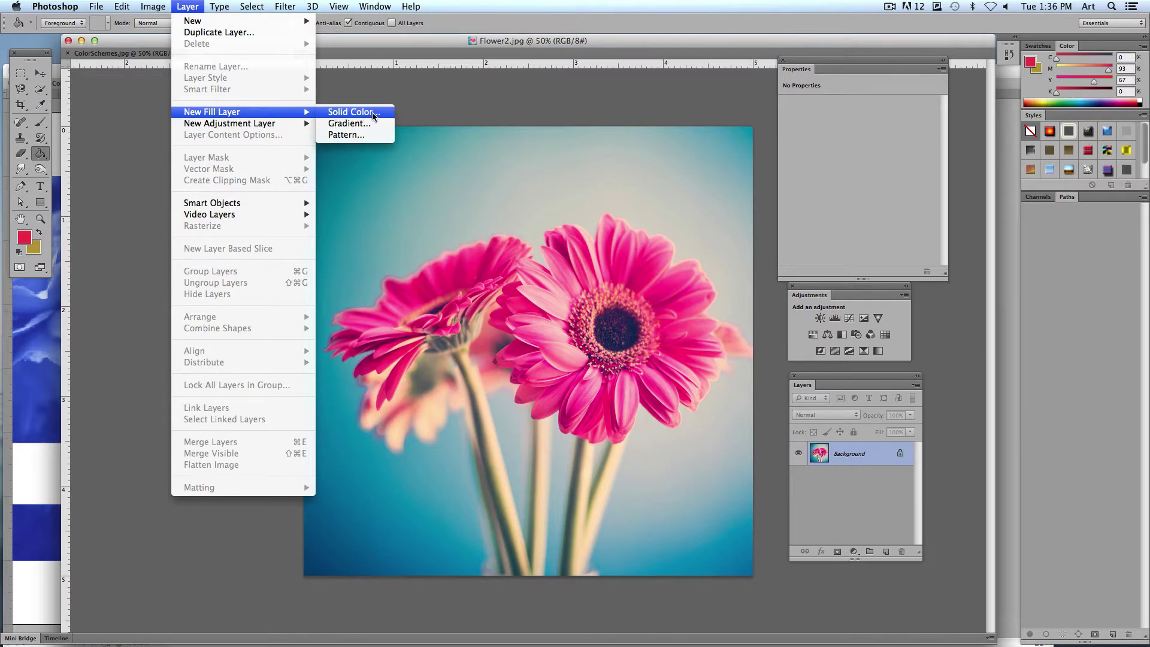
click(351, 113)
drag(790, 141, 739, 151)
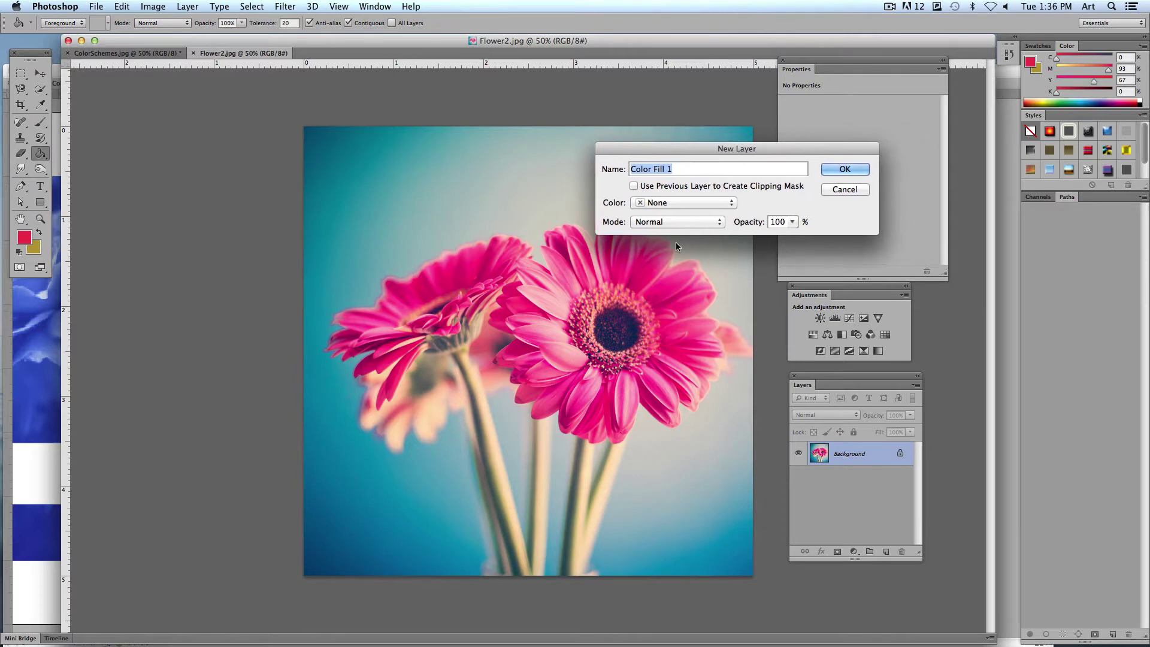
click(844, 170)
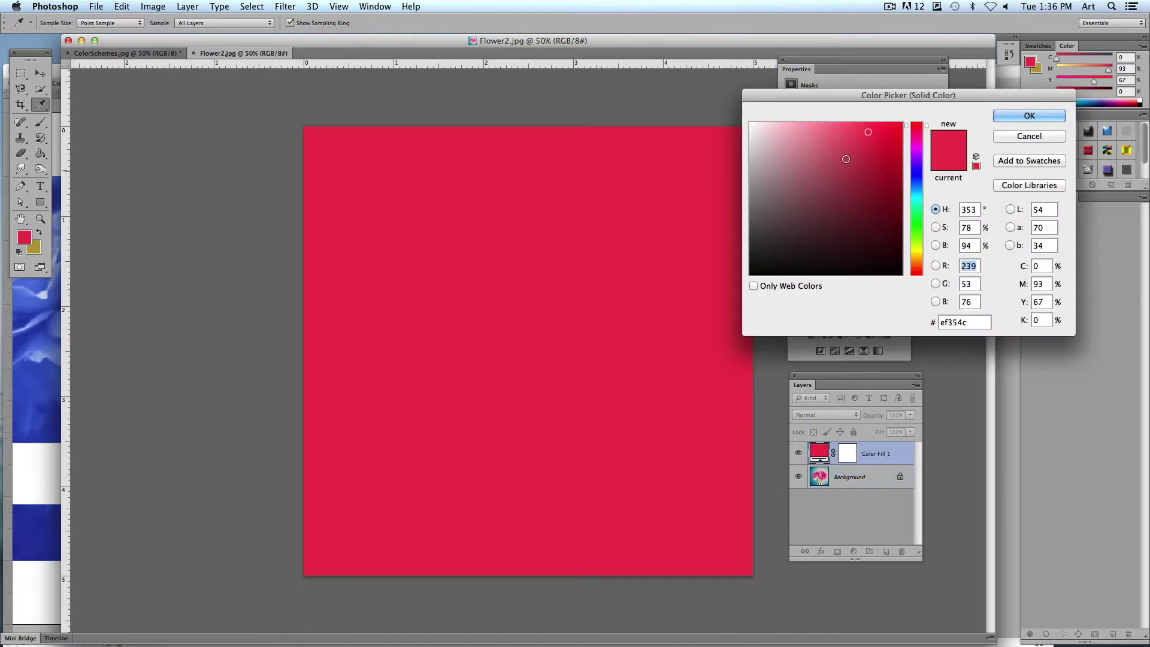
drag(837, 97, 883, 79)
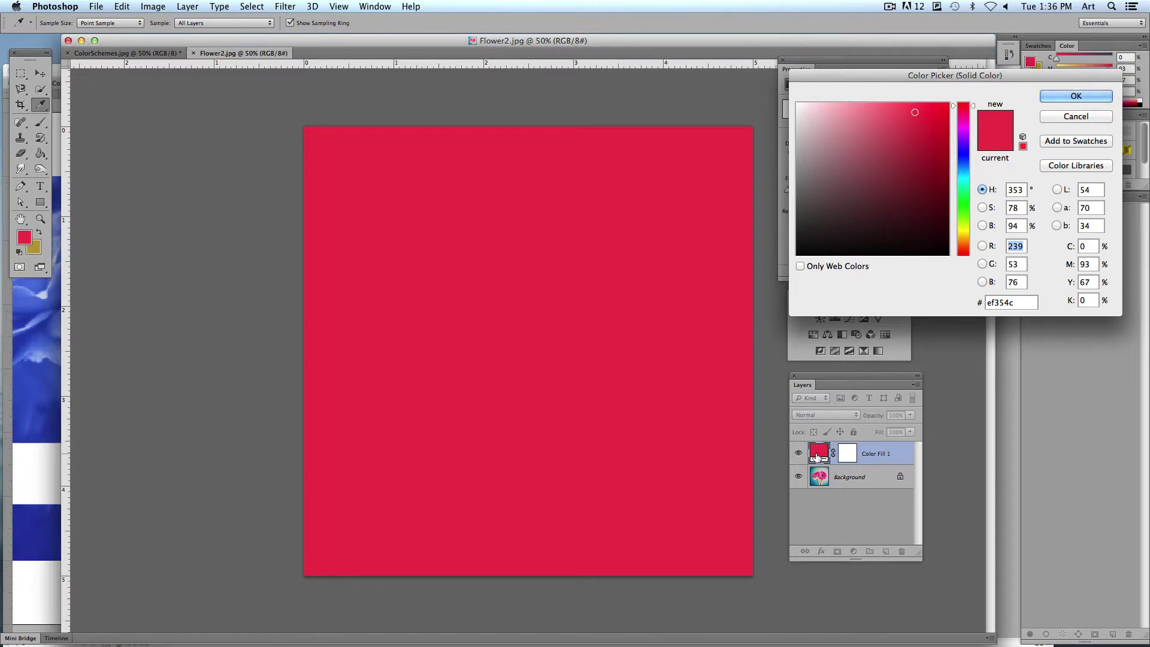
click(963, 215)
click(917, 142)
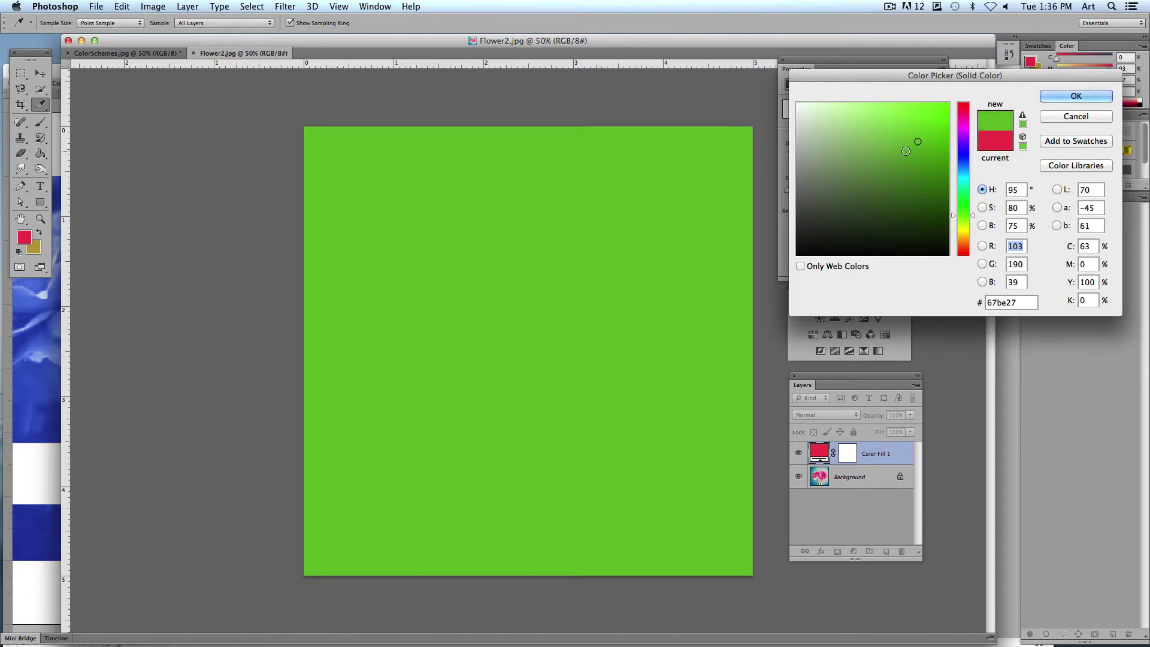
click(1077, 95)
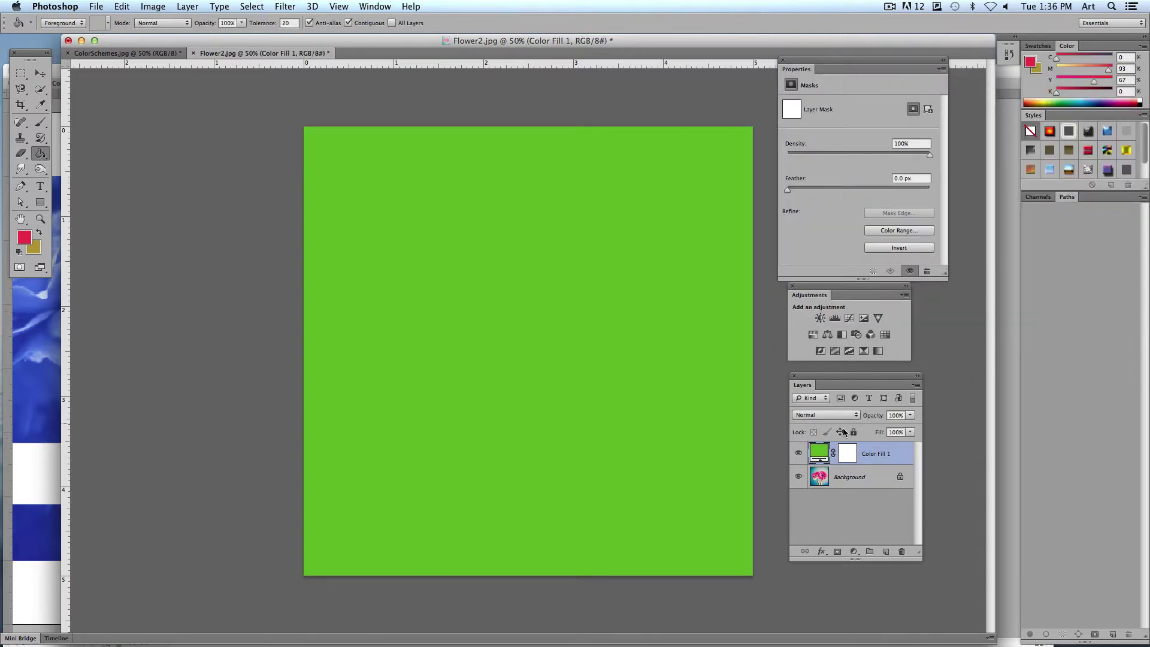
- Change the solid color fill layer's color to red ec1414
double_click(820, 454)
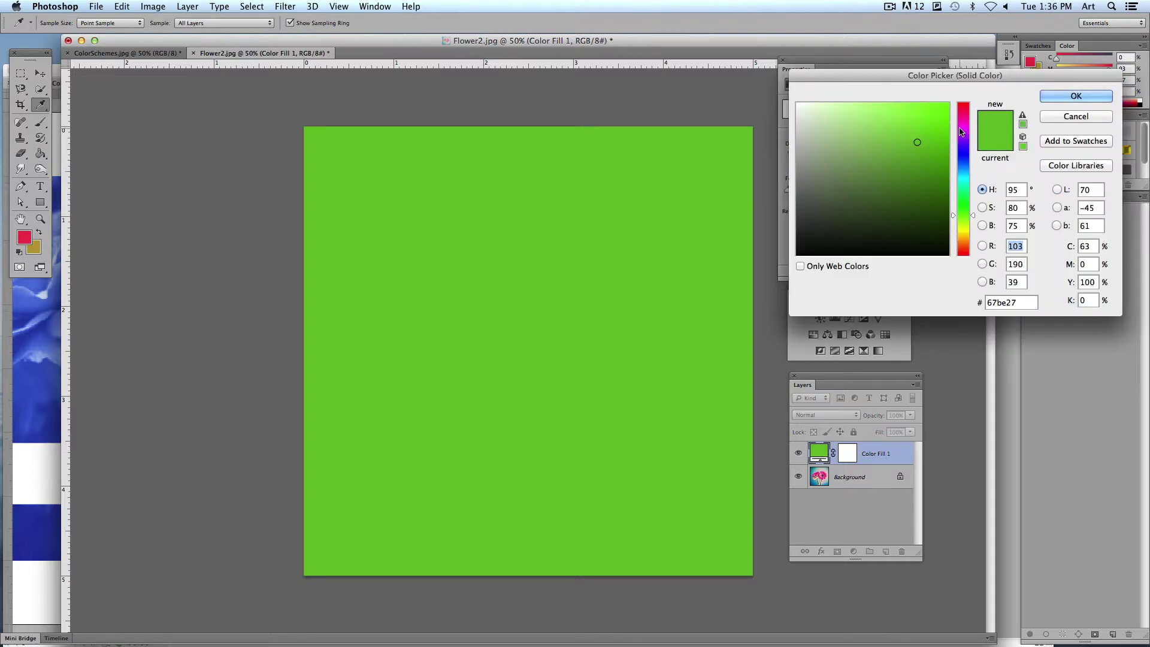
drag(961, 132, 961, 103)
click(936, 114)
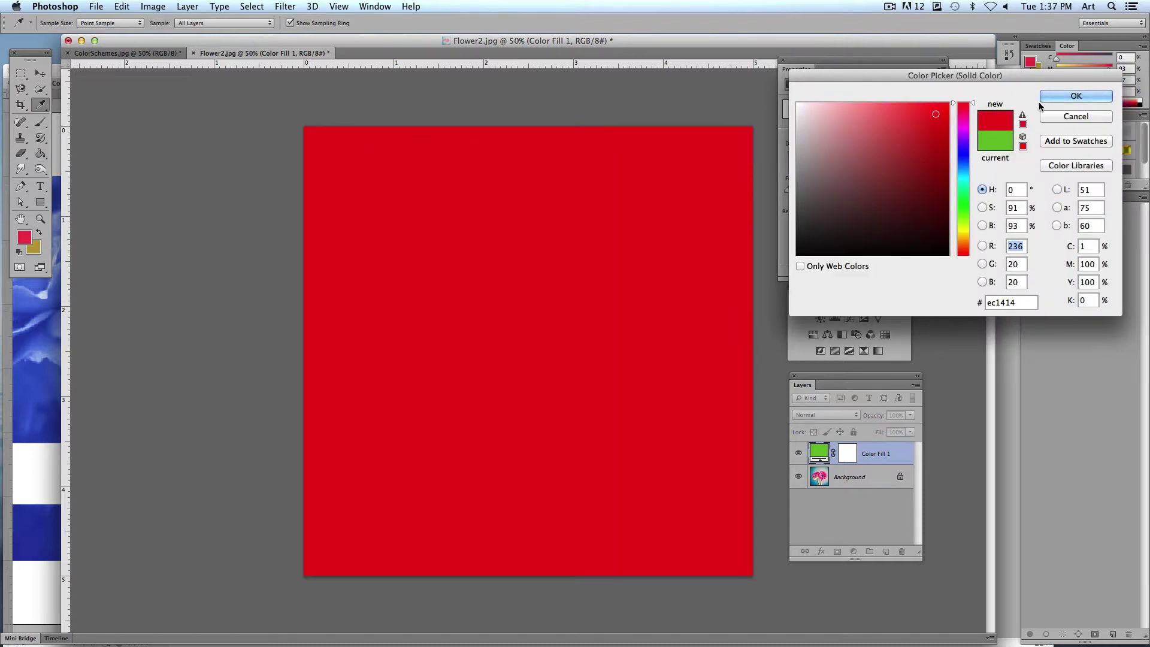
click(1059, 94)
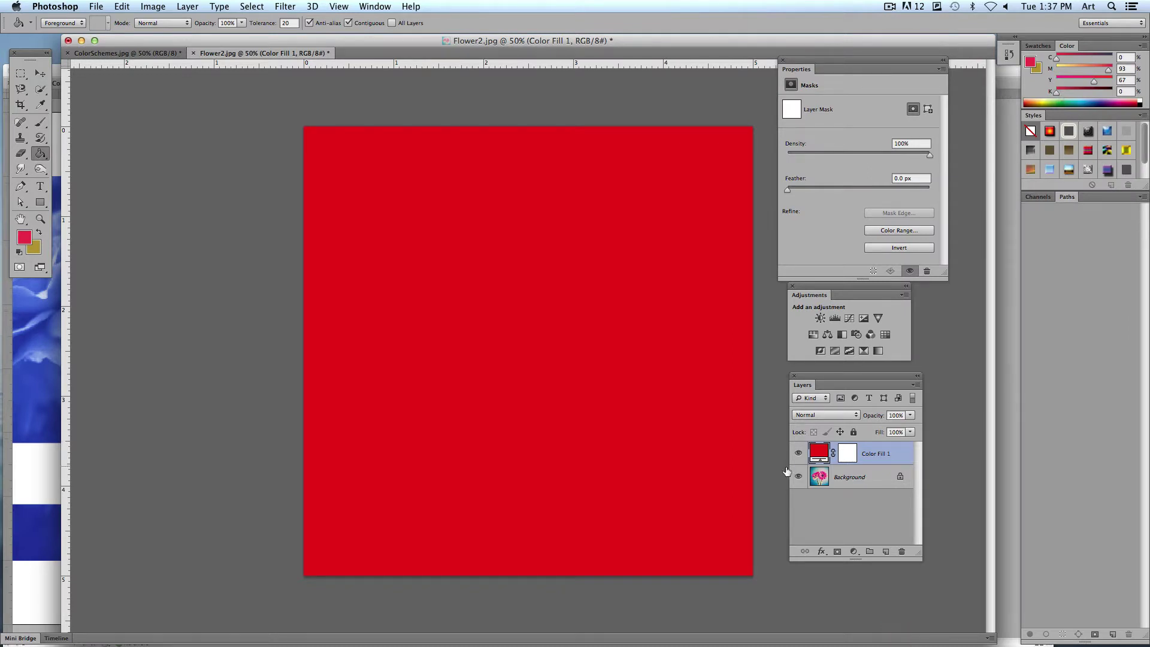
- Compare the Hue and Color blending modes on the red fill layer and set it to Hue
click(849, 419)
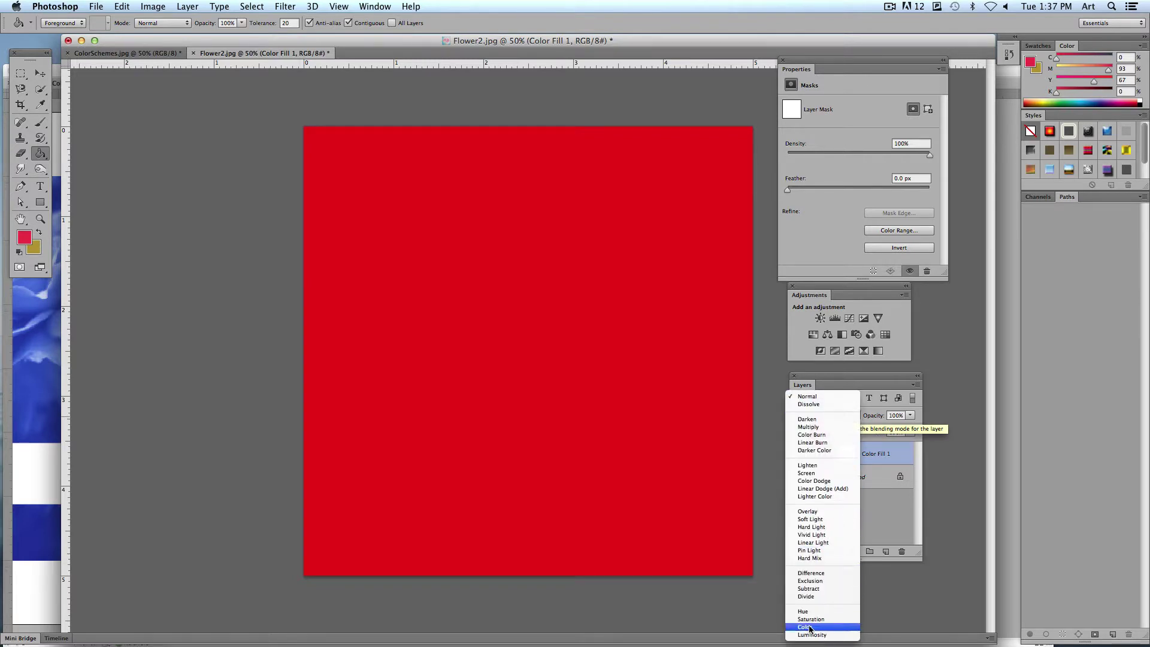
click(815, 612)
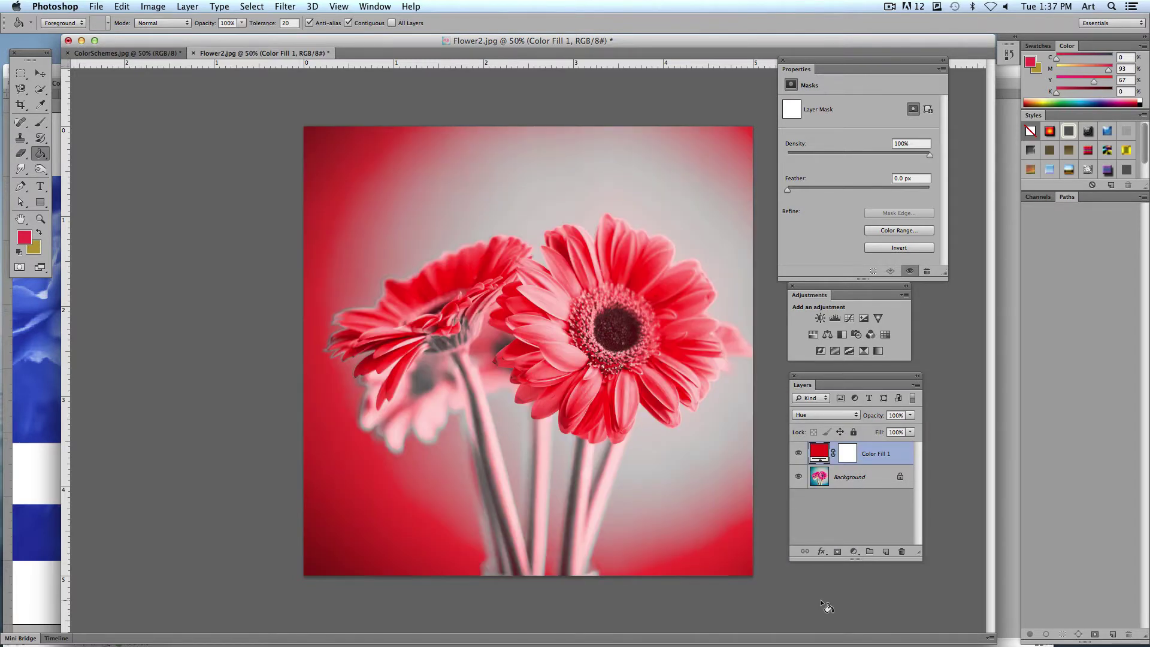
click(822, 416)
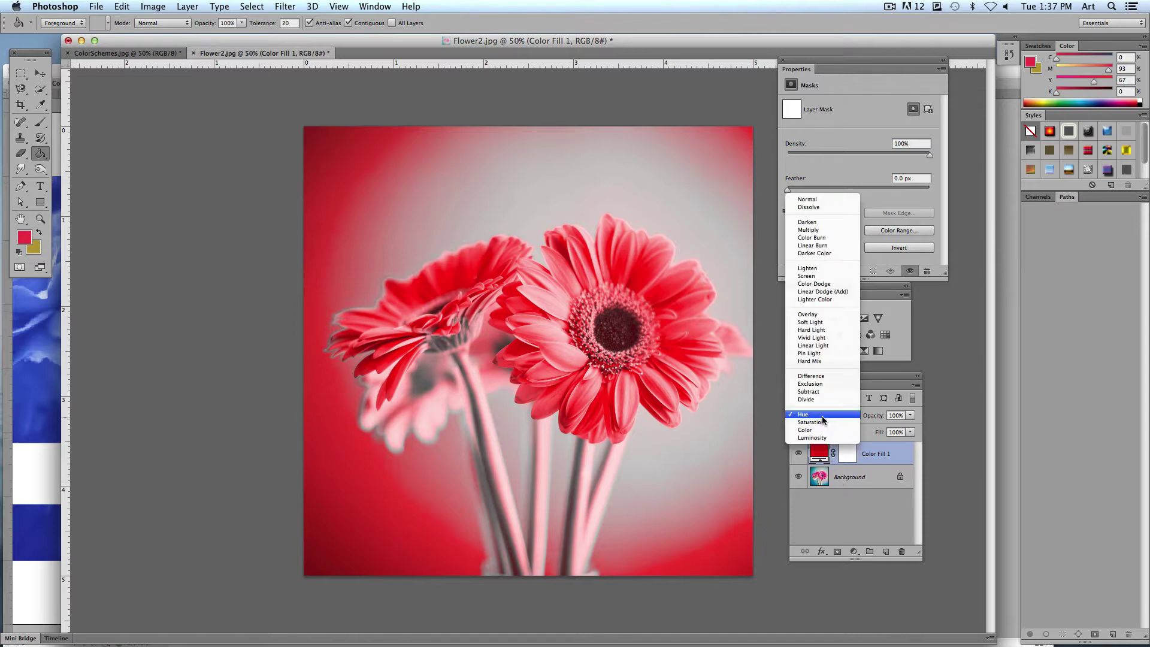
click(824, 429)
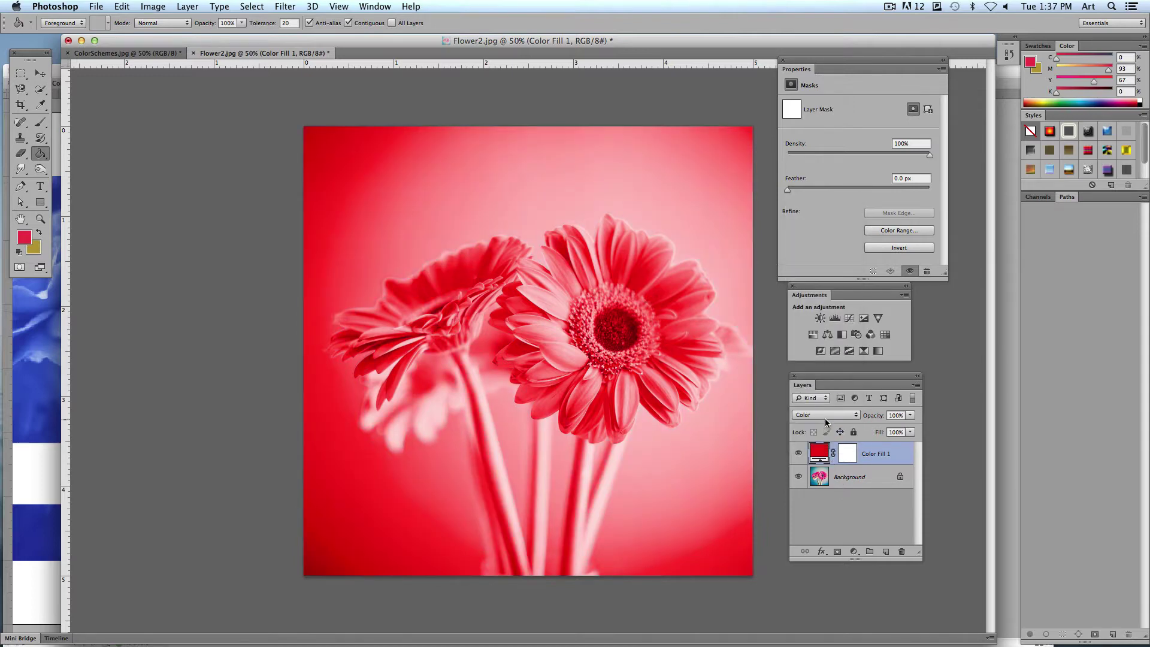
click(827, 415)
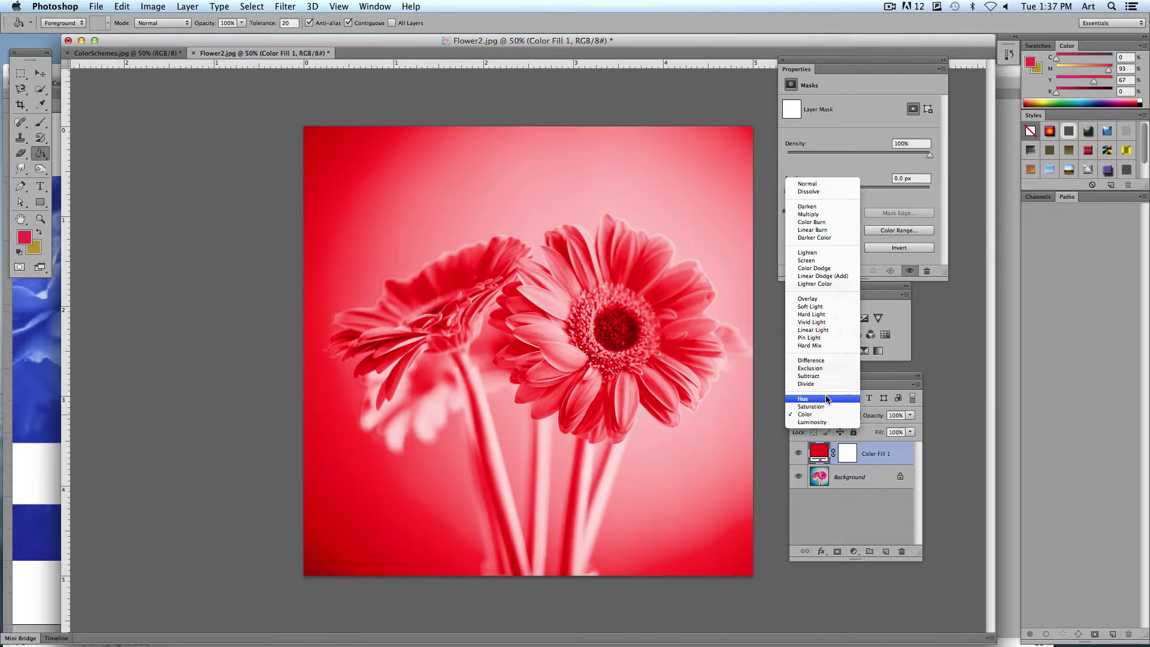
click(827, 399)
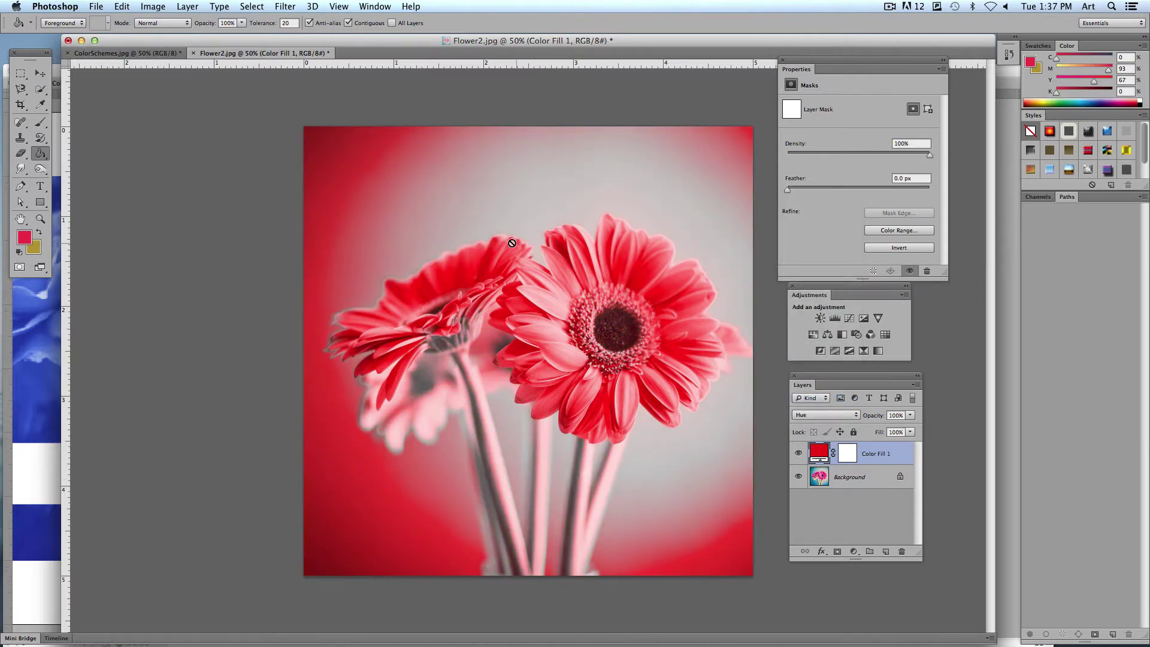
- Deselect the layers and flatten the red-tinted flower image into a single background layer
click(40, 73)
click(880, 537)
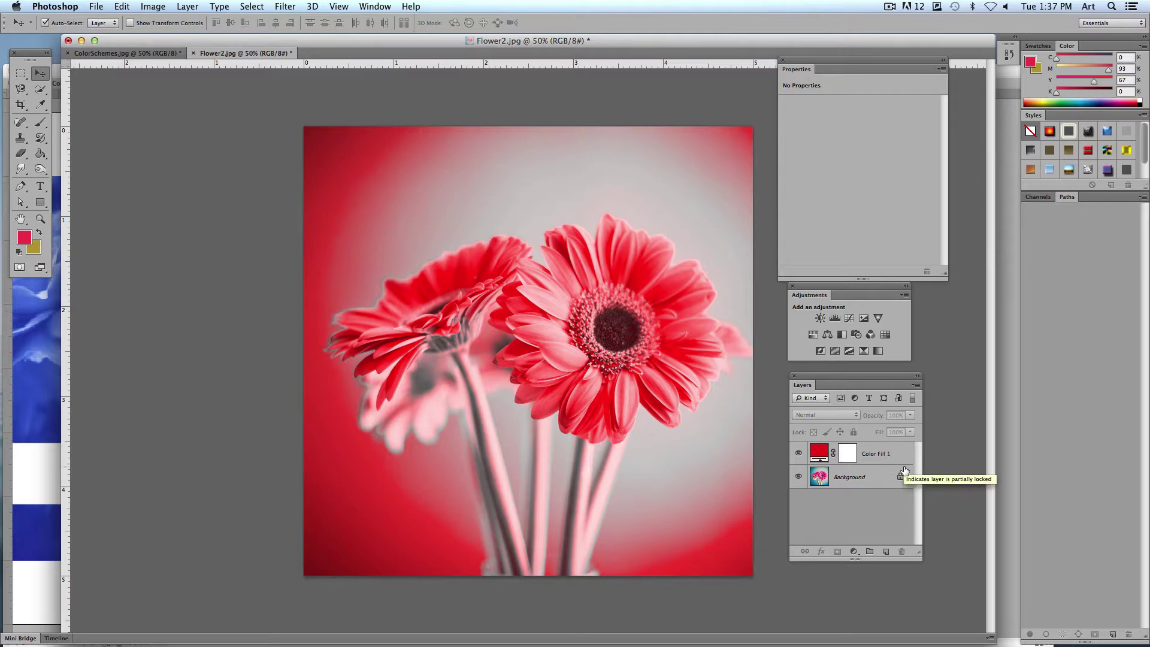
click(186, 7)
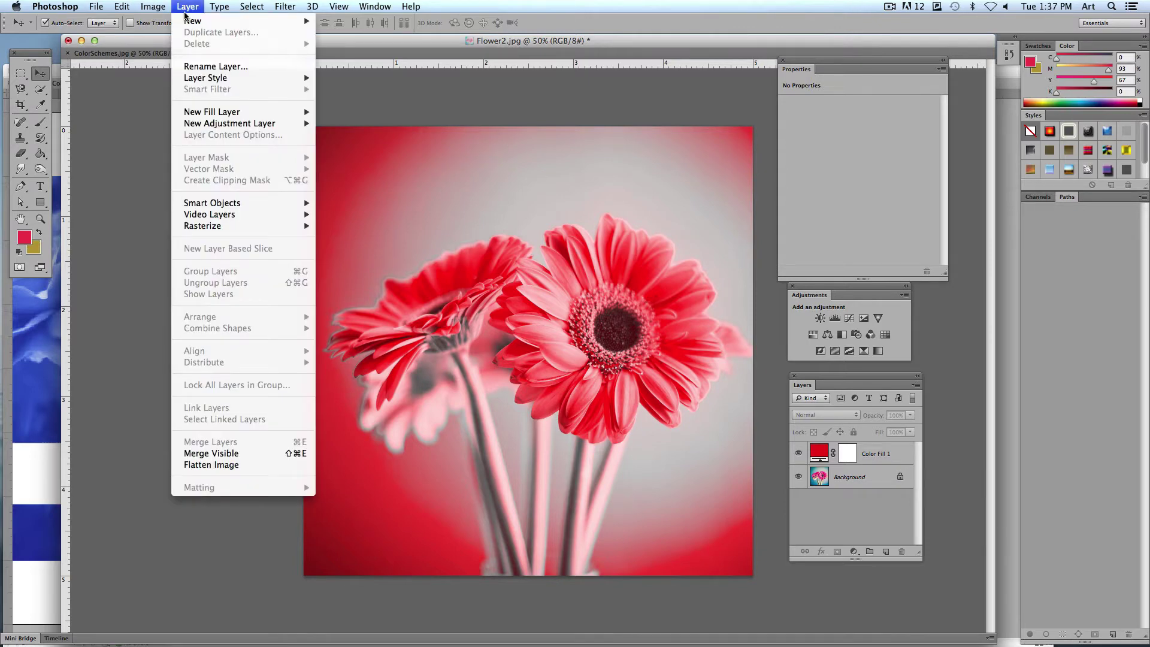
click(217, 467)
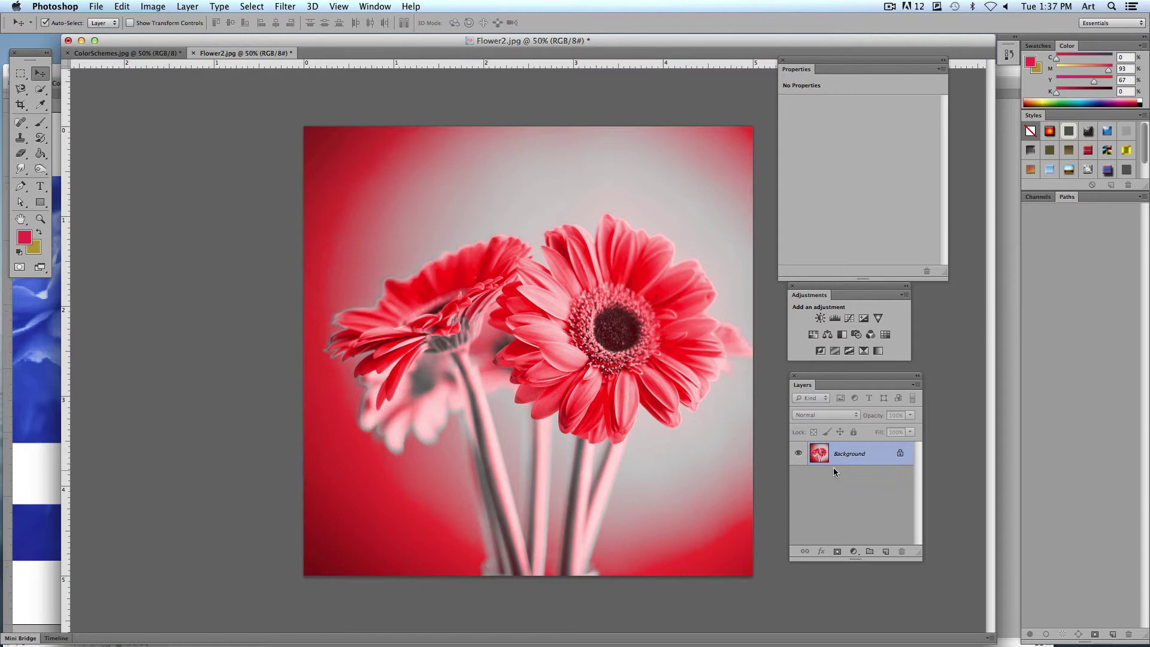
click(916, 385)
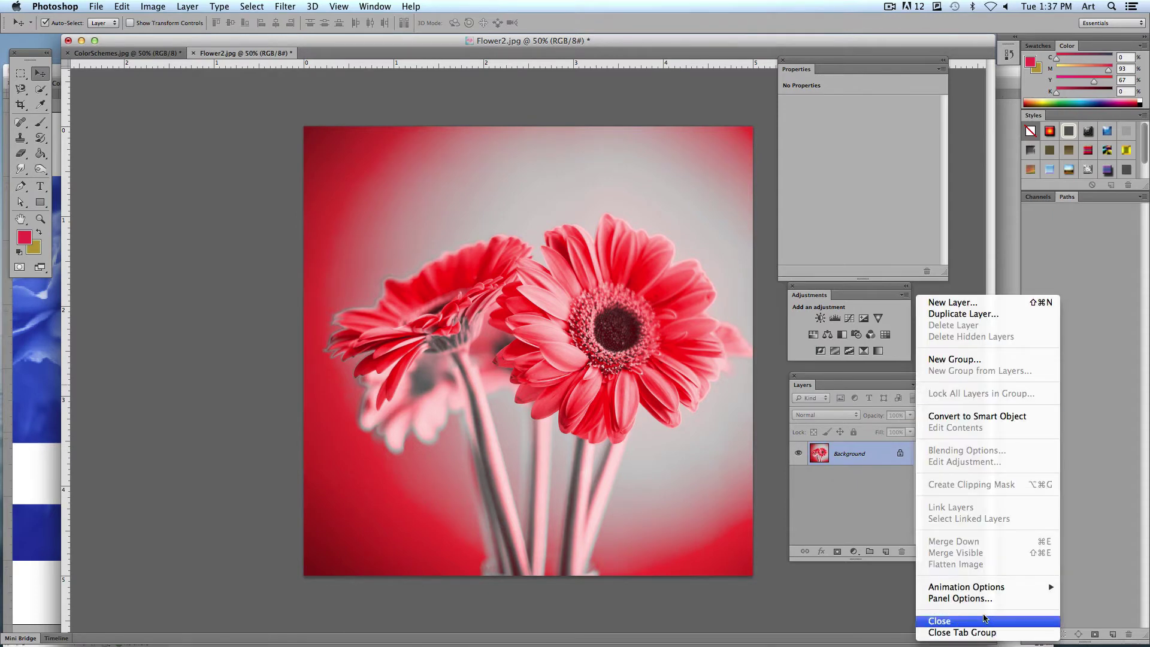
- Save and close the red-tinted Flower2.jpg, and switch back to the FlowerFlier layout in InDesign
click(810, 557)
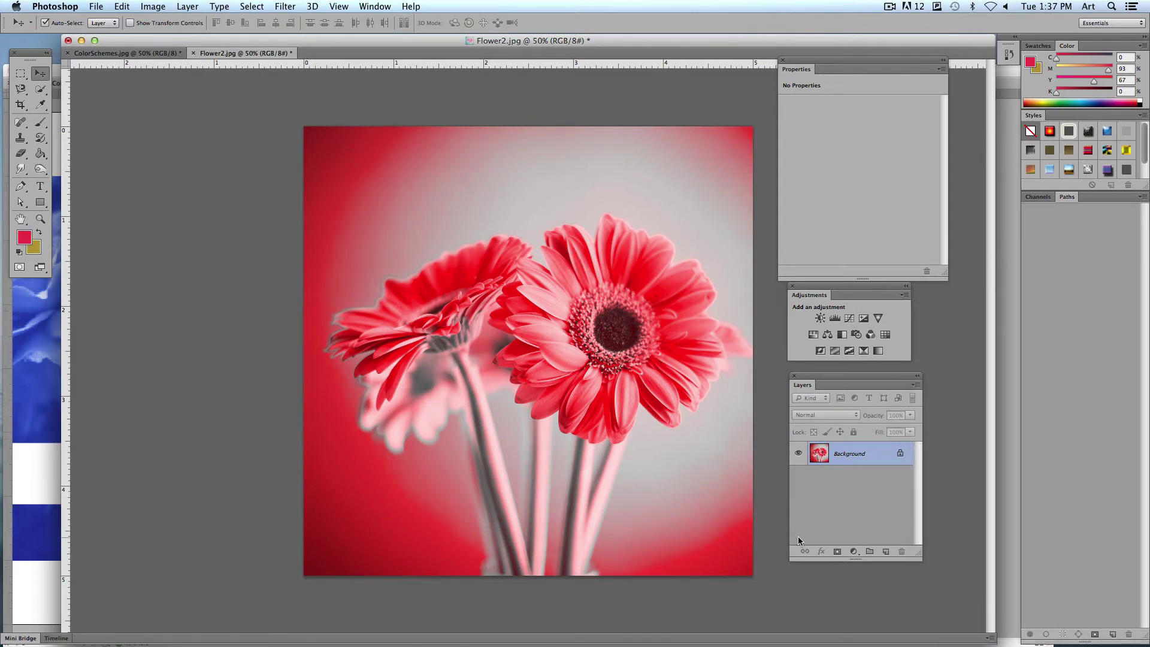
click(94, 6)
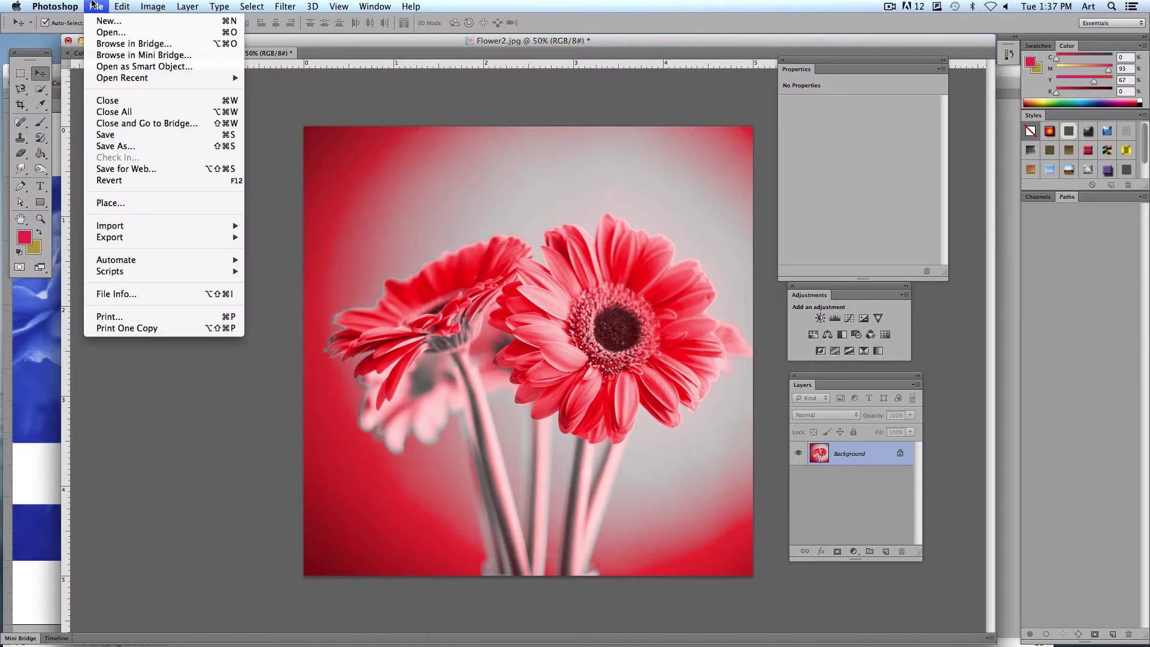
click(101, 136)
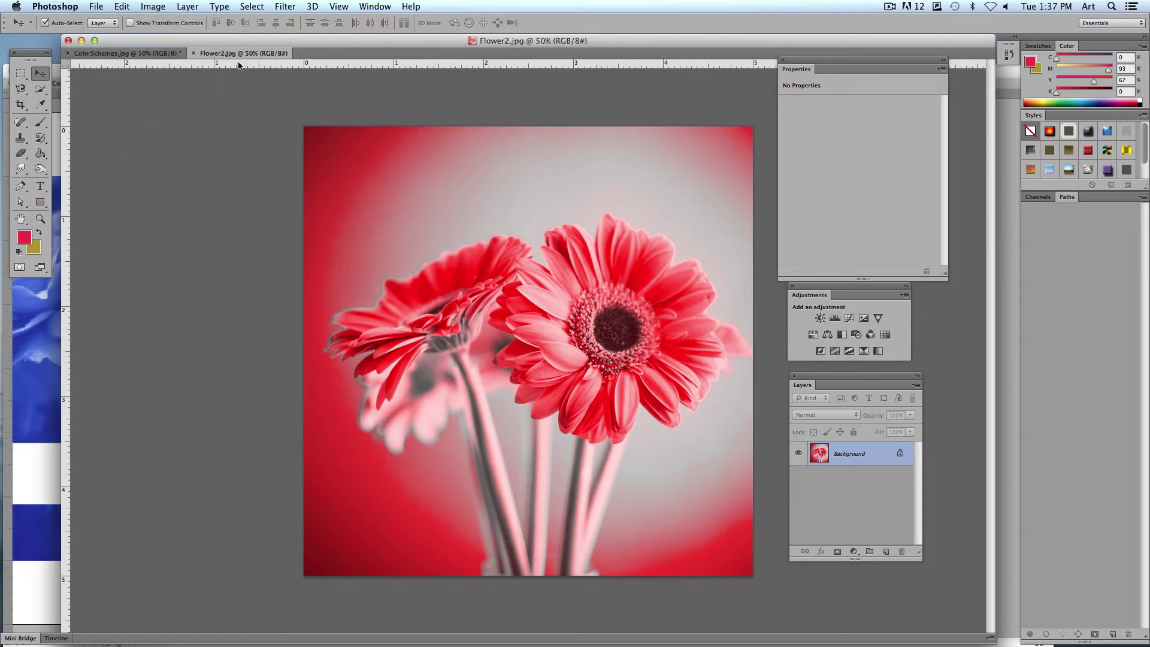
click(193, 52)
click(82, 40)
click(522, 149)
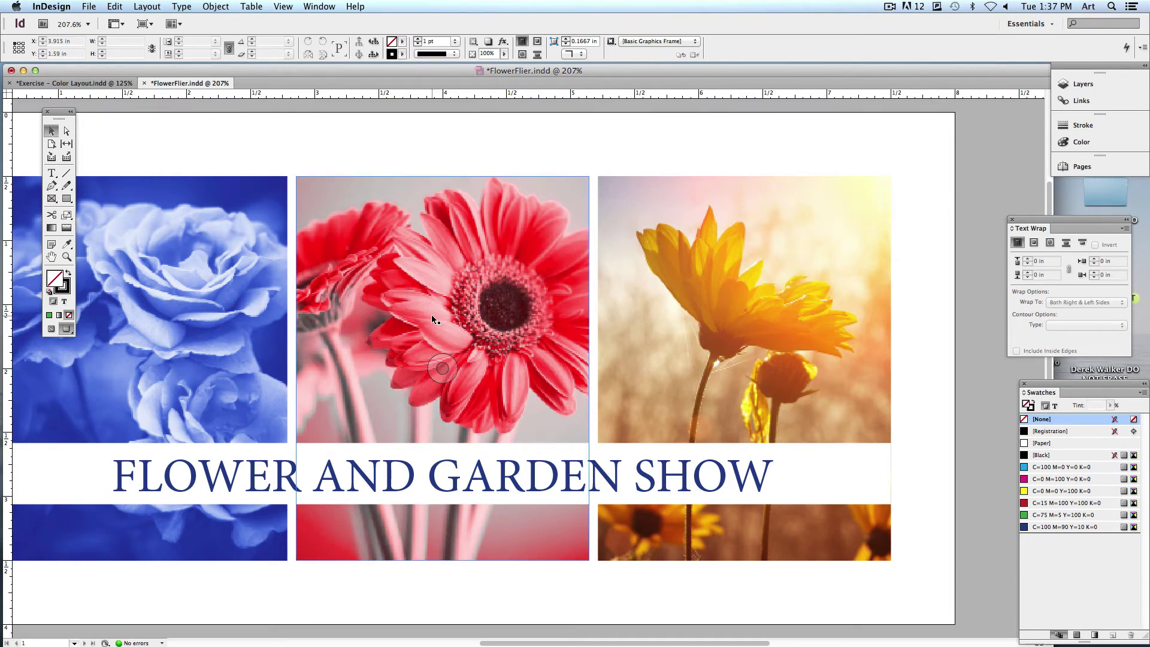
- Open the flier's linked yellow flower photo, Flower3.jpg, for editing in Photoshop
click(644, 163)
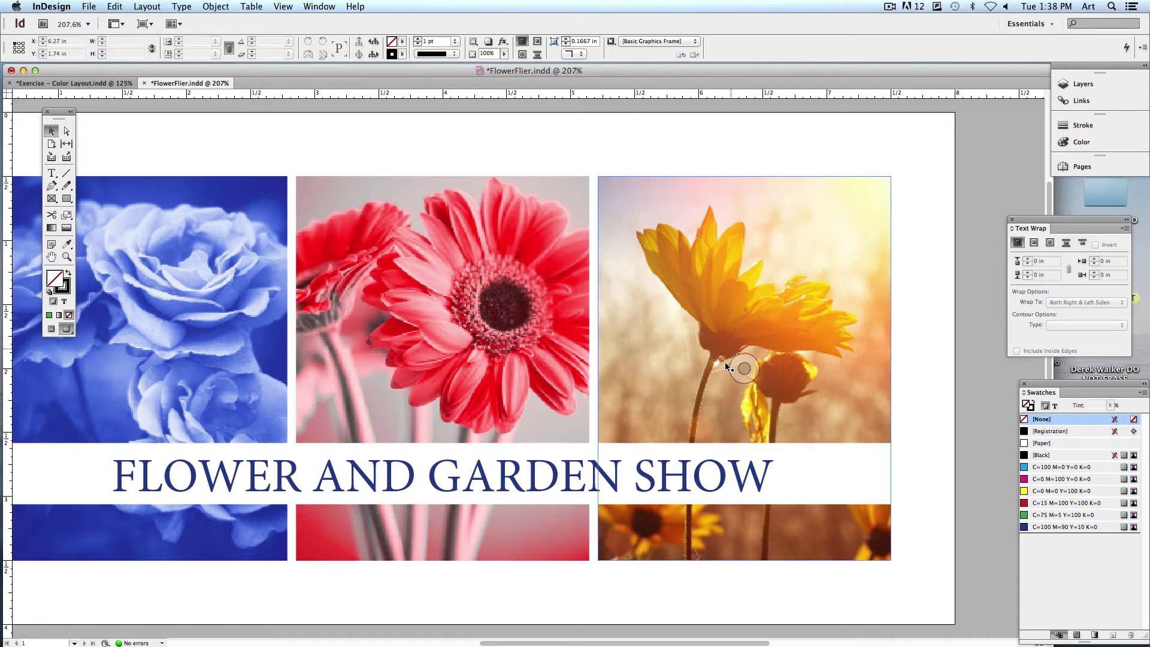
click(745, 368)
right_click(745, 371)
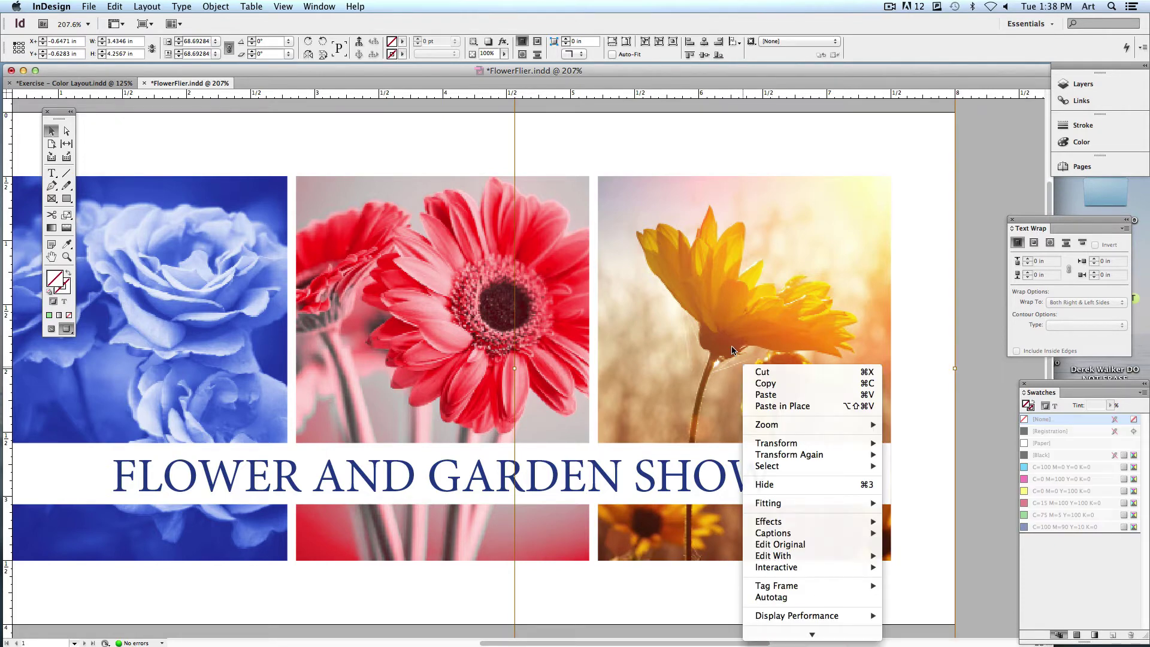
mouse_move(800, 569)
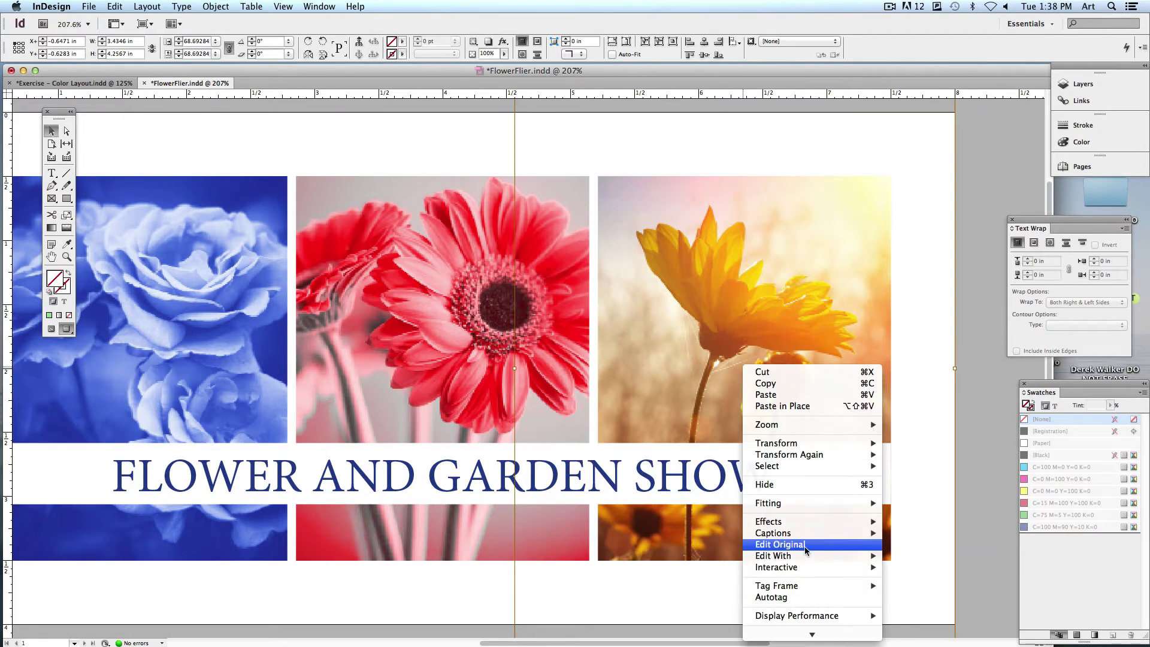
click(929, 471)
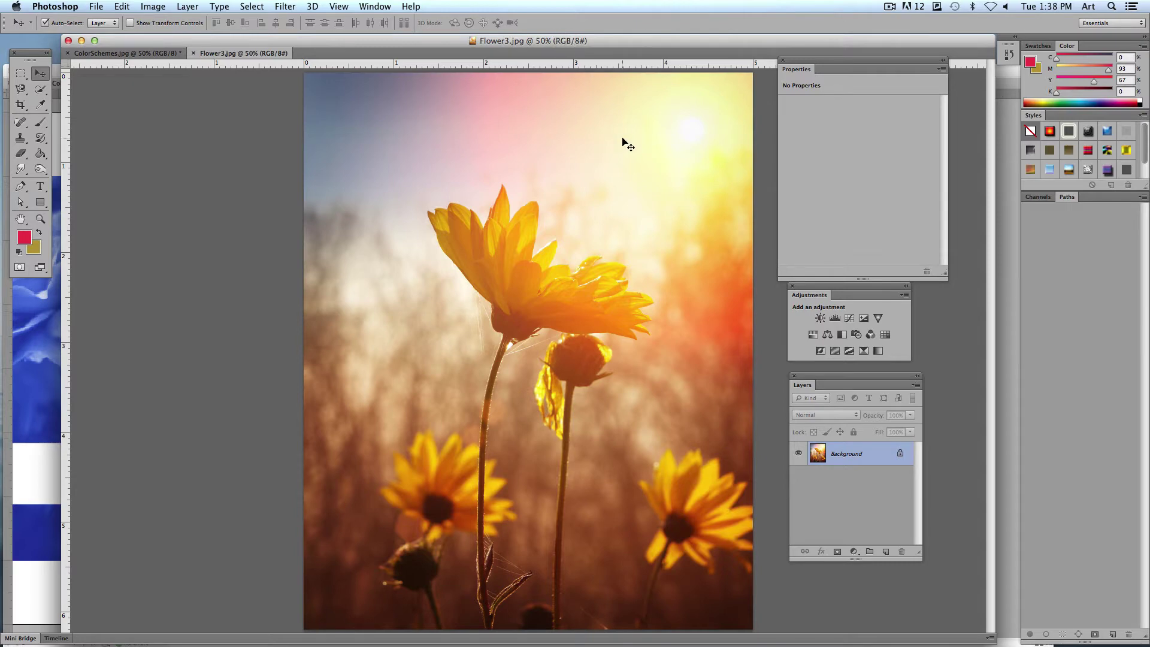
- Convert the yellow flower photo to Grayscale mode, discarding its color information
click(22, 241)
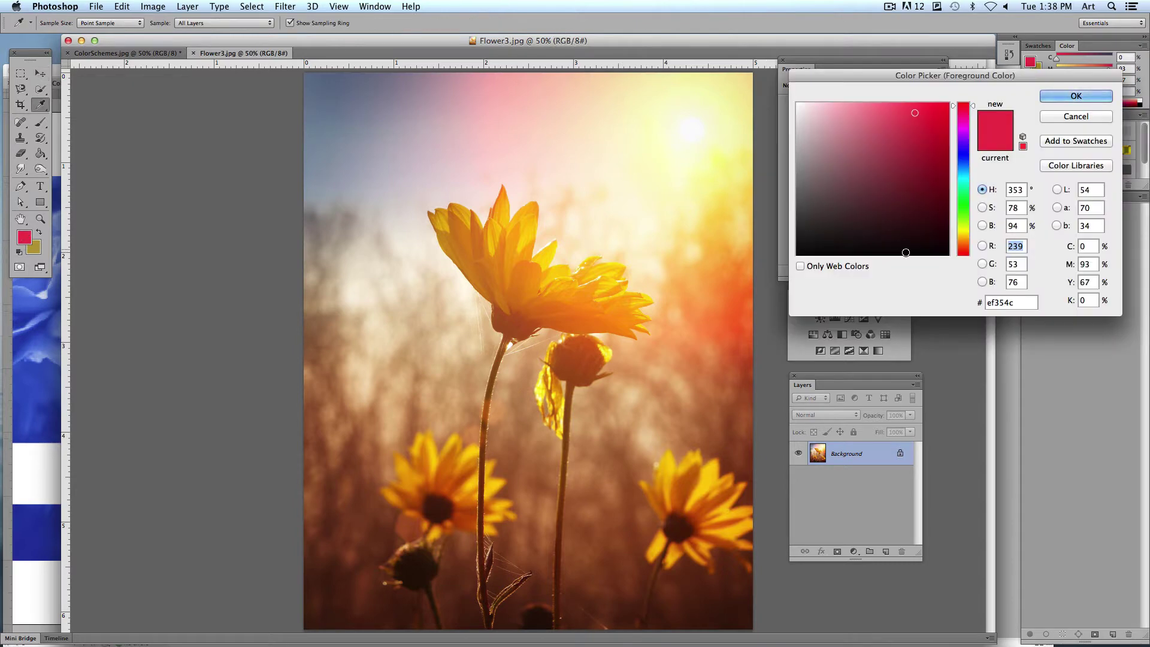
click(1065, 116)
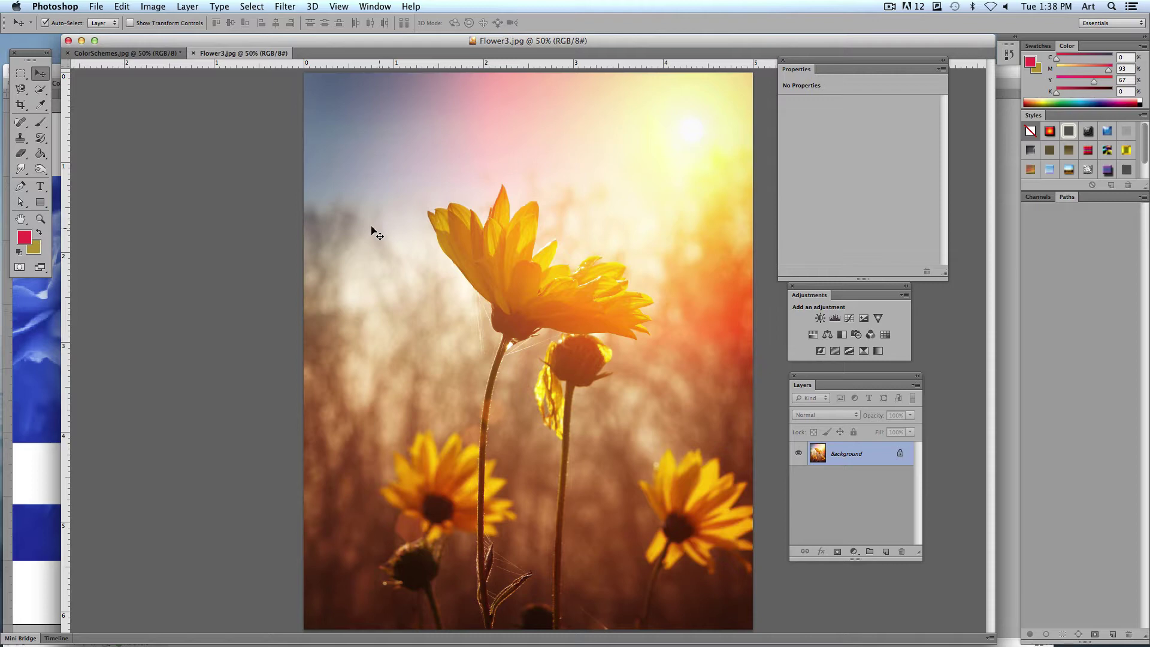
click(154, 8)
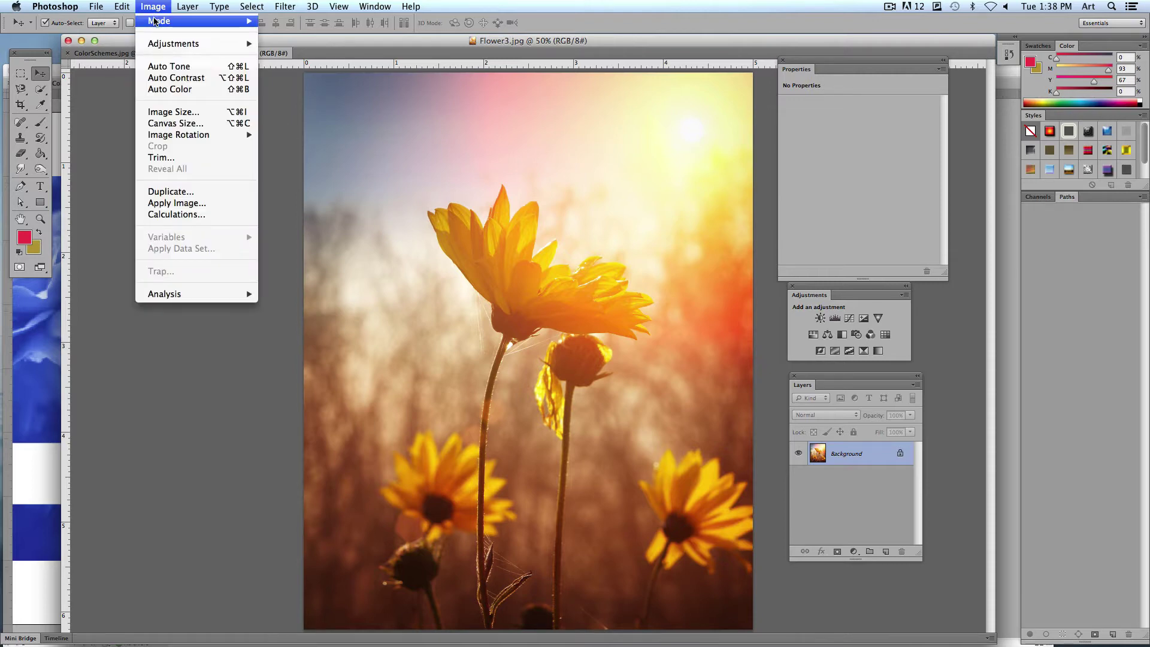
mouse_move(159, 21)
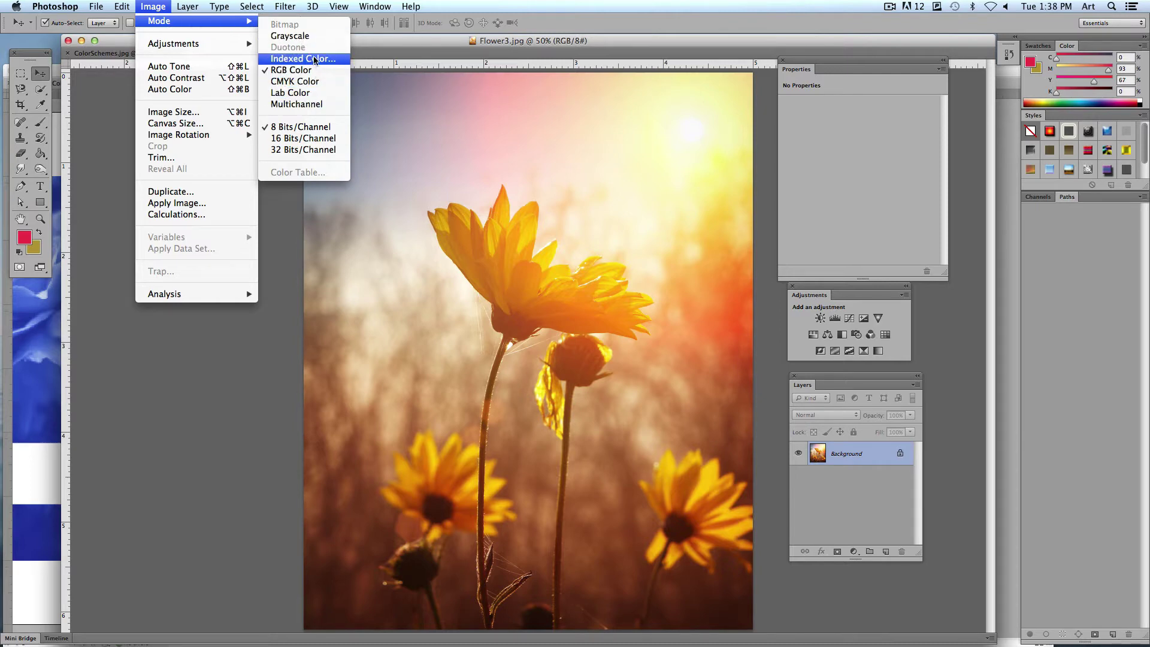
click(285, 37)
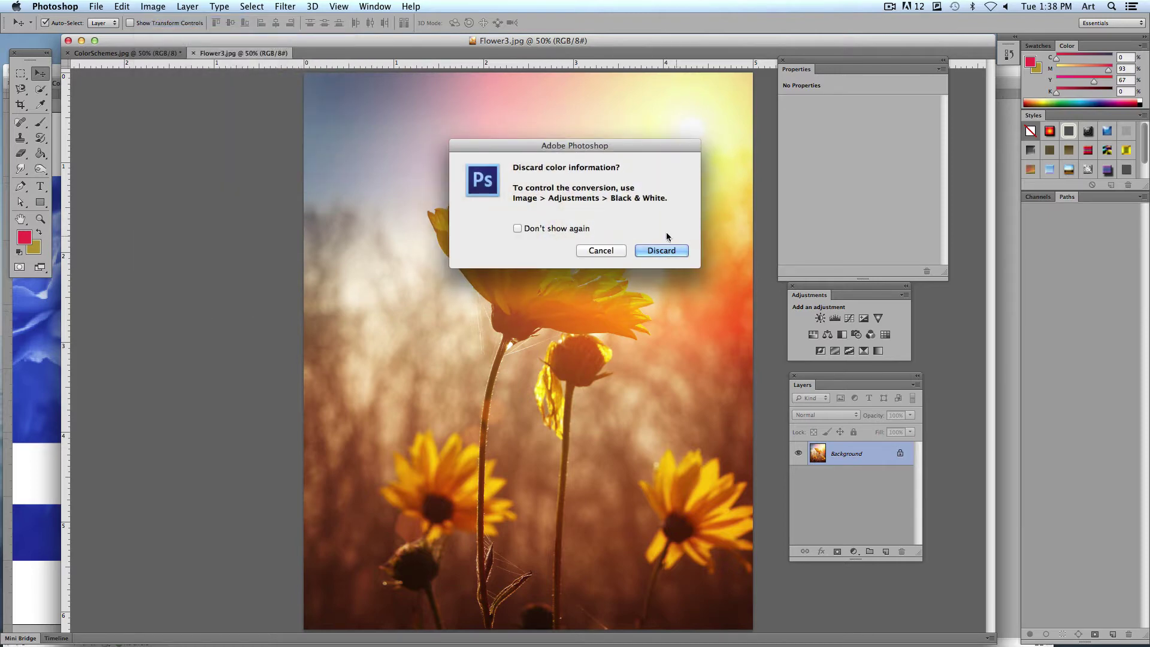
click(671, 250)
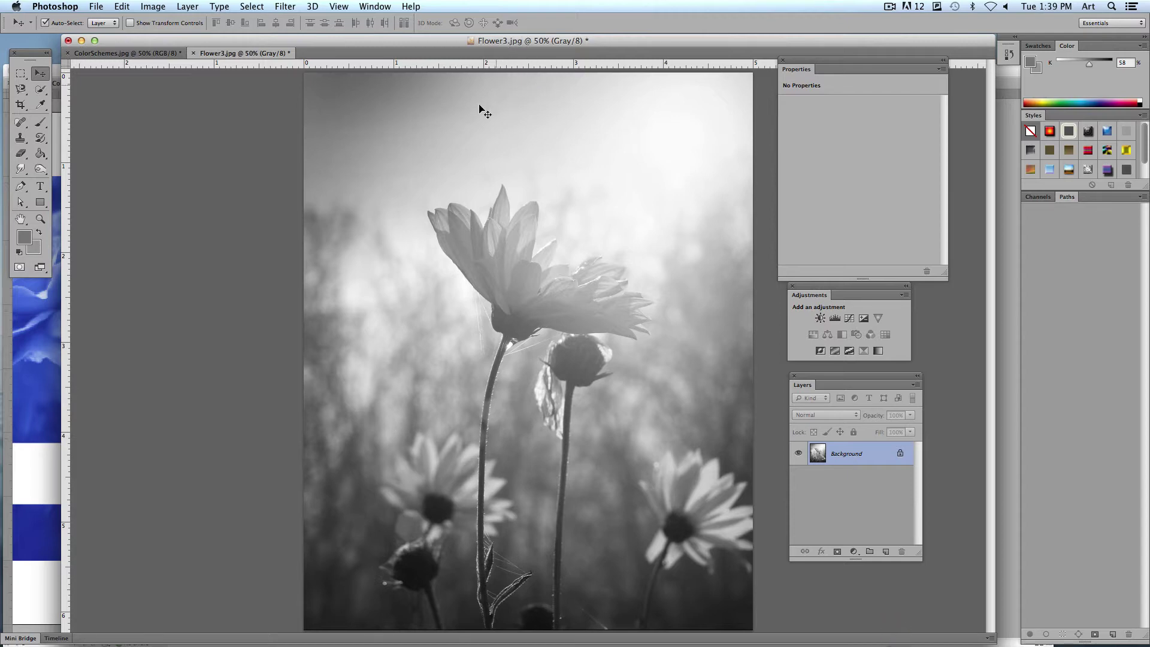
- Save the grayscale flower image as Flower3.tif in the Links folder in TIFF format with no image compression
click(93, 6)
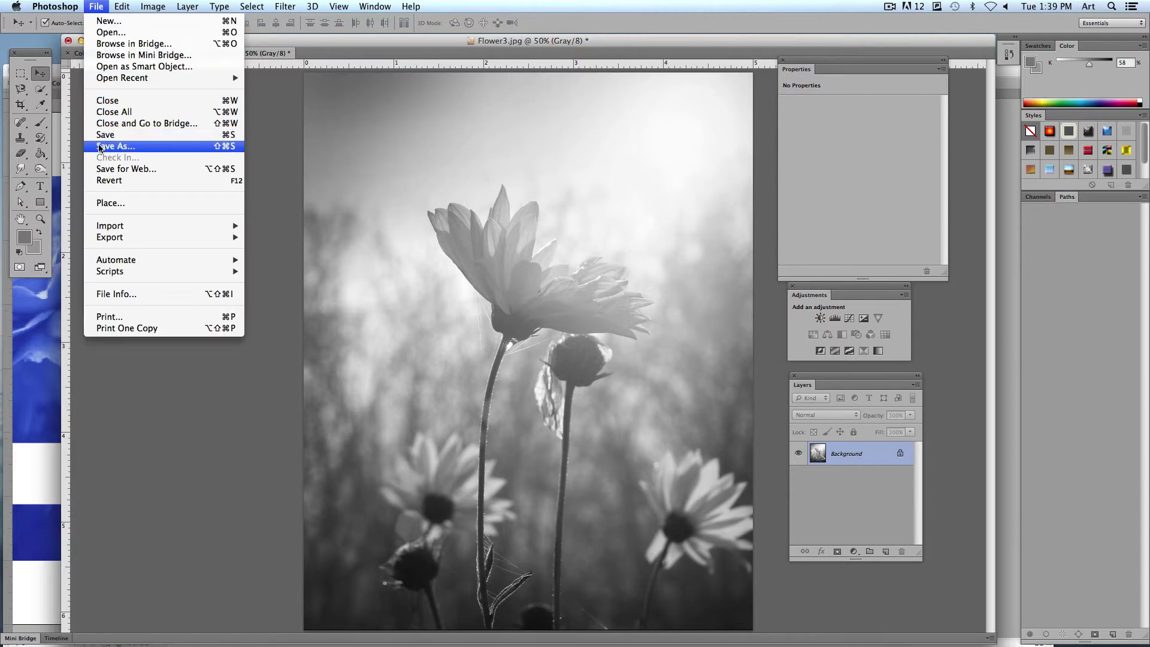
click(114, 147)
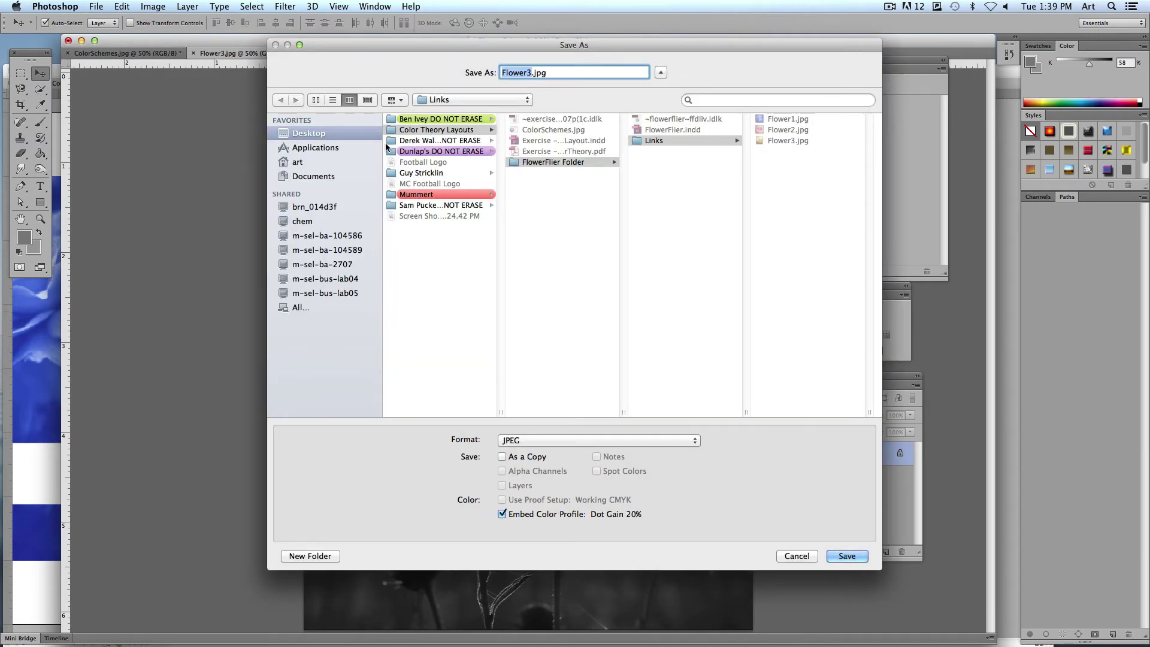
click(509, 442)
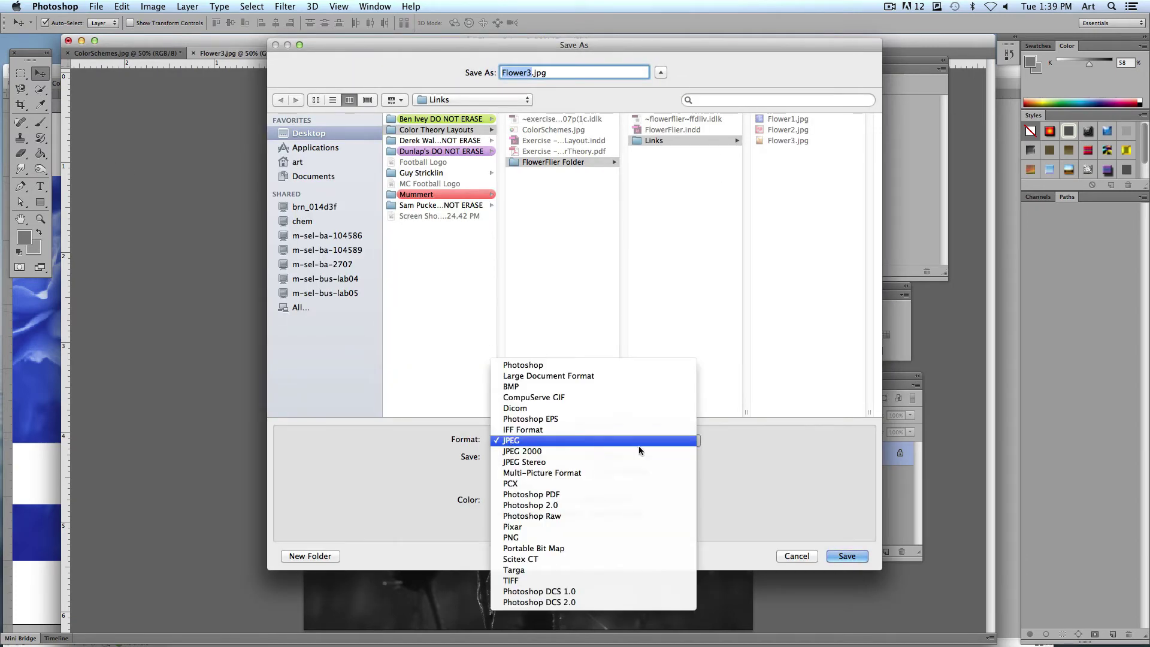
click(531, 582)
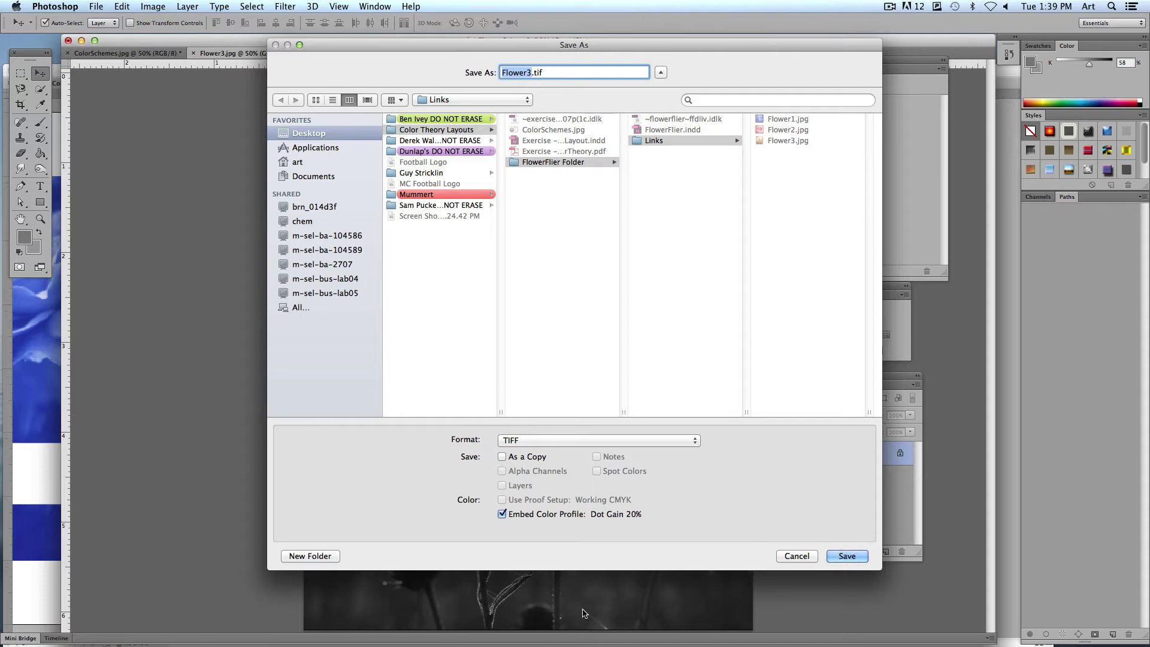
click(862, 555)
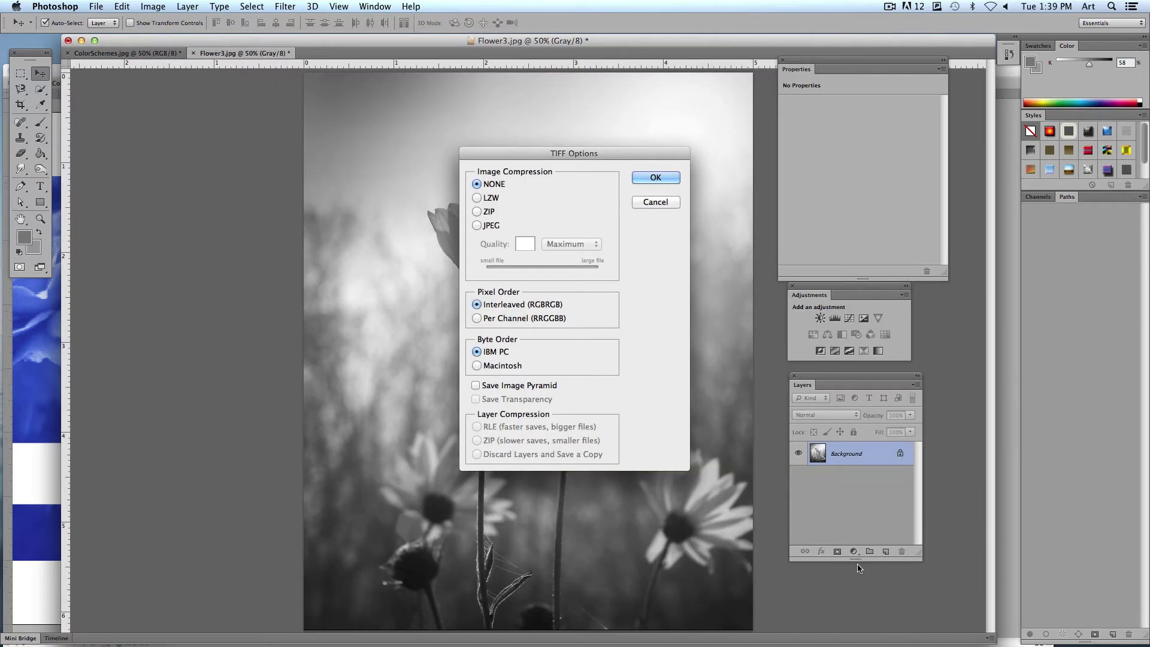
click(656, 178)
- Close the grayscale flower image and switch back to the FlowerFlier layout in InDesign
click(193, 53)
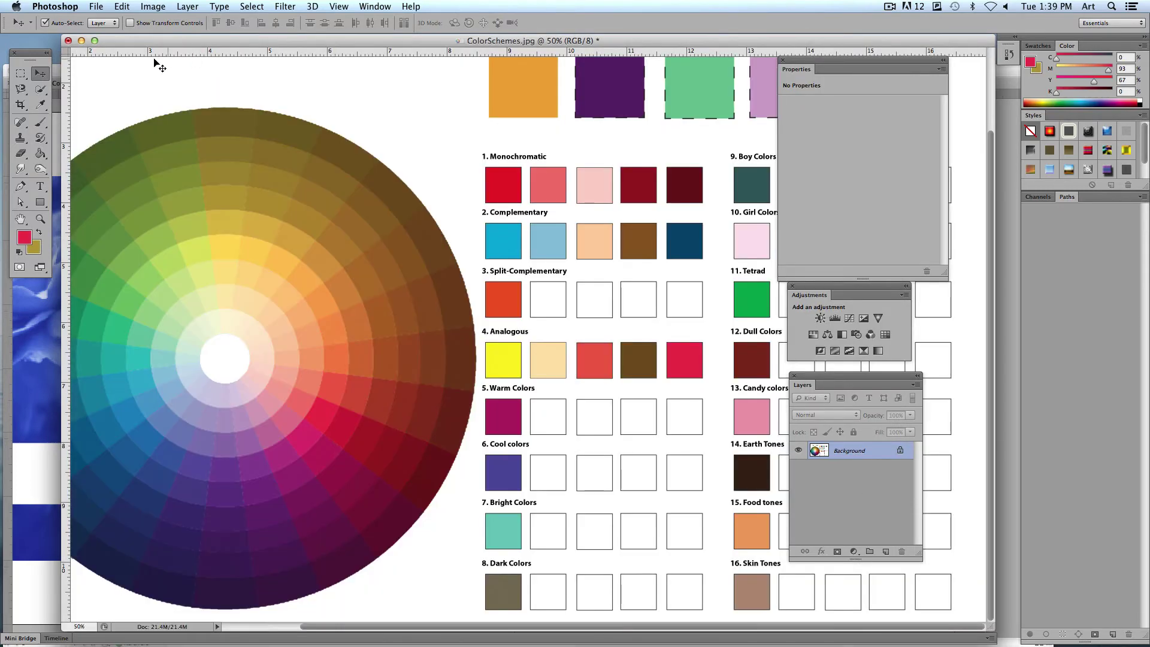
click(80, 40)
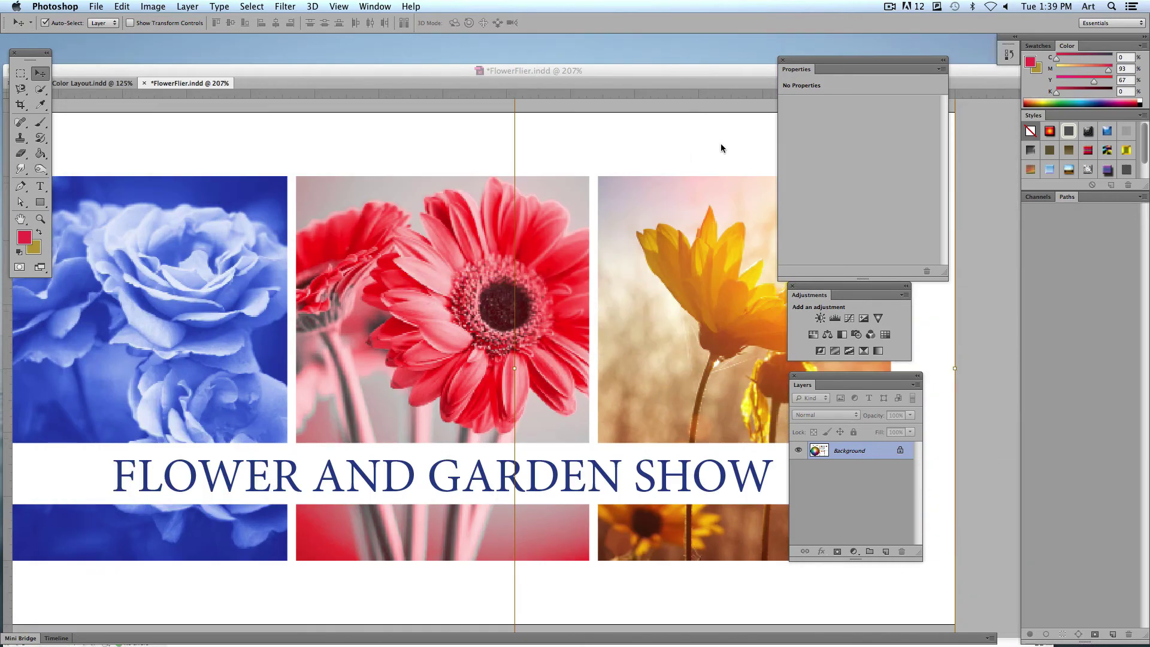
click(675, 145)
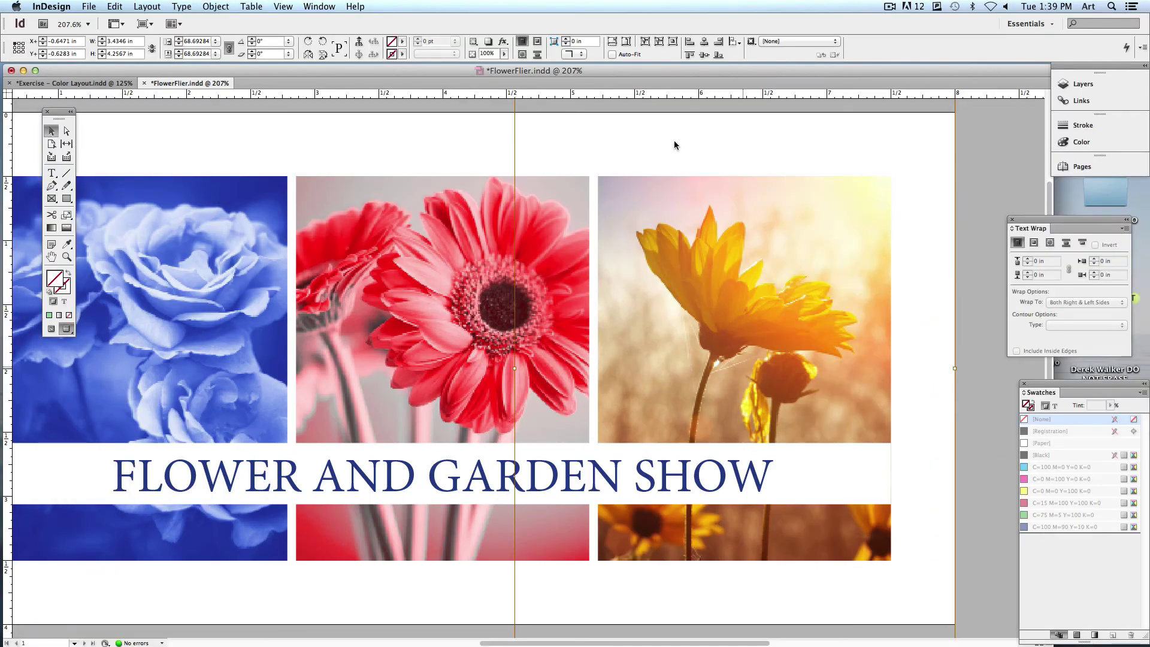
- Replace the yellow flower photo in the third frame by placing Flower3.tif from the Links folder
click(704, 262)
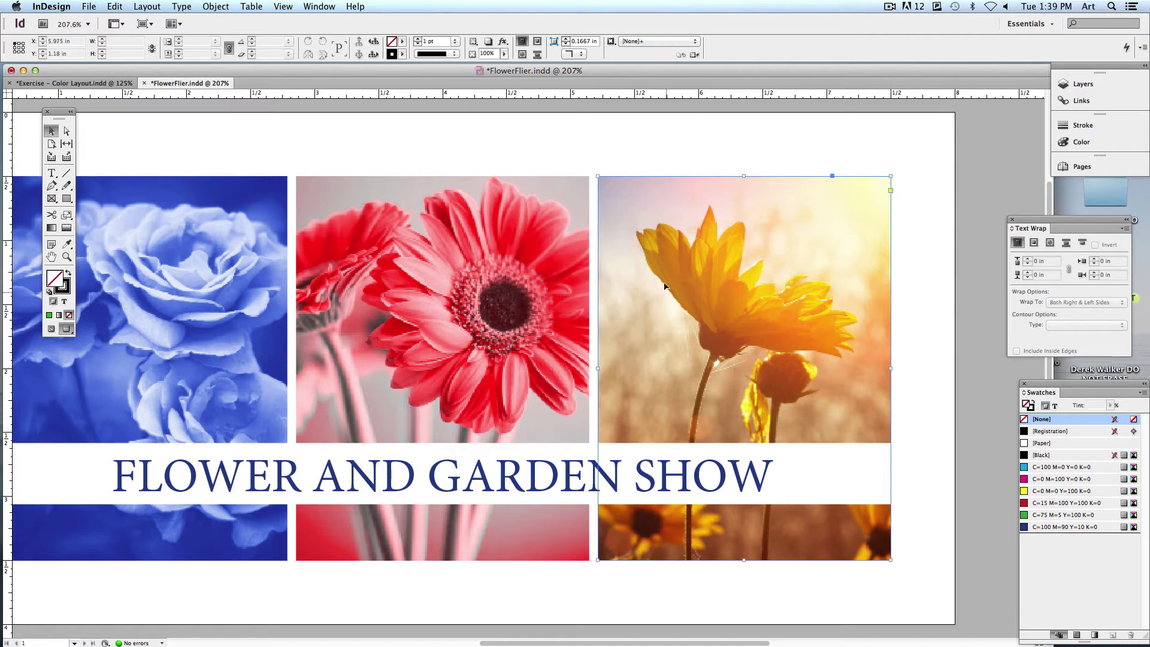
click(740, 287)
click(111, 7)
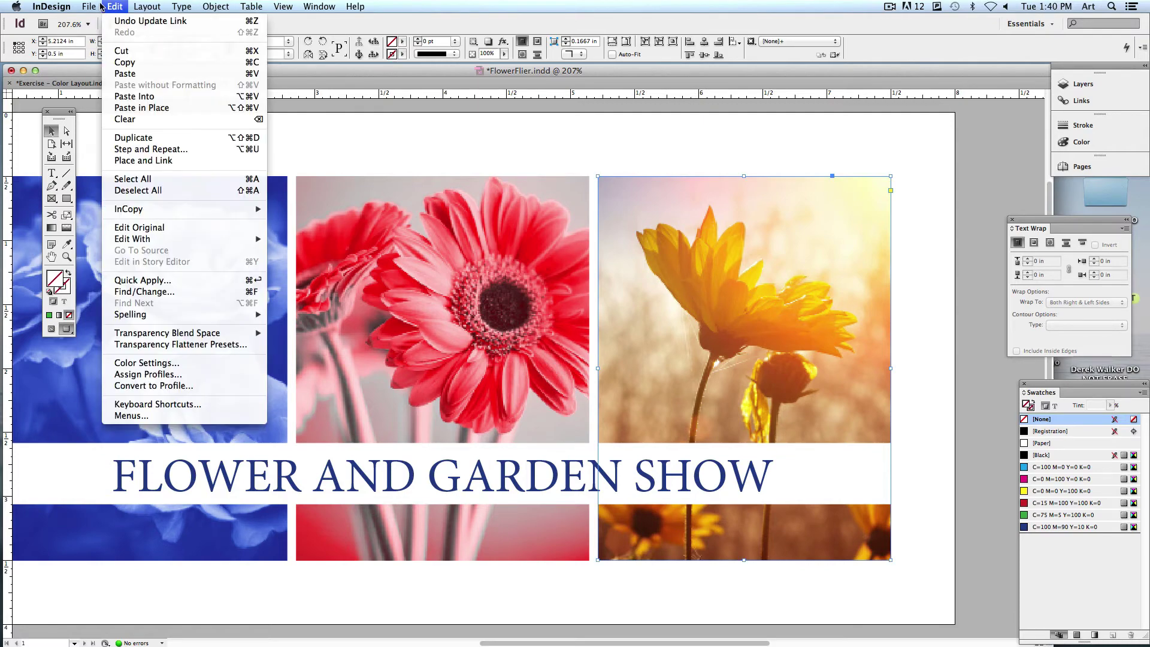
mouse_move(90, 6)
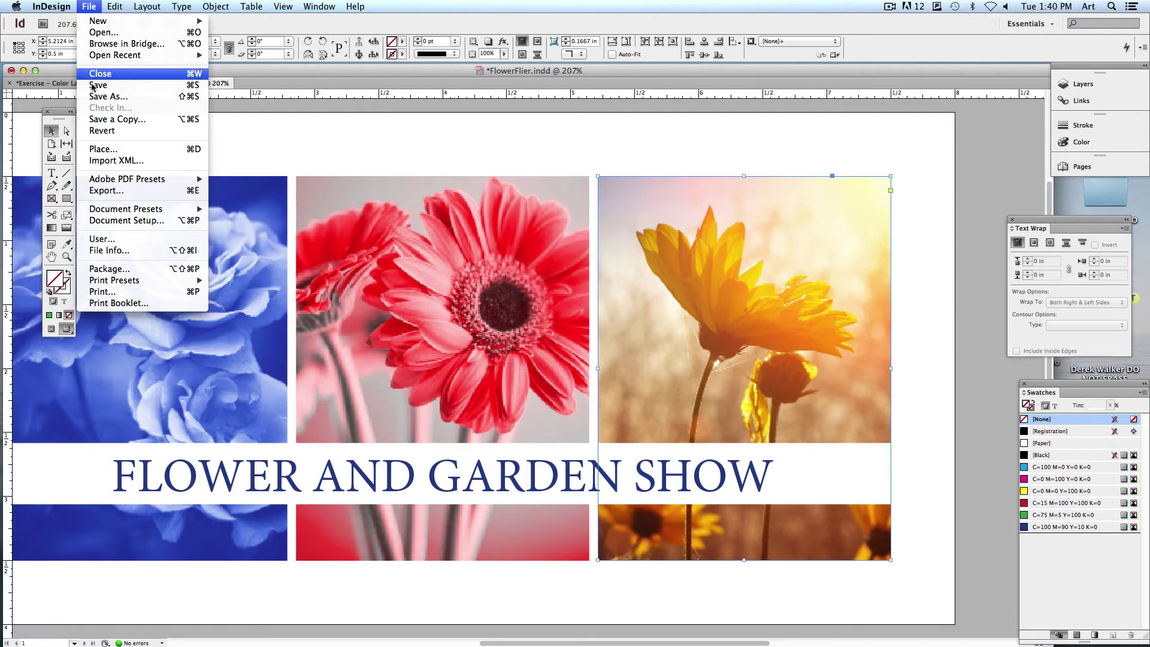
click(130, 149)
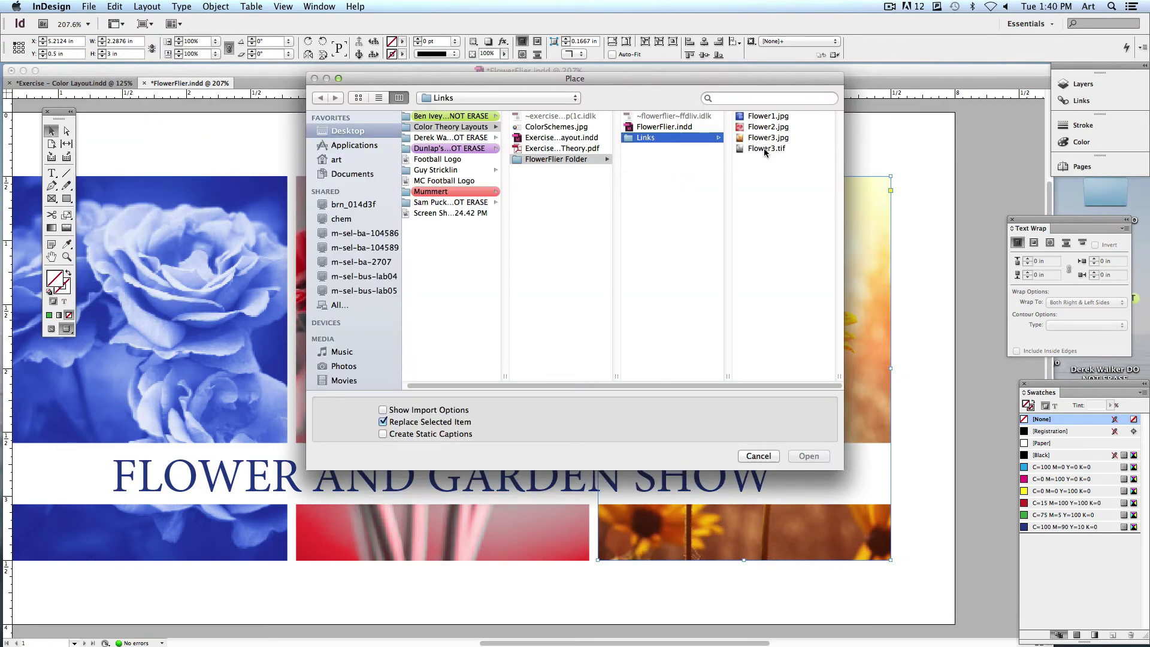
click(749, 151)
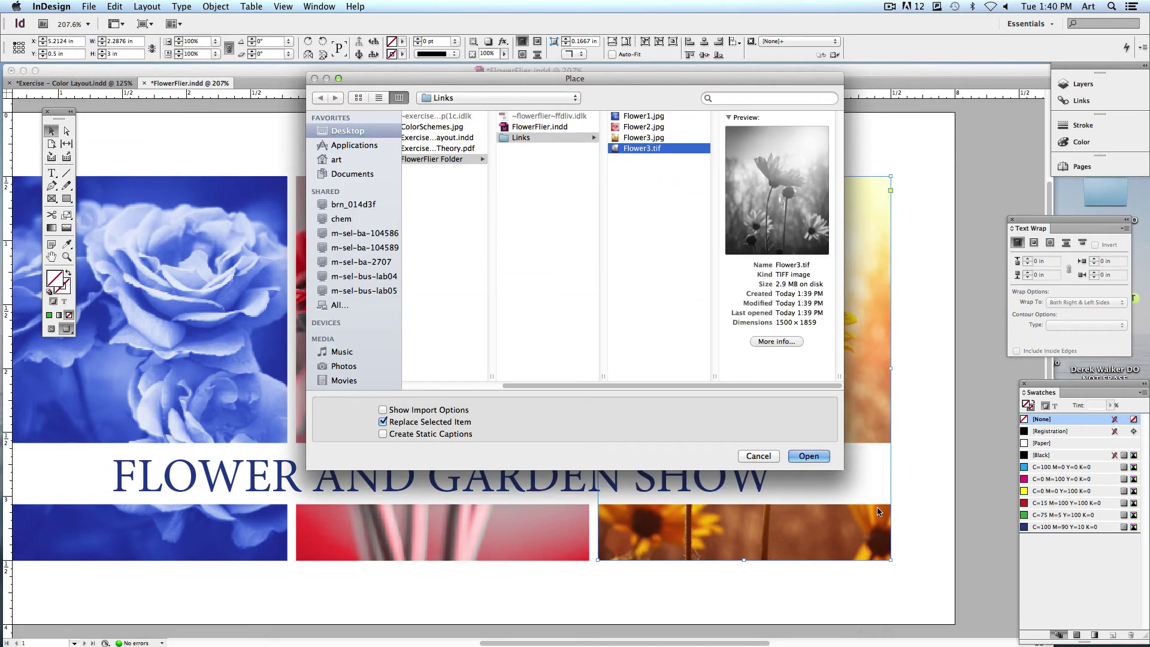
click(808, 456)
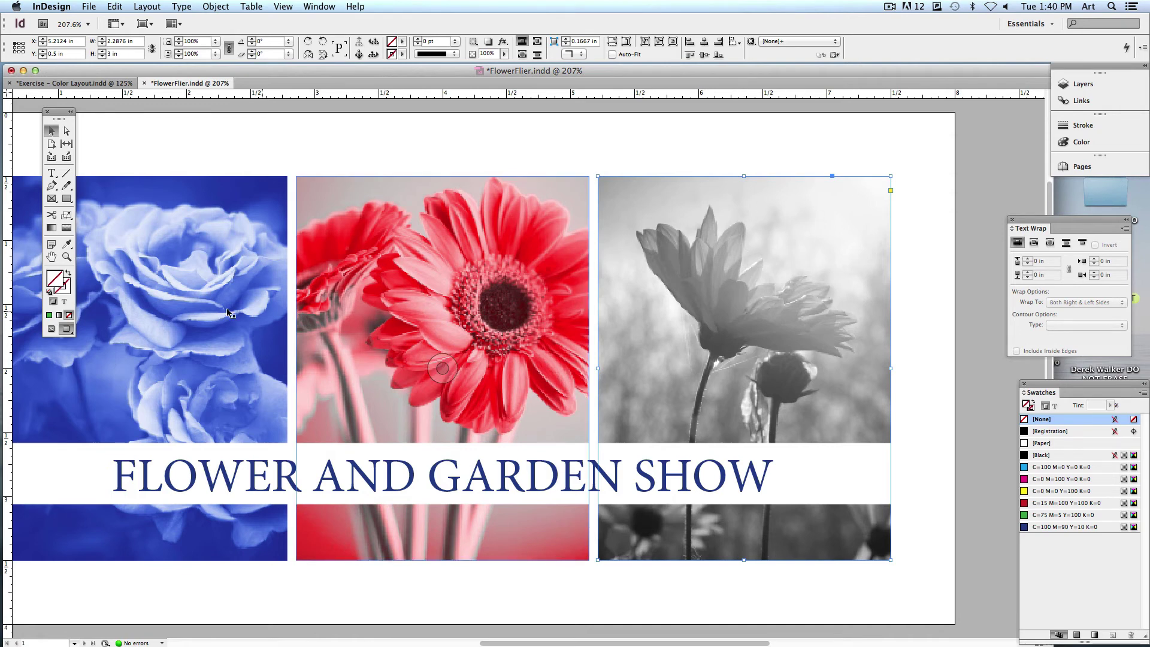
- Fill the third photo's frame with the green color C=75 M=5 Y=100 K=0
double_click(55, 280)
drag(680, 138, 299, 142)
click(461, 168)
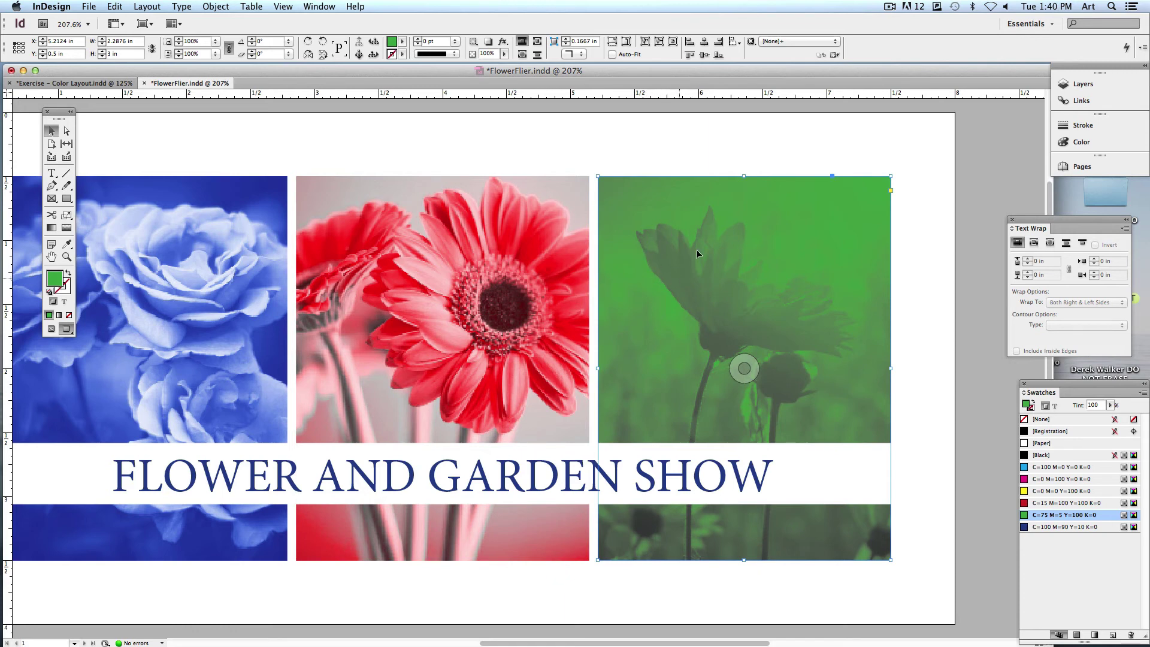
- Select the grayscale image inside the green frame and color it pink with RGB 255, 184, 255
click(745, 370)
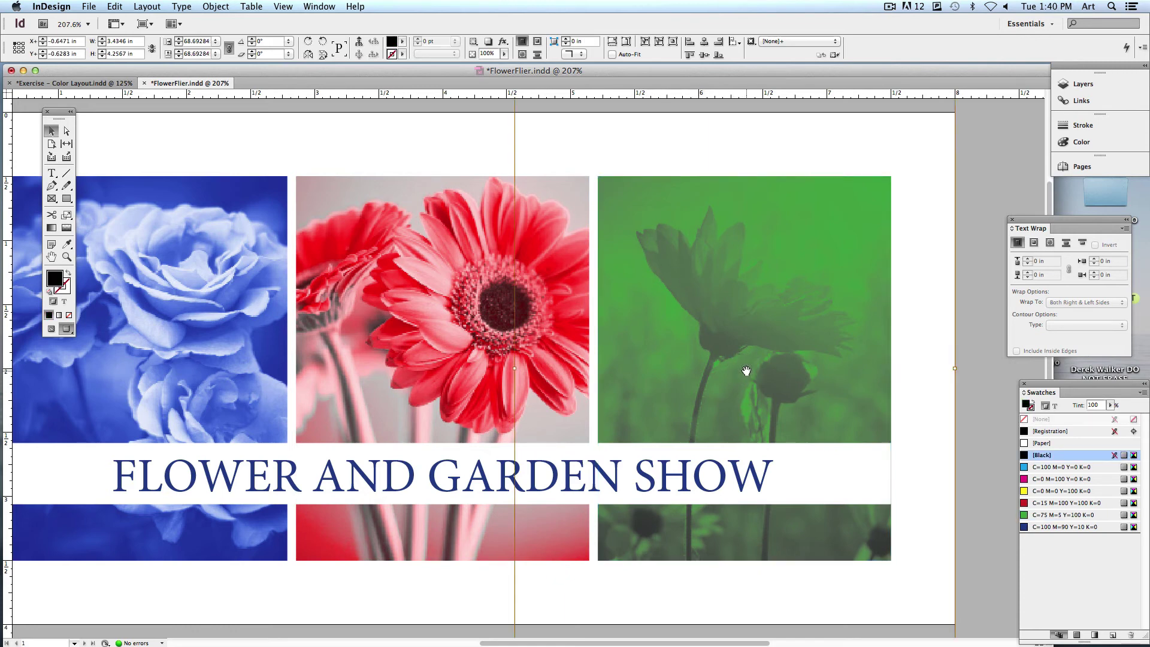
double_click(55, 287)
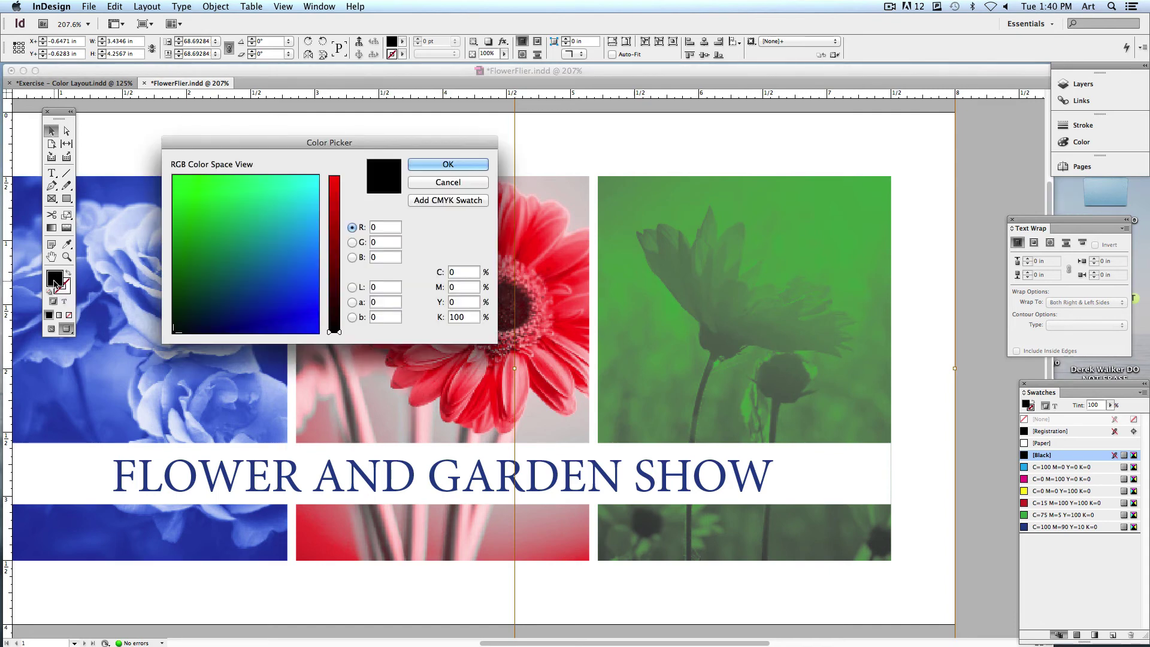
drag(334, 230, 332, 155)
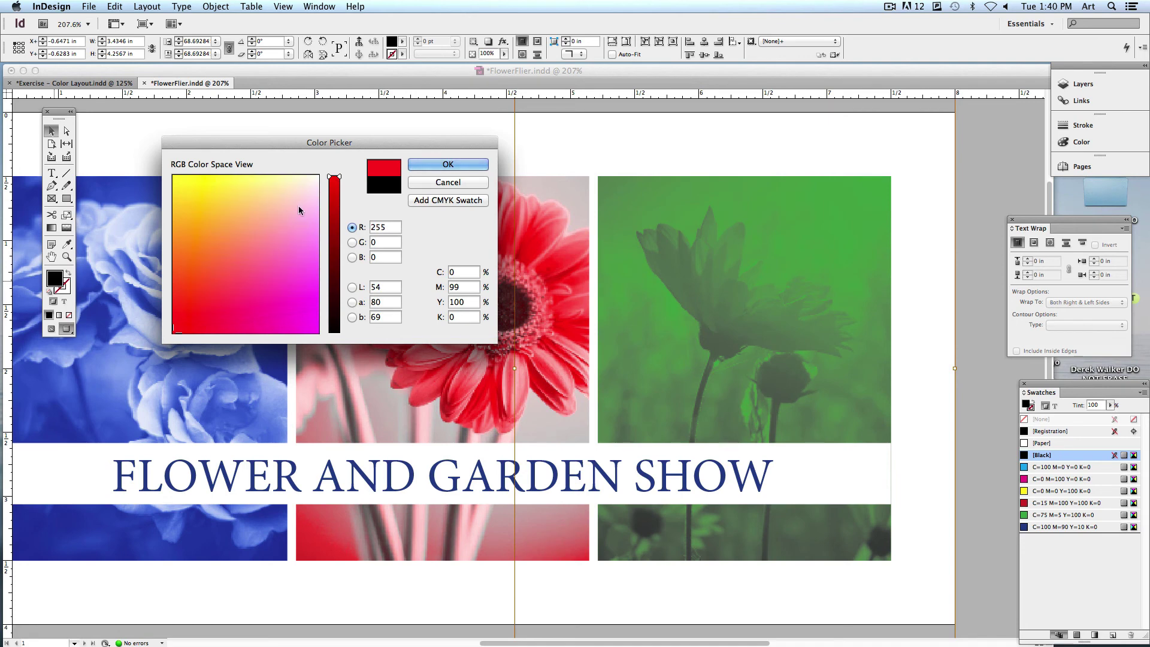
drag(298, 214, 316, 218)
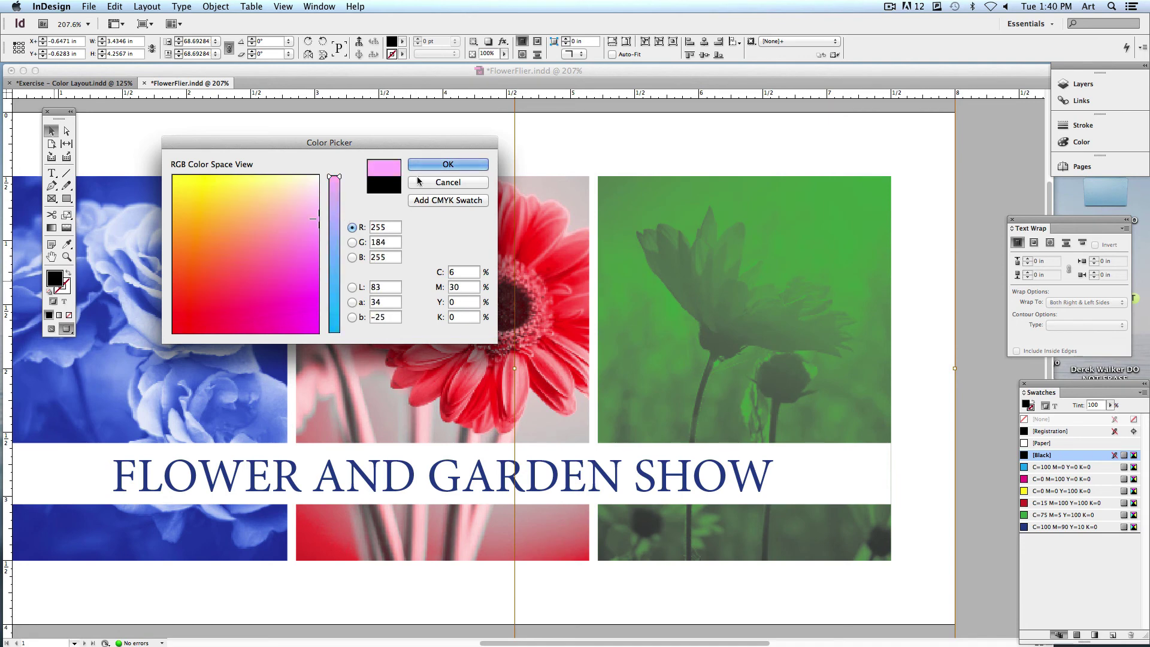
click(450, 166)
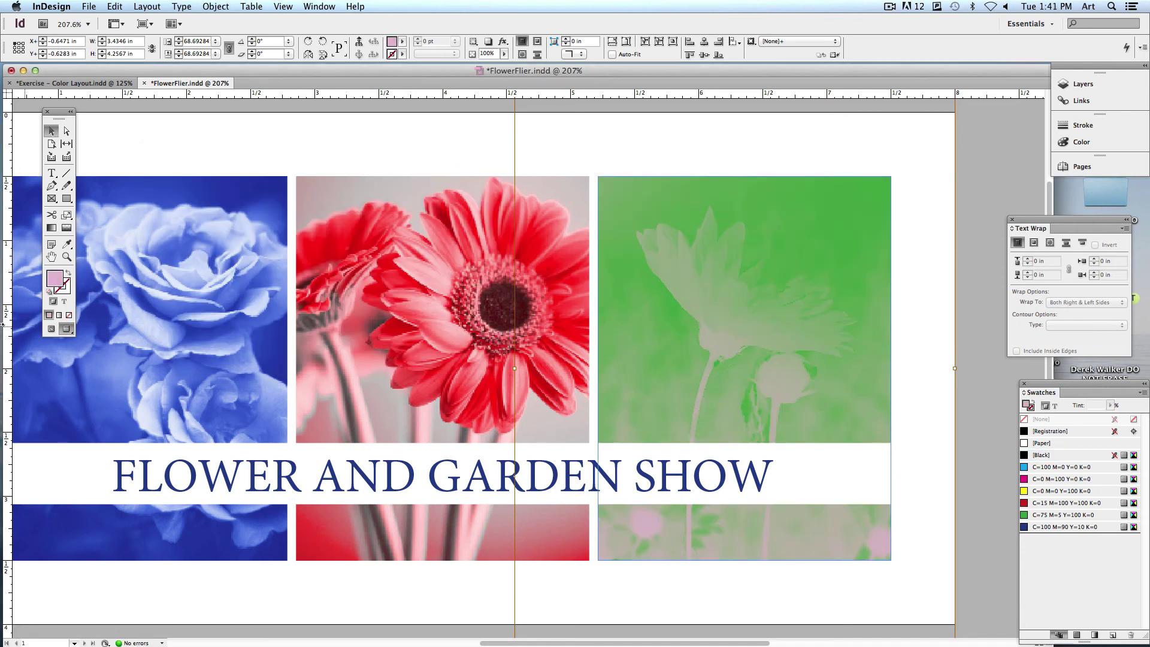
- Recolor the grayscale image inside the third frame red with RGB 231, 0, 0
double_click(55, 279)
click(278, 314)
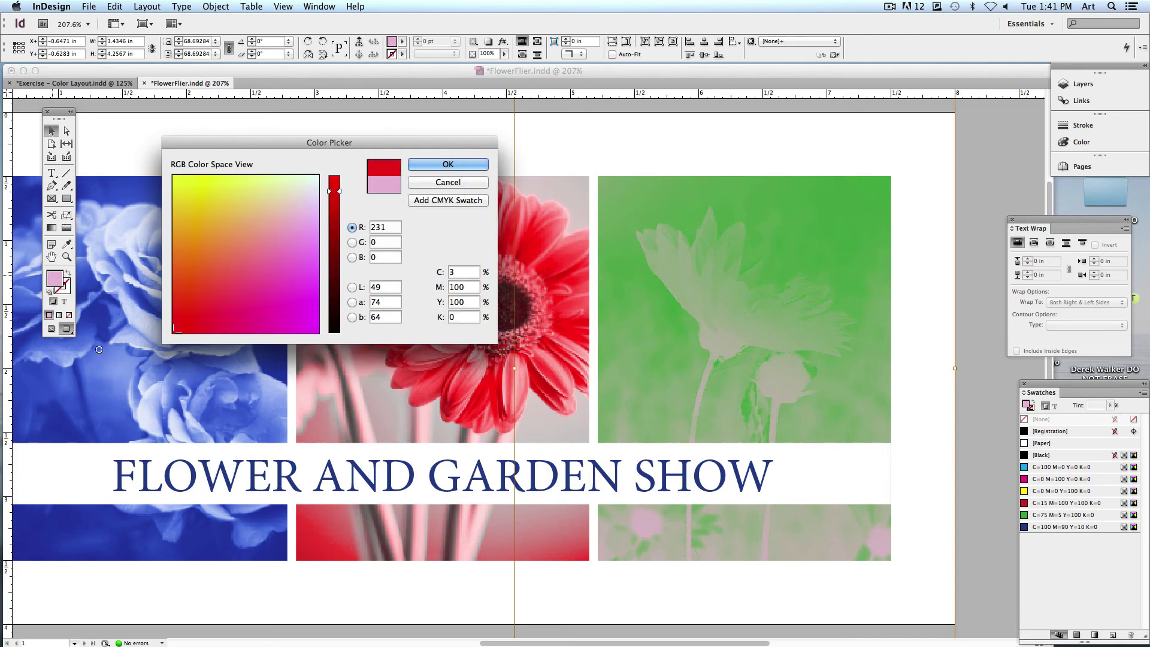
click(448, 164)
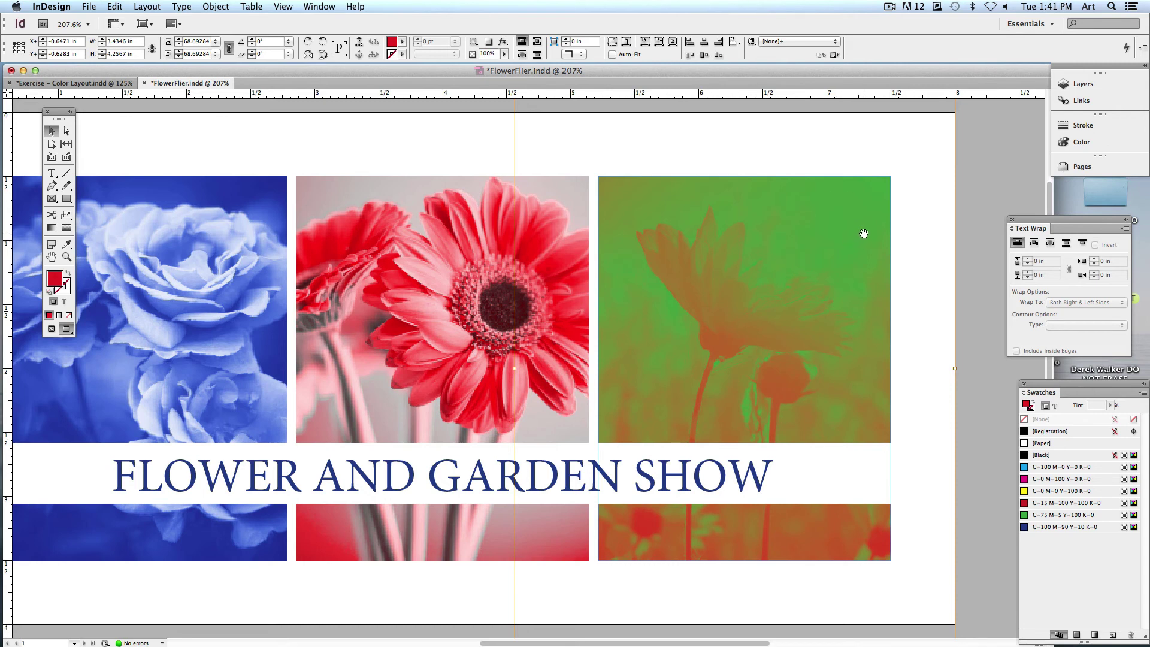
- Change the color of the grayscale image inside the third frame to magenta
double_click(58, 279)
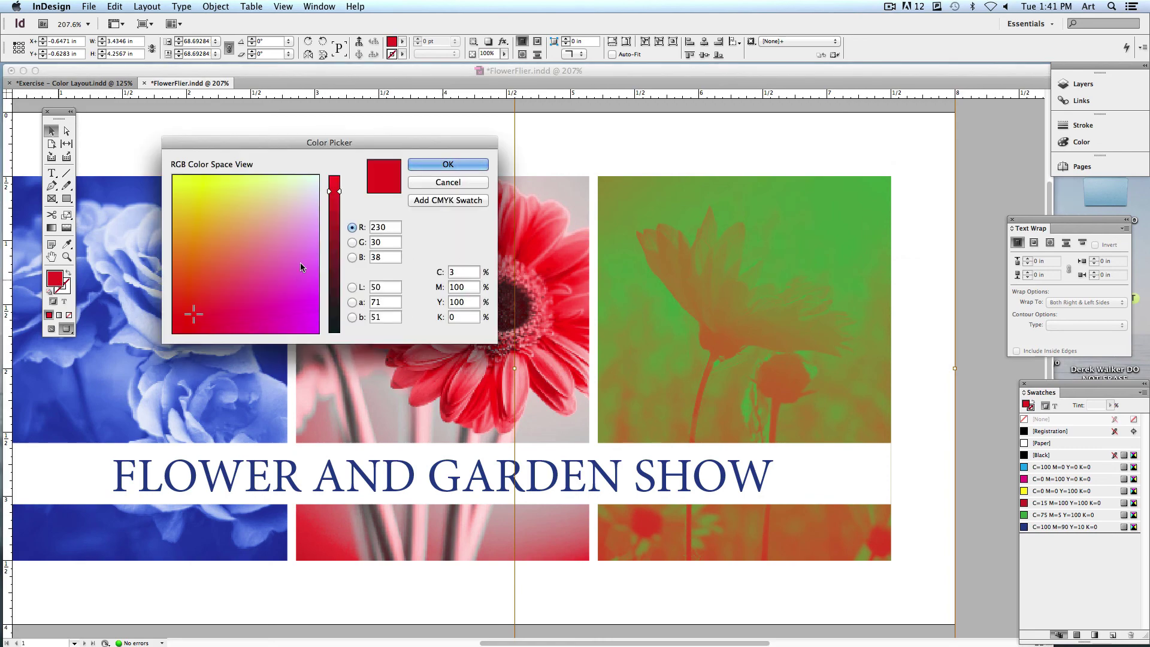
drag(301, 267, 277, 303)
click(462, 183)
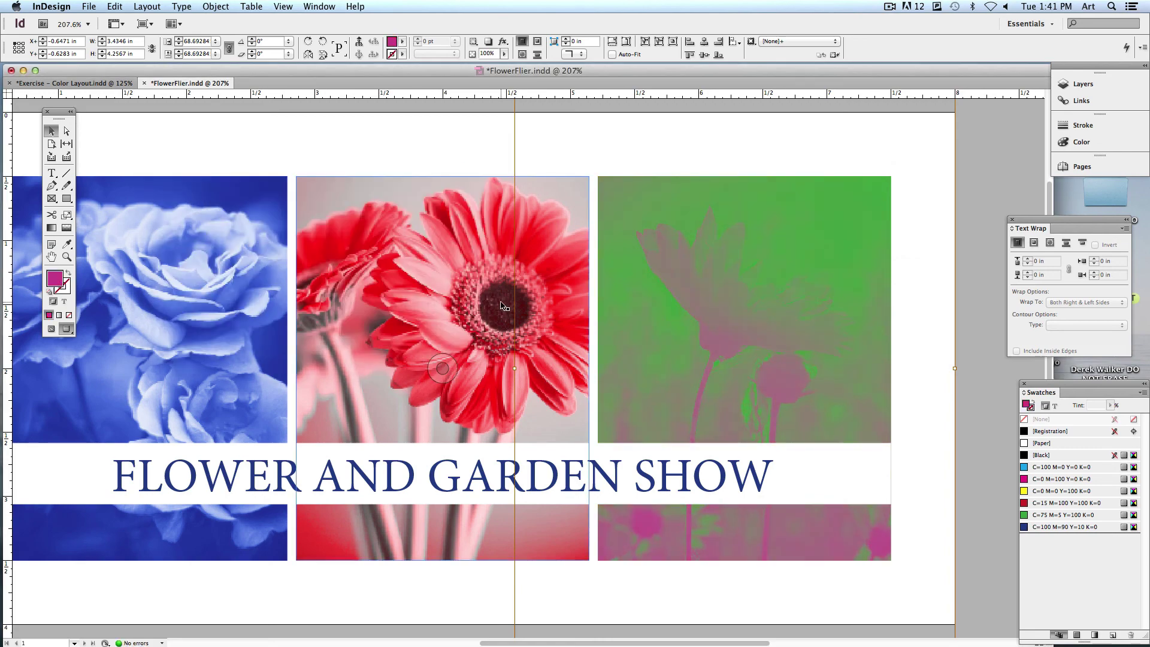
- Select the third photo's frame, fill it with light yellow RGB 255, 255, 147, and deselect it
click(875, 294)
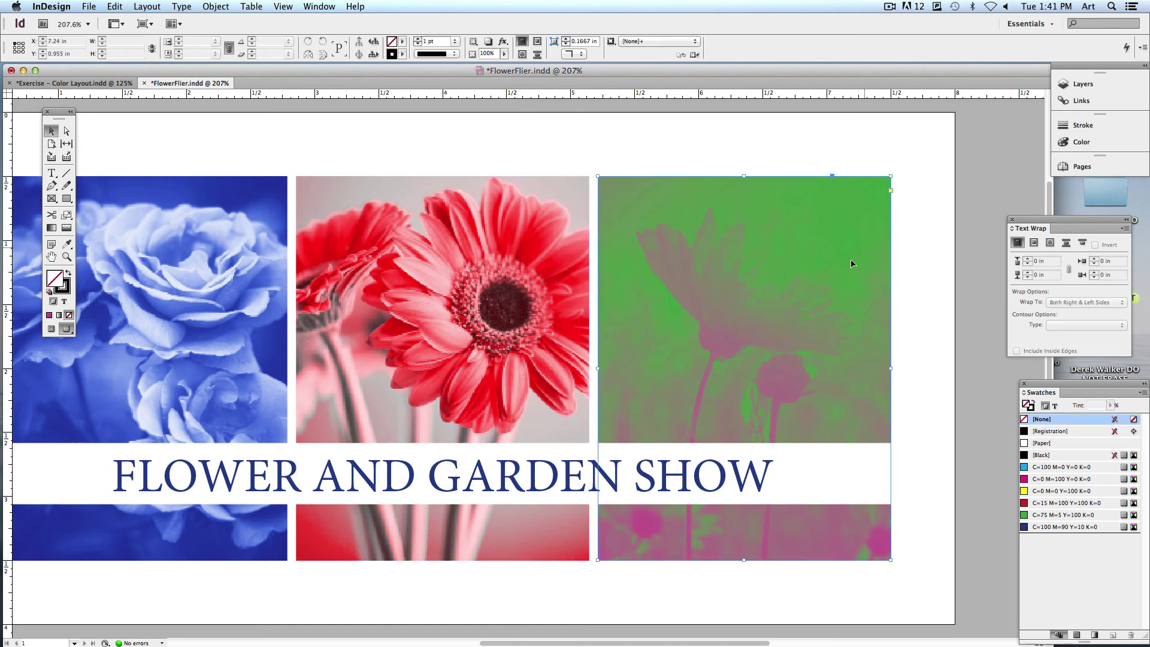
double_click(55, 278)
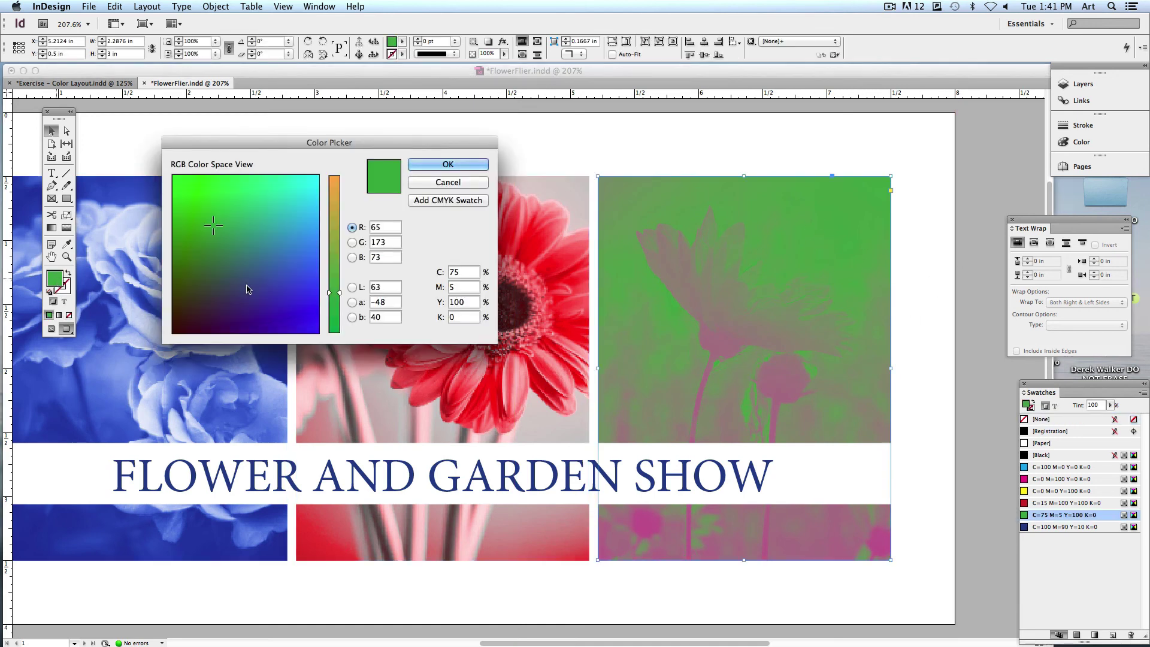
drag(335, 292, 334, 176)
drag(252, 212, 257, 176)
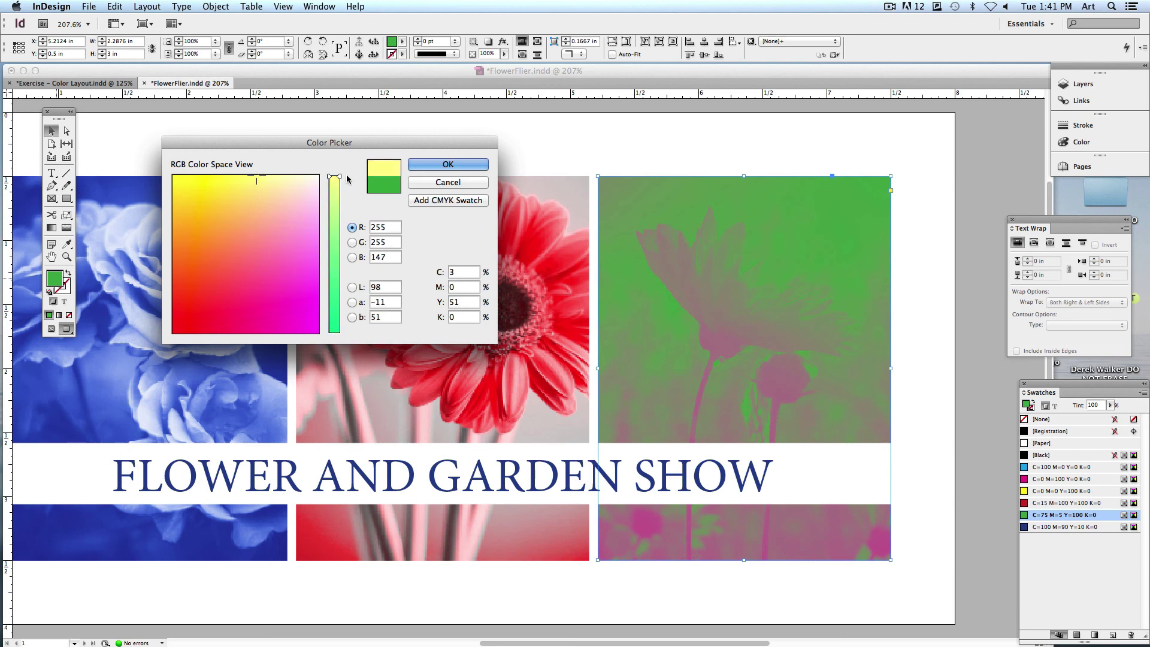
click(439, 169)
click(902, 360)
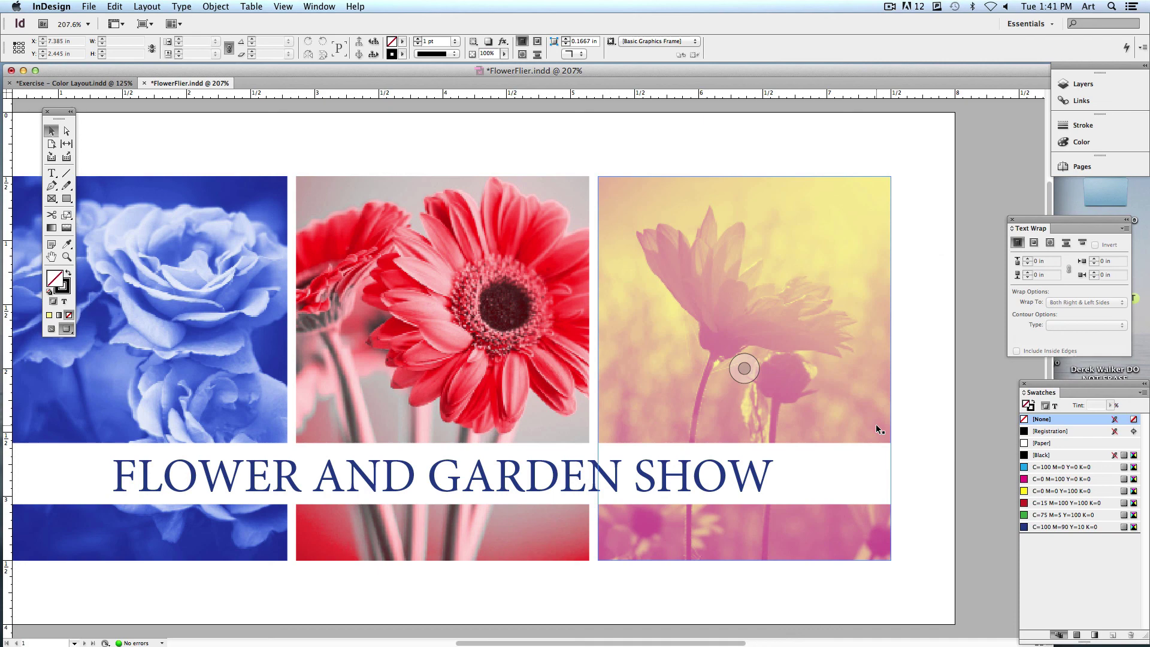
scroll(876, 424, left, 3)
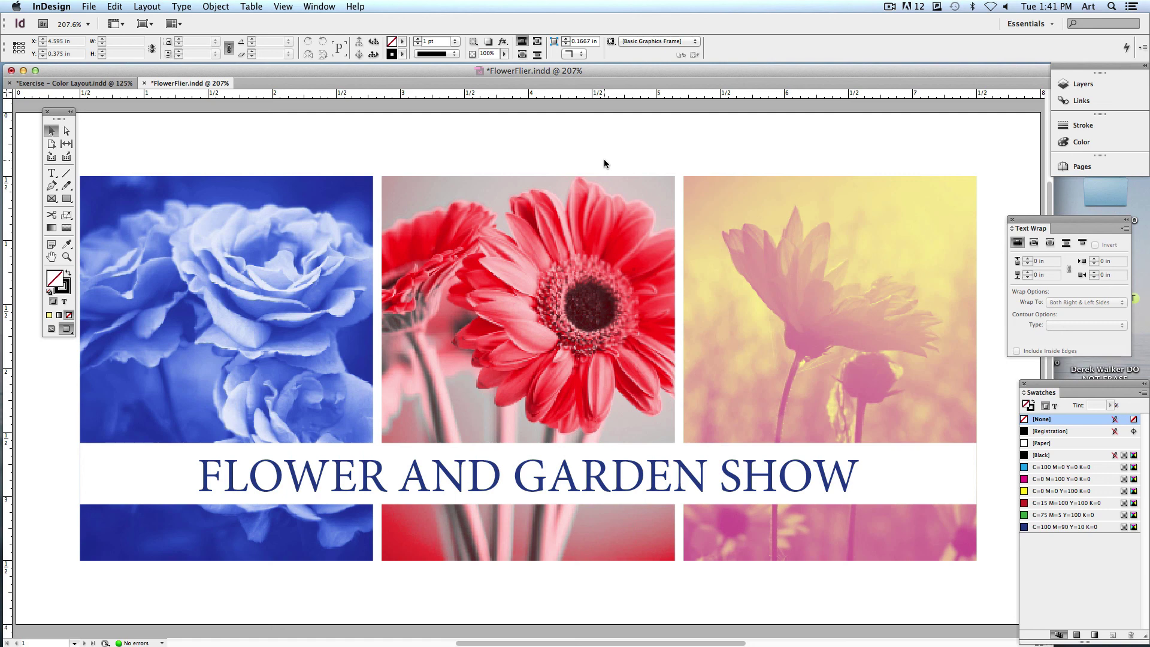
click(890, 6)
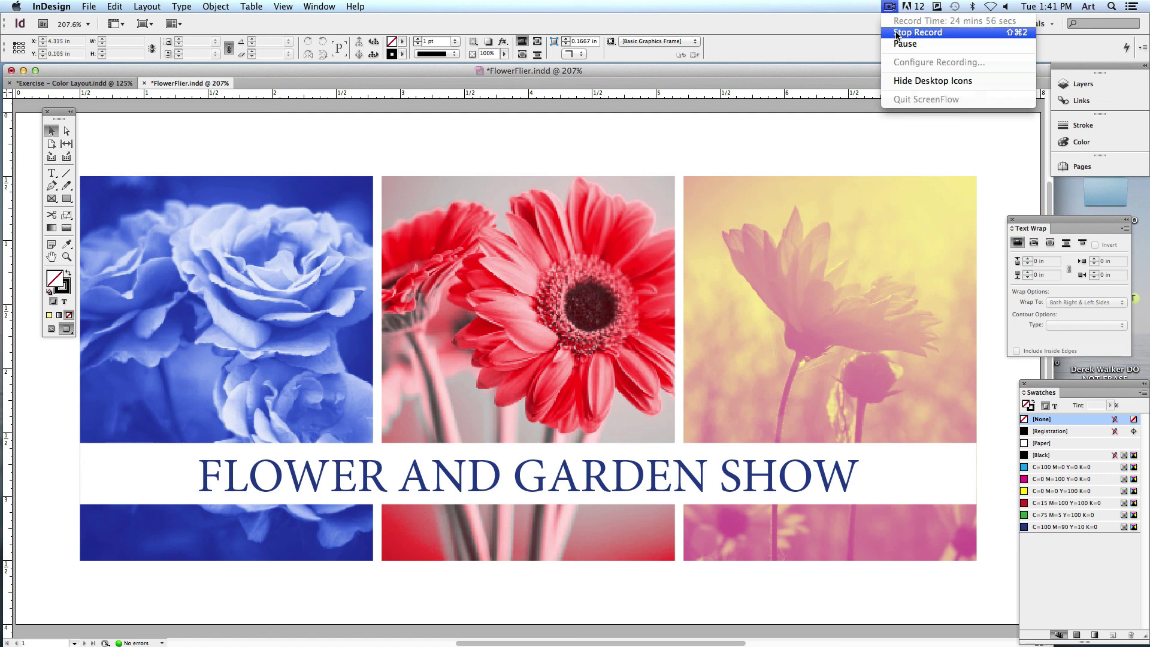